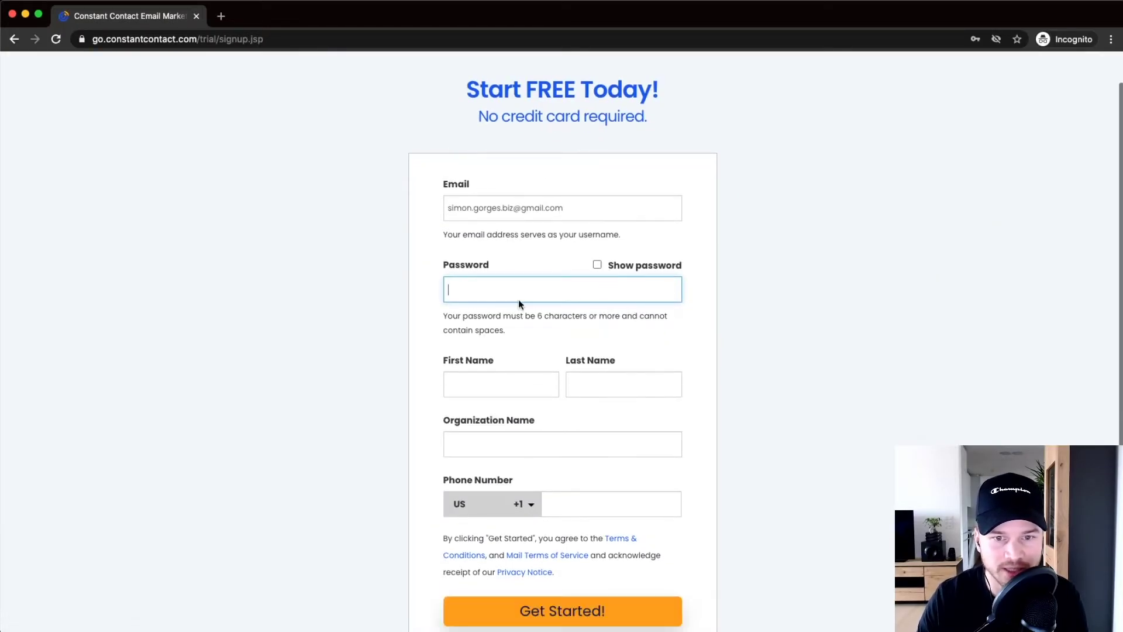
Submit the free-trial signup form and start the profile questionnaire at Step 1 of 4.
{"action": "scroll", "coordinate": [522, 303], "scroll_direction": "down", "scroll_amount": 2}
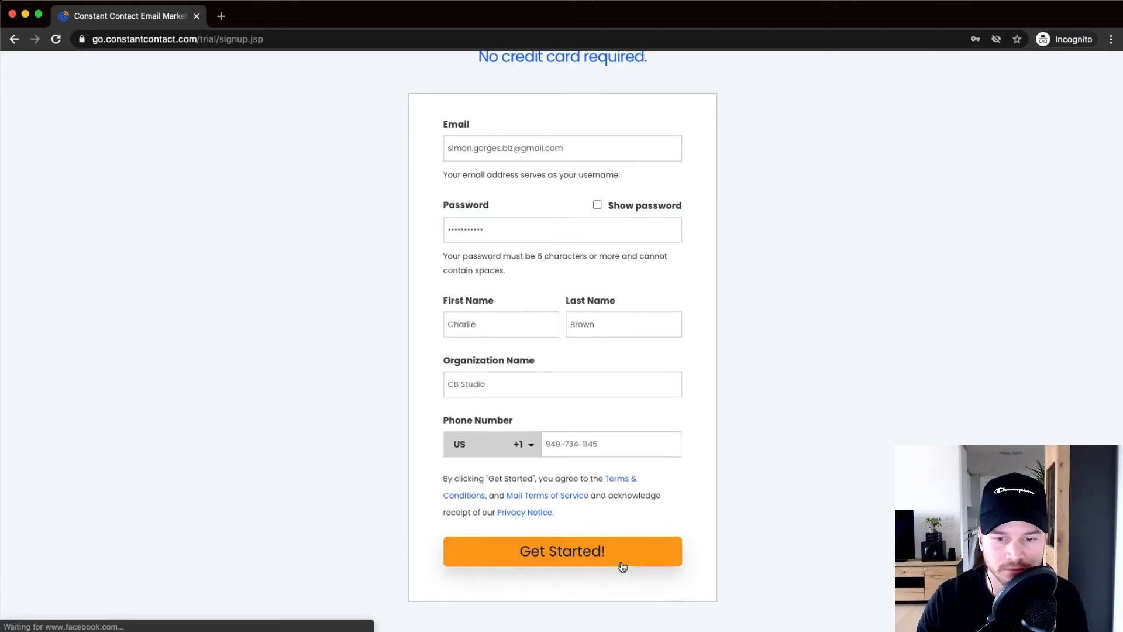
{"action": "left_click", "coordinate": [623, 566]}
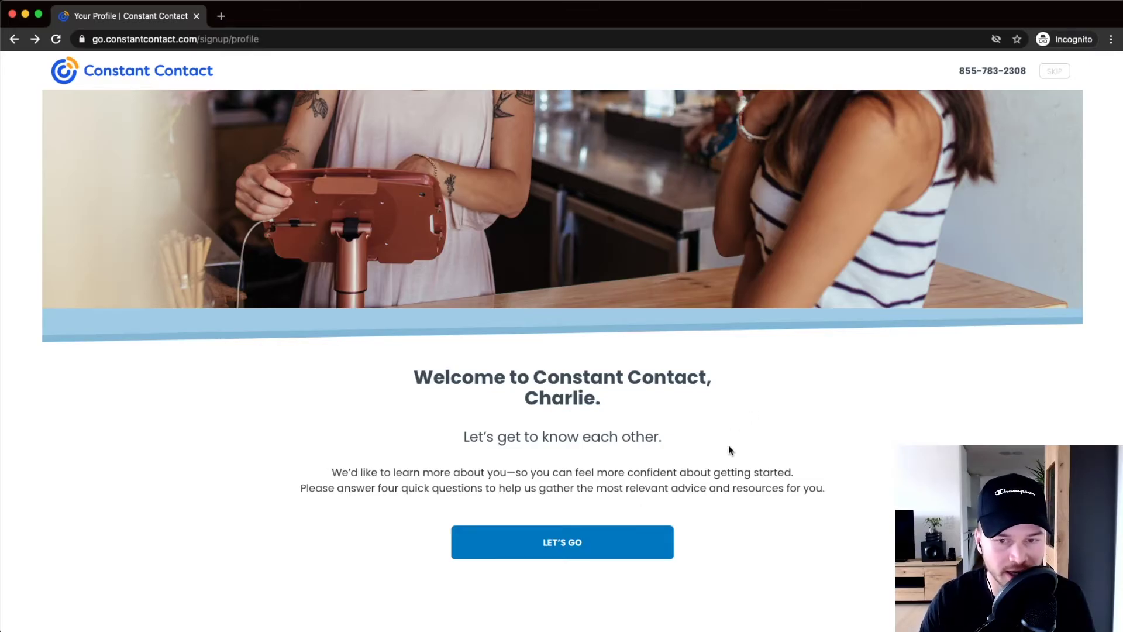
{"action": "scroll", "coordinate": [1067, 87], "scroll_direction": "up", "scroll_amount": 5}
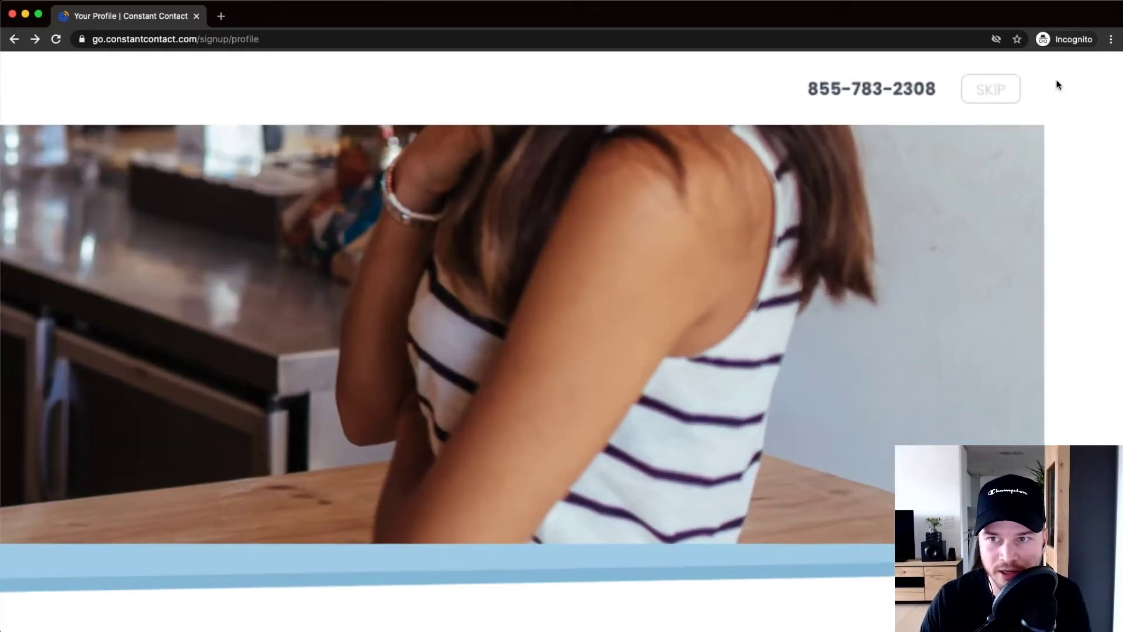
{"action": "scroll", "coordinate": [985, 104], "scroll_direction": "down", "scroll_amount": 5}
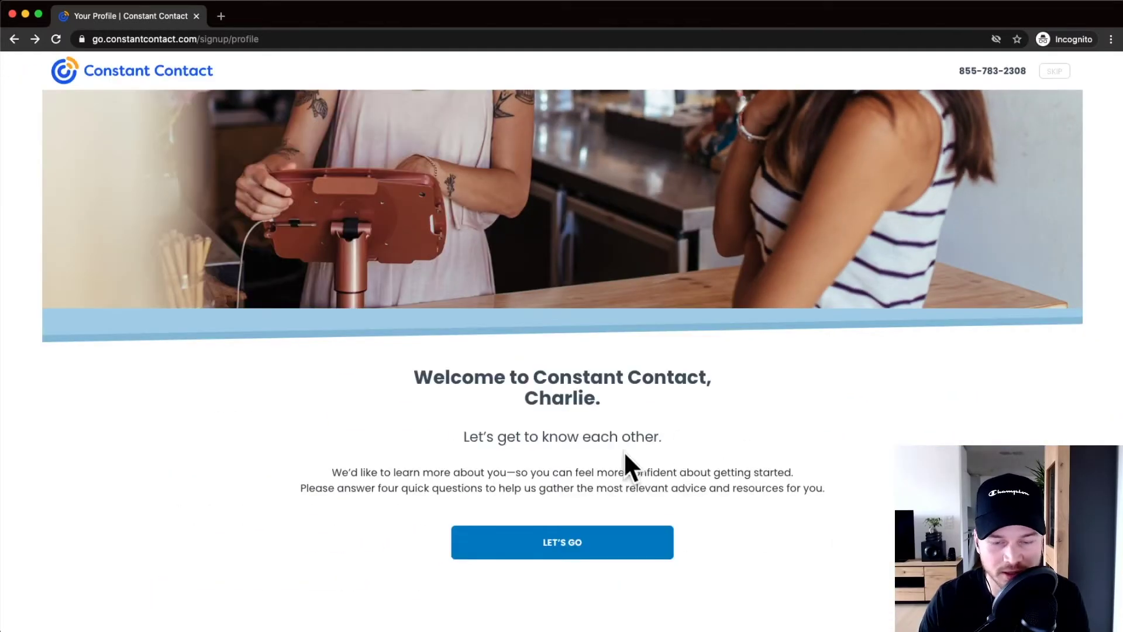
{"action": "scroll", "coordinate": [659, 461], "scroll_direction": "down", "scroll_amount": 1}
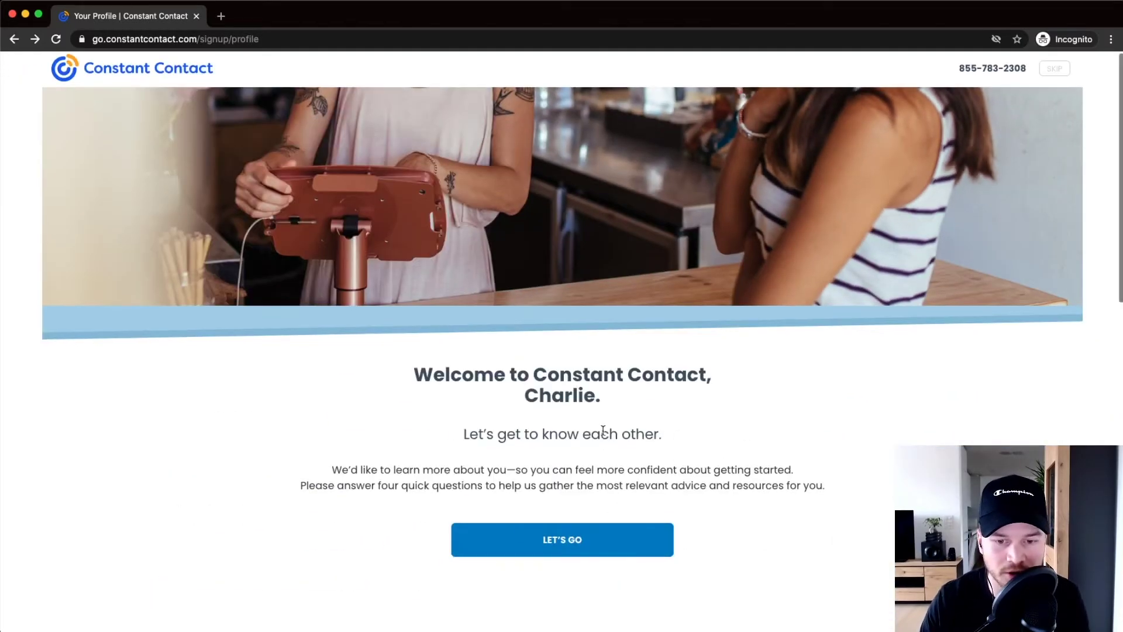
{"action": "left_click", "coordinate": [564, 541]}
Choose Education - Primary/Secondary as the industry and growing the email list as the goal.
{"action": "left_click", "coordinate": [528, 202]}
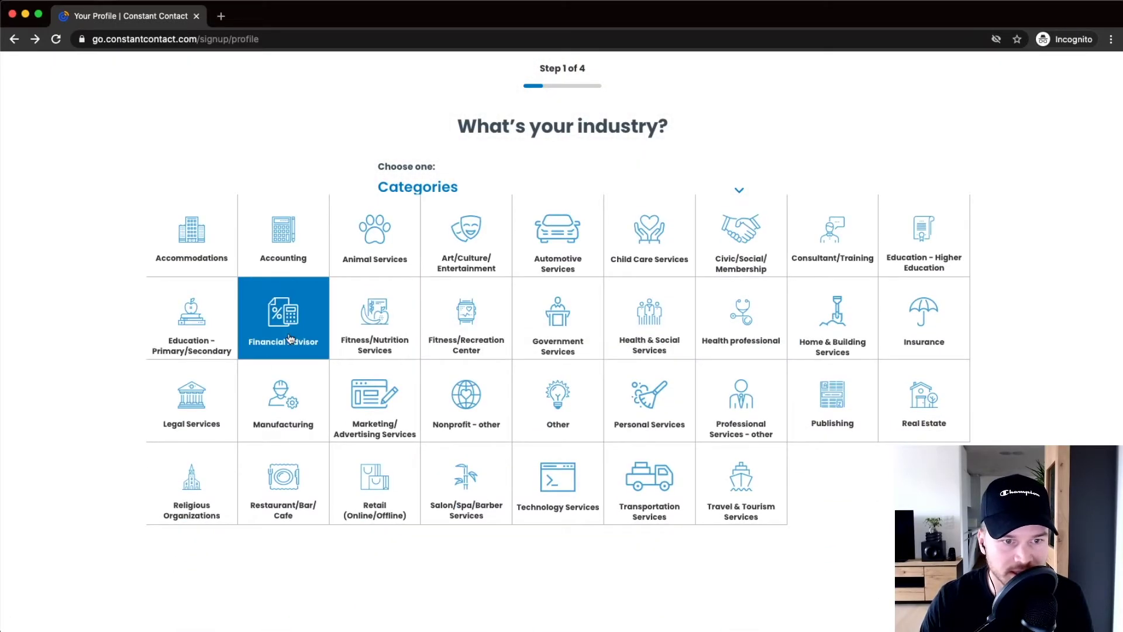
{"action": "left_click", "coordinate": [188, 328]}
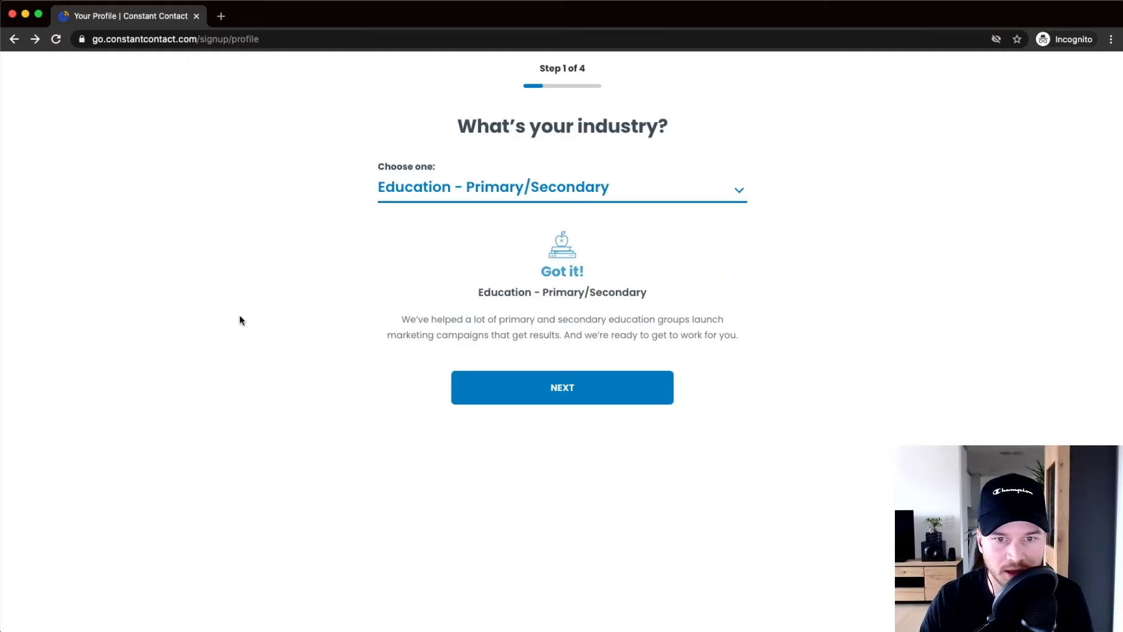
{"action": "left_click", "coordinate": [581, 385]}
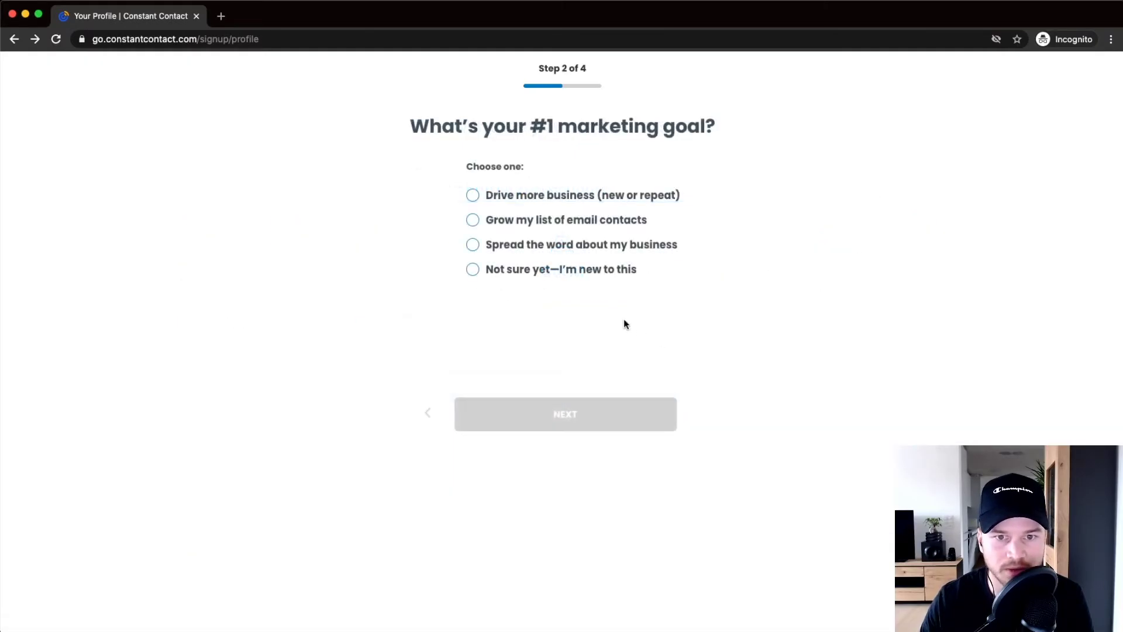
{"action": "left_click", "coordinate": [476, 220]}
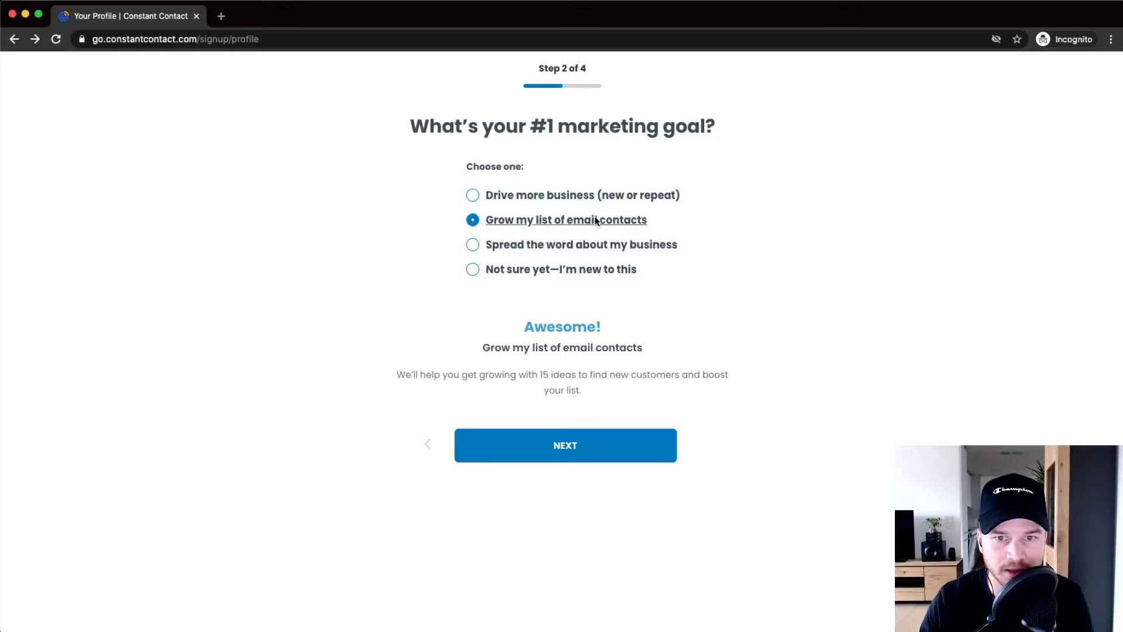
{"action": "left_click", "coordinate": [545, 446]}
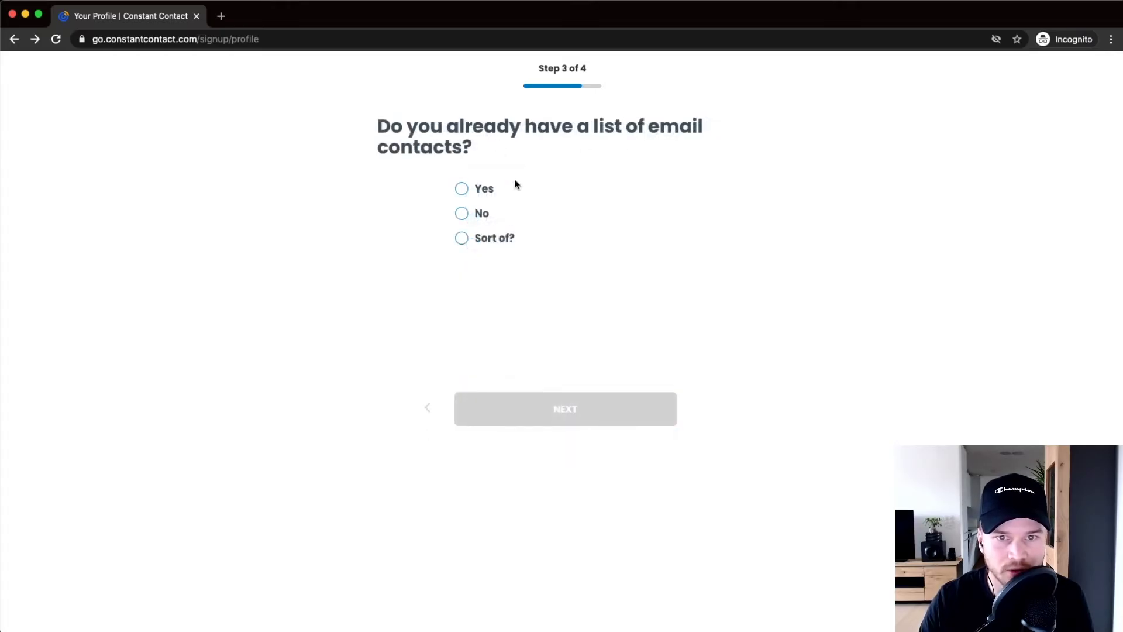
Answer yes with 1-50 email addresses and no website, then get the recommendations.
{"action": "left_click", "coordinate": [470, 188]}
{"action": "left_click", "coordinate": [550, 336]}
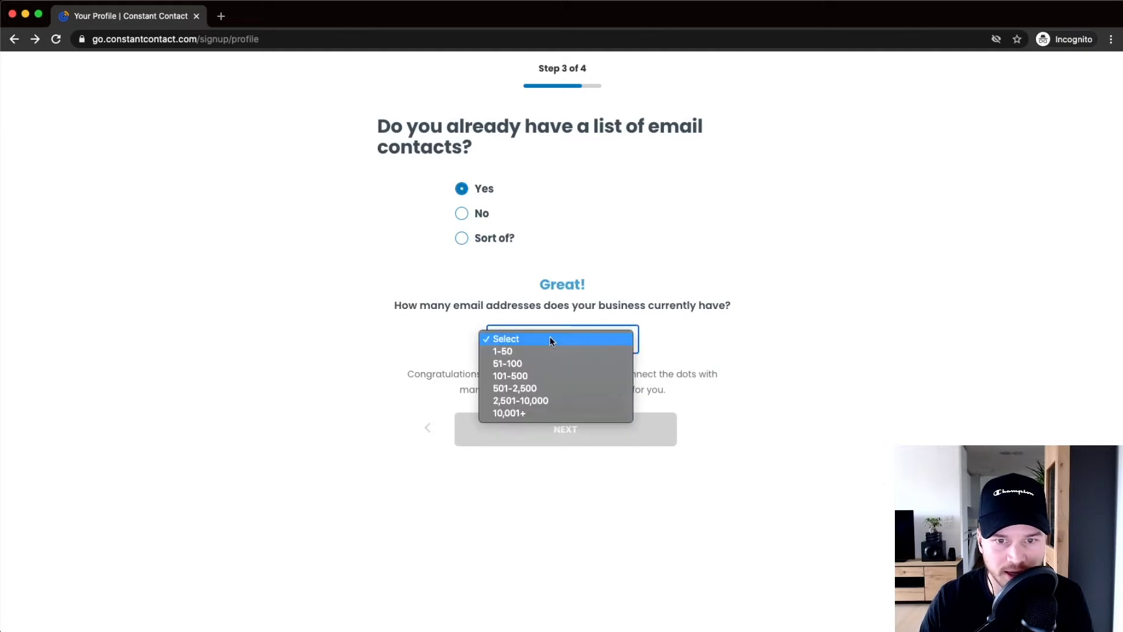
{"action": "left_click", "coordinate": [534, 351]}
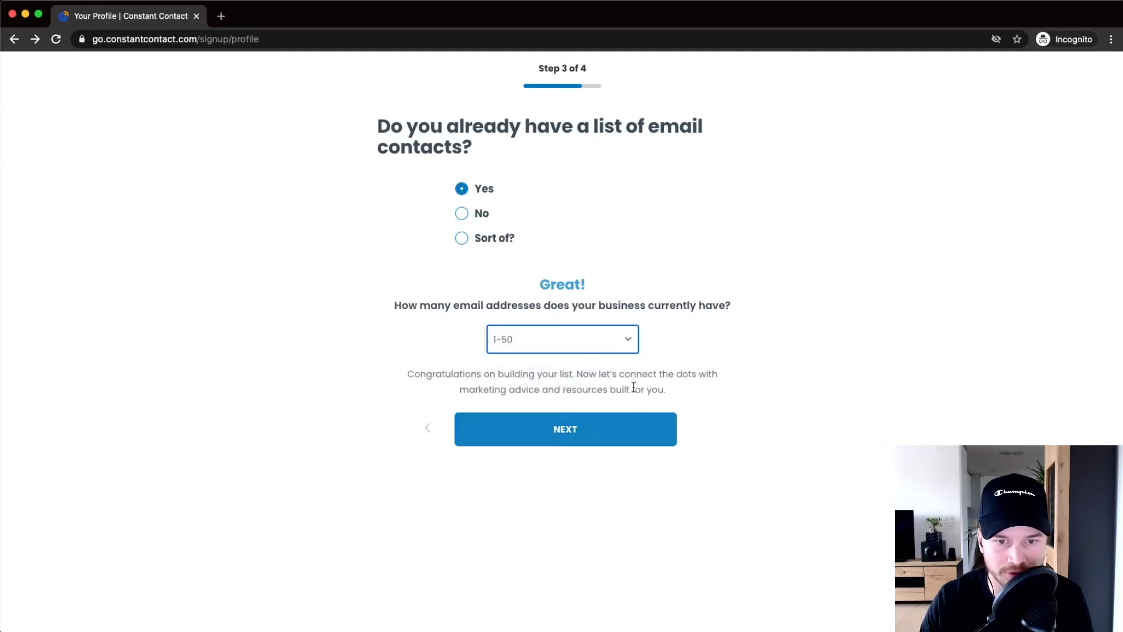
{"action": "left_click", "coordinate": [552, 427]}
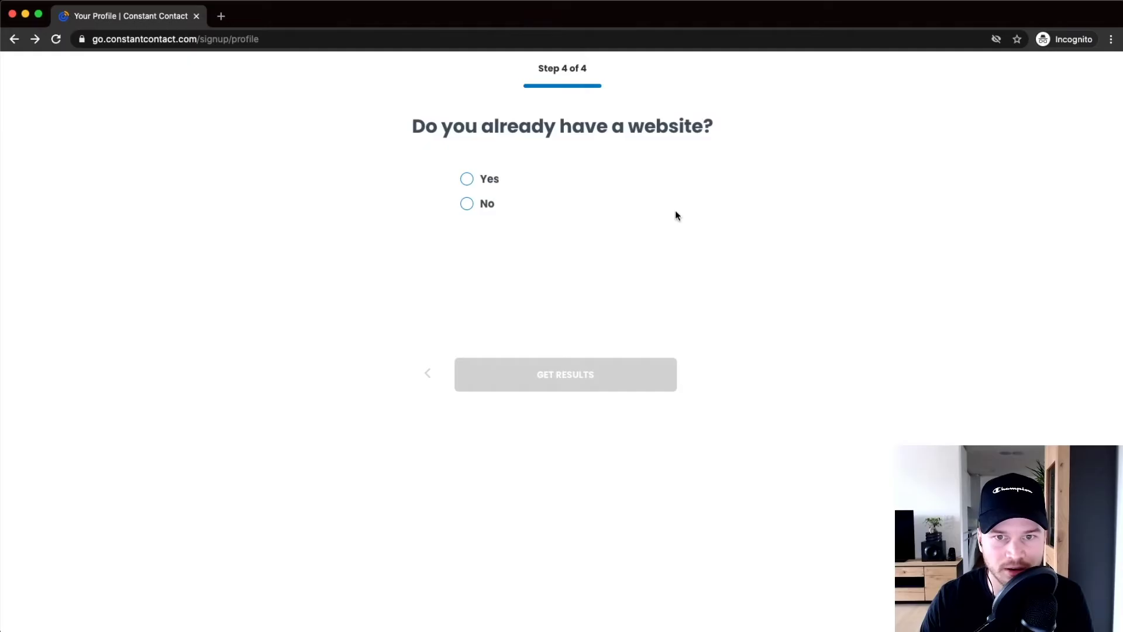
{"action": "left_click", "coordinate": [466, 203]}
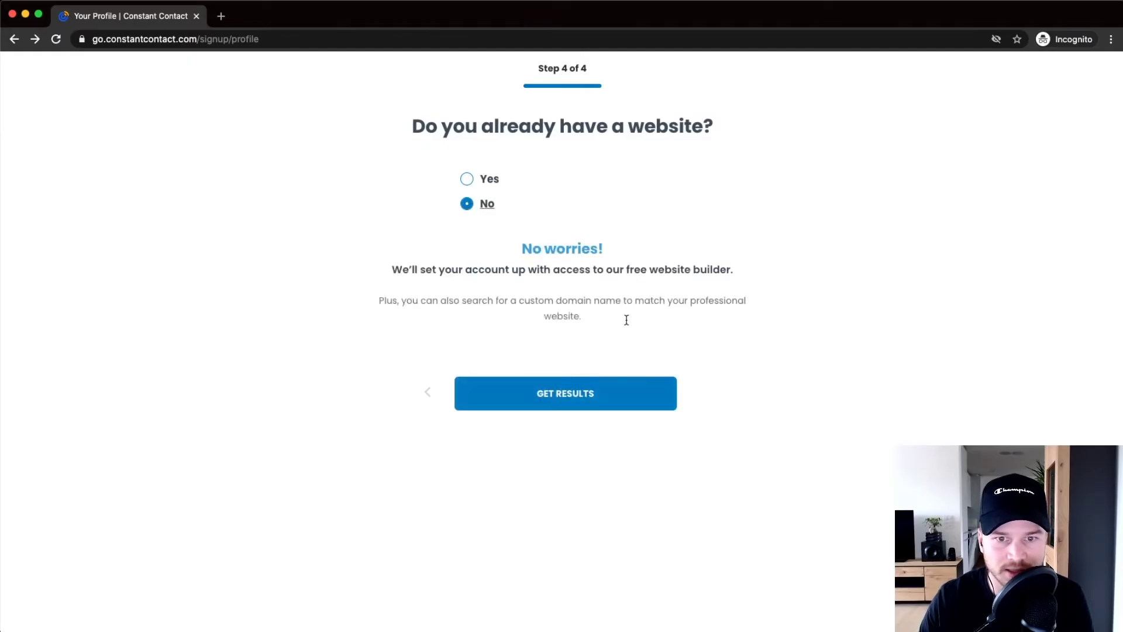
{"action": "left_click", "coordinate": [554, 399]}
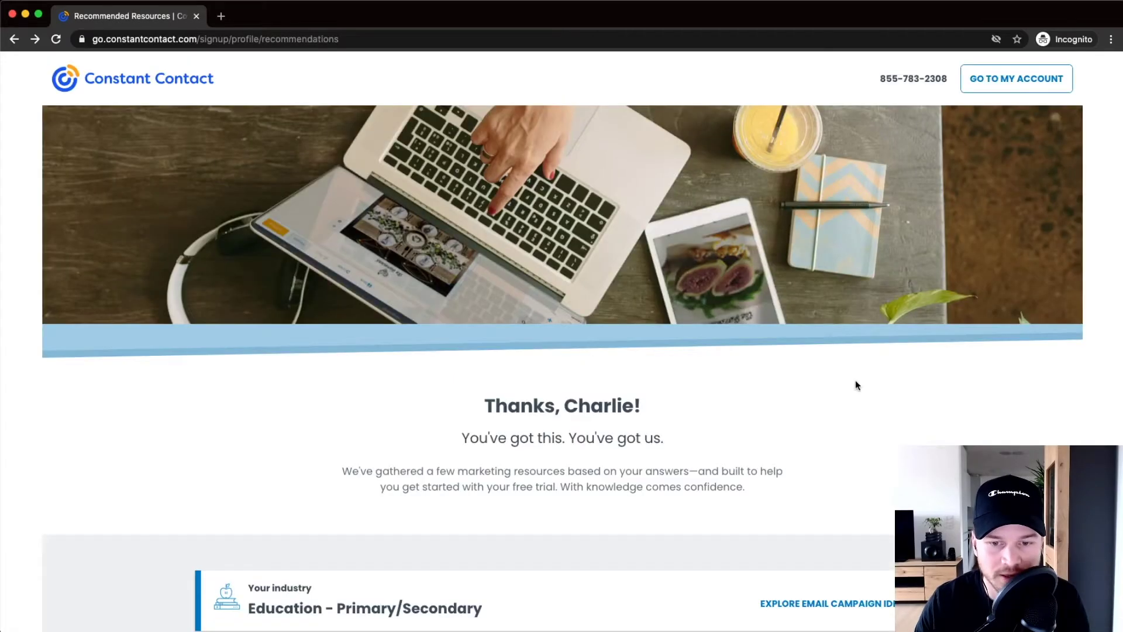
Browse the Recommended Resources page, then go to the account dashboard via GO TO MY ACCOUNT.
{"action": "scroll", "coordinate": [856, 383], "scroll_direction": "down", "scroll_amount": 5}
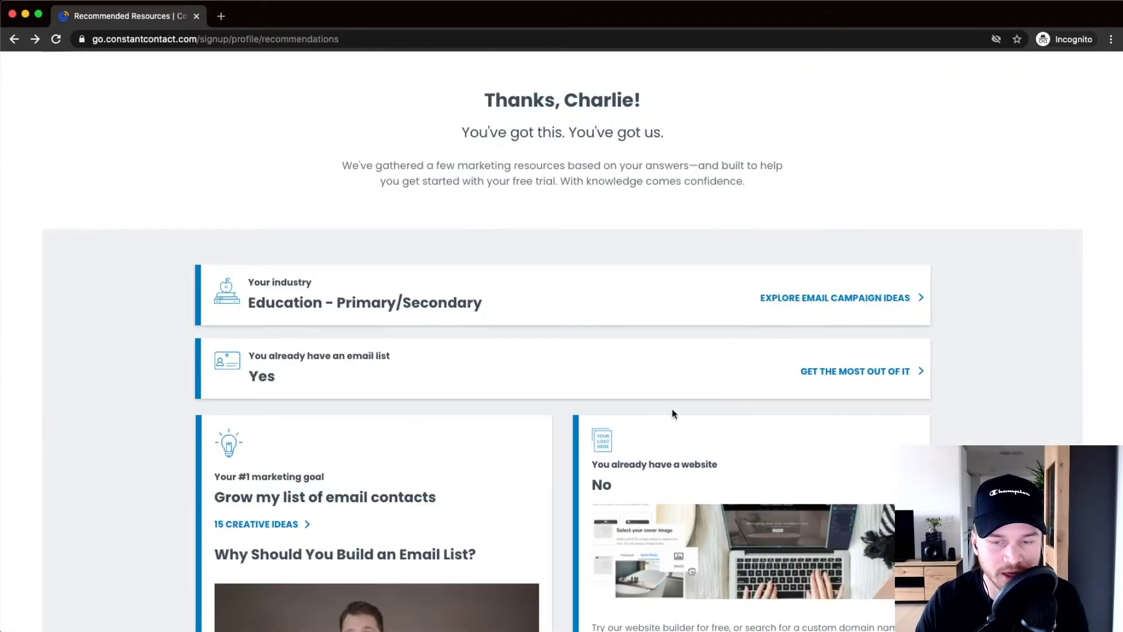
{"action": "scroll", "coordinate": [684, 345], "scroll_direction": "down", "scroll_amount": 3}
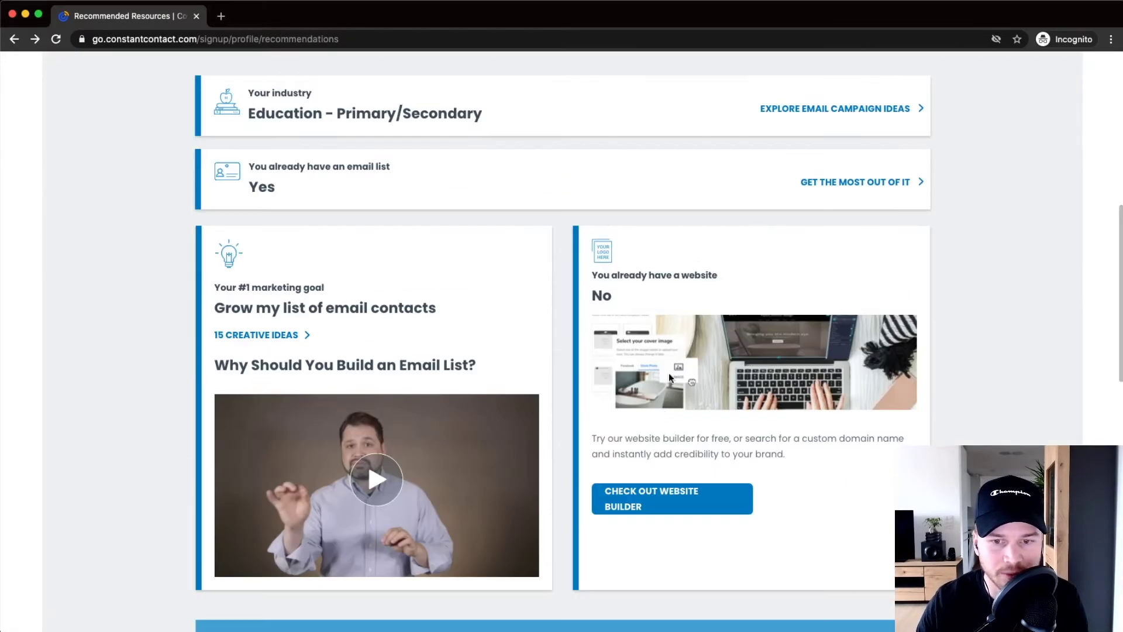
{"action": "scroll", "coordinate": [613, 447], "scroll_direction": "down", "scroll_amount": 1}
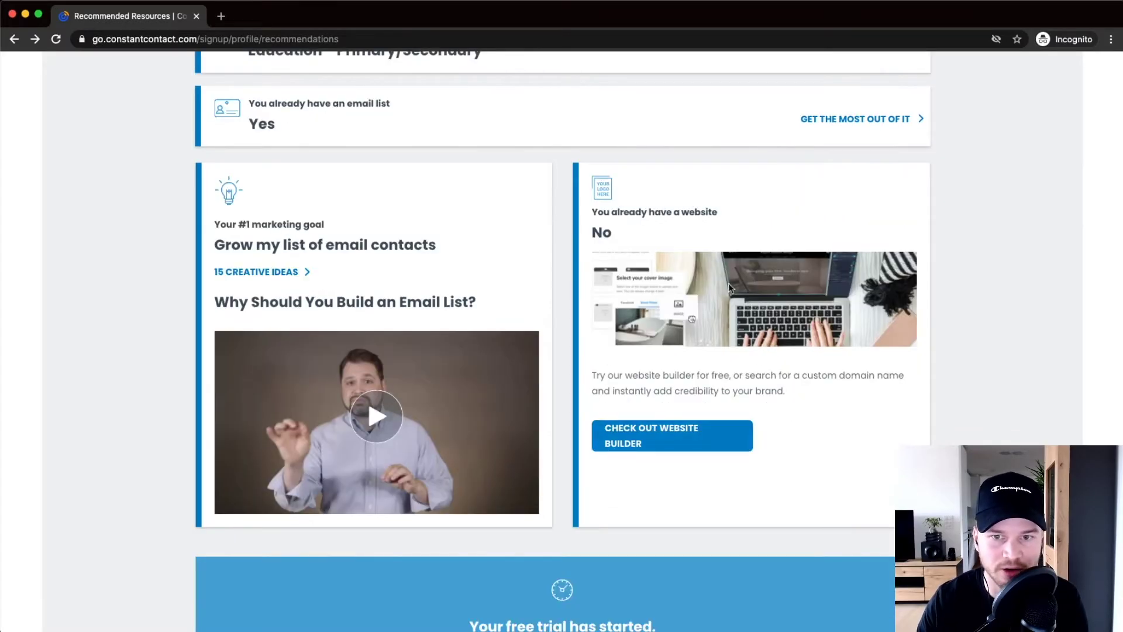
{"action": "scroll", "coordinate": [710, 374], "scroll_direction": "down", "scroll_amount": 3}
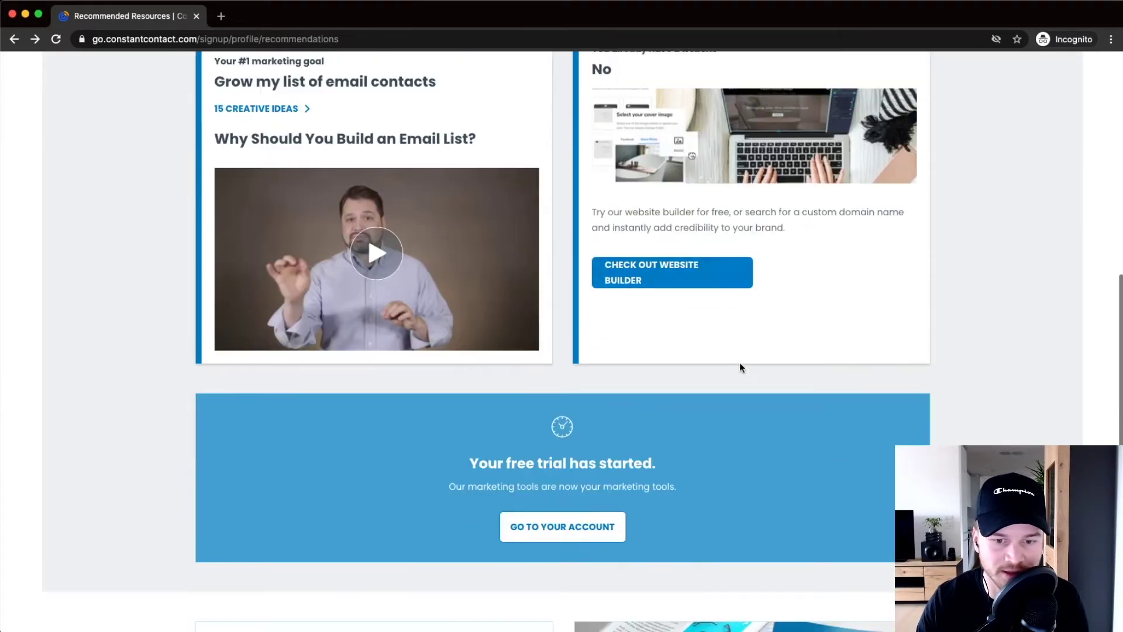
{"action": "scroll", "coordinate": [744, 436], "scroll_direction": "up", "scroll_amount": 9}
{"action": "scroll", "coordinate": [742, 433], "scroll_direction": "down", "scroll_amount": 7}
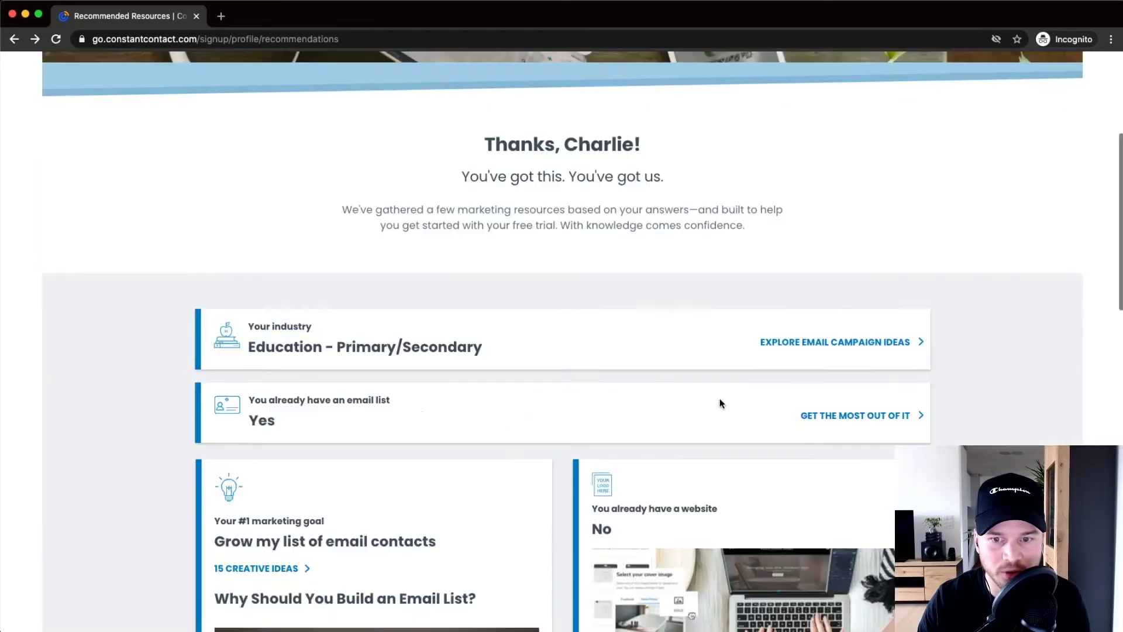
{"action": "scroll", "coordinate": [613, 412], "scroll_direction": "up", "scroll_amount": 8}
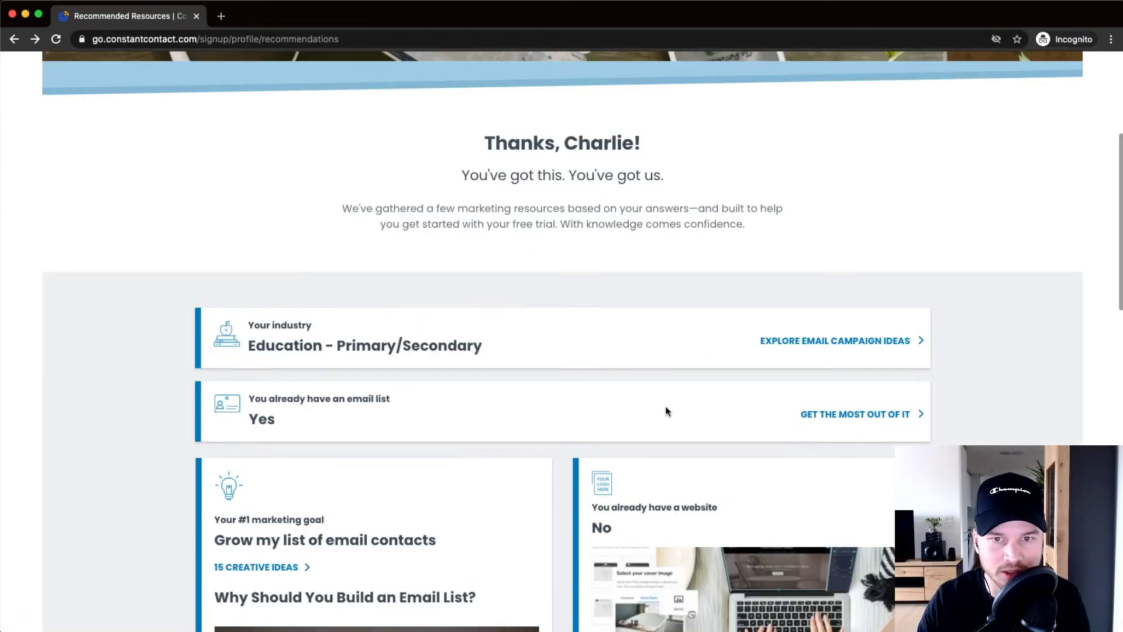
{"action": "scroll", "coordinate": [666, 417], "scroll_direction": "up", "scroll_amount": 2}
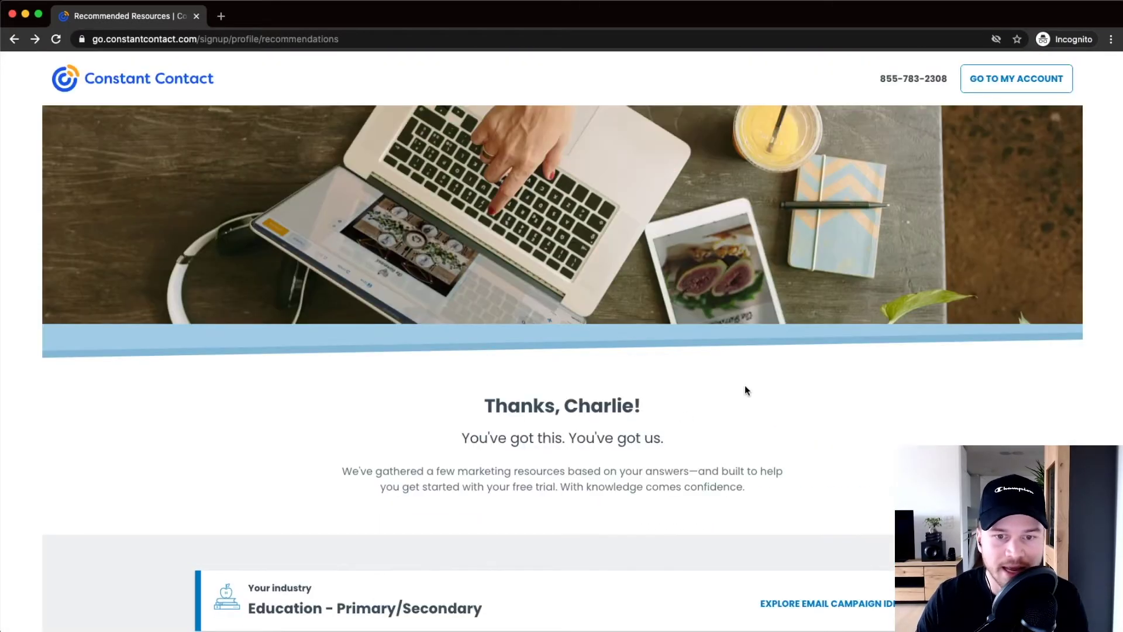
{"action": "left_click", "coordinate": [1007, 82]}
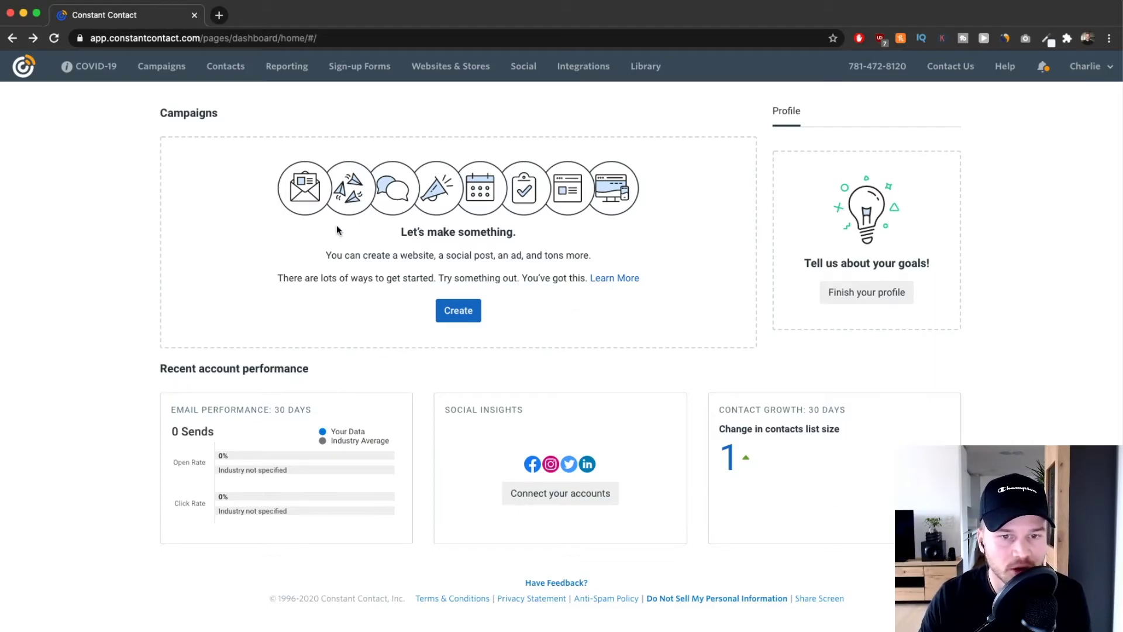
{"action": "scroll", "coordinate": [341, 183], "scroll_direction": "up", "scroll_amount": 3}
{"action": "scroll", "coordinate": [342, 184], "scroll_direction": "up", "scroll_amount": 2}
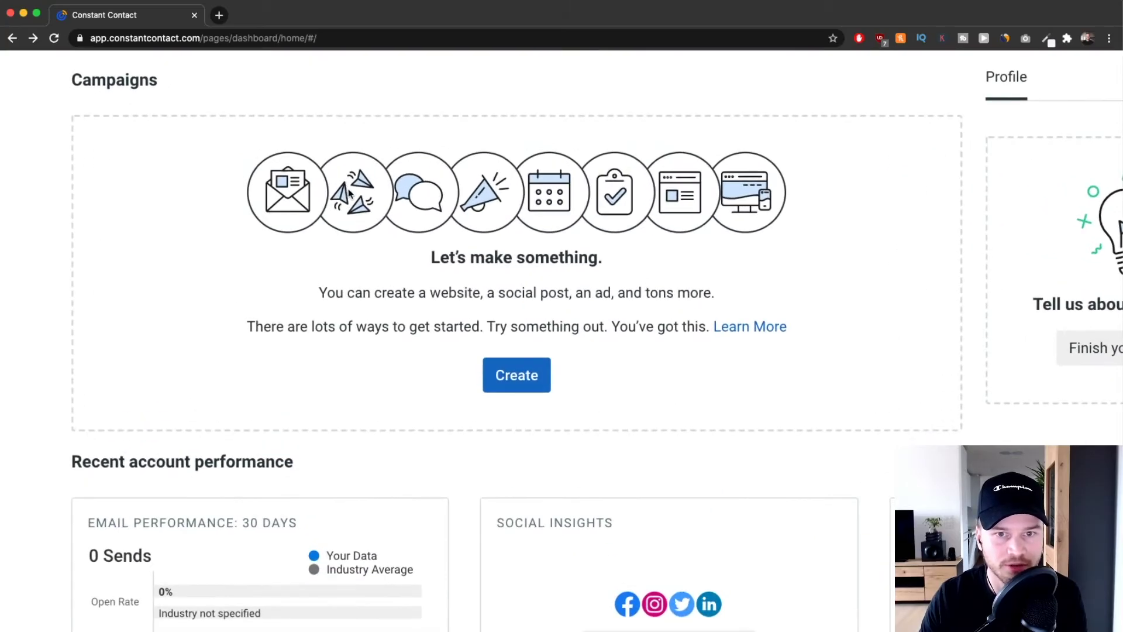
{"action": "scroll", "coordinate": [349, 188], "scroll_direction": "up", "scroll_amount": 1}
{"action": "scroll", "coordinate": [355, 194], "scroll_direction": "left", "scroll_amount": 2}
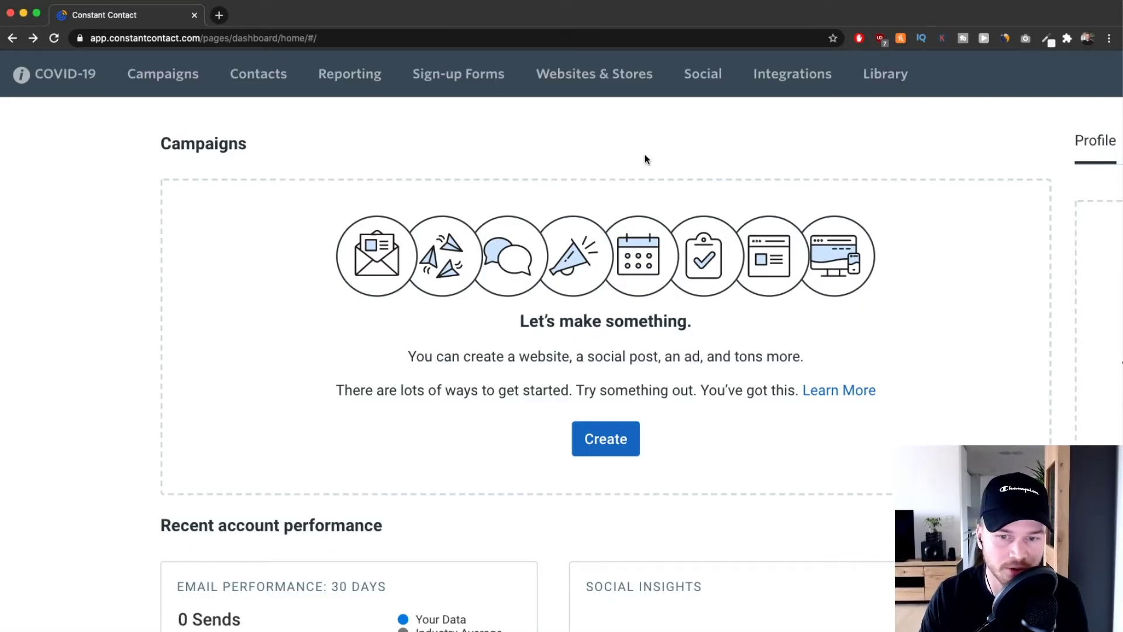
{"action": "key", "text": "super+0"}
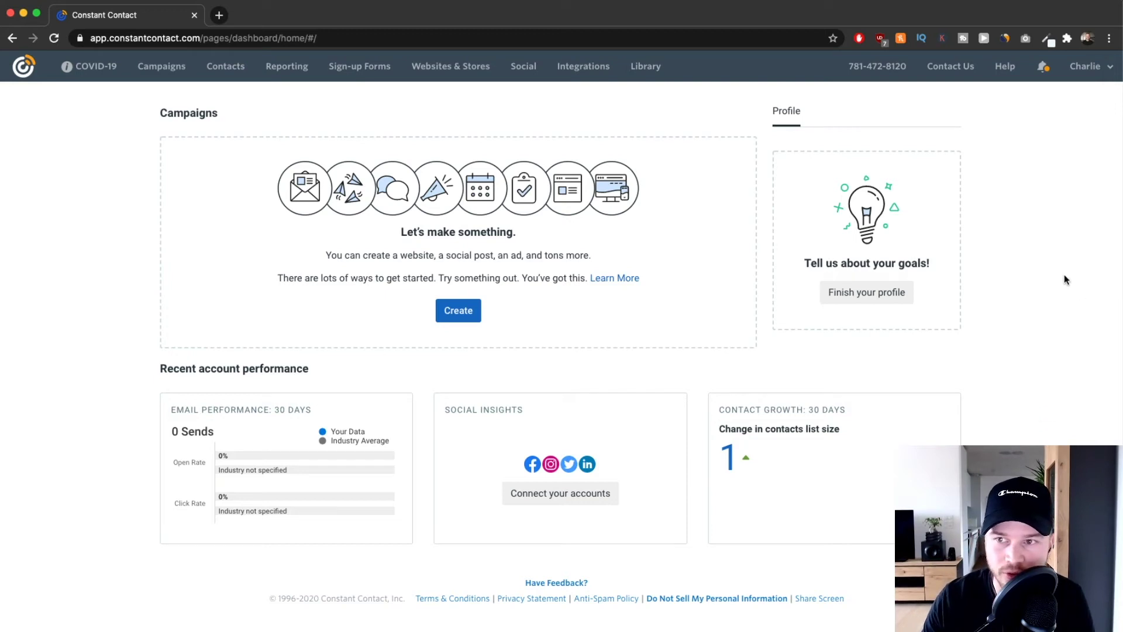
In My Settings, enter the organization's physical address and save the Organization Information.
{"action": "left_click", "coordinate": [1091, 72]}
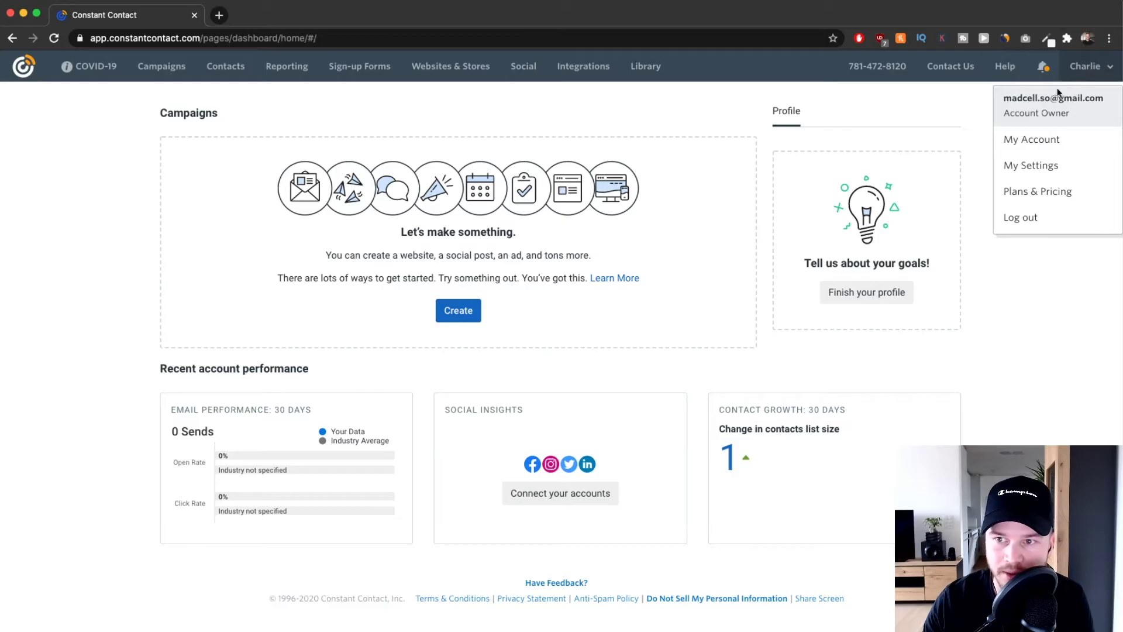
{"action": "left_click", "coordinate": [1054, 166]}
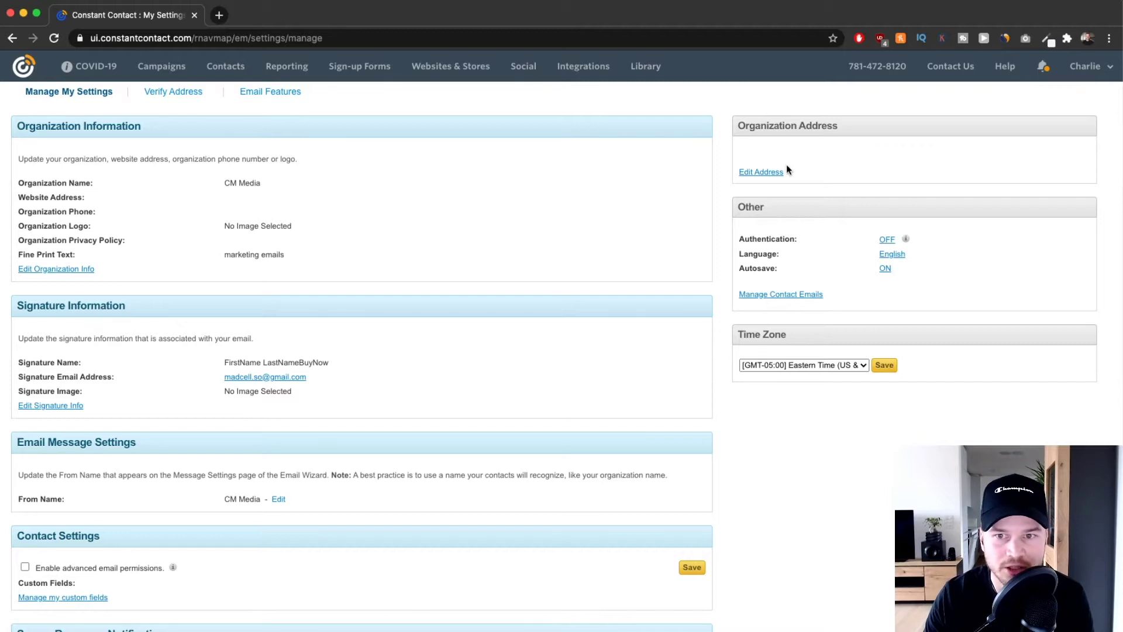
{"action": "scroll", "coordinate": [804, 168], "scroll_direction": "up", "scroll_amount": 5}
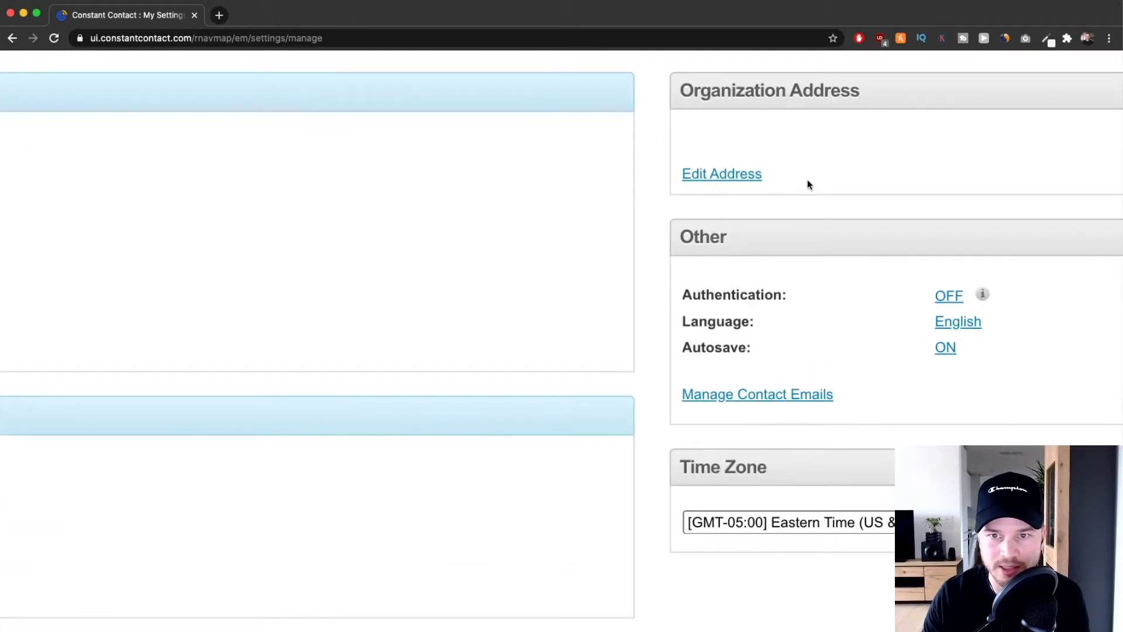
{"action": "scroll", "coordinate": [755, 173], "scroll_direction": "right", "scroll_amount": 2}
{"action": "left_click", "coordinate": [621, 182]}
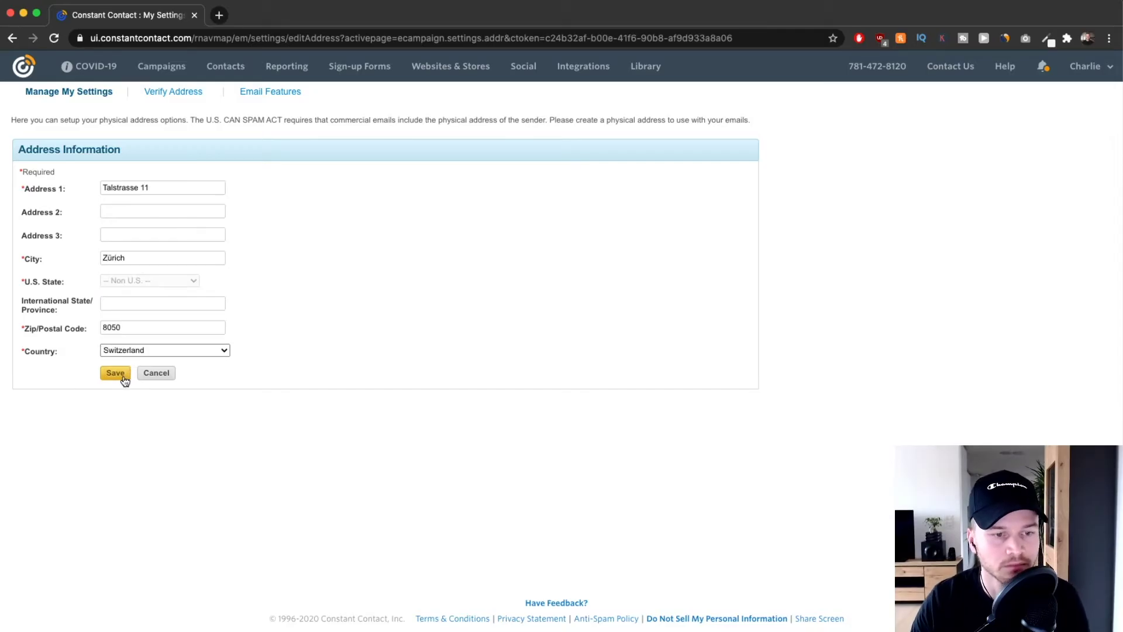
{"action": "left_click", "coordinate": [123, 377]}
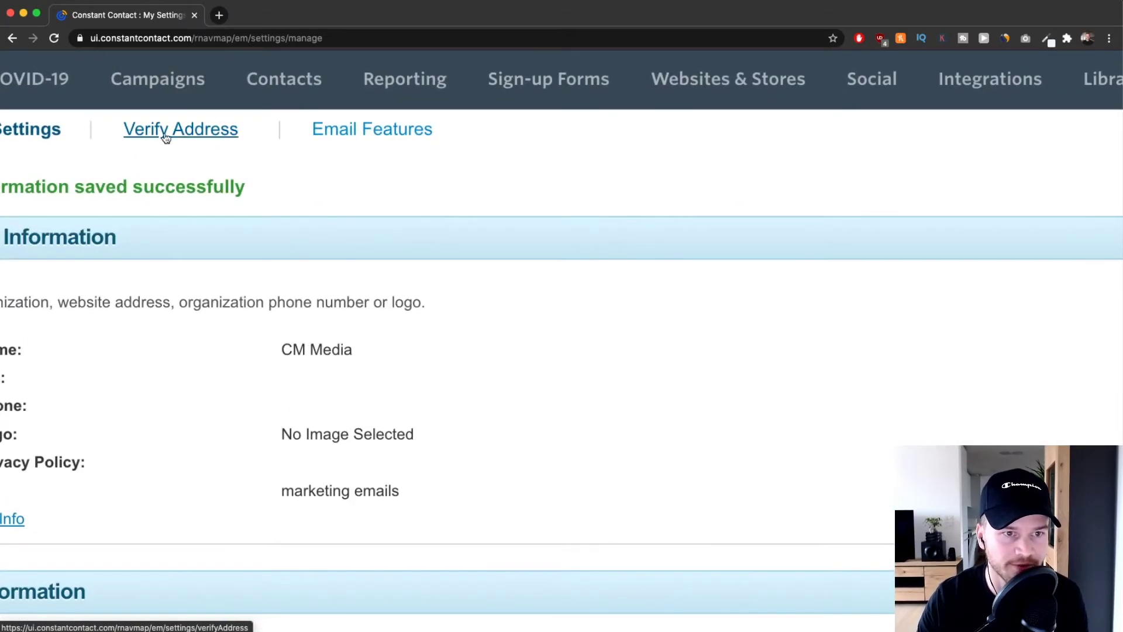
Open the sender address verification page and review the already pending address.
{"action": "left_click", "coordinate": [186, 137]}
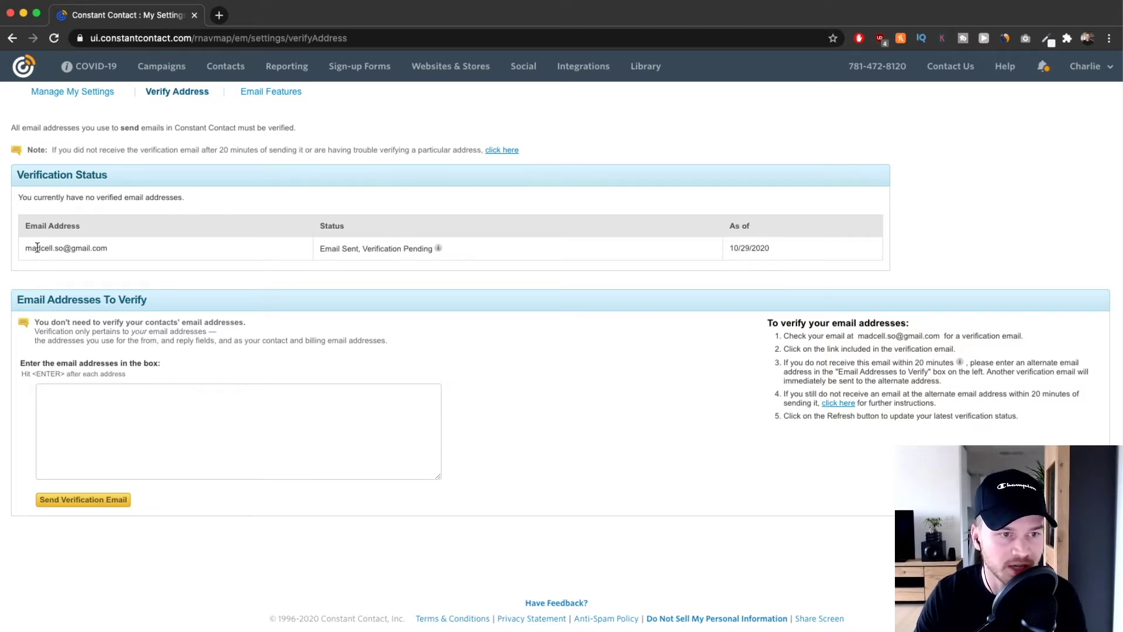
{"action": "scroll", "coordinate": [36, 247], "scroll_direction": "up", "scroll_amount": 5}
{"action": "left_click_drag", "start_coordinate": [54, 246], "coordinate": [222, 259]}
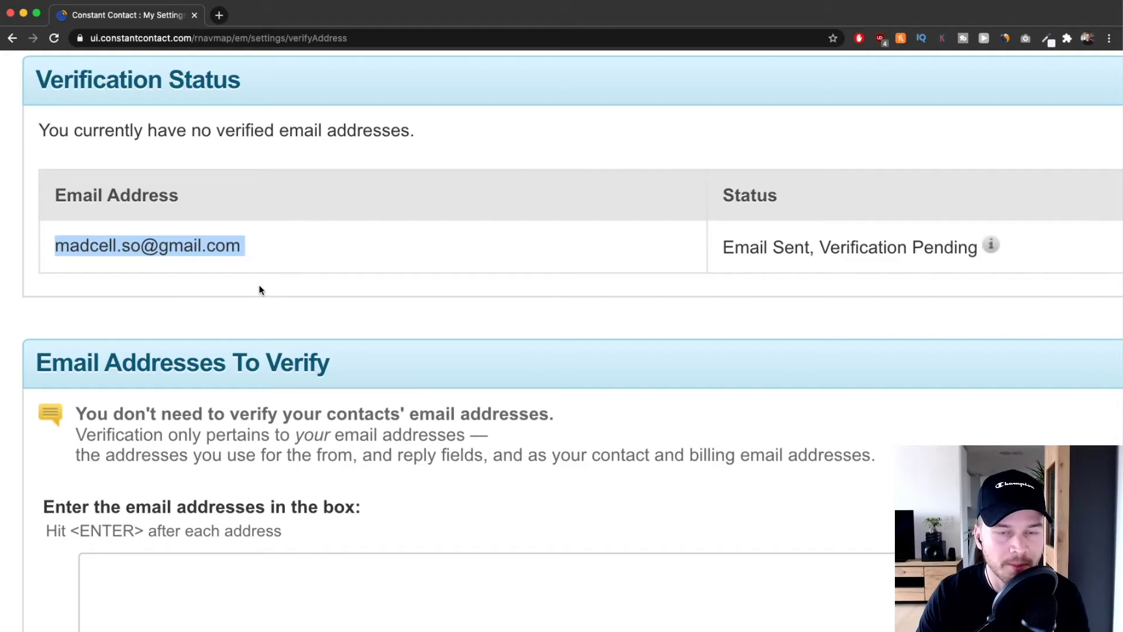
{"action": "scroll", "coordinate": [308, 299], "scroll_direction": "down", "scroll_amount": 6}
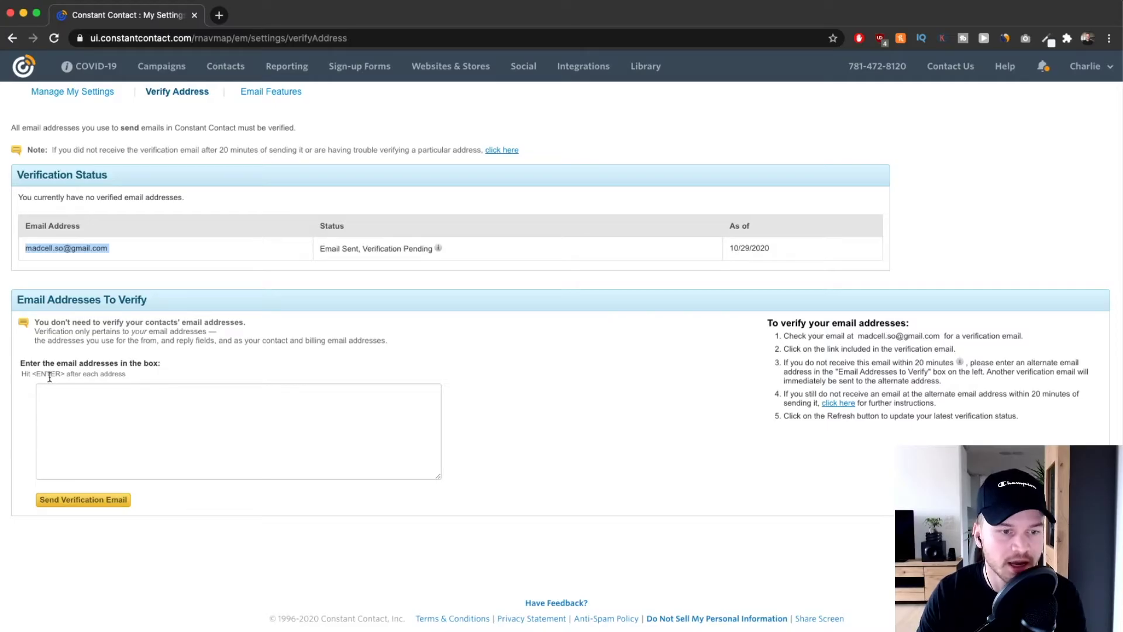
{"action": "scroll", "coordinate": [50, 377], "scroll_direction": "up", "scroll_amount": 5}
Enter the new business-domain sender address, fixing its typo, and send the verification e-mail.
{"action": "left_click", "coordinate": [148, 427]}
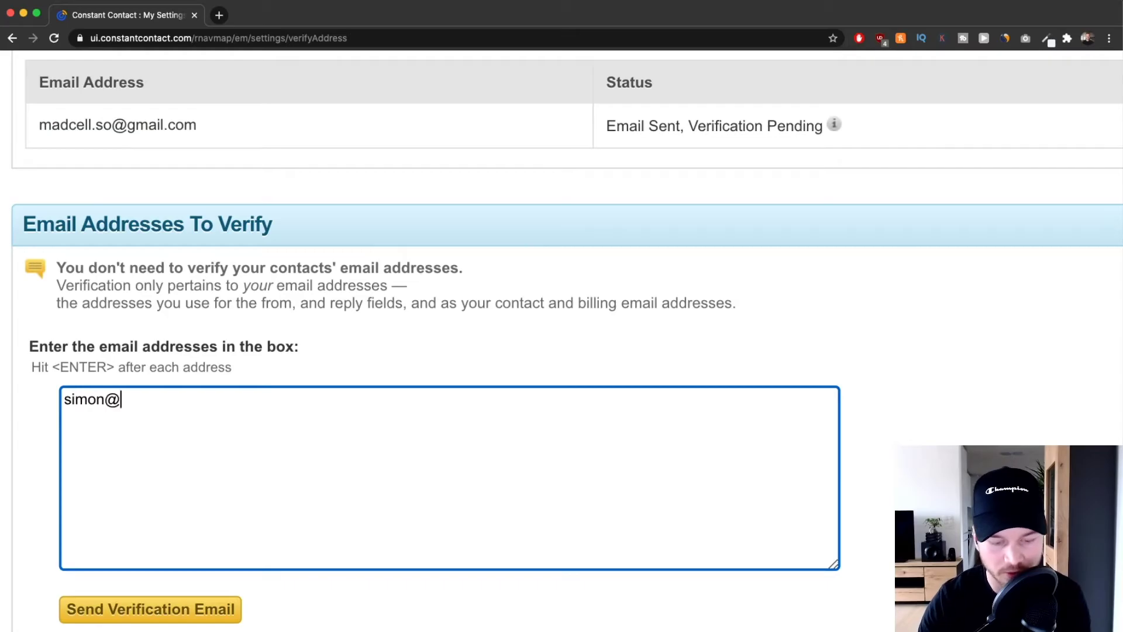
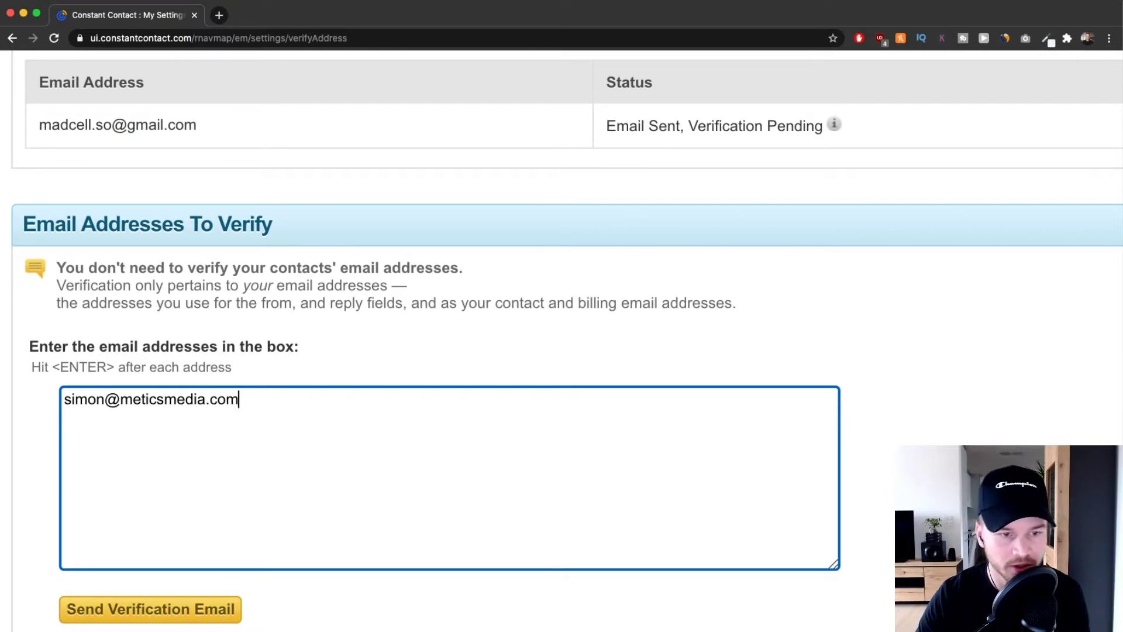
{"action": "left_click_drag", "start_coordinate": [119, 400], "coordinate": [209, 400]}
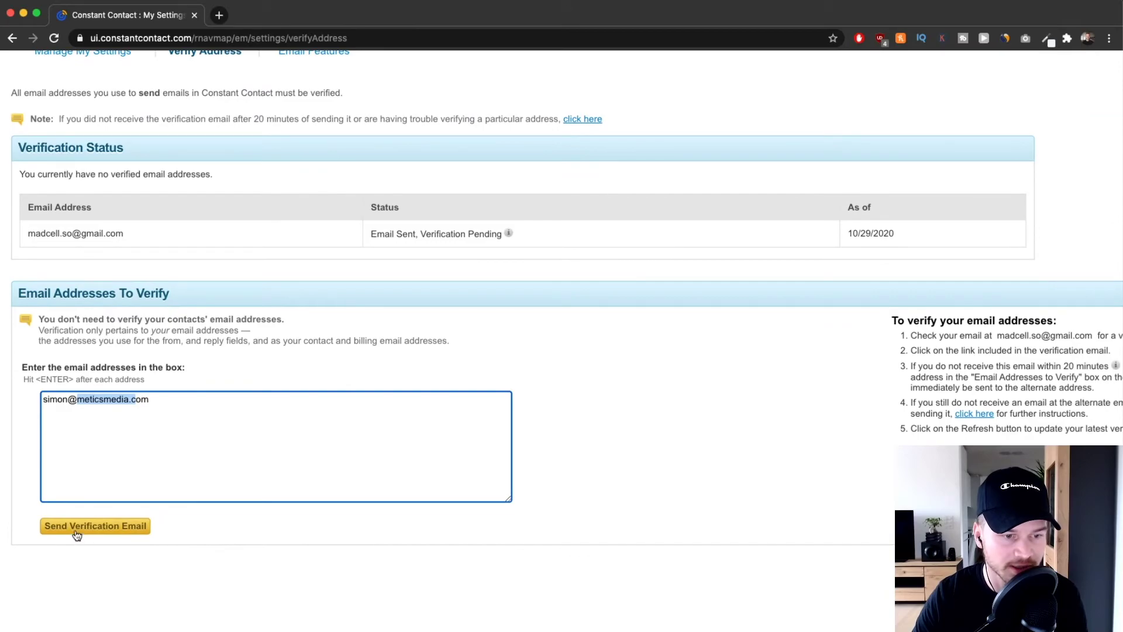
{"action": "left_click", "coordinate": [75, 526]}
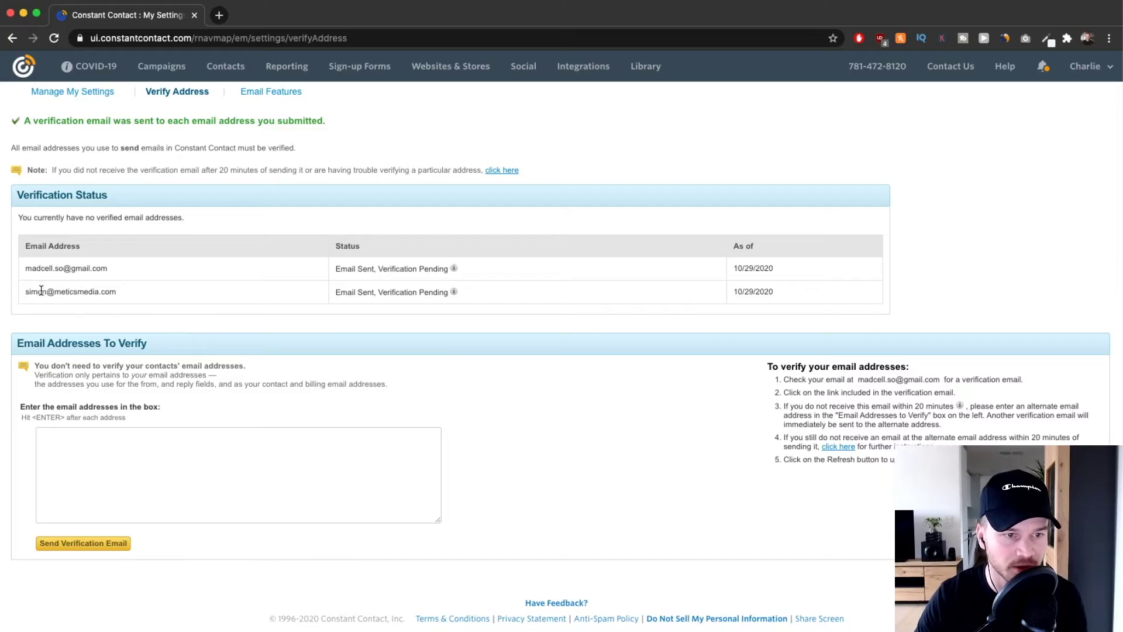
Highlight the new address now listed as verification pending.
{"action": "scroll", "coordinate": [41, 291], "scroll_direction": "up", "scroll_amount": 5}
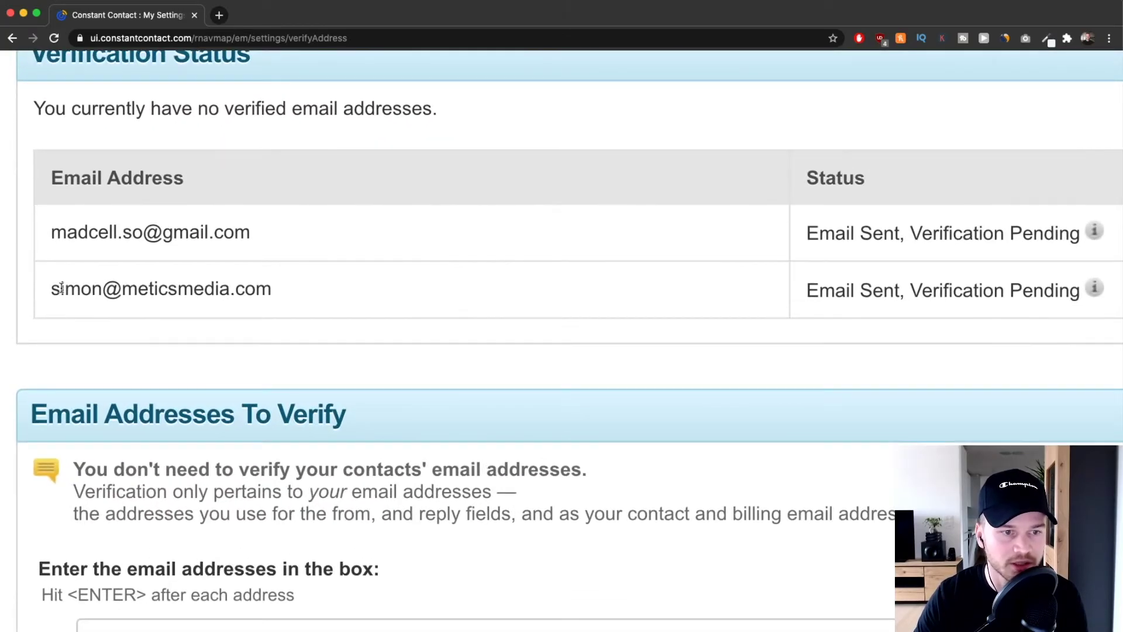
{"action": "left_click_drag", "start_coordinate": [52, 288], "coordinate": [293, 297]}
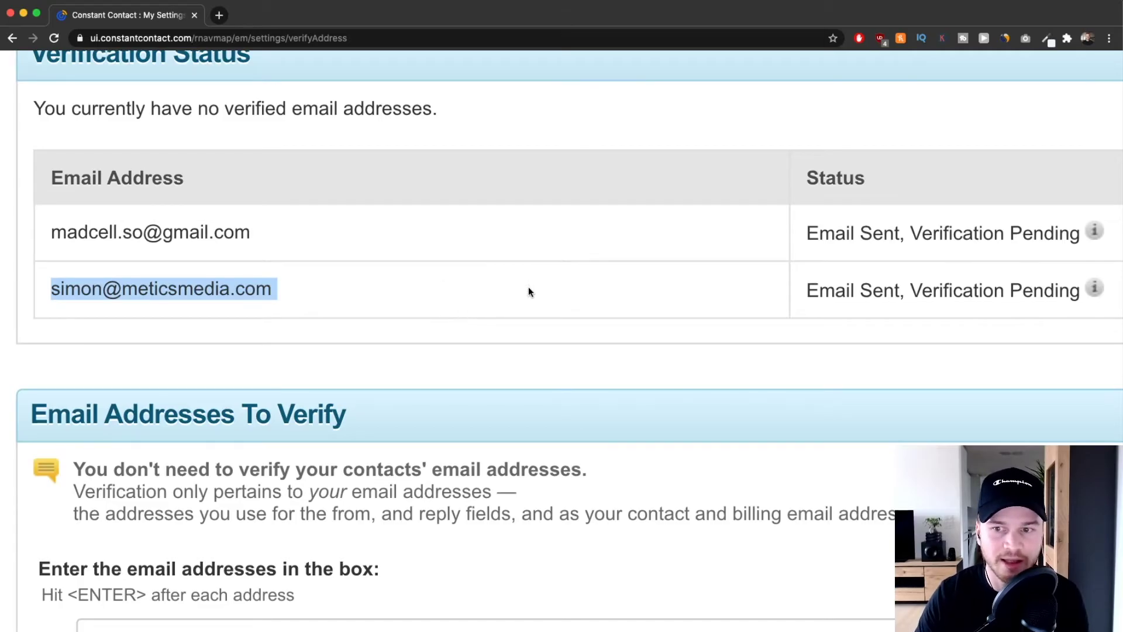
{"action": "scroll", "coordinate": [528, 288], "scroll_direction": "down", "scroll_amount": 5}
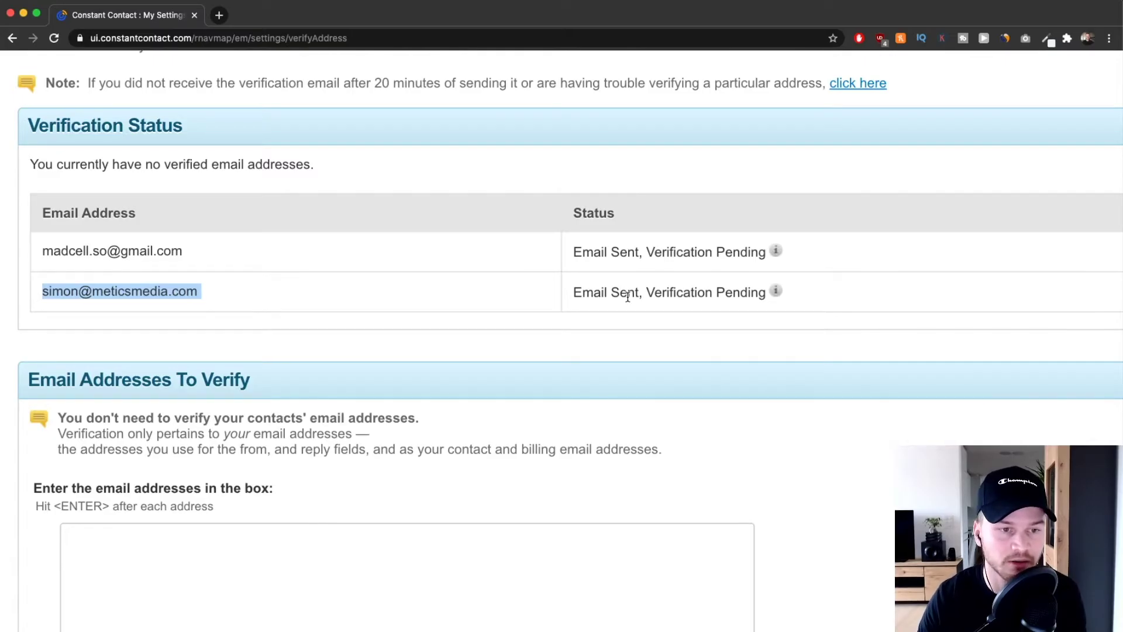
{"action": "left_click", "coordinate": [251, 303]}
{"action": "left_click_drag", "start_coordinate": [212, 295], "coordinate": [49, 289]}
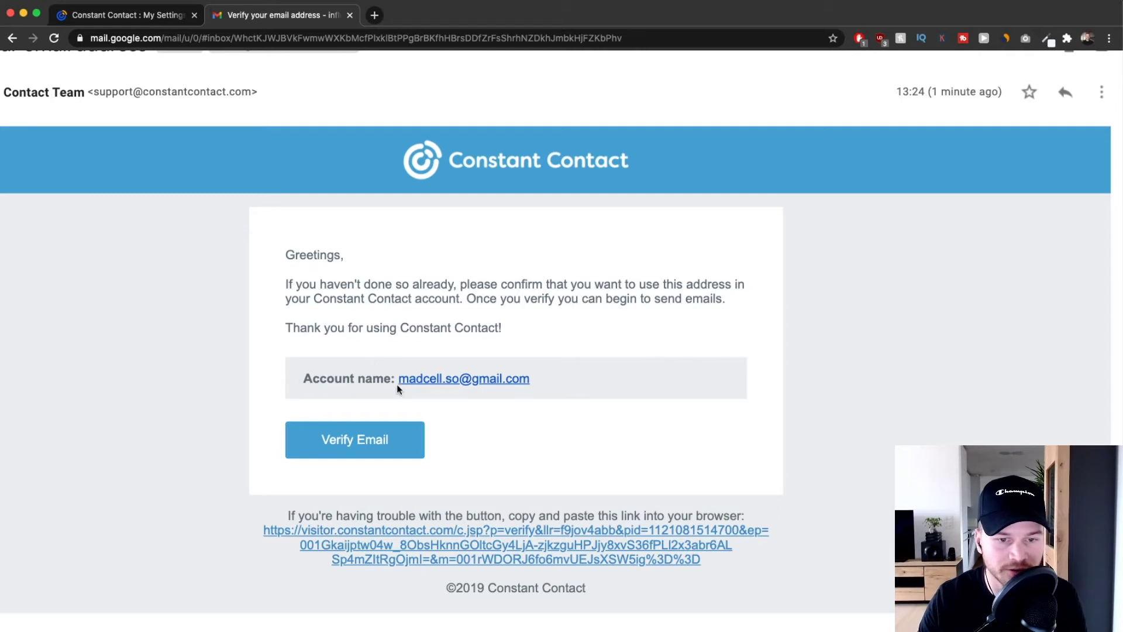
Confirm the new sender address with Verify Email and return to the Constant Contact dashboard.
{"action": "left_click", "coordinate": [373, 445]}
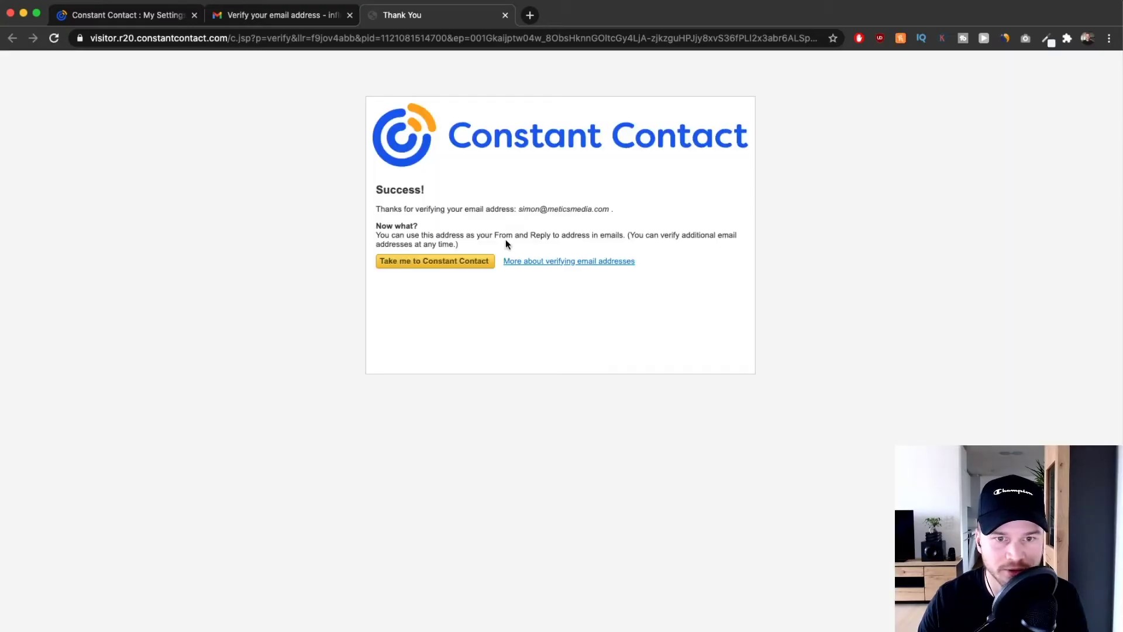
{"action": "left_click", "coordinate": [441, 269]}
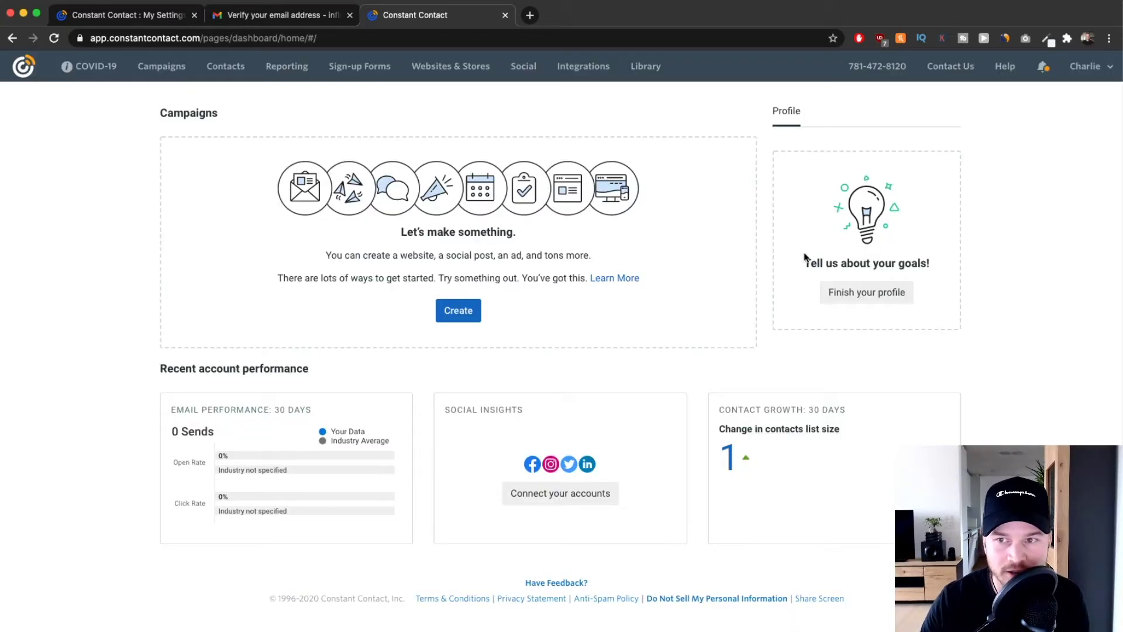
Open the sender address verification page from My Settings.
{"action": "left_click", "coordinate": [1093, 69]}
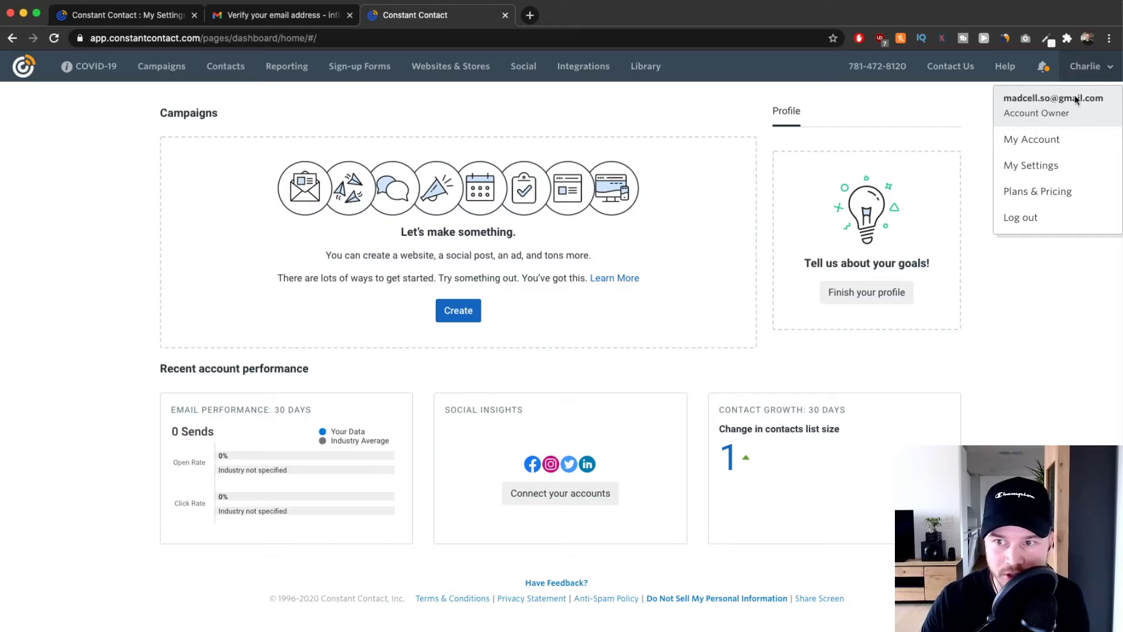
{"action": "left_click", "coordinate": [1024, 167]}
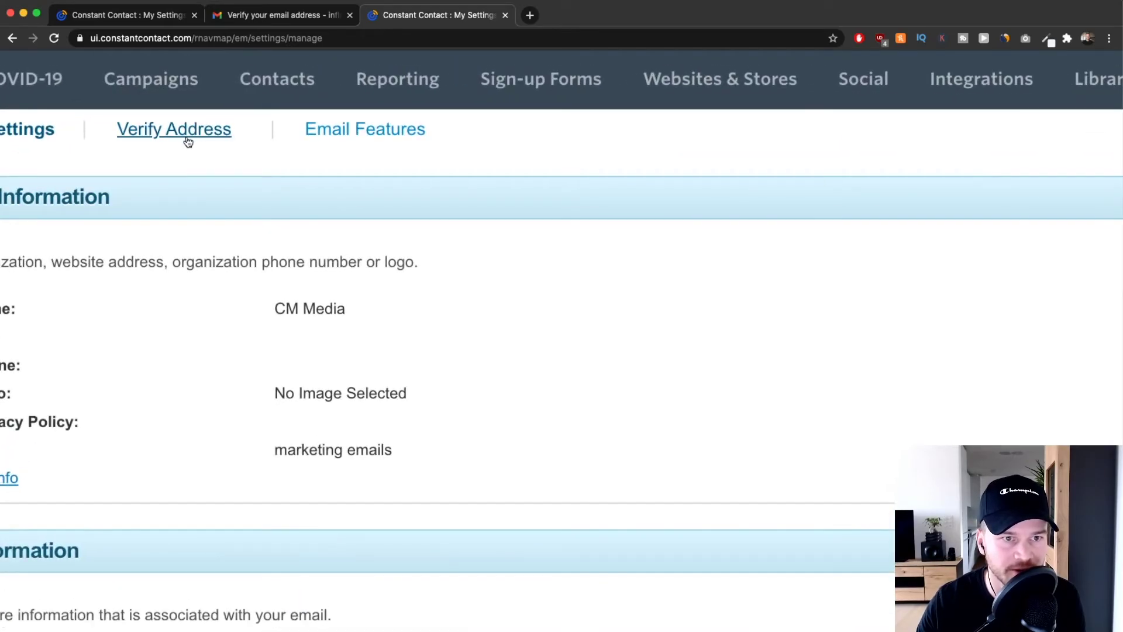
{"action": "left_click", "coordinate": [188, 143]}
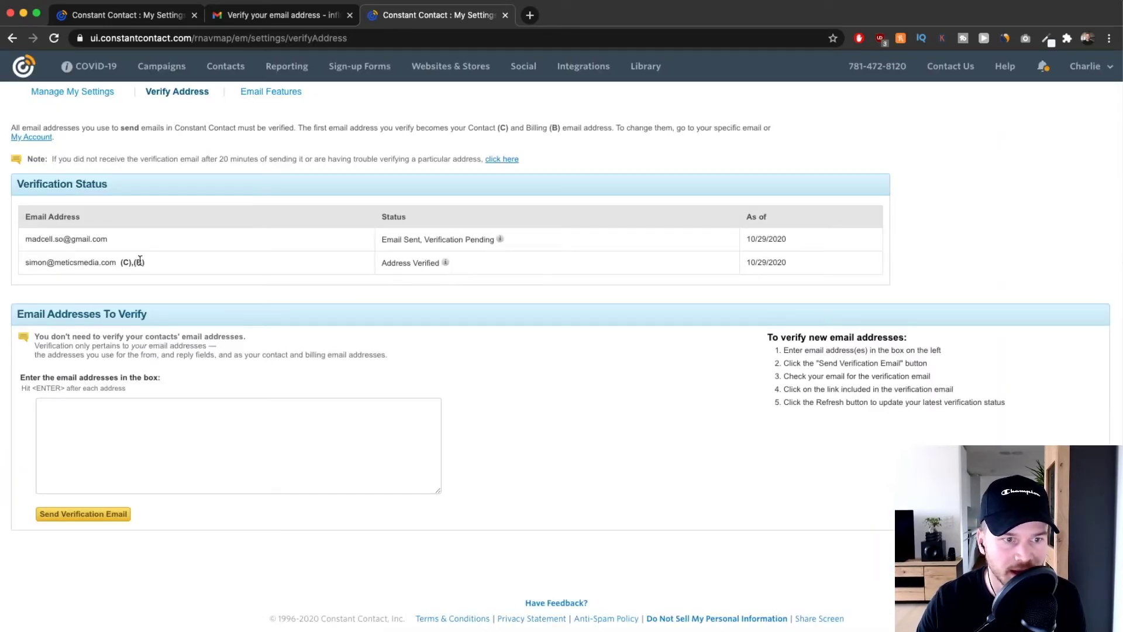
Highlight the business-domain address, its Address Verified status and (C),(B) marks.
{"action": "left_click_drag", "start_coordinate": [26, 262], "coordinate": [134, 263]}
{"action": "scroll", "coordinate": [378, 253], "scroll_direction": "up", "scroll_amount": 5}
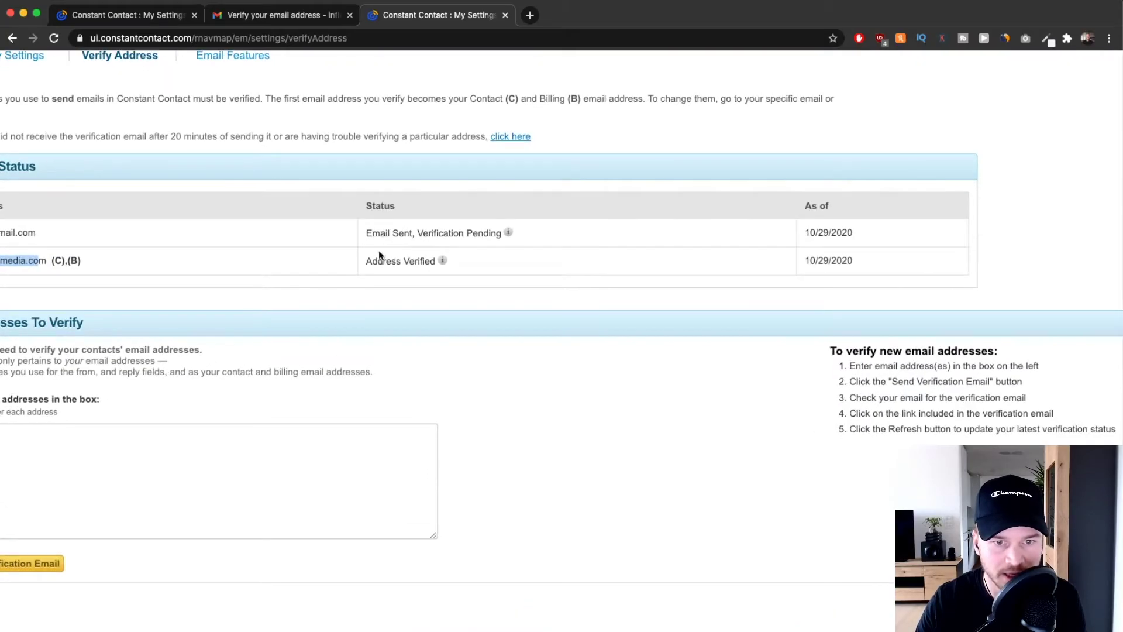
{"action": "left_click_drag", "start_coordinate": [361, 264], "coordinate": [472, 267]}
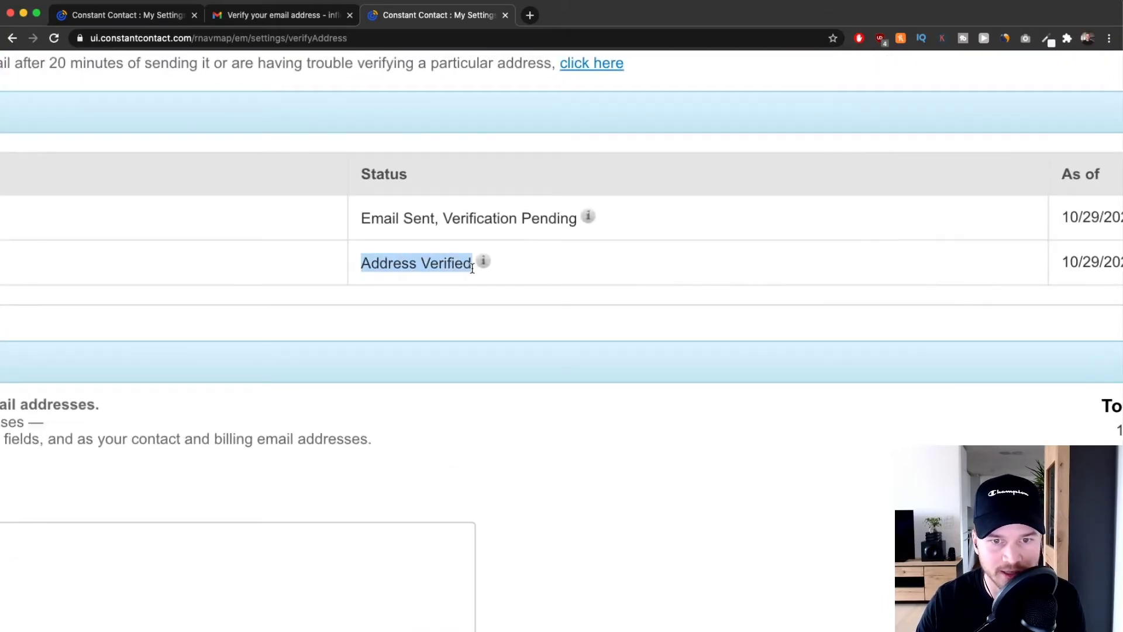
{"action": "left_click", "coordinate": [503, 260]}
{"action": "scroll", "coordinate": [402, 285], "scroll_direction": "down", "scroll_amount": 5}
{"action": "scroll", "coordinate": [97, 265], "scroll_direction": "down", "scroll_amount": 1}
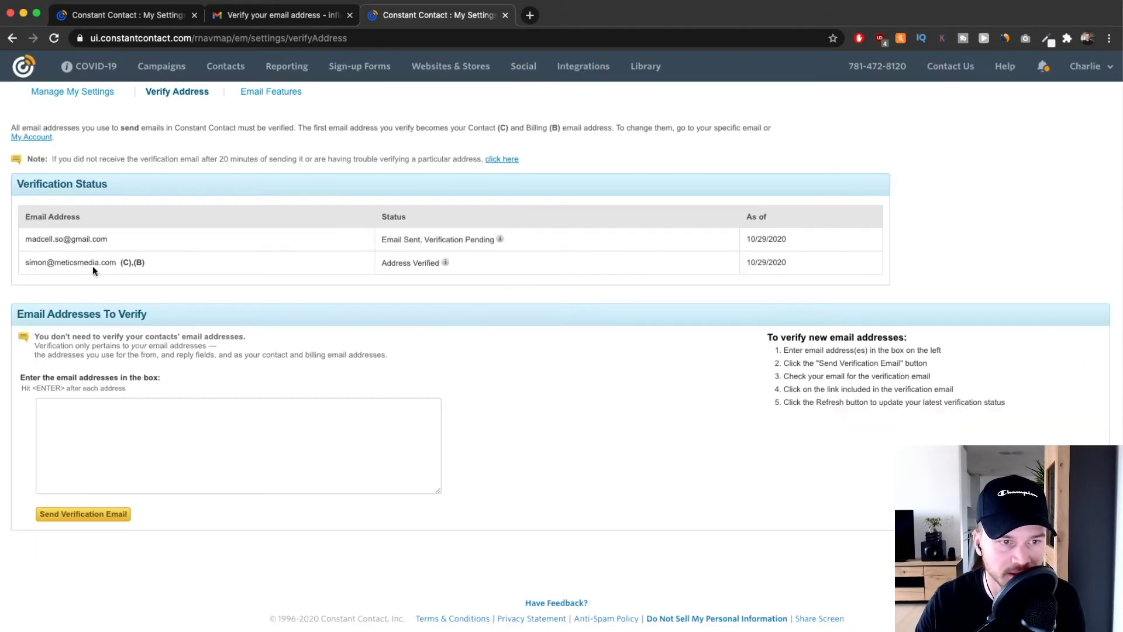
{"action": "left_click_drag", "start_coordinate": [33, 262], "coordinate": [162, 261]}
{"action": "left_click", "coordinate": [199, 266]}
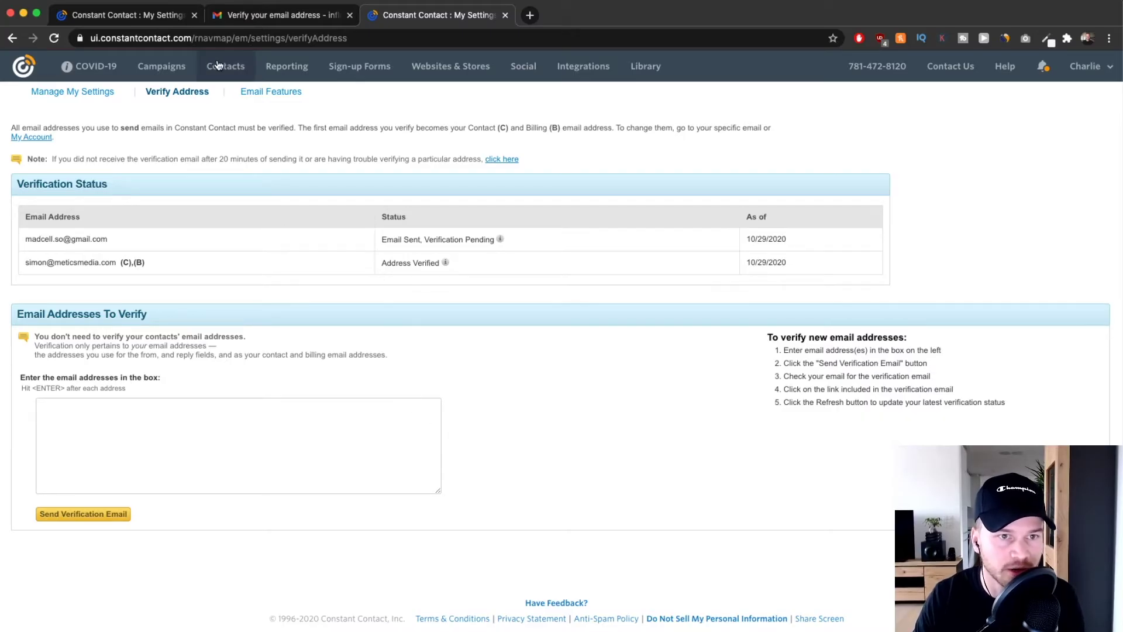
Open Contact Management and expand the Add Contacts dropdown.
{"action": "left_click", "coordinate": [237, 69]}
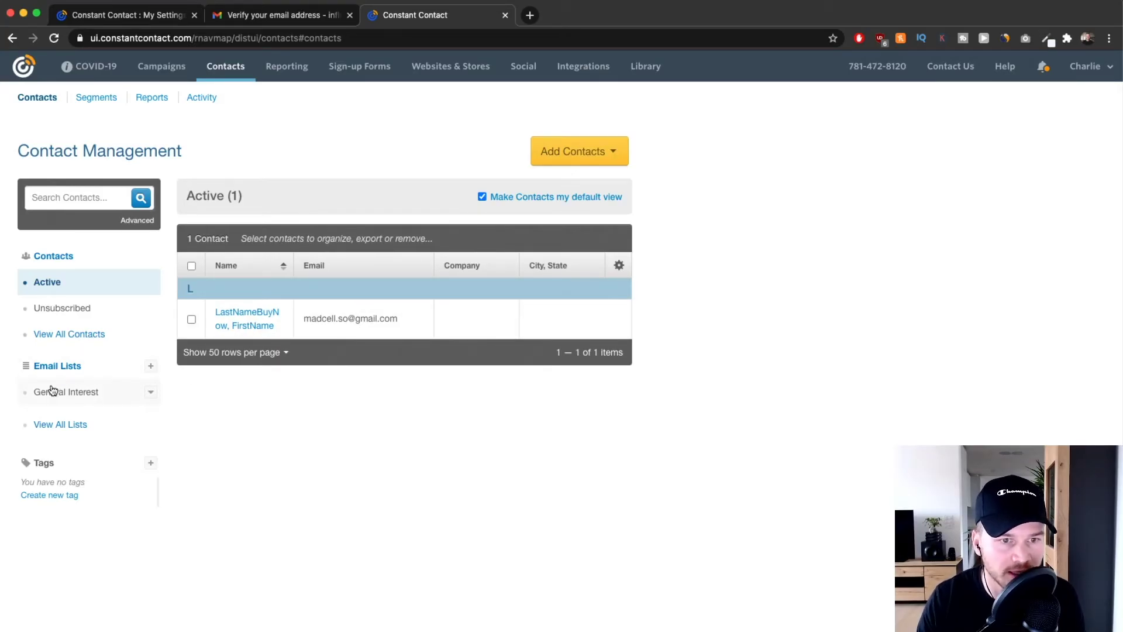
{"action": "scroll", "coordinate": [66, 392], "scroll_direction": "up", "scroll_amount": 5}
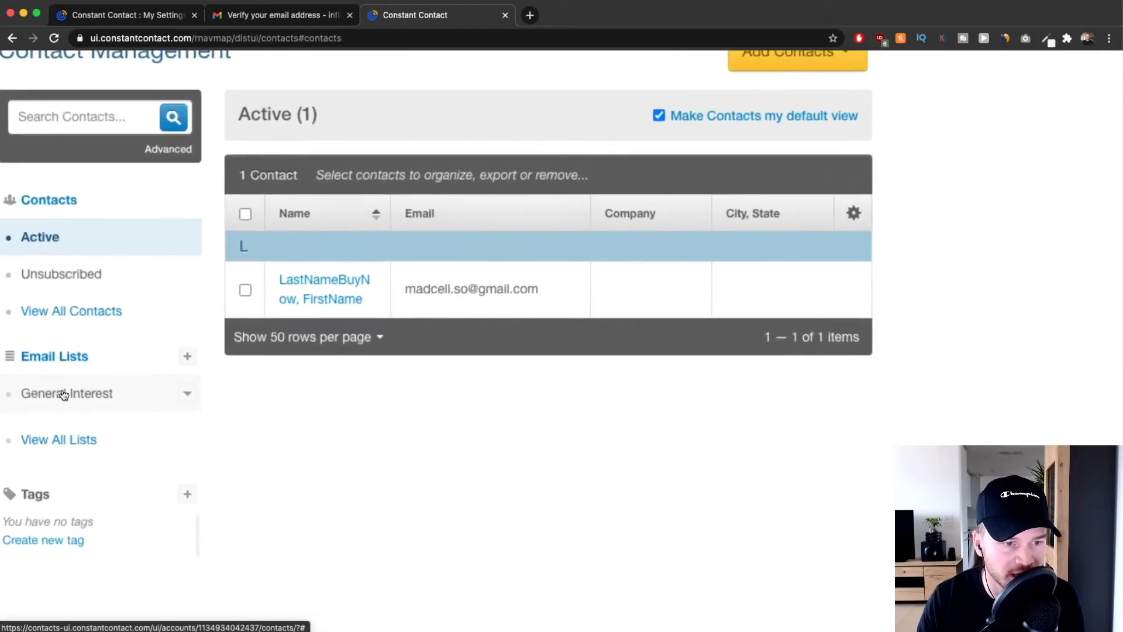
{"action": "scroll", "coordinate": [96, 401], "scroll_direction": "down", "scroll_amount": 5}
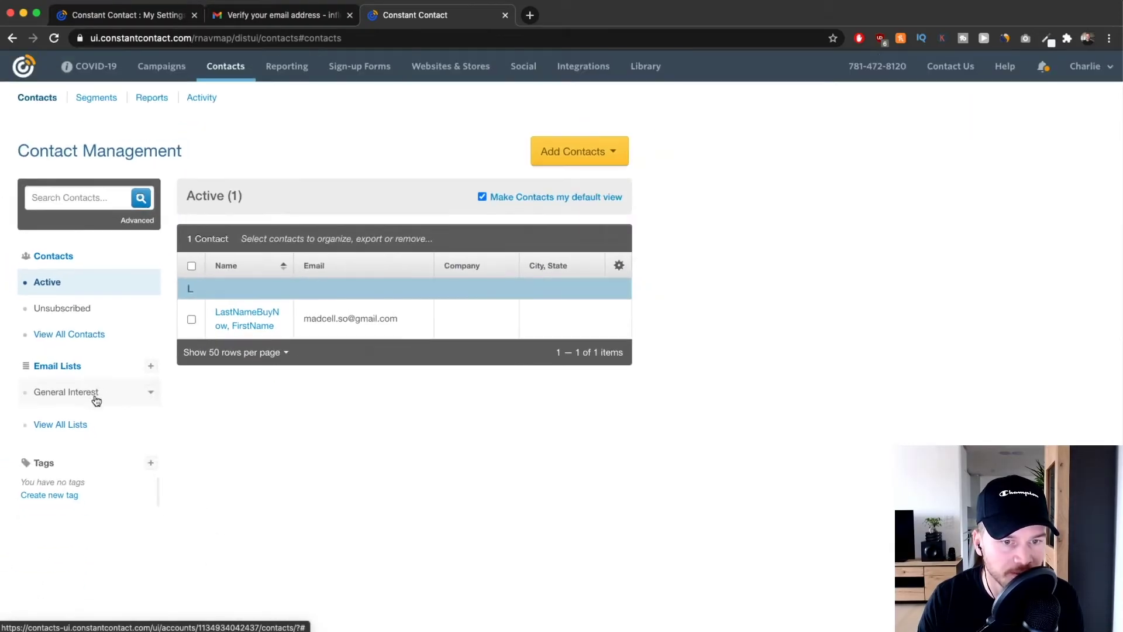
{"action": "left_click", "coordinate": [607, 154]}
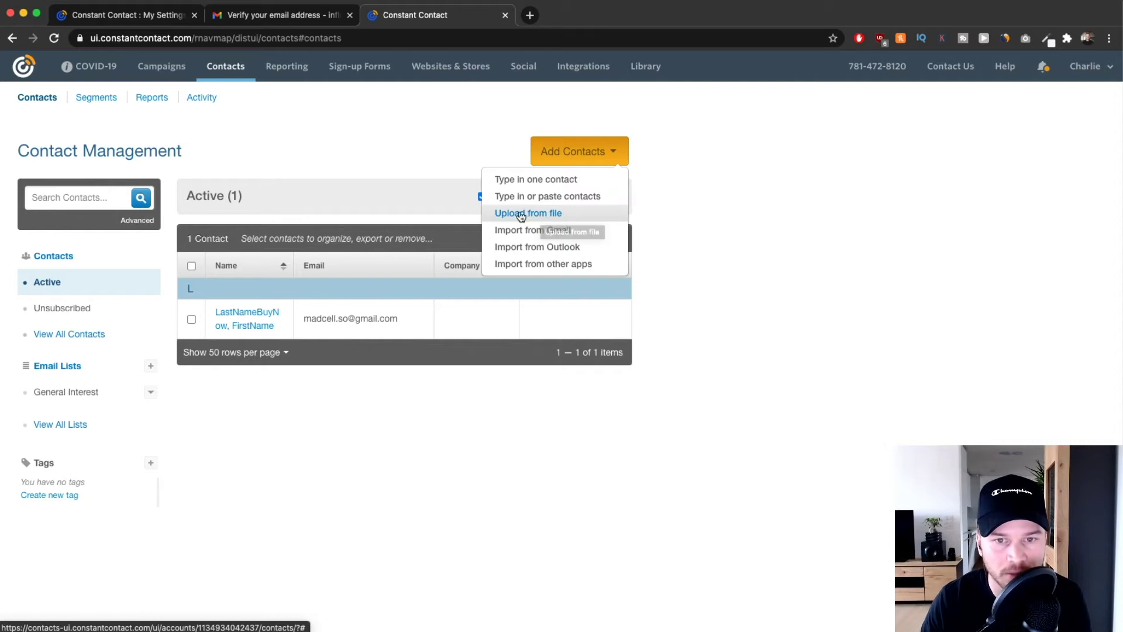
Upload Example_Email_List.csv from the computer as a contact import file.
{"action": "left_click", "coordinate": [543, 214]}
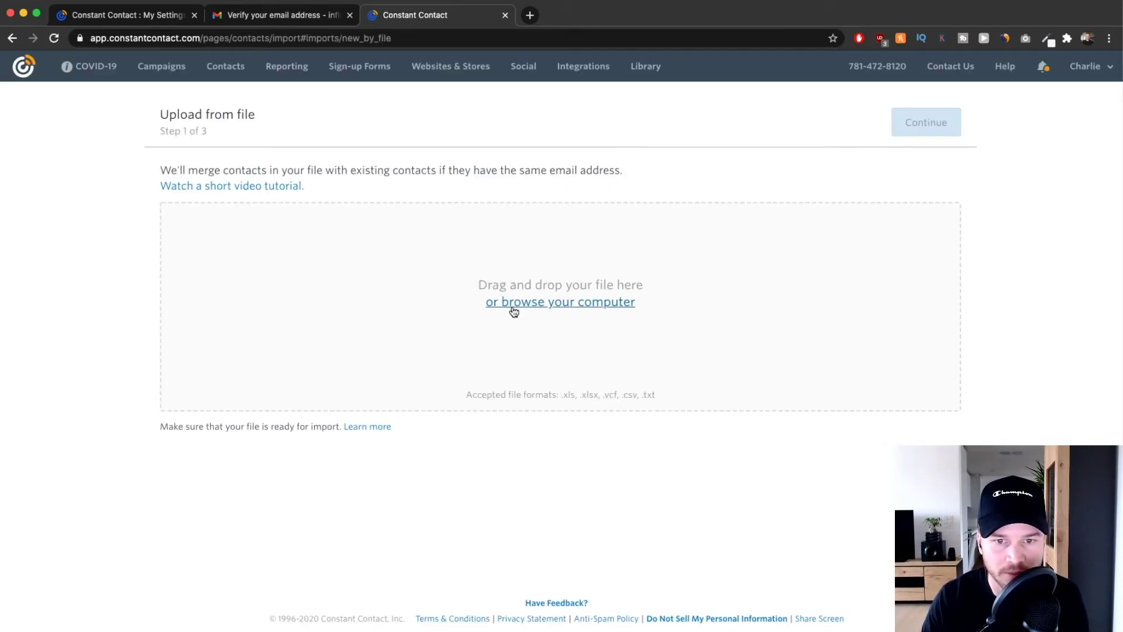
{"action": "left_click", "coordinate": [526, 303]}
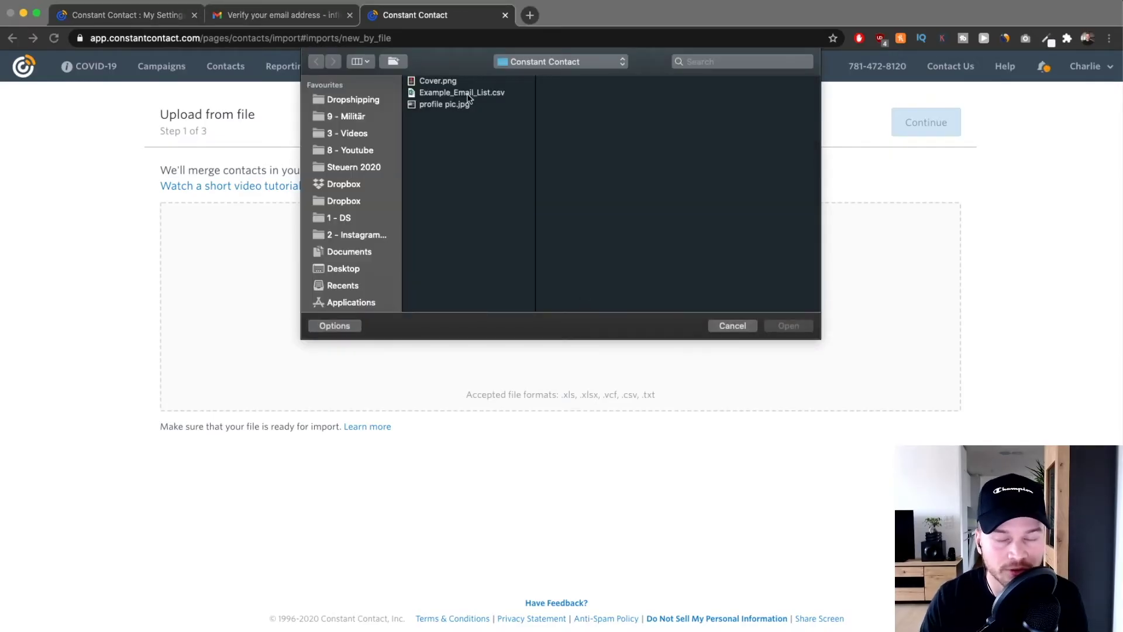
{"action": "left_click", "coordinate": [460, 93]}
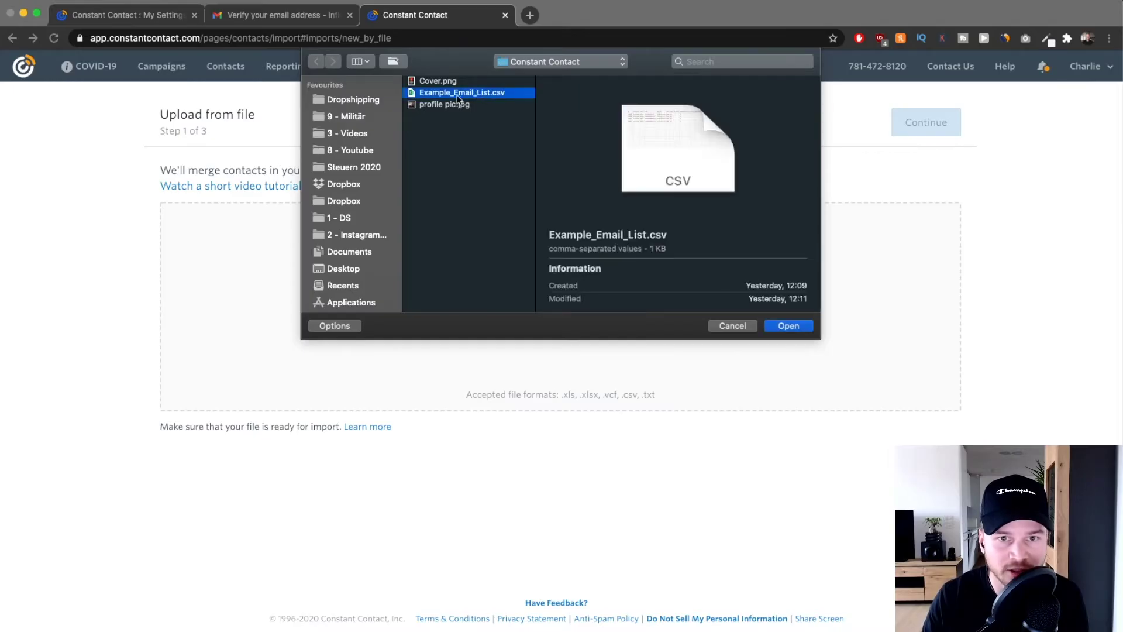
{"action": "left_click", "coordinate": [788, 328]}
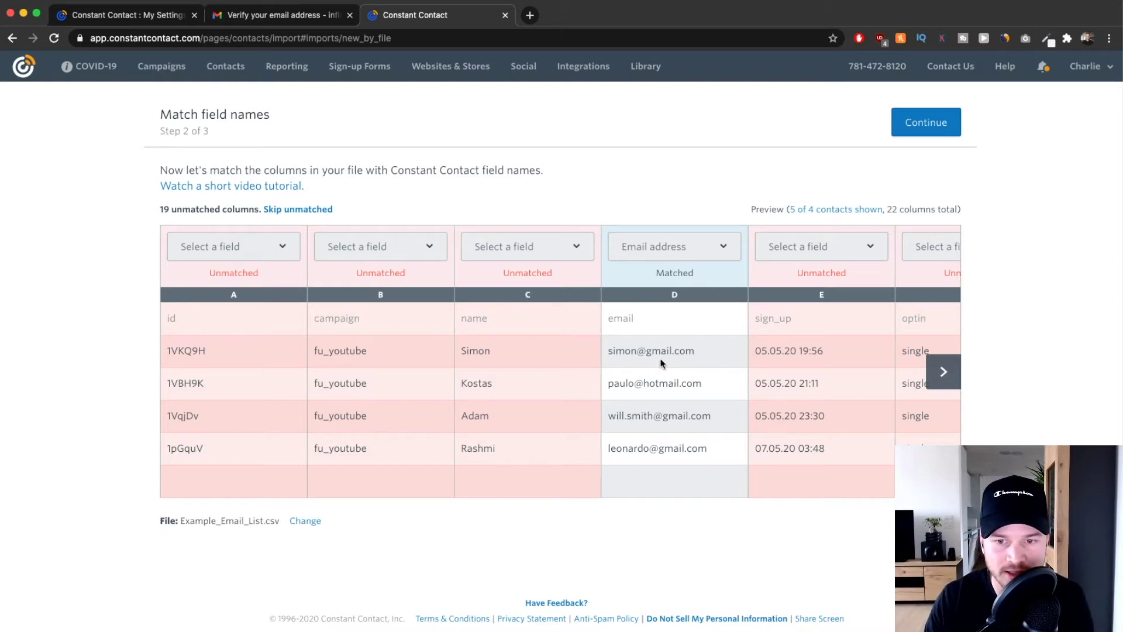
Keep the email column matched to Email address.
{"action": "left_click_drag", "start_coordinate": [610, 351], "coordinate": [710, 350]}
{"action": "left_click", "coordinate": [710, 350]}
{"action": "left_click", "coordinate": [662, 247]}
{"action": "left_click", "coordinate": [645, 248]}
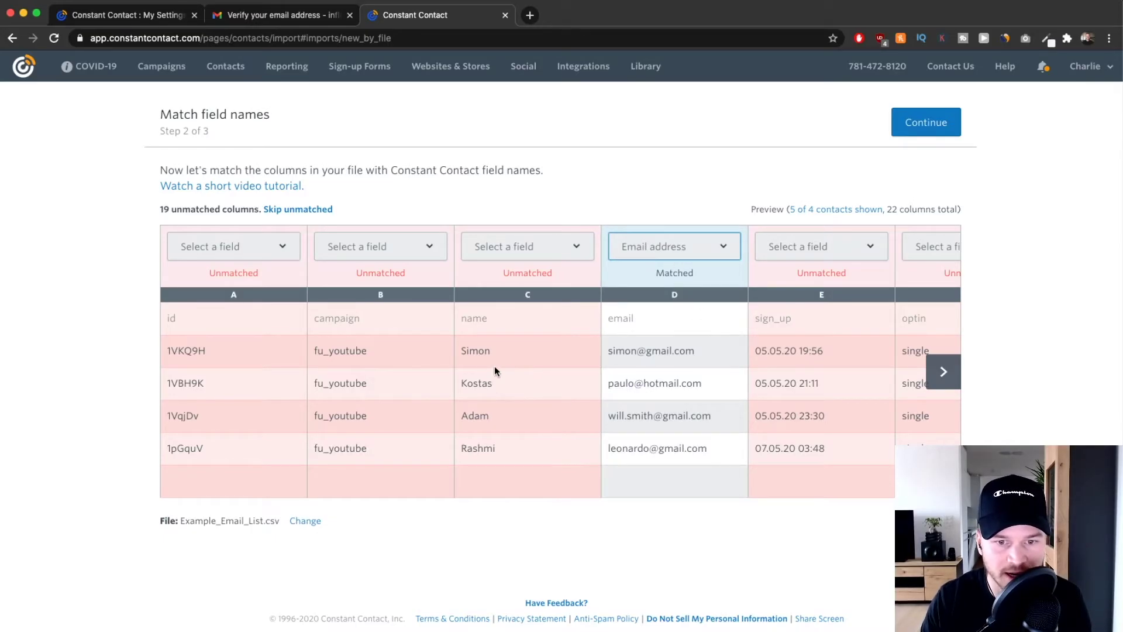
Map the names in column C to First name.
{"action": "left_click_drag", "start_coordinate": [462, 348], "coordinate": [524, 423]}
{"action": "left_click", "coordinate": [501, 454]}
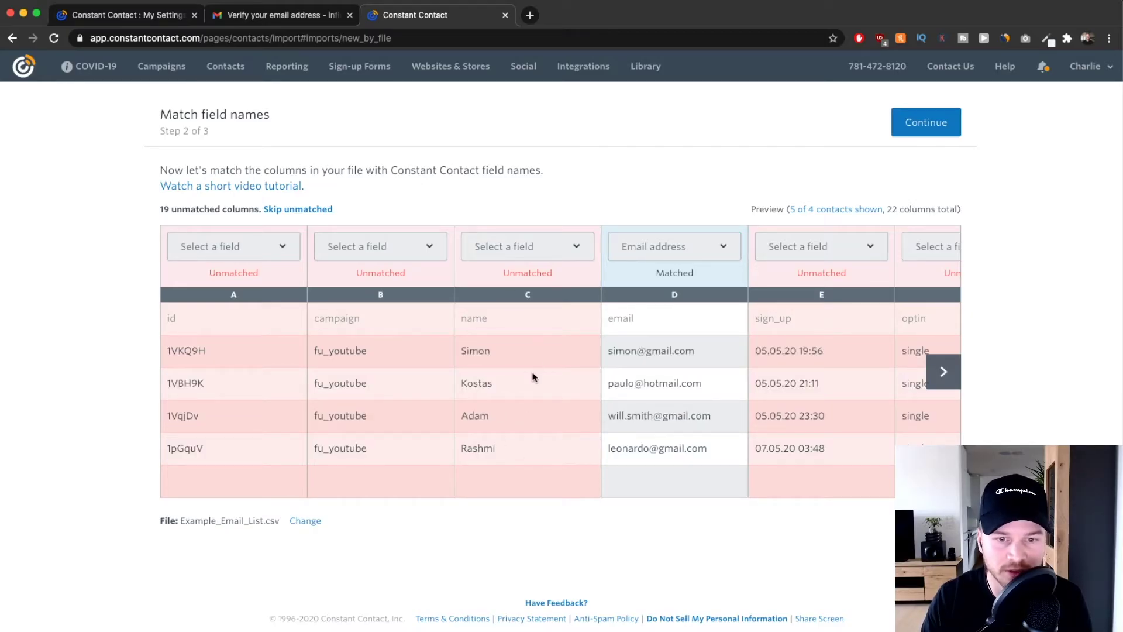
{"action": "left_click", "coordinate": [542, 245]}
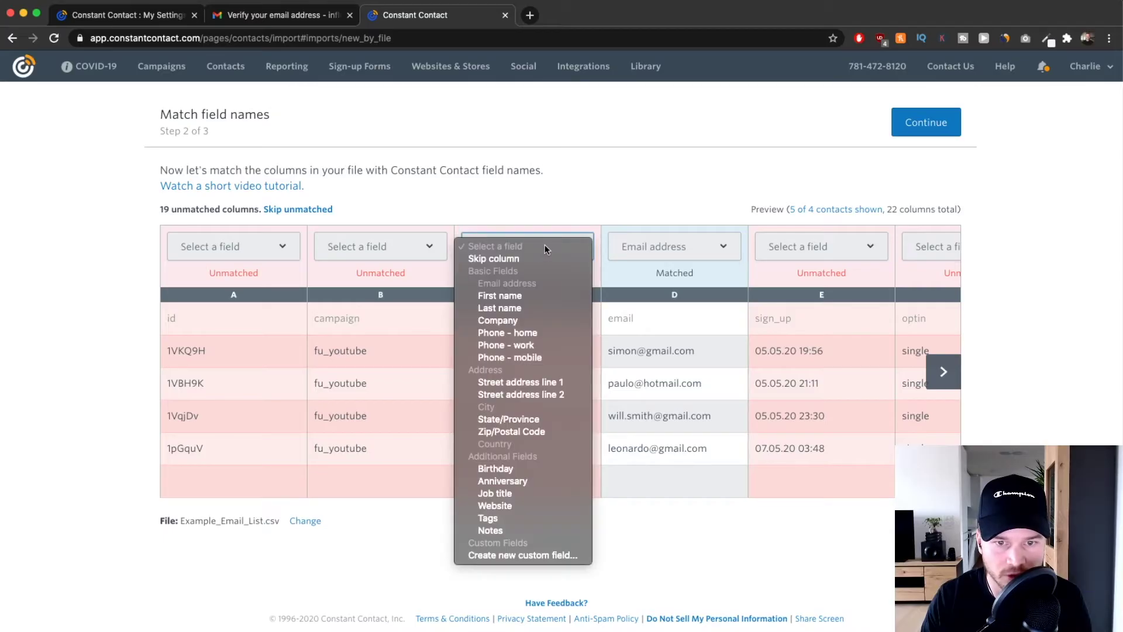
{"action": "left_click", "coordinate": [524, 296]}
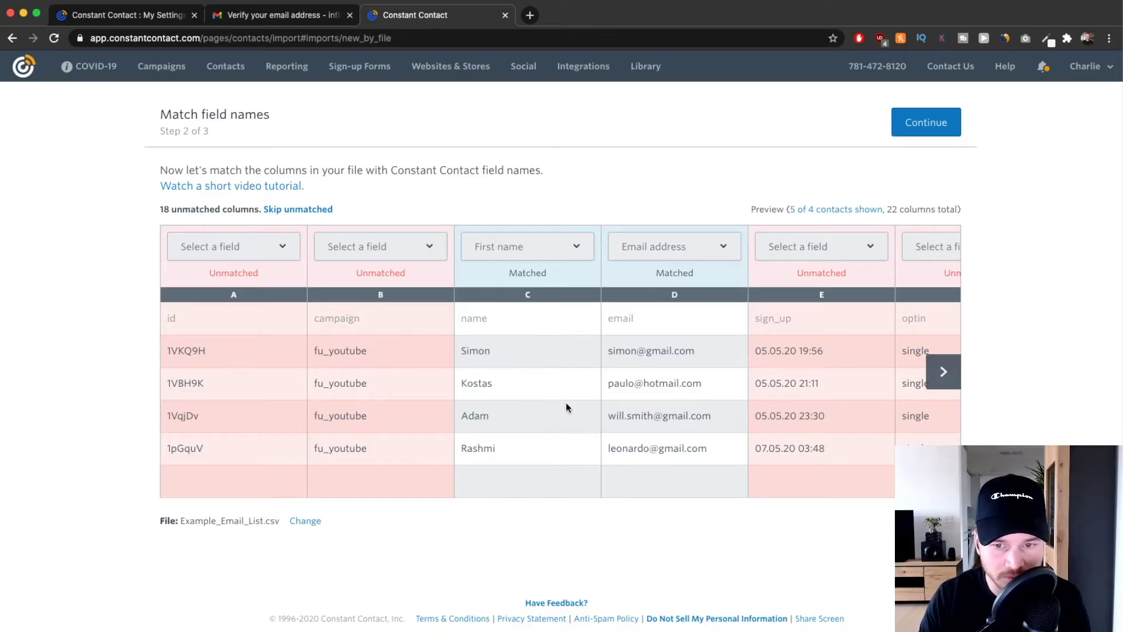
{"action": "left_click_drag", "start_coordinate": [462, 351], "coordinate": [525, 351]}
{"action": "left_click", "coordinate": [525, 351]}
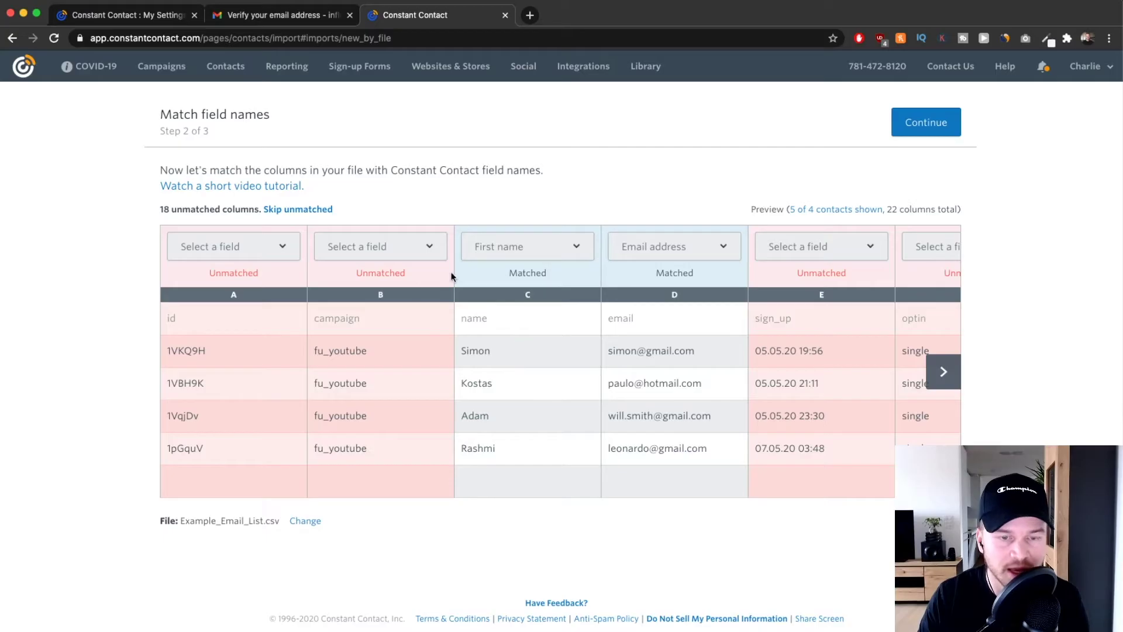
{"action": "left_click", "coordinate": [939, 372]}
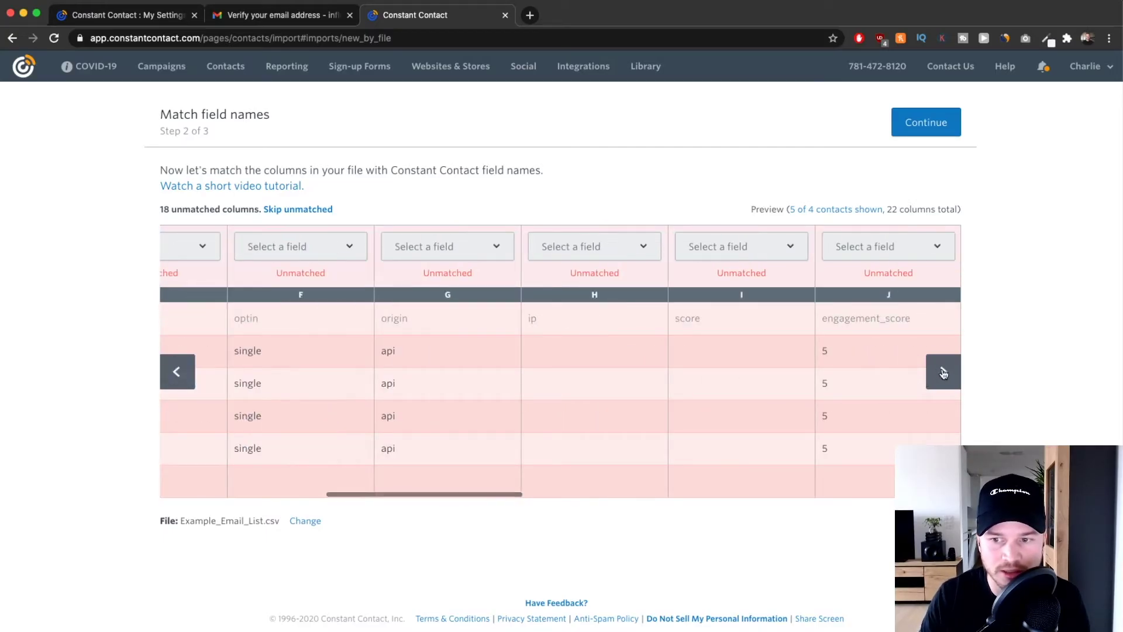
{"action": "left_click", "coordinate": [940, 372]}
{"action": "left_click", "coordinate": [185, 374]}
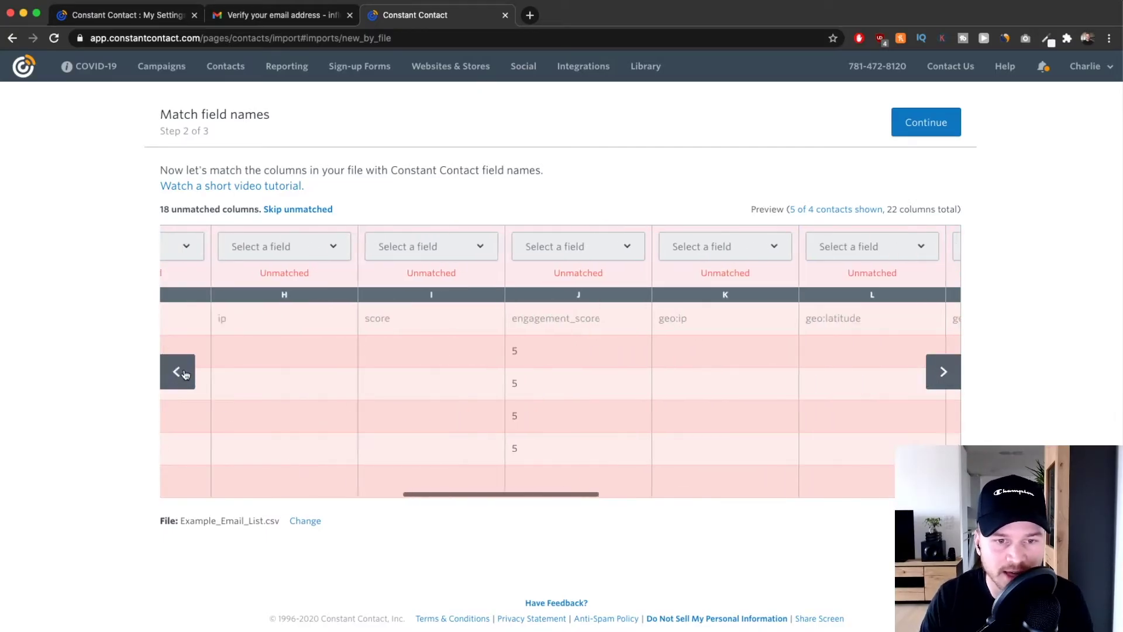
{"action": "left_click", "coordinate": [184, 374]}
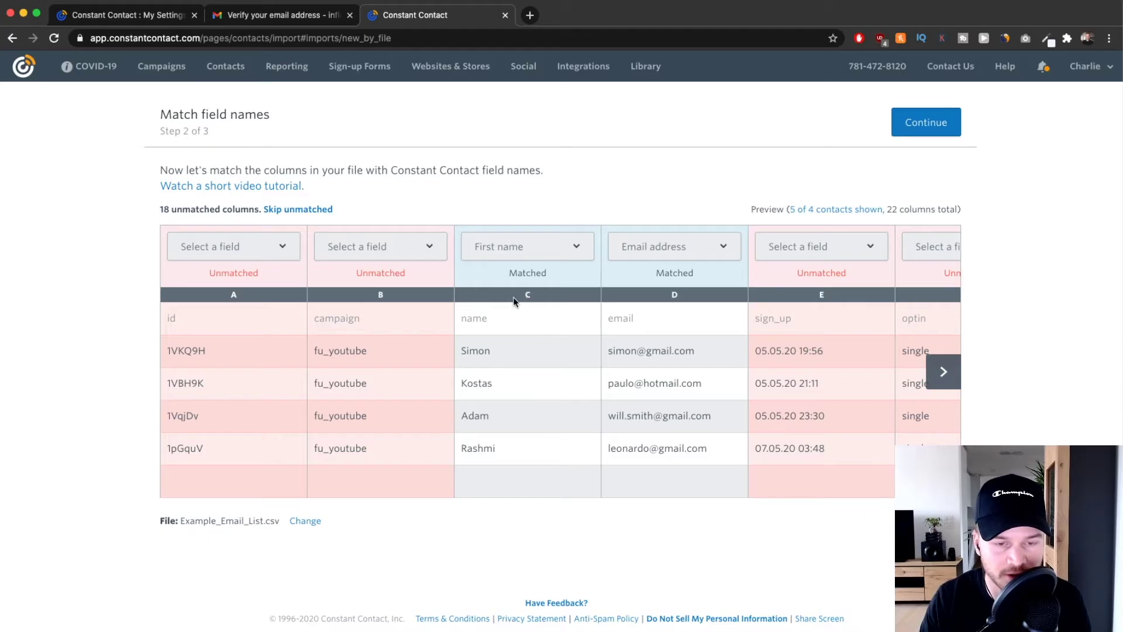
Map the campaign column B, holding fu_youtube, to Tags.
{"action": "left_click_drag", "start_coordinate": [316, 351], "coordinate": [384, 353]}
{"action": "left_click", "coordinate": [325, 351]}
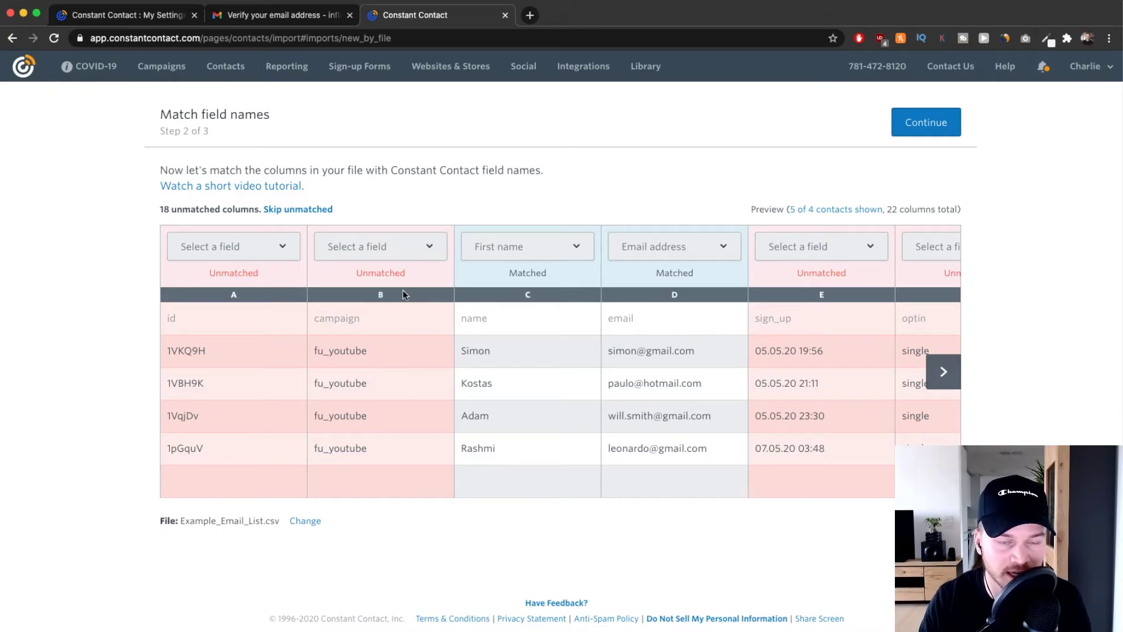
{"action": "left_click", "coordinate": [388, 250]}
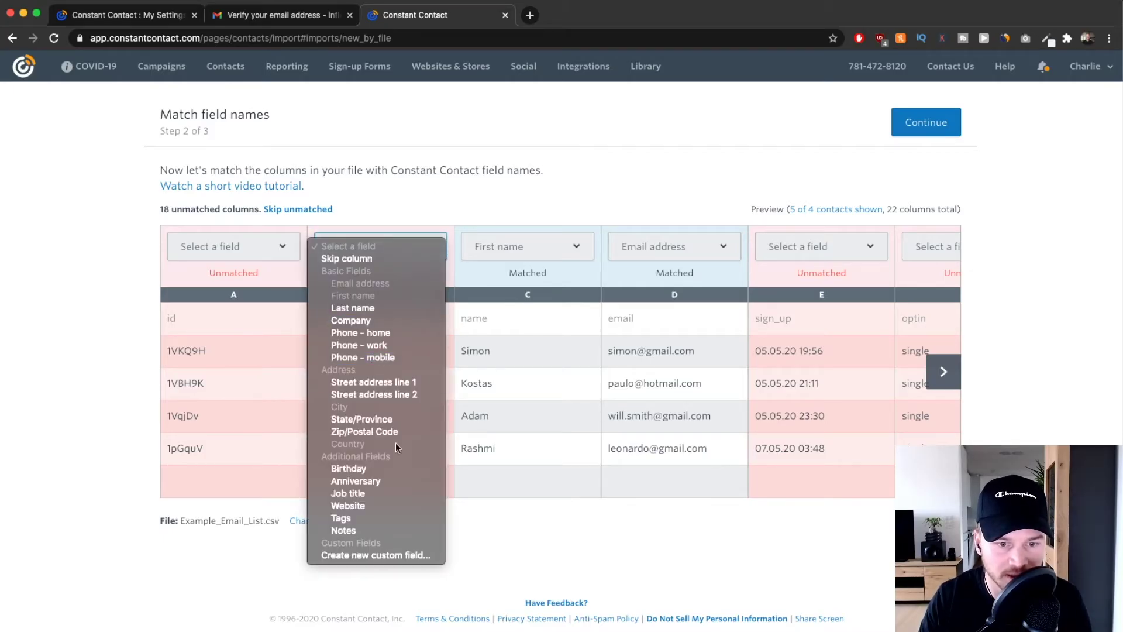
{"action": "left_click", "coordinate": [356, 519]}
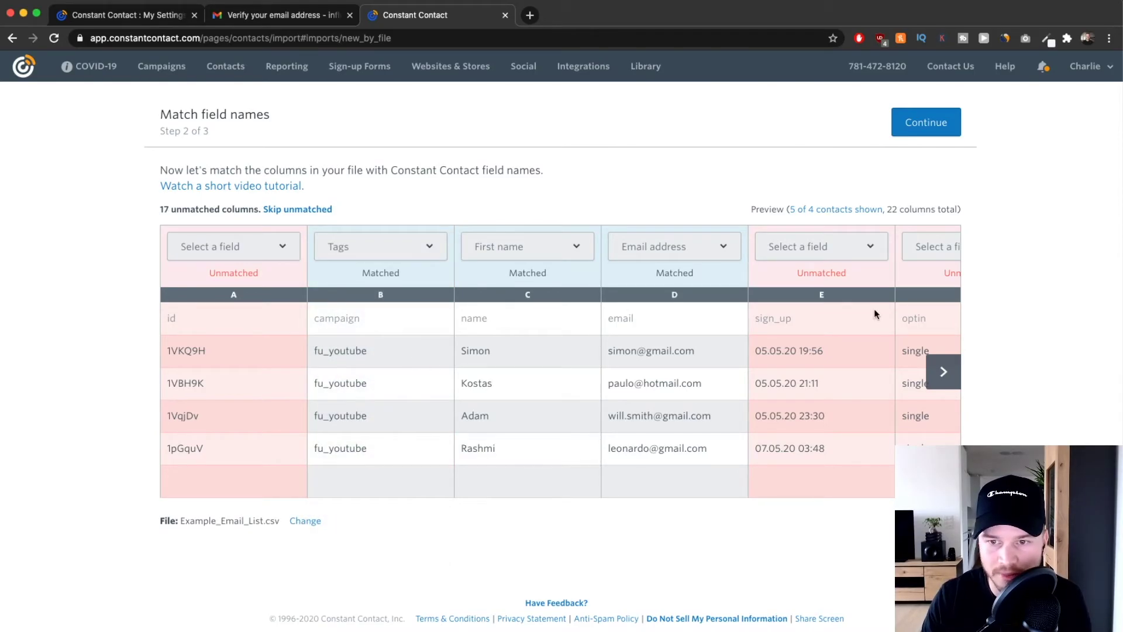
Review the remaining Country, City and region columns, then continue past field matching.
{"action": "left_click", "coordinate": [943, 372]}
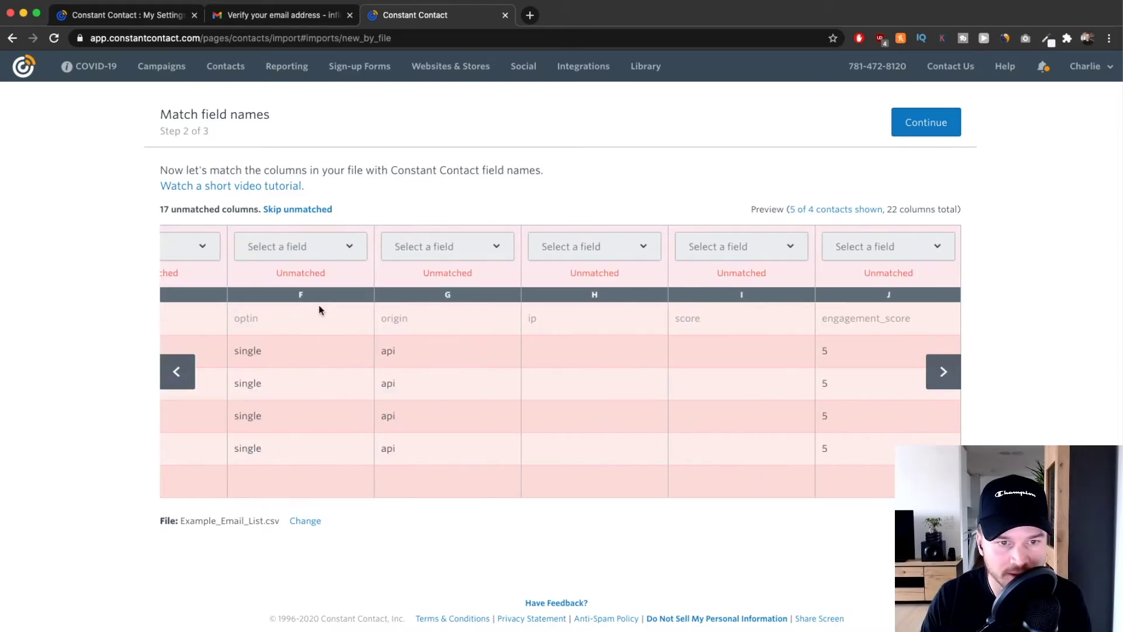
{"action": "left_click", "coordinate": [944, 371]}
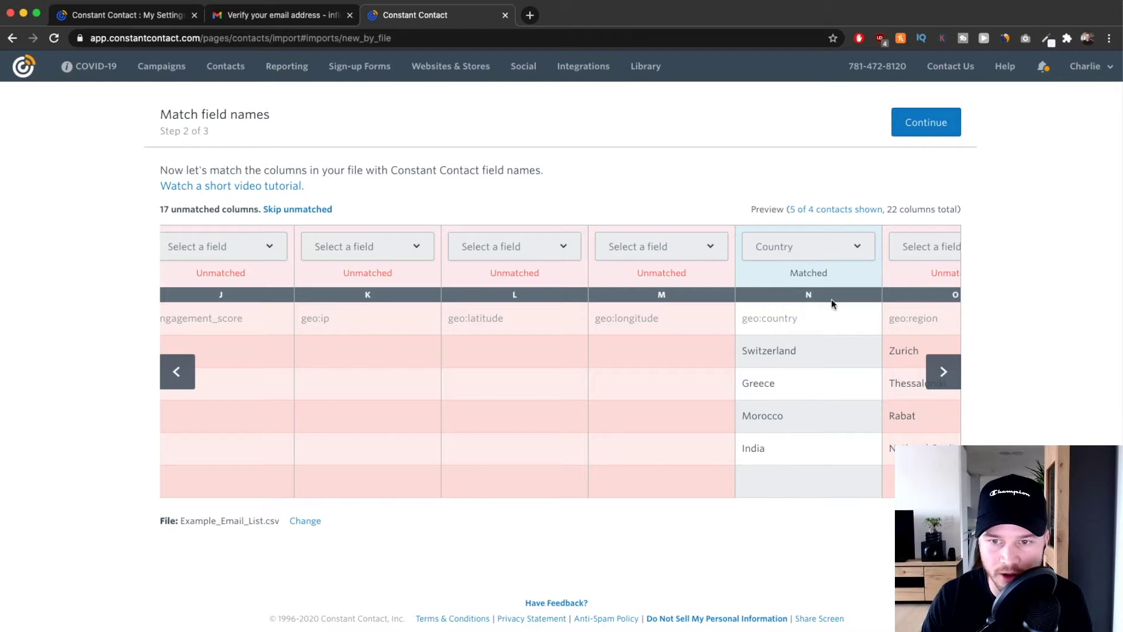
{"action": "left_click", "coordinate": [943, 372]}
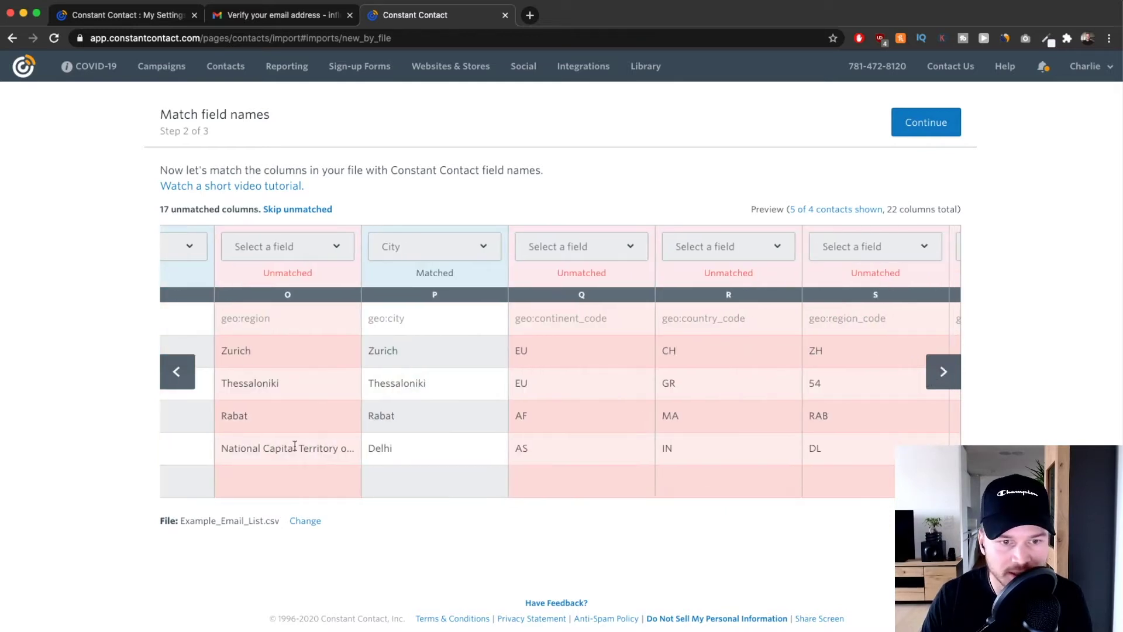
{"action": "left_click", "coordinate": [943, 372]}
{"action": "left_click", "coordinate": [175, 372]}
{"action": "left_click", "coordinate": [178, 372]}
{"action": "left_click", "coordinate": [181, 374]}
{"action": "left_click", "coordinate": [185, 374]}
{"action": "left_click", "coordinate": [186, 374]}
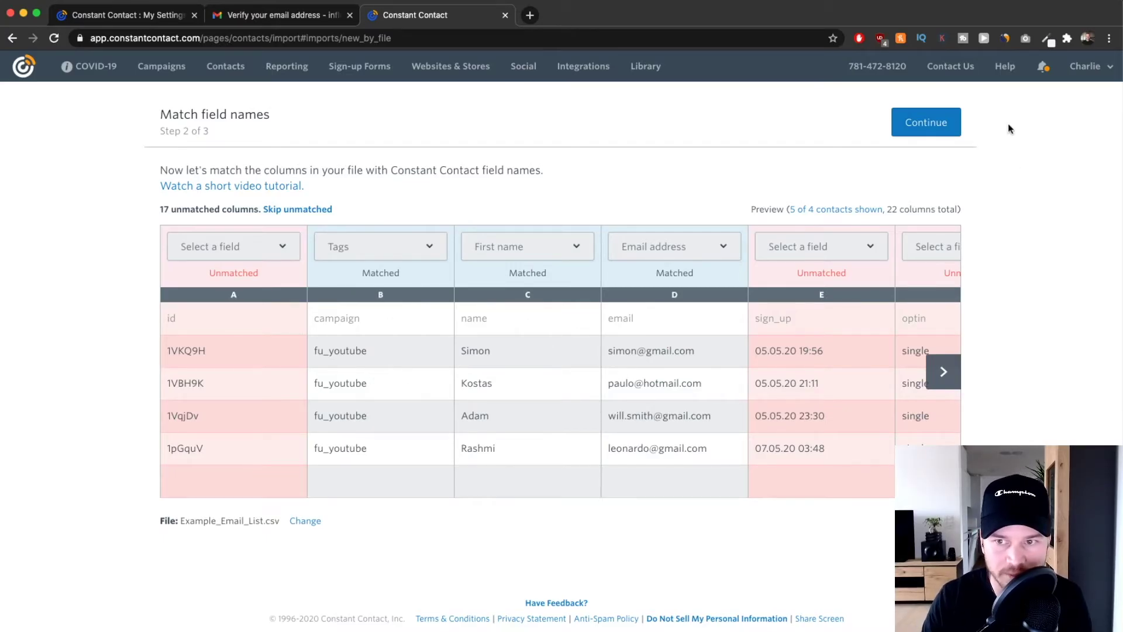
{"action": "left_click", "coordinate": [923, 129]}
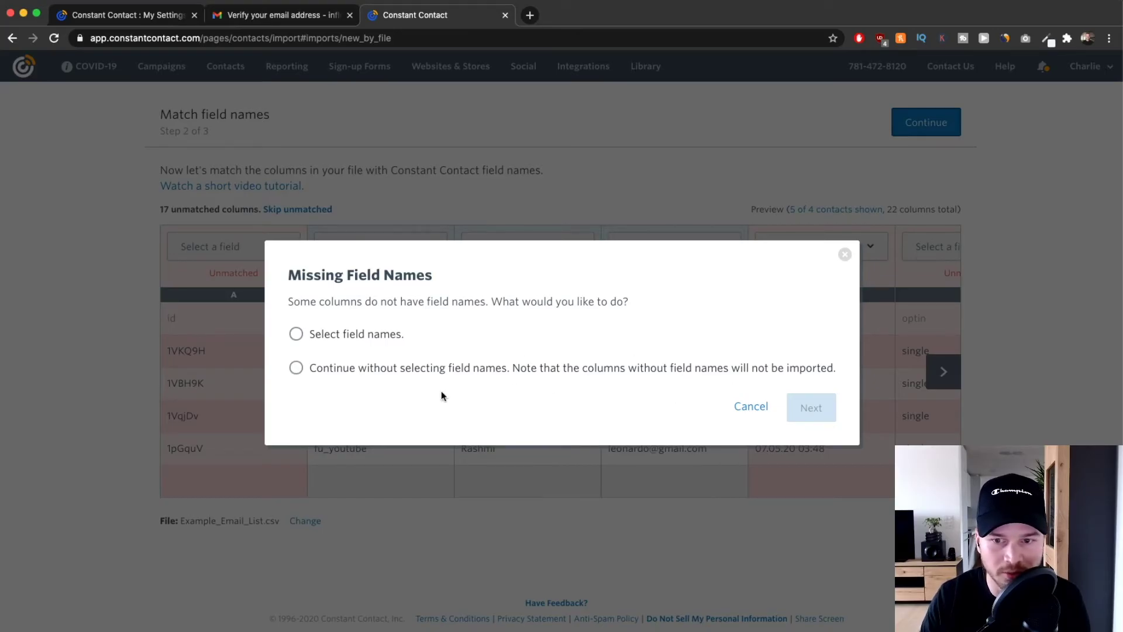
Skip the columns without field names and advance to the Select lists step, cancelling a new-list prompt.
{"action": "left_click", "coordinate": [299, 370]}
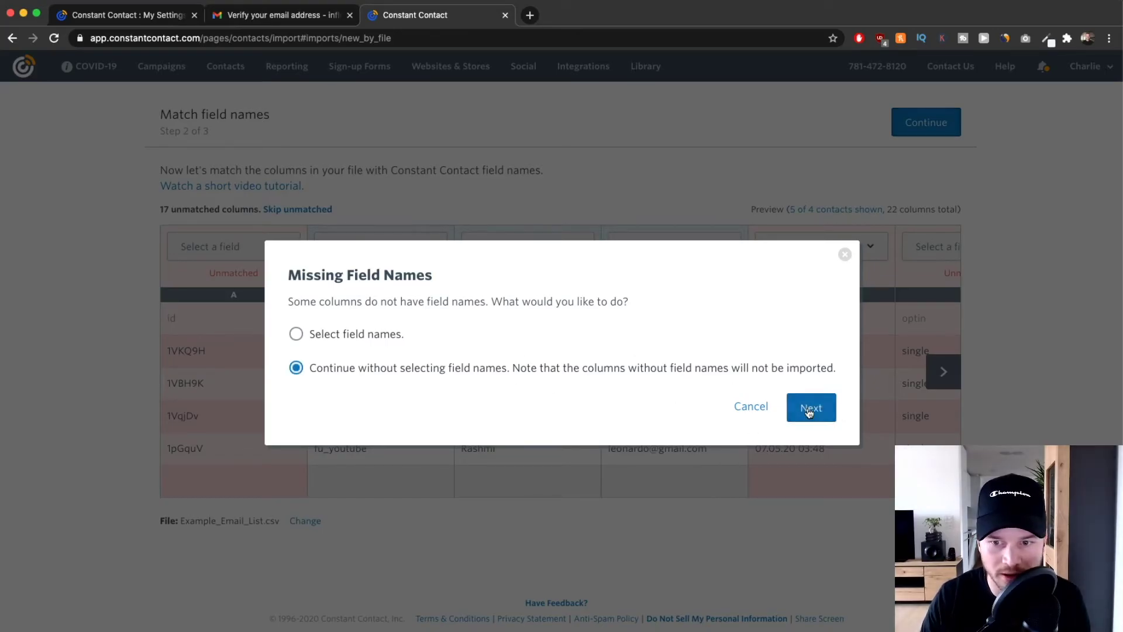
{"action": "left_click", "coordinate": [807, 405]}
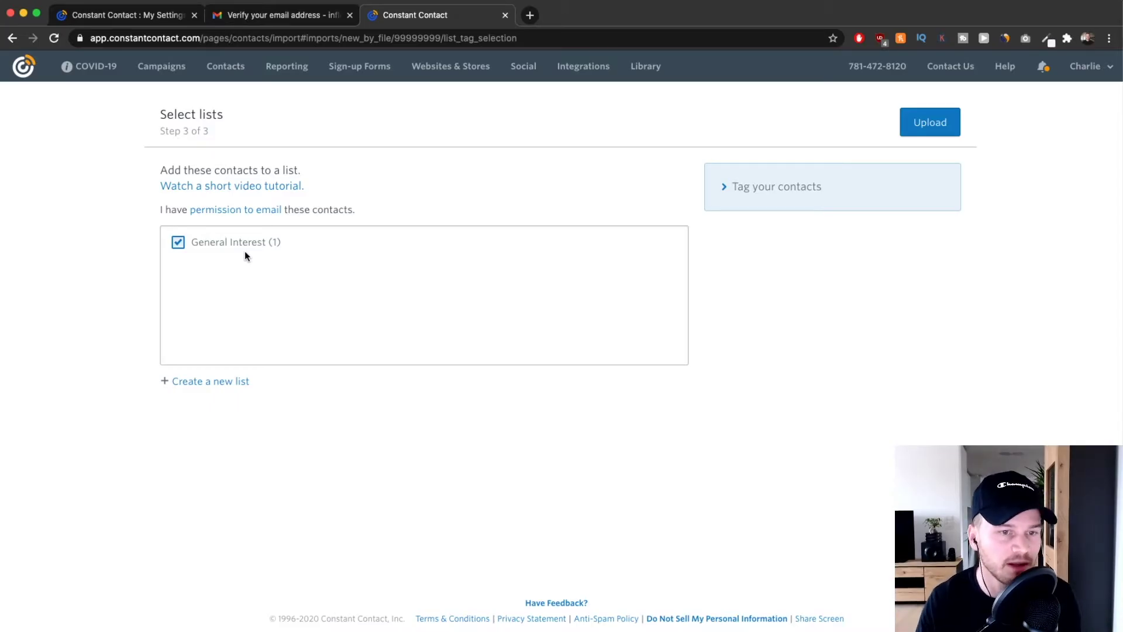
{"action": "left_click", "coordinate": [209, 386]}
{"action": "left_click", "coordinate": [855, 395]}
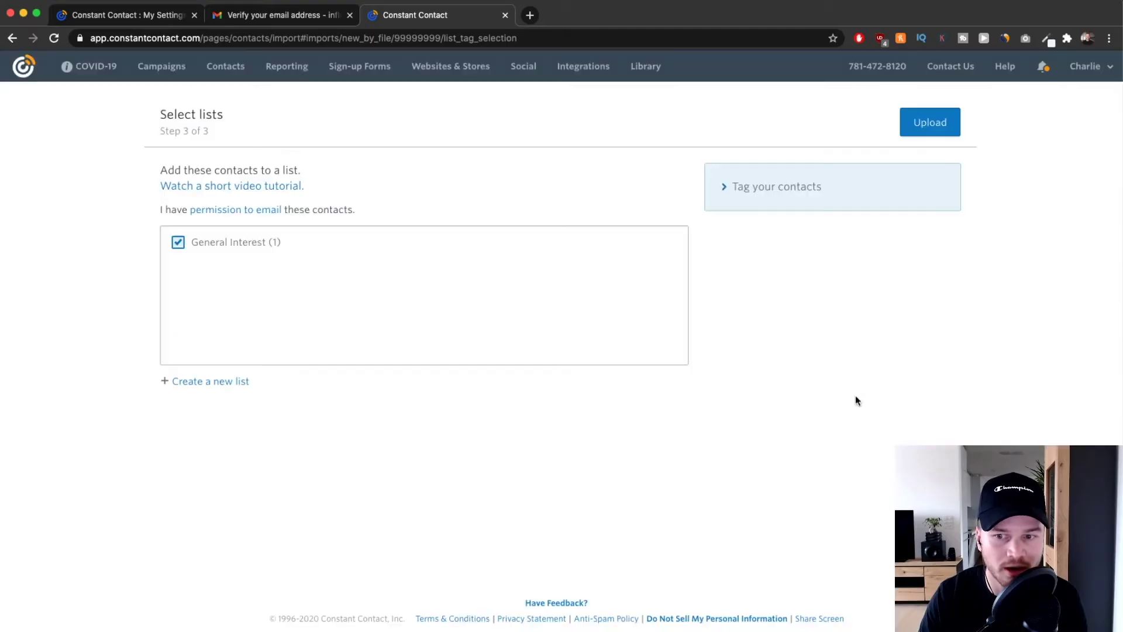
Create a 'Youtube' list, untick General Interest, and upload the contacts into Youtube only.
{"action": "left_click", "coordinate": [209, 387]}
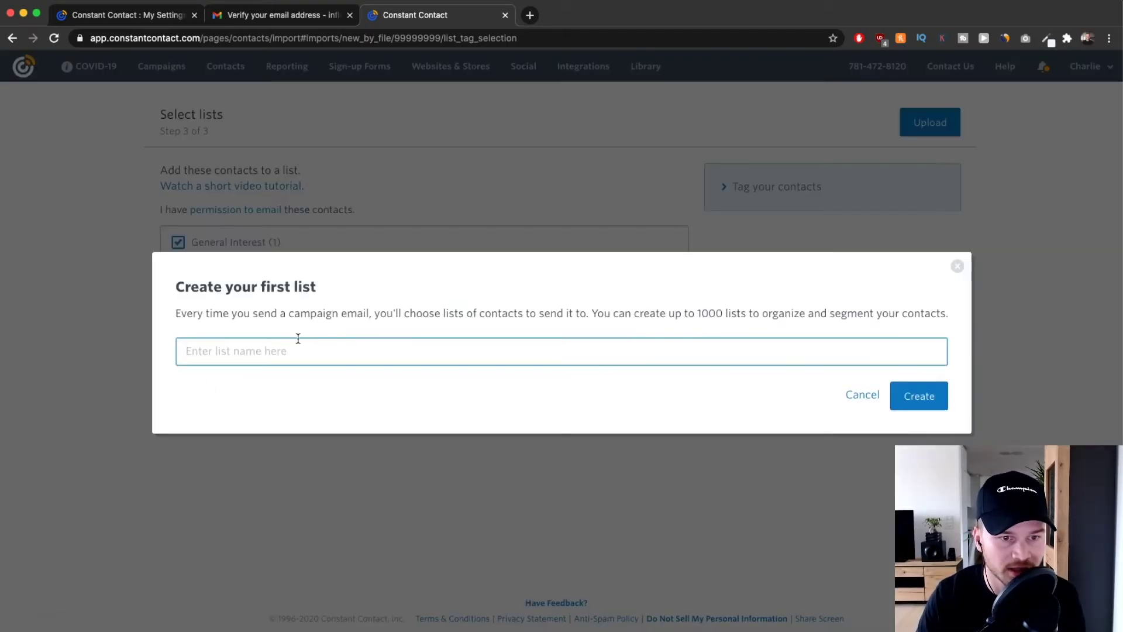
{"action": "type", "text": "Youtube"}
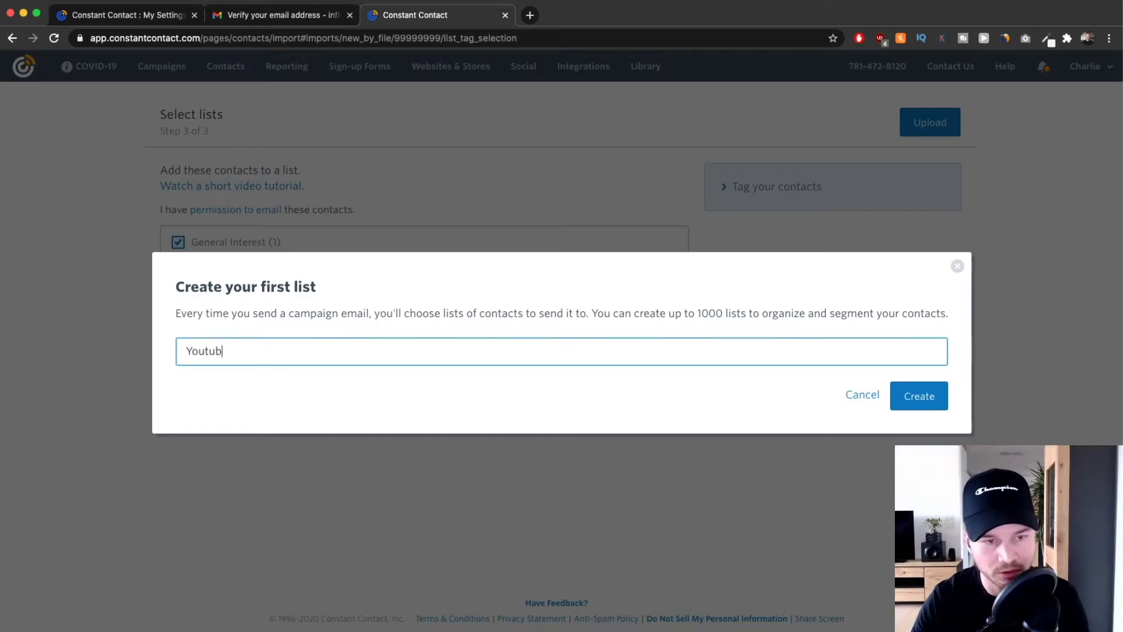
{"action": "left_click", "coordinate": [910, 398]}
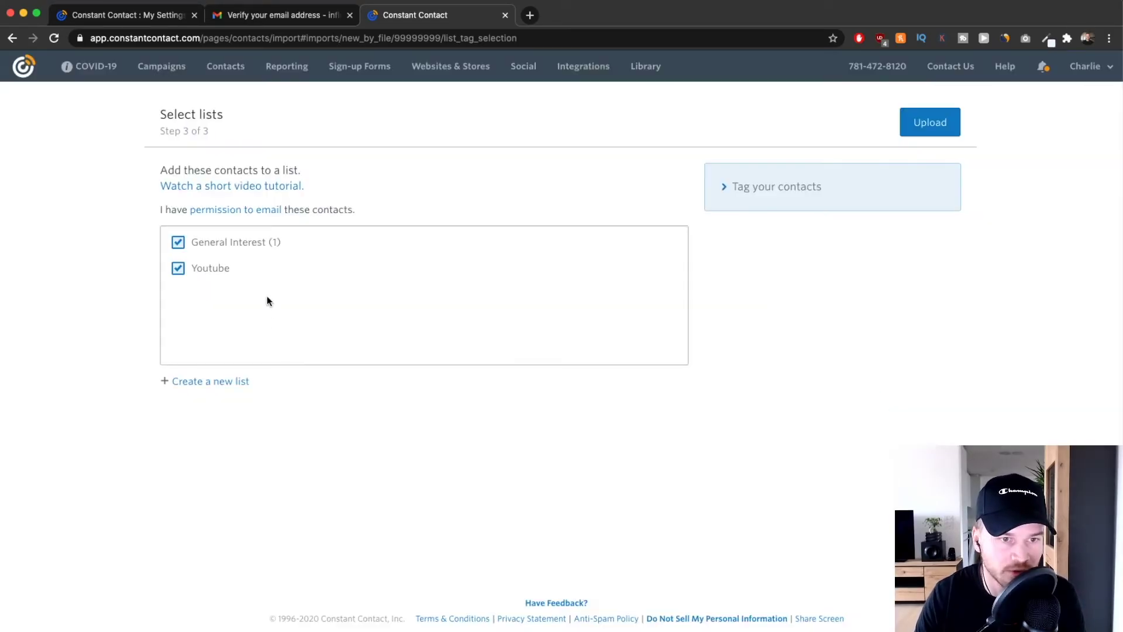
{"action": "left_click", "coordinate": [179, 243]}
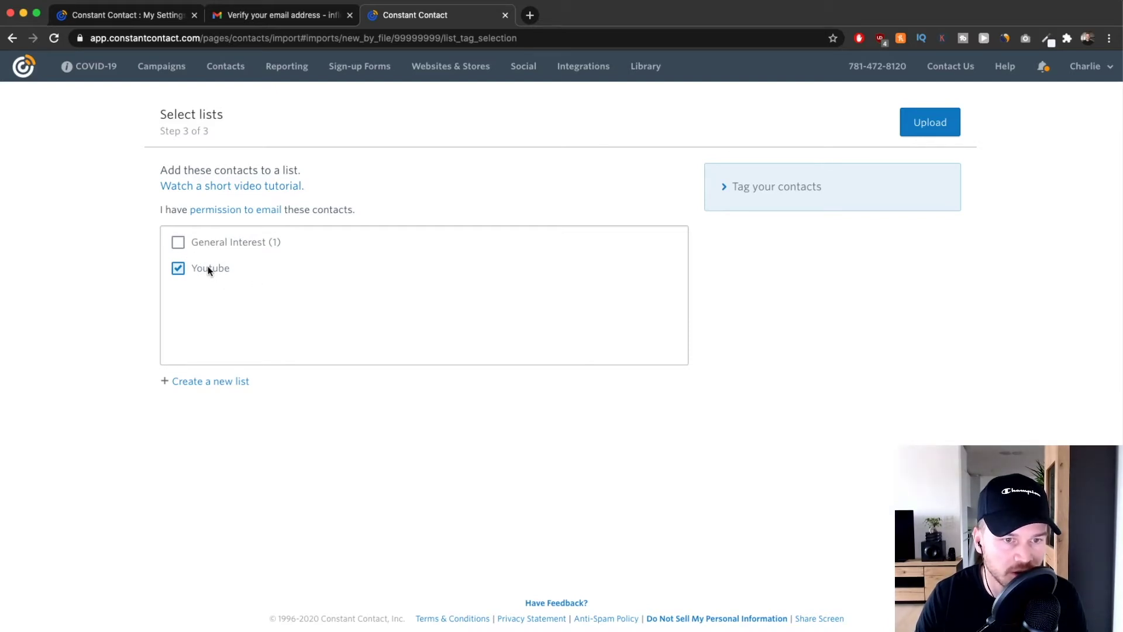
{"action": "left_click", "coordinate": [933, 124]}
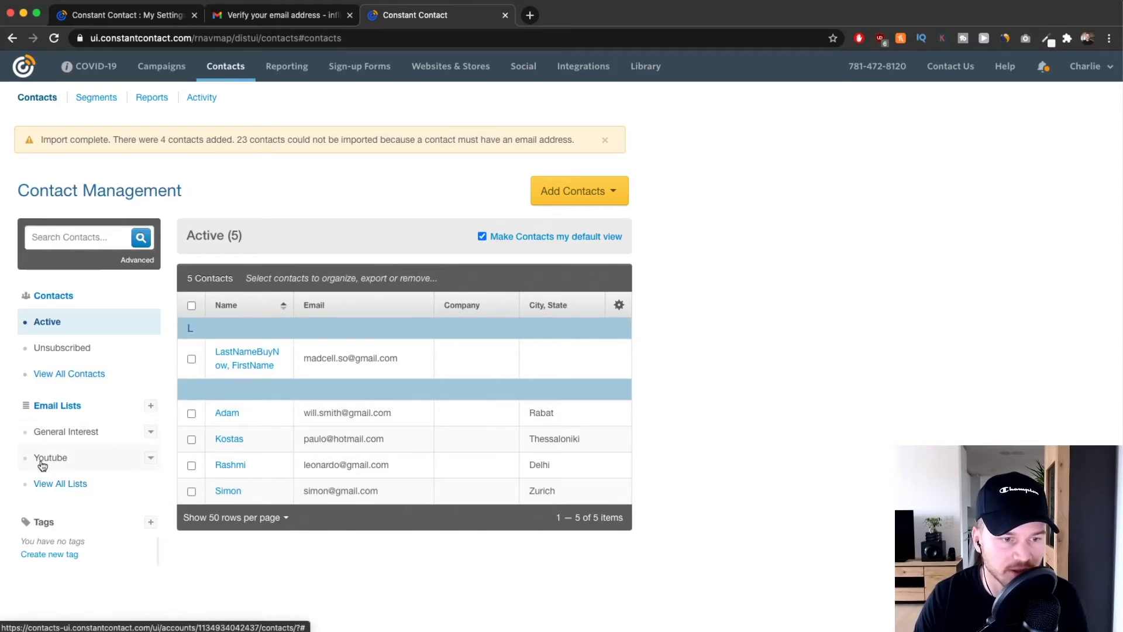
Scroll through Contact Management and the Youtube list, then go to Sign-up Forms.
{"action": "scroll", "coordinate": [52, 461], "scroll_direction": "up", "scroll_amount": 5}
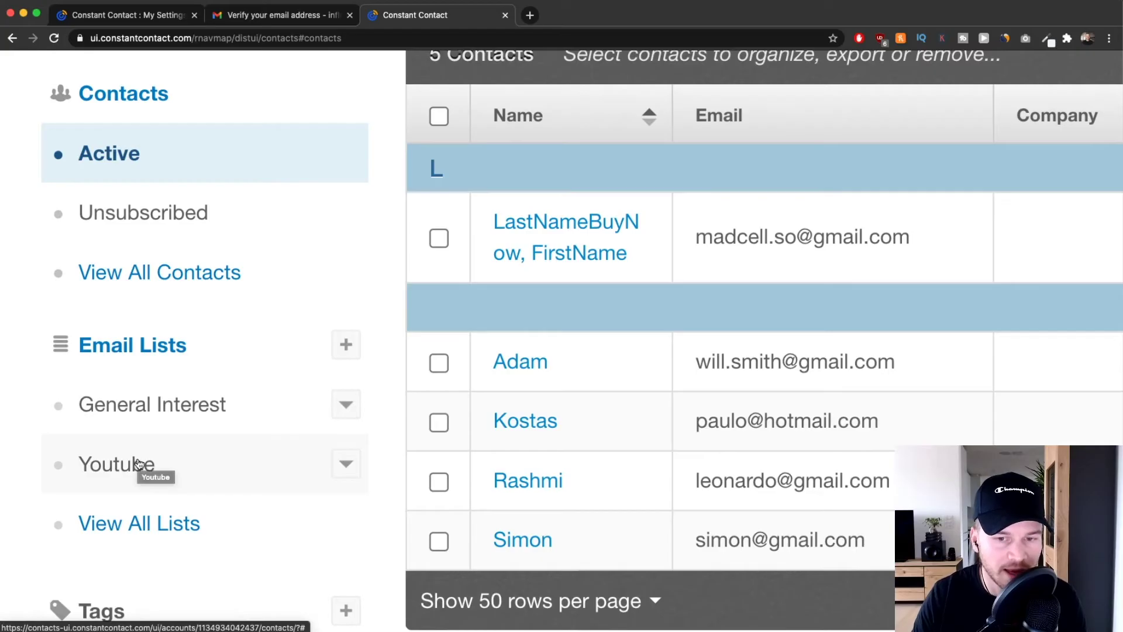
{"action": "scroll", "coordinate": [139, 463], "scroll_direction": "down", "scroll_amount": 5}
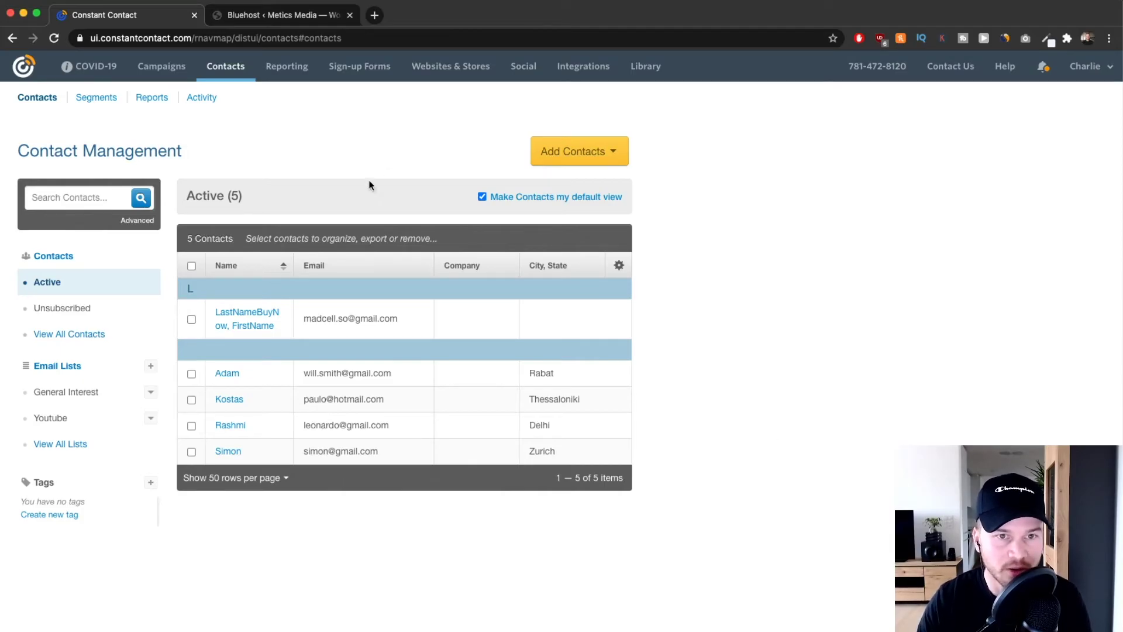
{"action": "scroll", "coordinate": [356, 73], "scroll_direction": "up", "scroll_amount": 5}
{"action": "left_click", "coordinate": [362, 89]}
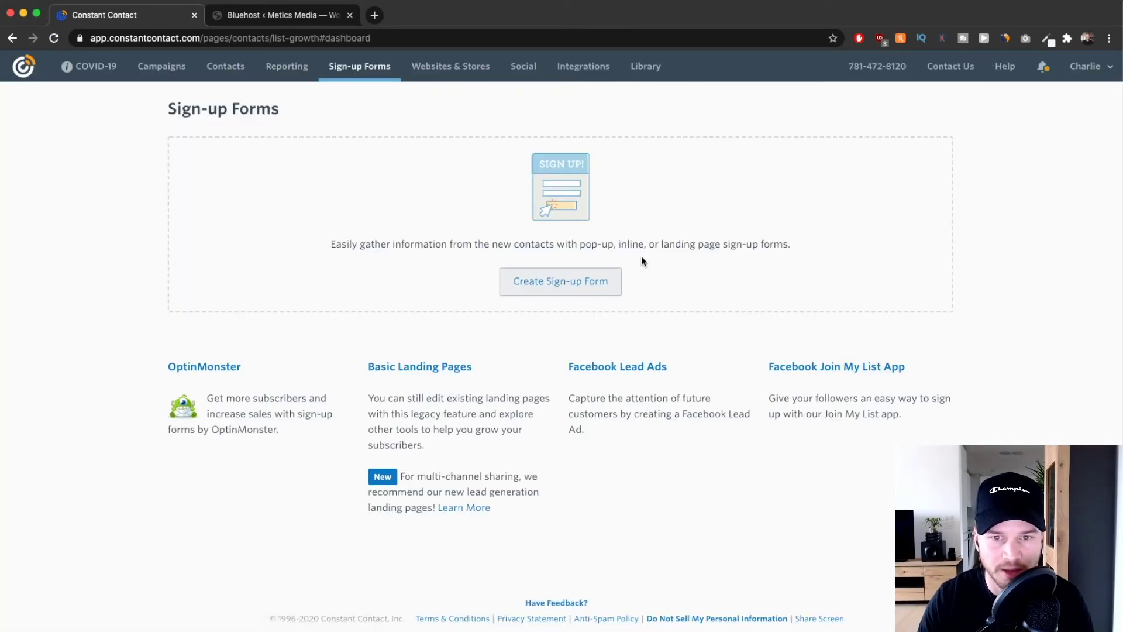
Choose Create Sign-up Form to bring up the Pop-up, Inline and Landing Page options.
{"action": "left_click", "coordinate": [553, 287]}
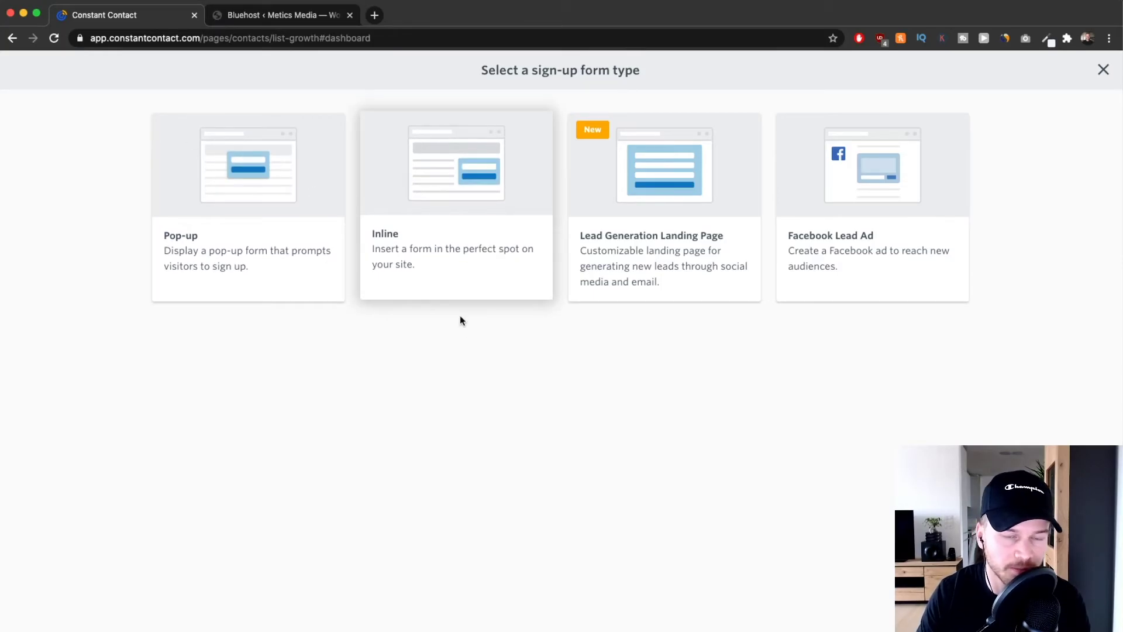
Create an Inline sign-up form and rename it 'Youtube Checklist'.
{"action": "left_click", "coordinate": [438, 220]}
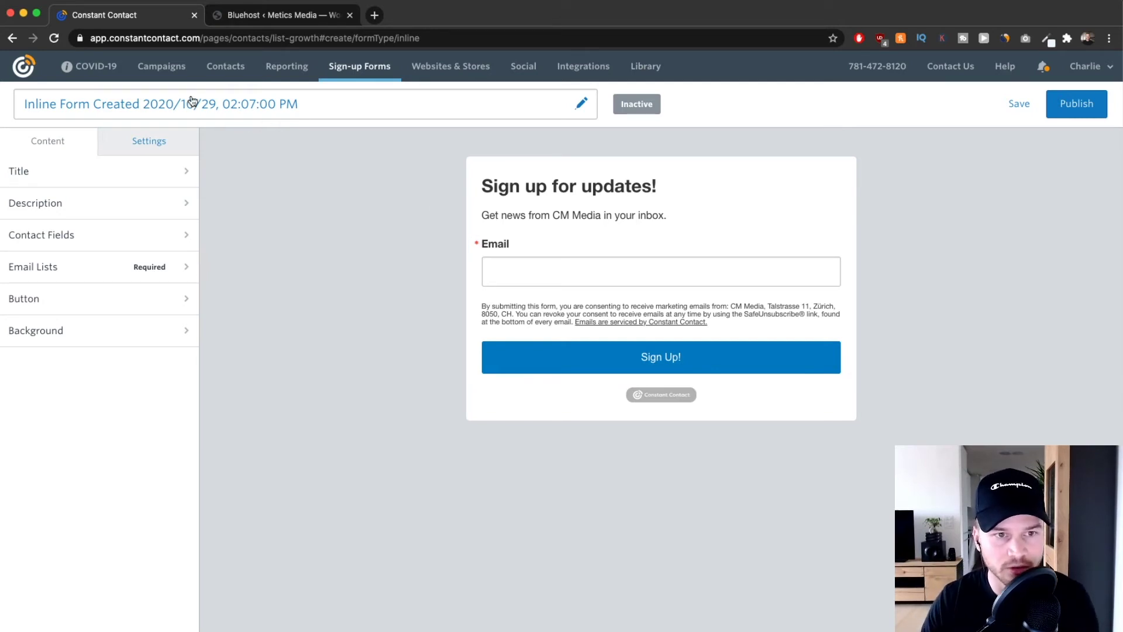
{"action": "left_click", "coordinate": [138, 106]}
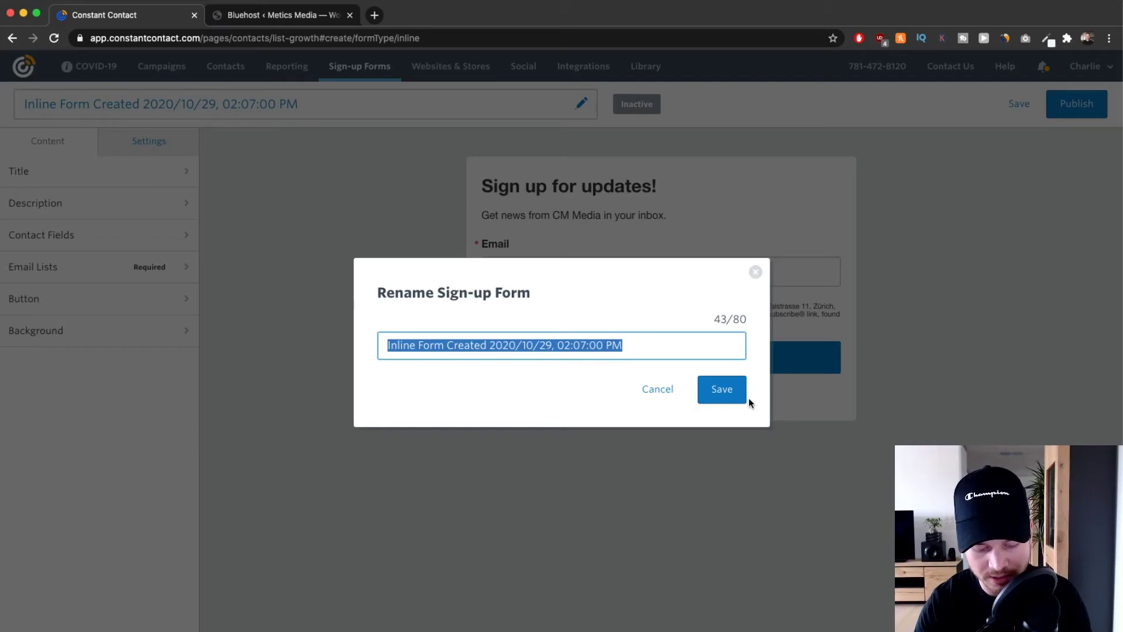
{"action": "type", "text": "Youtube Checklist"}
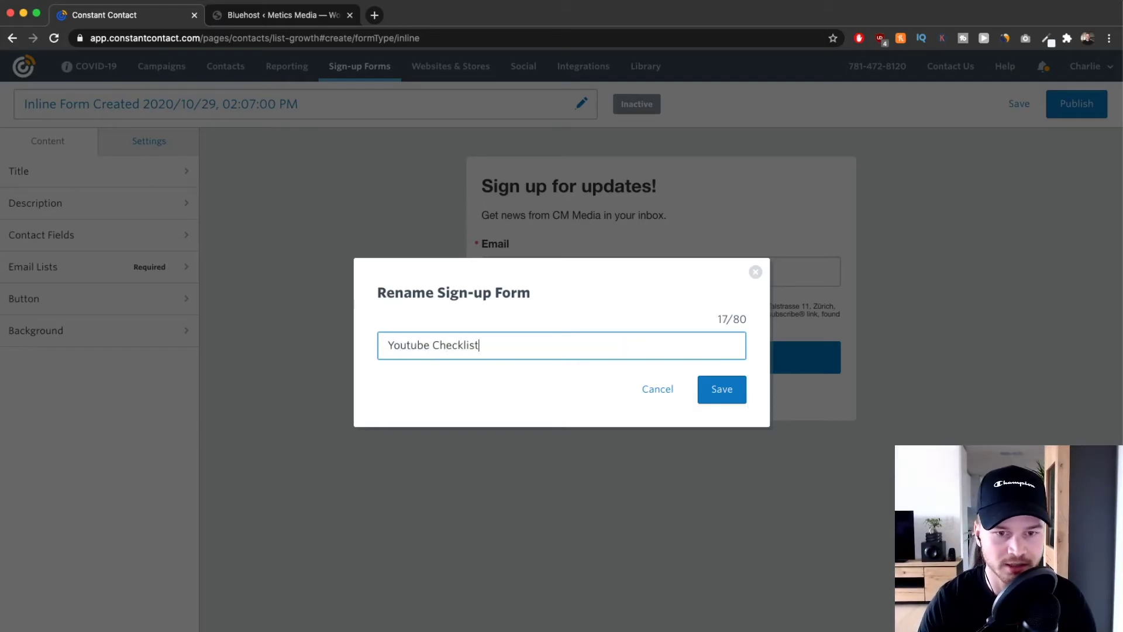
{"action": "left_click", "coordinate": [731, 390]}
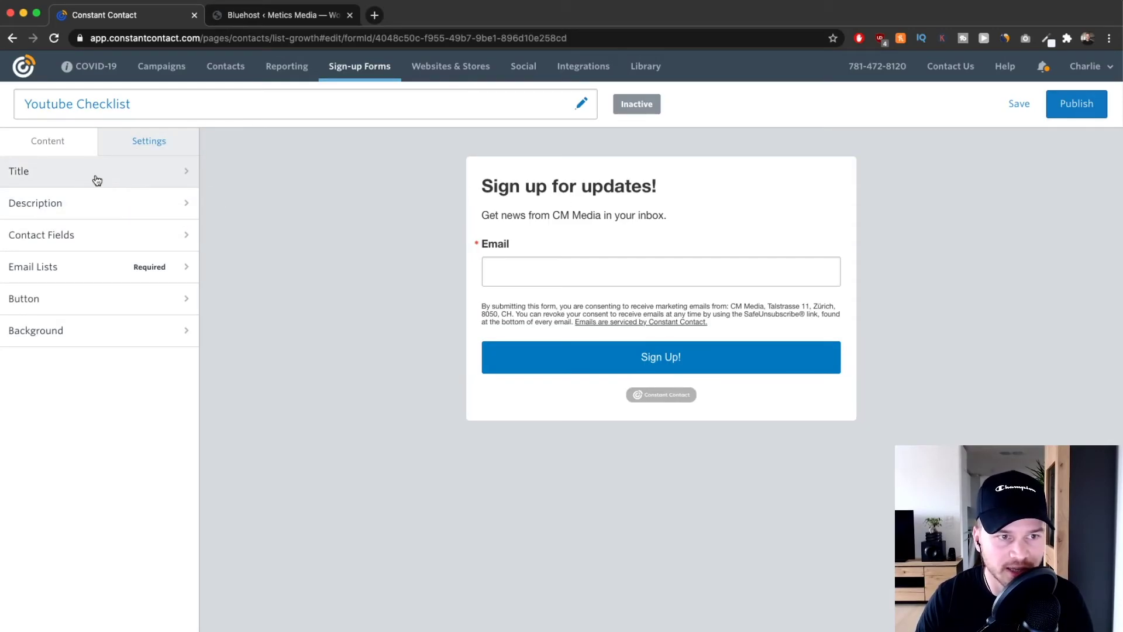
{"action": "left_click", "coordinate": [97, 176]}
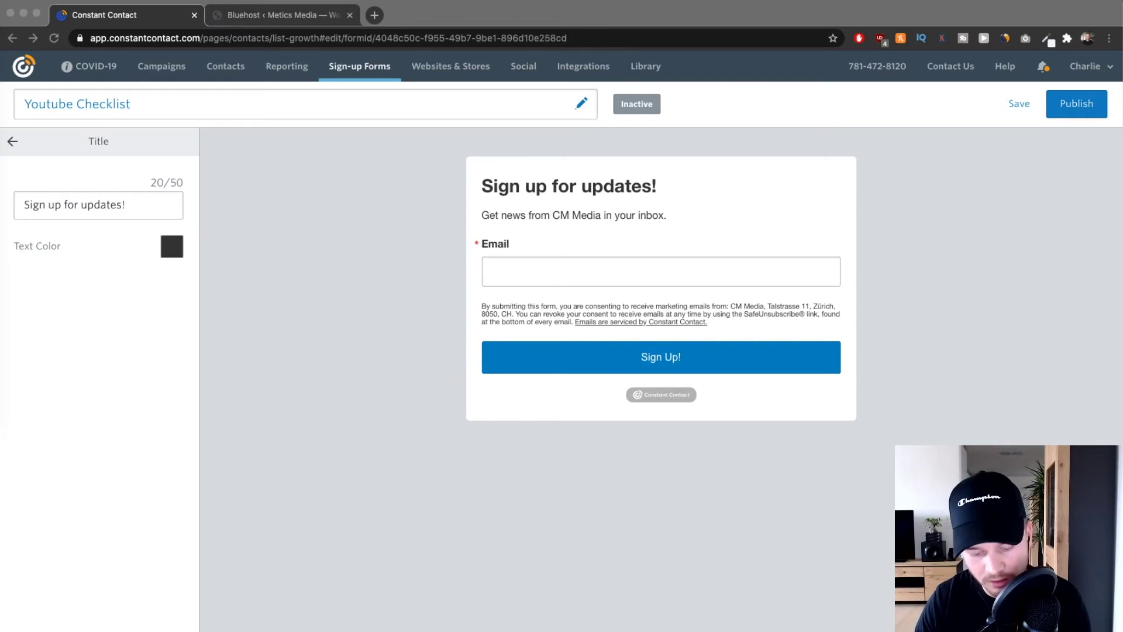
Replace the form title with 'Get my Youtube SEO Checklist here!'.
{"action": "left_click", "coordinate": [128, 203]}
{"action": "left_click_drag", "start_coordinate": [128, 204], "coordinate": [18, 205]}
{"action": "type", "text": "Get my Youtube SEO Checklist here!"}
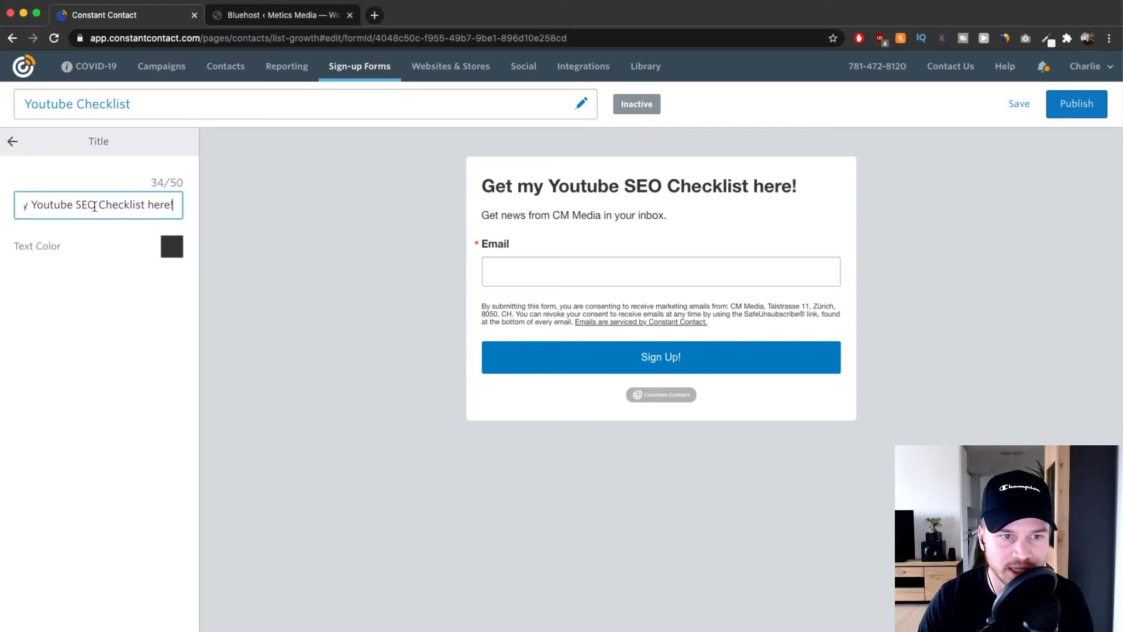
{"action": "left_click_drag", "start_coordinate": [65, 204], "coordinate": [166, 199]}
{"action": "left_click", "coordinate": [480, 190]}
{"action": "left_click_drag", "start_coordinate": [480, 189], "coordinate": [813, 197]}
{"action": "left_click", "coordinate": [325, 210]}
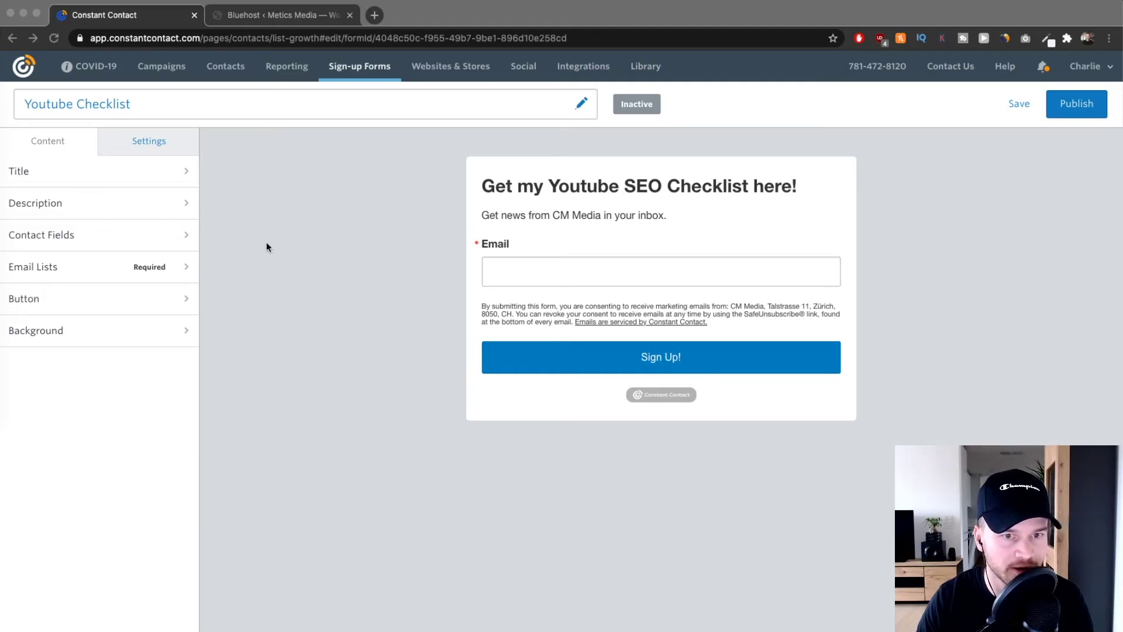
Replace the default description with a prompt offering instant checklist access.
{"action": "left_click", "coordinate": [138, 209]}
{"action": "left_click", "coordinate": [129, 203]}
{"action": "left_click", "coordinate": [105, 234]}
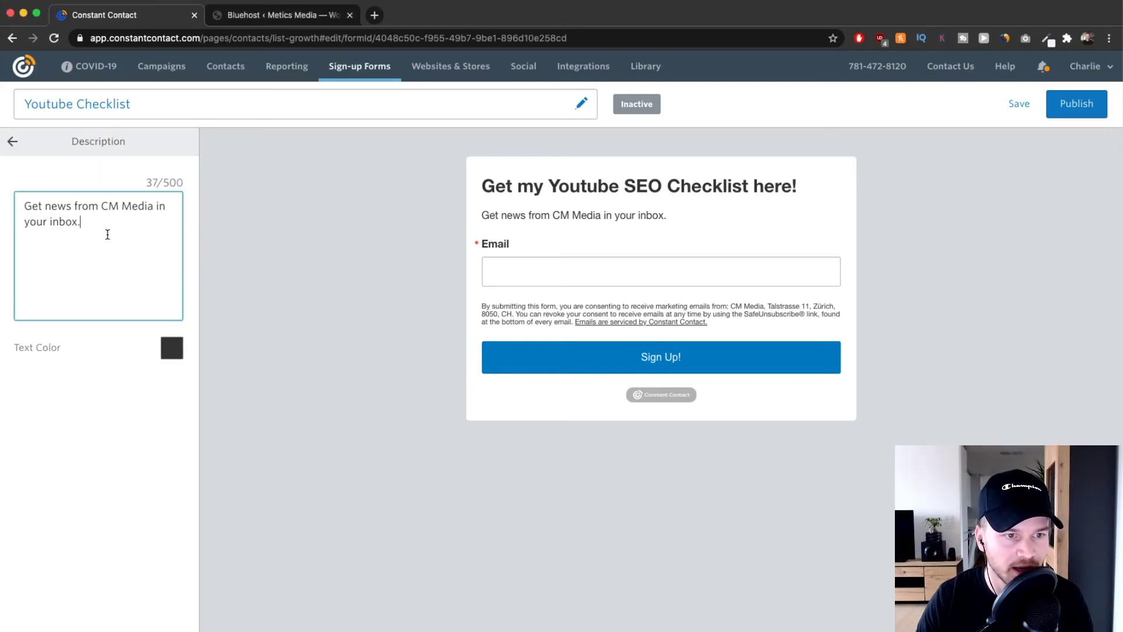
{"action": "key", "text": "super+a"}
{"action": "type", "text": "Enter Your Email Address Below To Get Instant Access To This Checklist:"}
{"action": "left_click_drag", "start_coordinate": [482, 215], "coordinate": [822, 222]}
{"action": "left_click", "coordinate": [870, 225]}
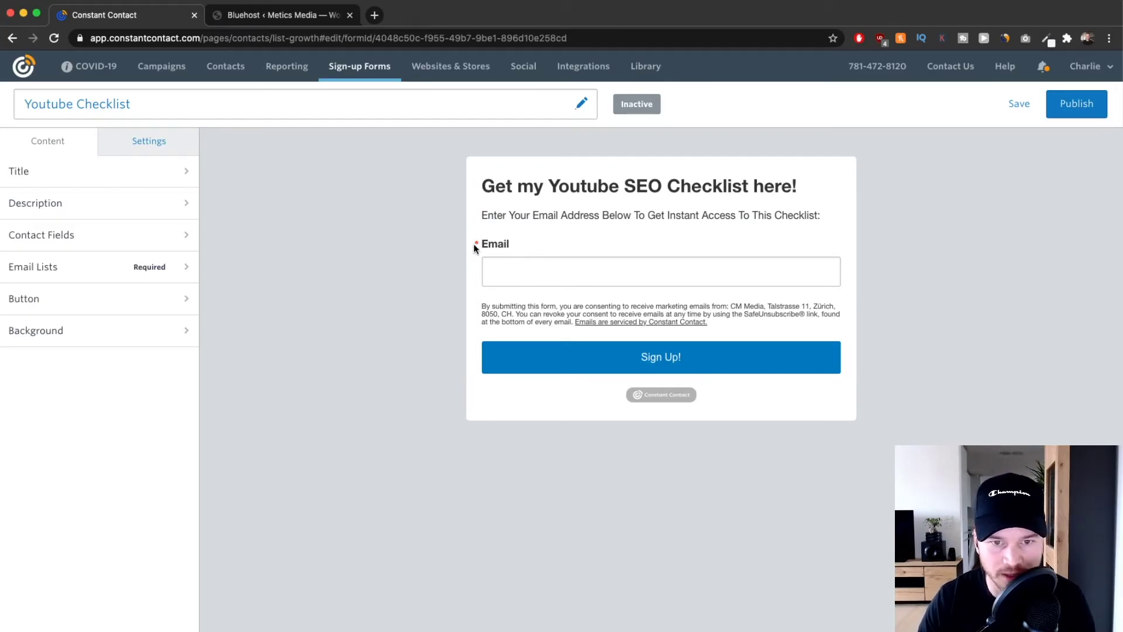
{"action": "left_click", "coordinate": [524, 248]}
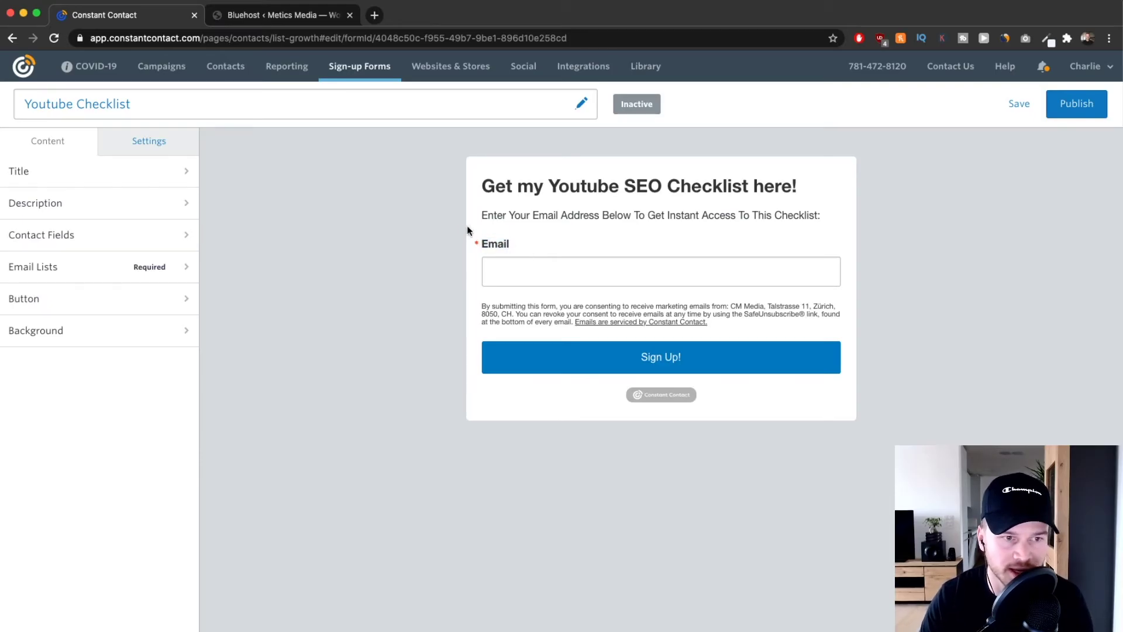
Tick First Name and Last Name in Contact Fields, leaving Phone Number off.
{"action": "left_click", "coordinate": [156, 228]}
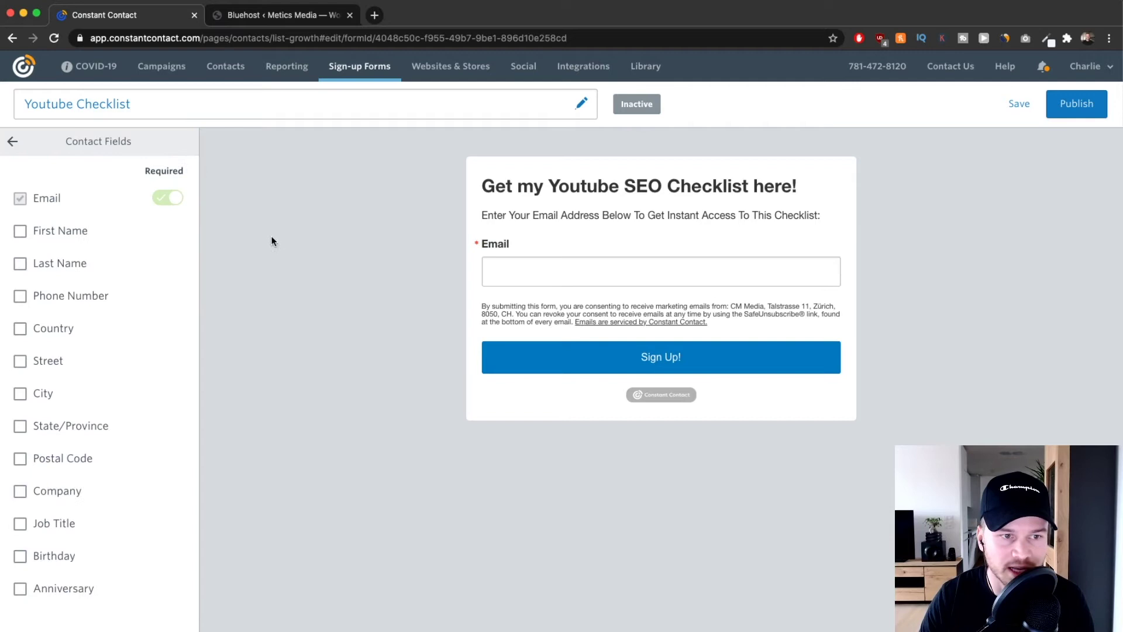
{"action": "left_click", "coordinate": [20, 230]}
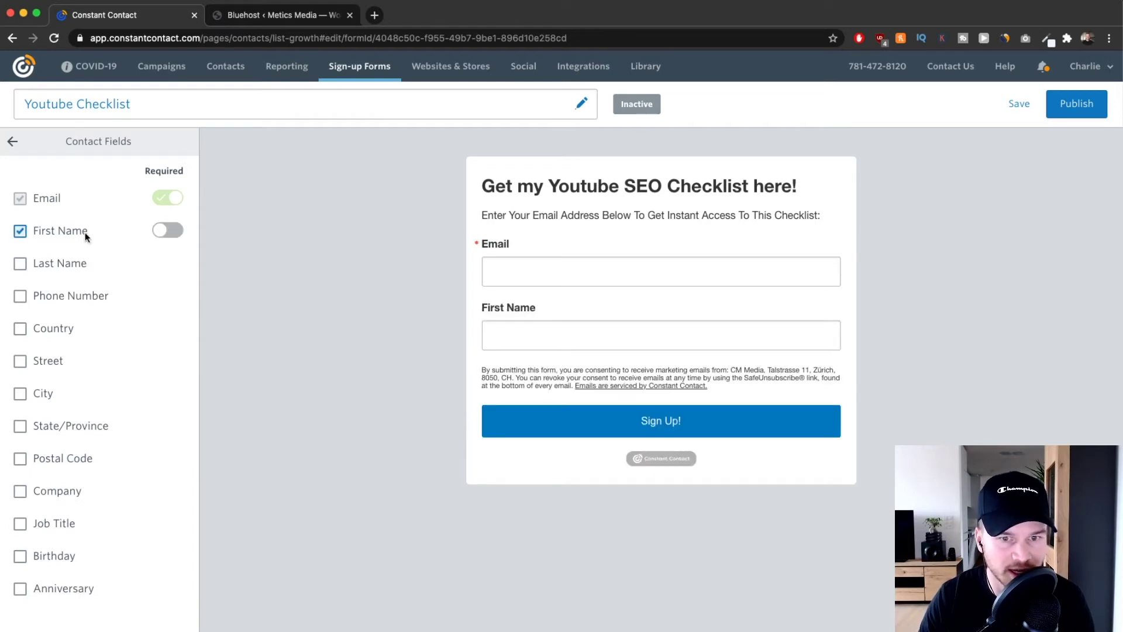
{"action": "left_click", "coordinate": [50, 262]}
{"action": "left_click", "coordinate": [19, 296]}
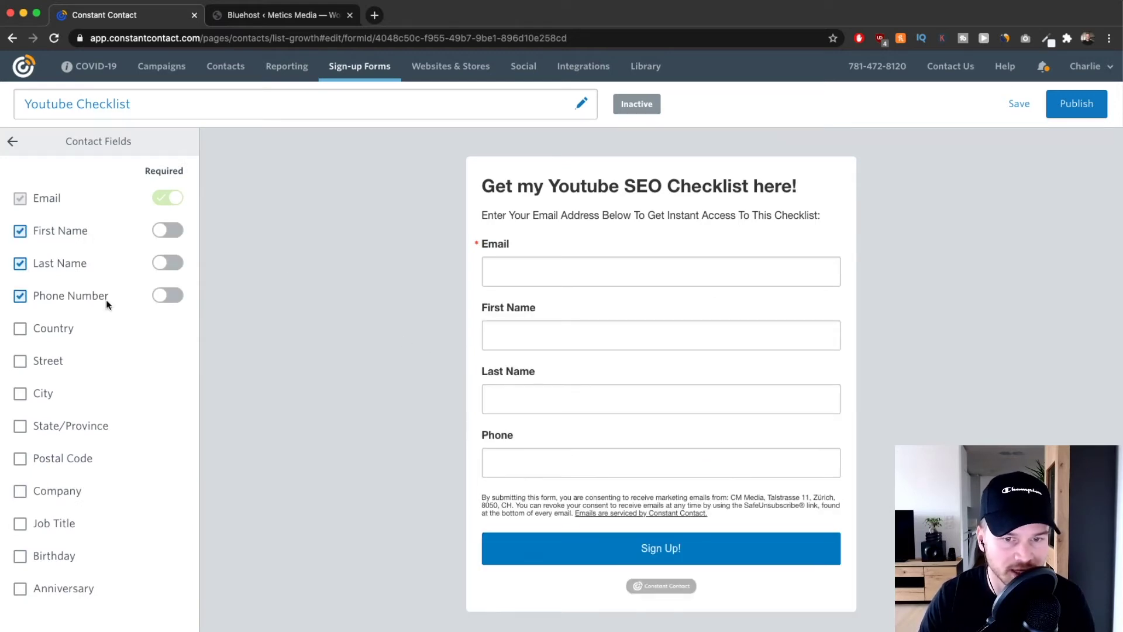
{"action": "left_click", "coordinate": [20, 297]}
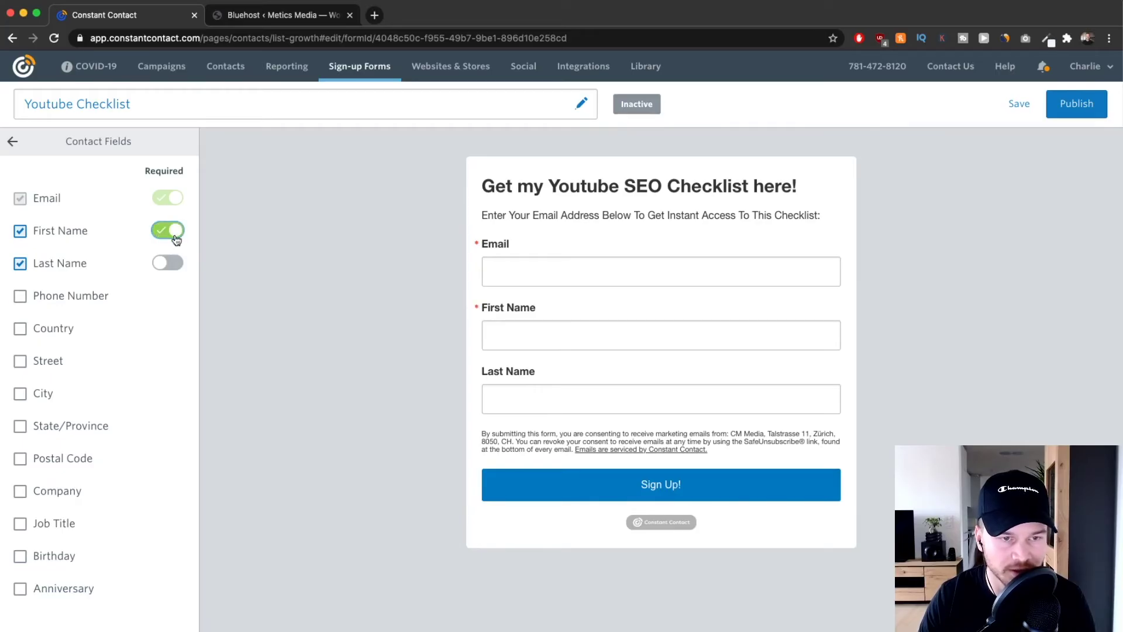
{"action": "left_click", "coordinate": [475, 310]}
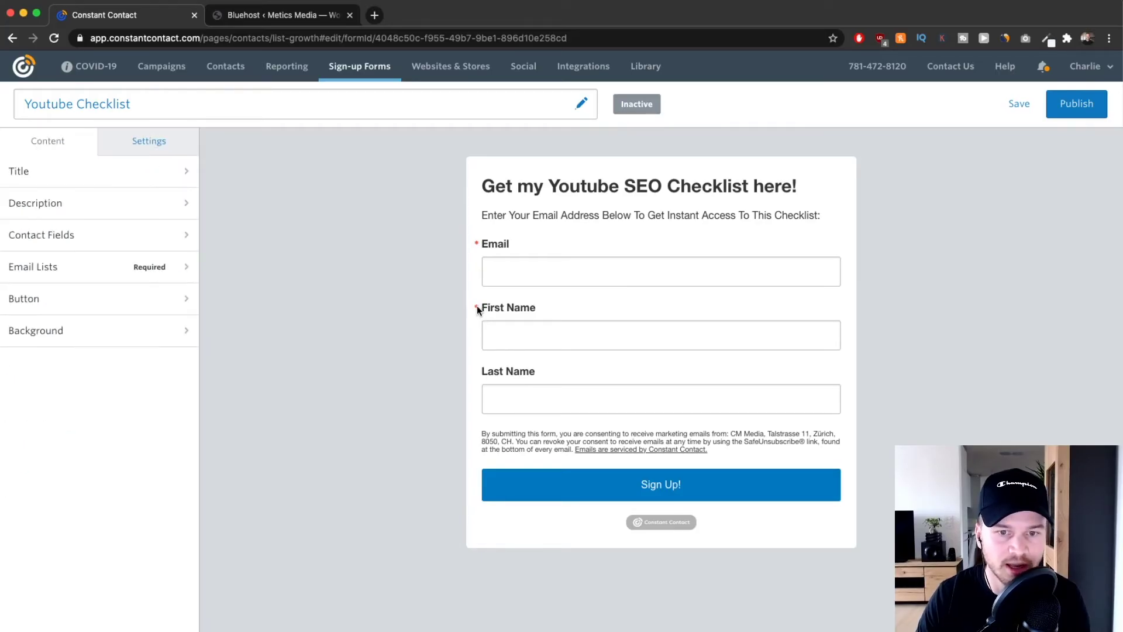
{"action": "scroll", "coordinate": [477, 307], "scroll_direction": "up", "scroll_amount": 5}
{"action": "scroll", "coordinate": [472, 301], "scroll_direction": "down", "scroll_amount": 5}
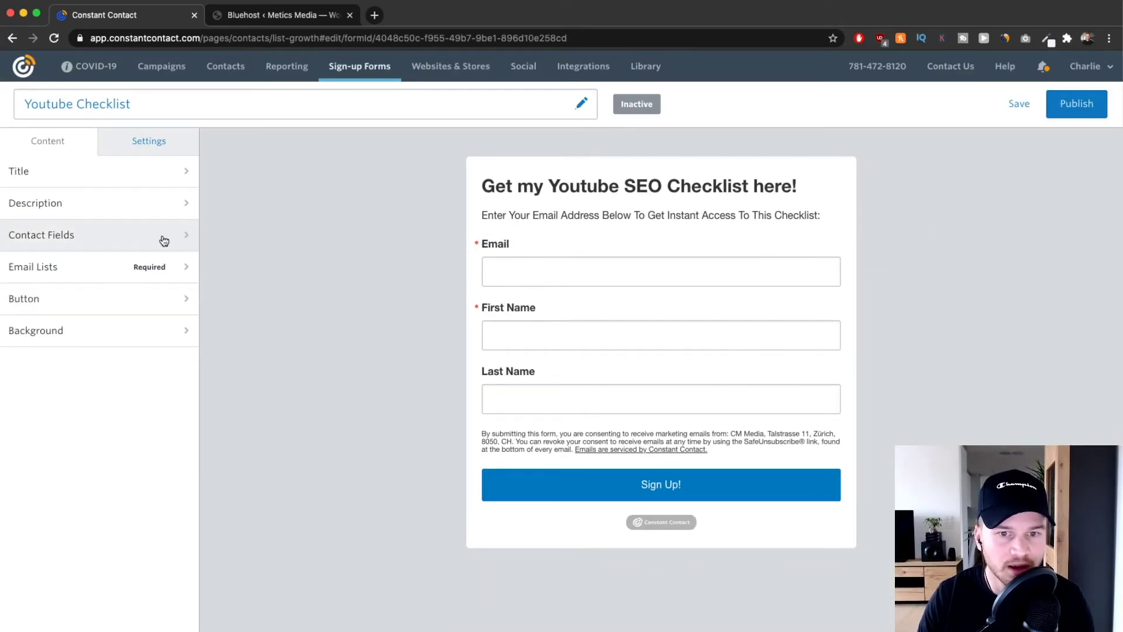
Remove the Last Name field and make First Name optional.
{"action": "left_click", "coordinate": [123, 237]}
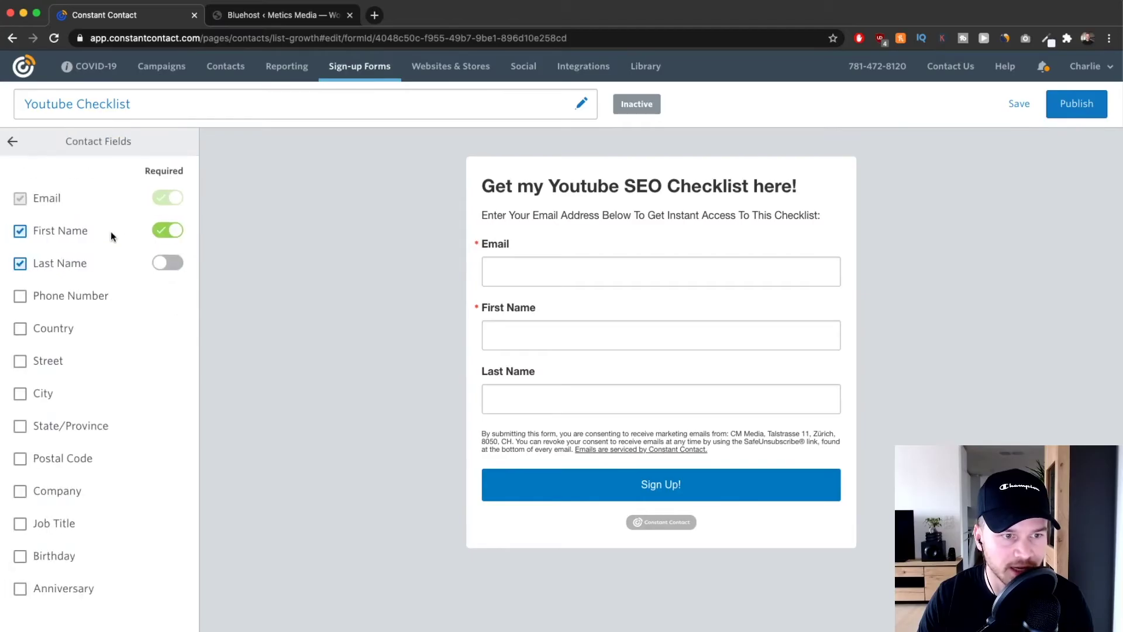
{"action": "left_click", "coordinate": [23, 264]}
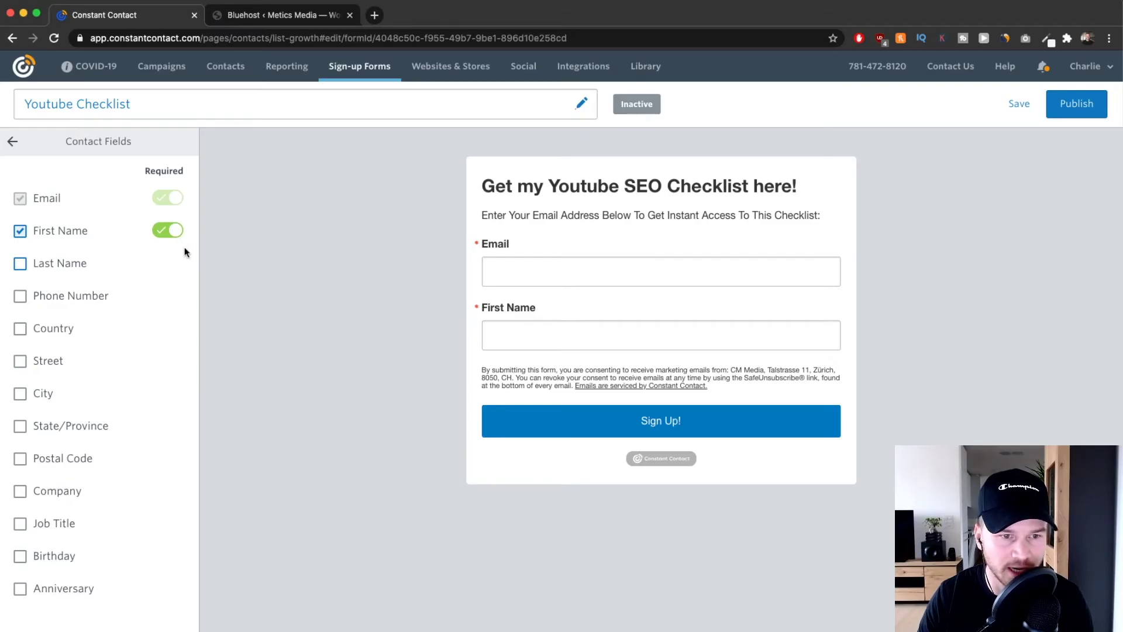
{"action": "left_click", "coordinate": [175, 232]}
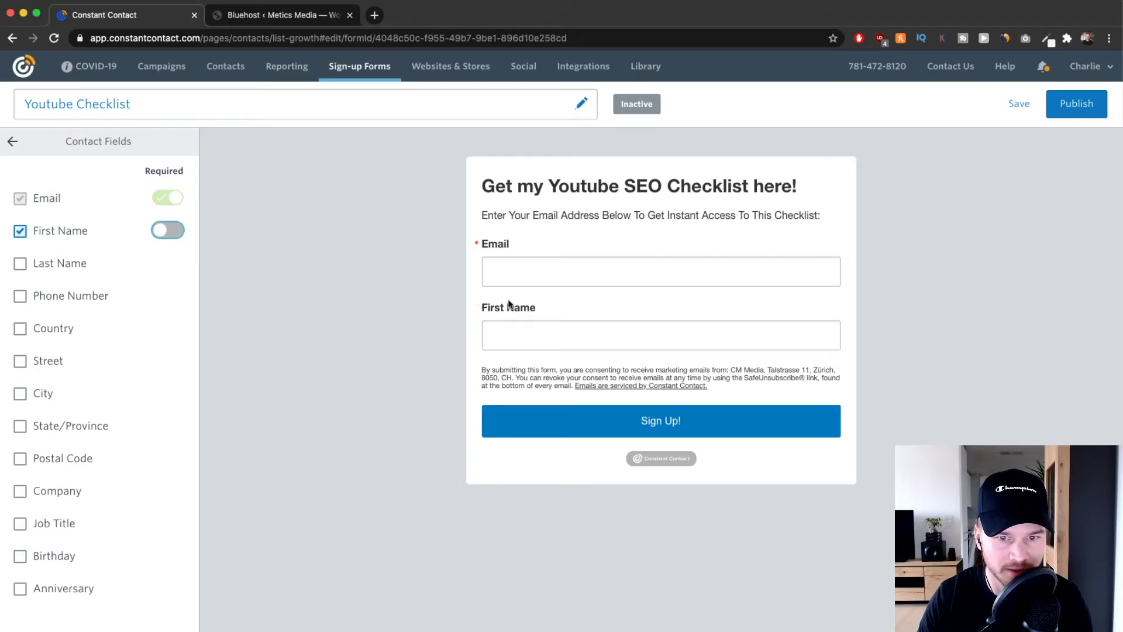
{"action": "left_click", "coordinate": [12, 142]}
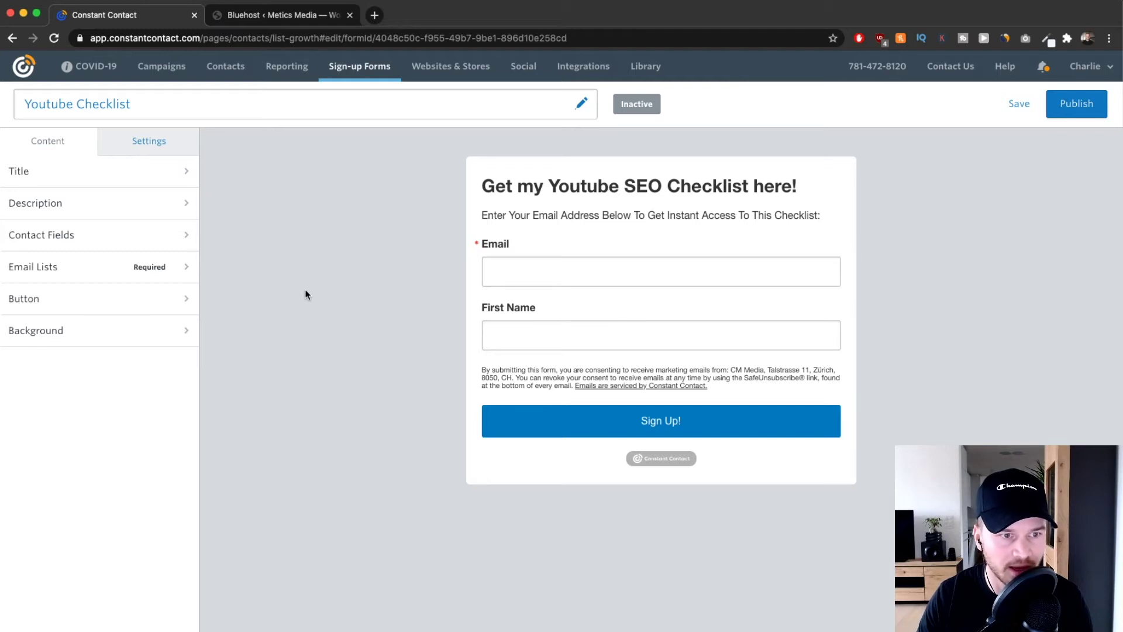
Send form signups to the Youtube email list.
{"action": "left_click", "coordinate": [155, 264]}
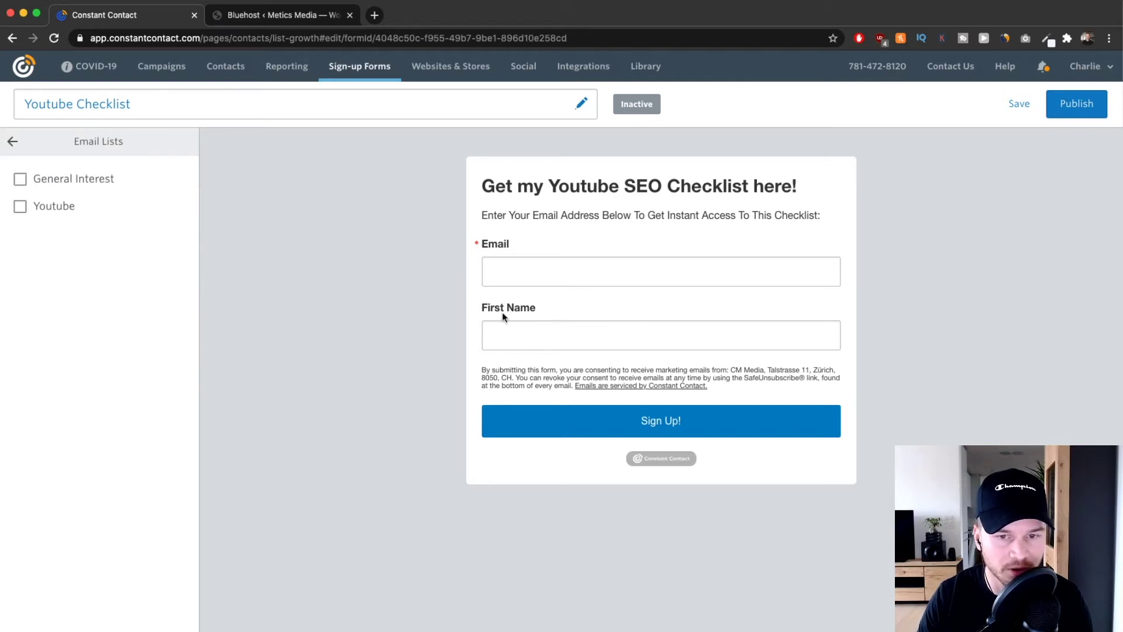
{"action": "left_click", "coordinate": [12, 142]}
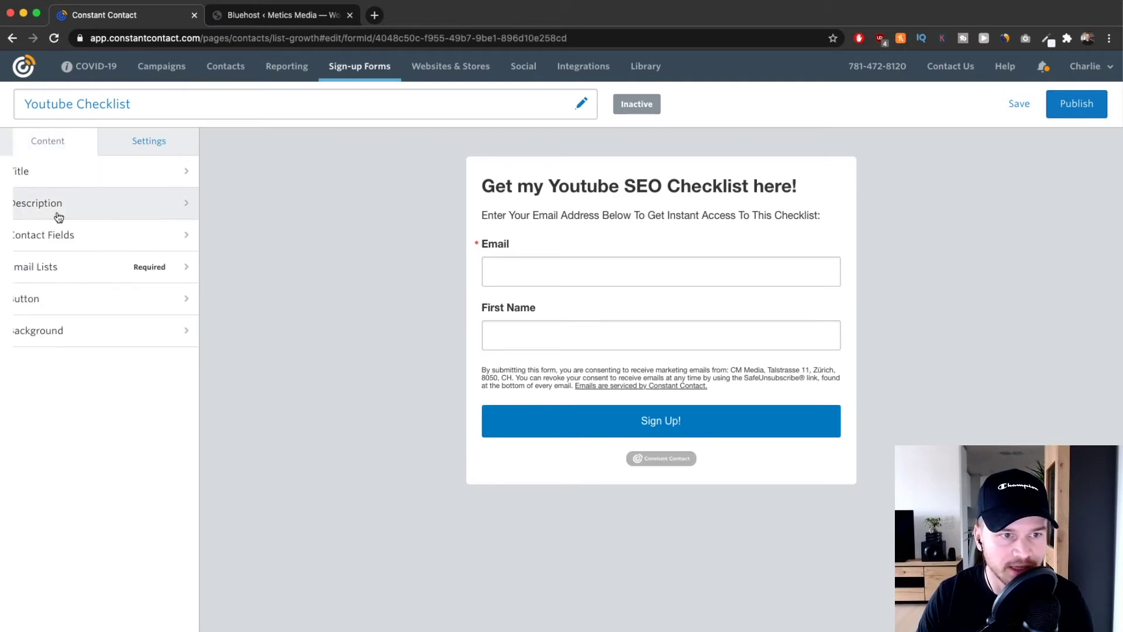
{"action": "left_click", "coordinate": [94, 265]}
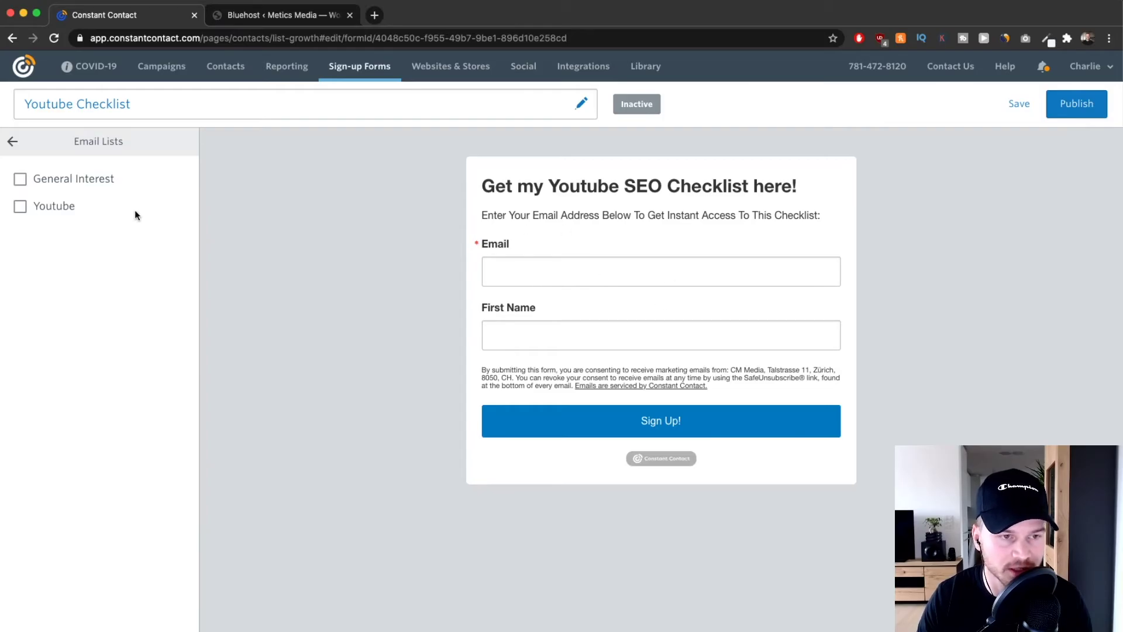
{"action": "left_click", "coordinate": [20, 207]}
{"action": "left_click", "coordinate": [12, 140]}
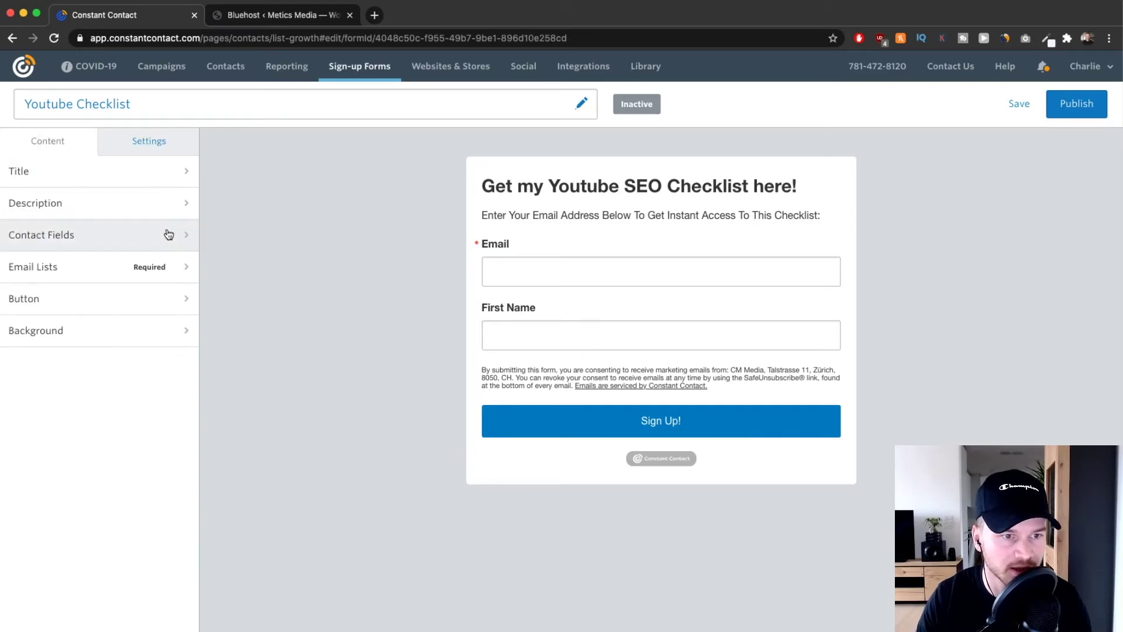
Make the submit button green and change its label from 'Sign Up!' to 'Download'.
{"action": "left_click", "coordinate": [106, 305]}
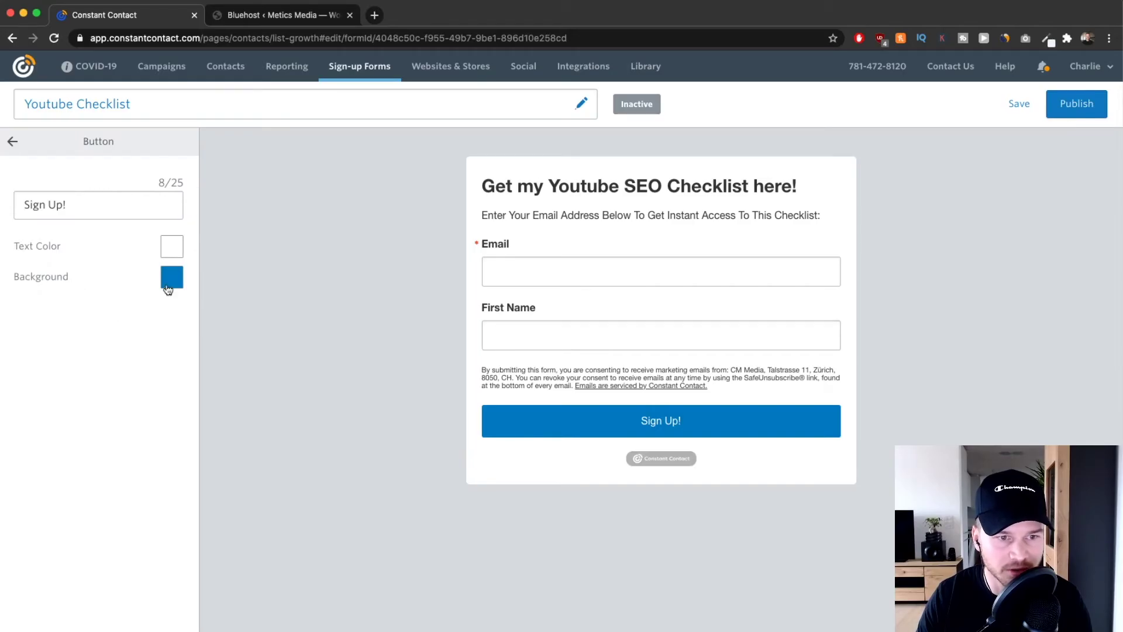
{"action": "left_click", "coordinate": [168, 289]}
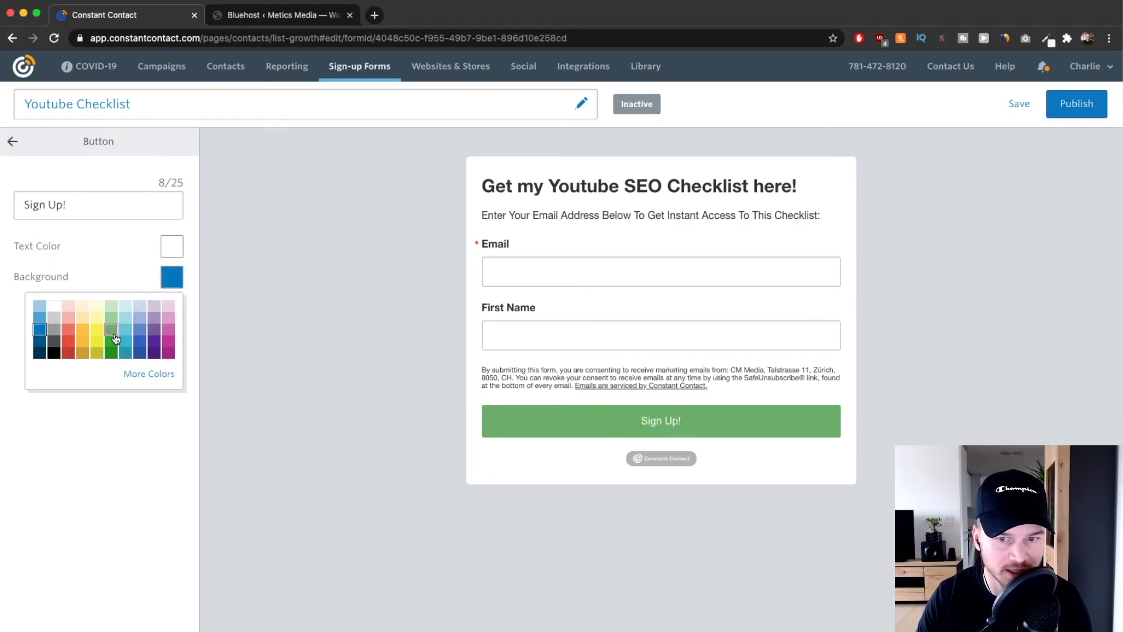
{"action": "left_click", "coordinate": [113, 340]}
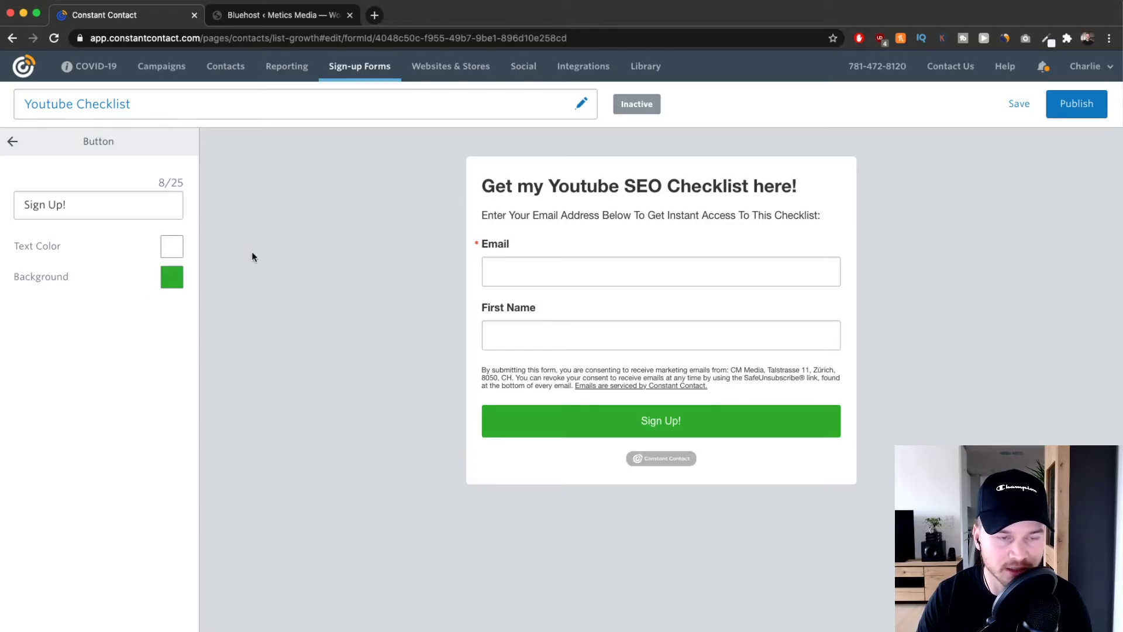
{"action": "left_click", "coordinate": [11, 141]}
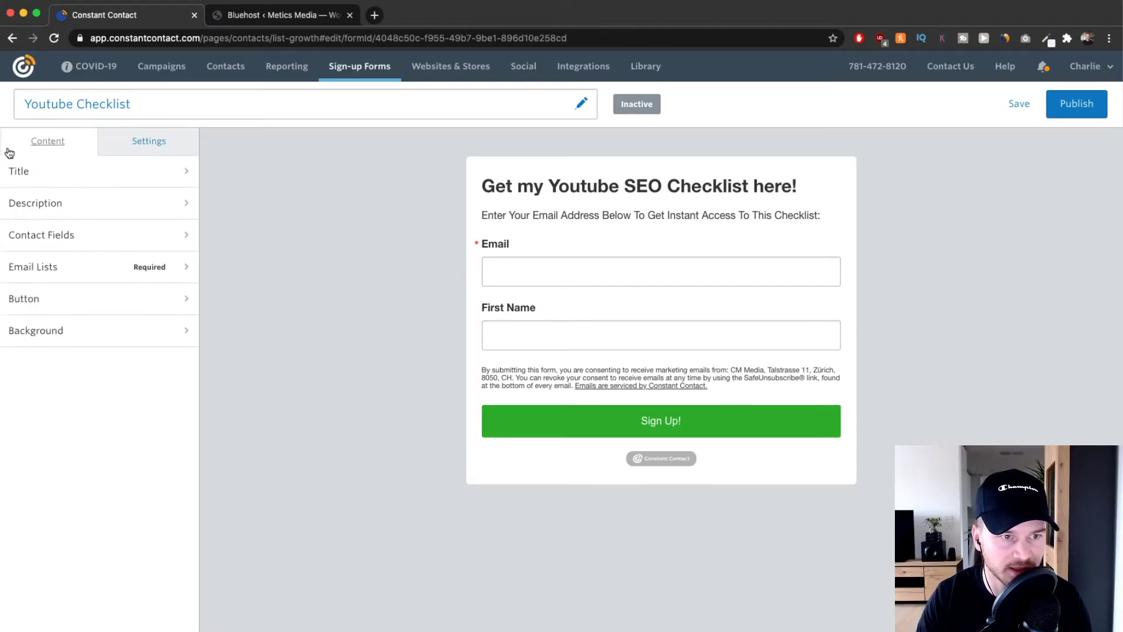
{"action": "left_click", "coordinate": [70, 298]}
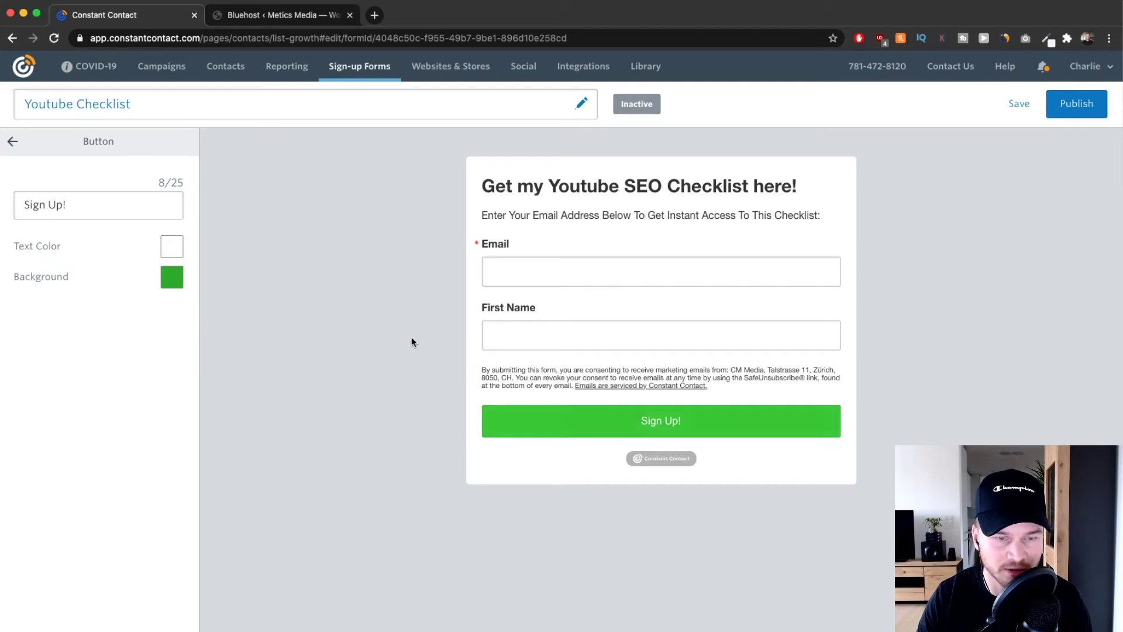
{"action": "left_click_drag", "start_coordinate": [100, 214], "coordinate": [5, 204]}
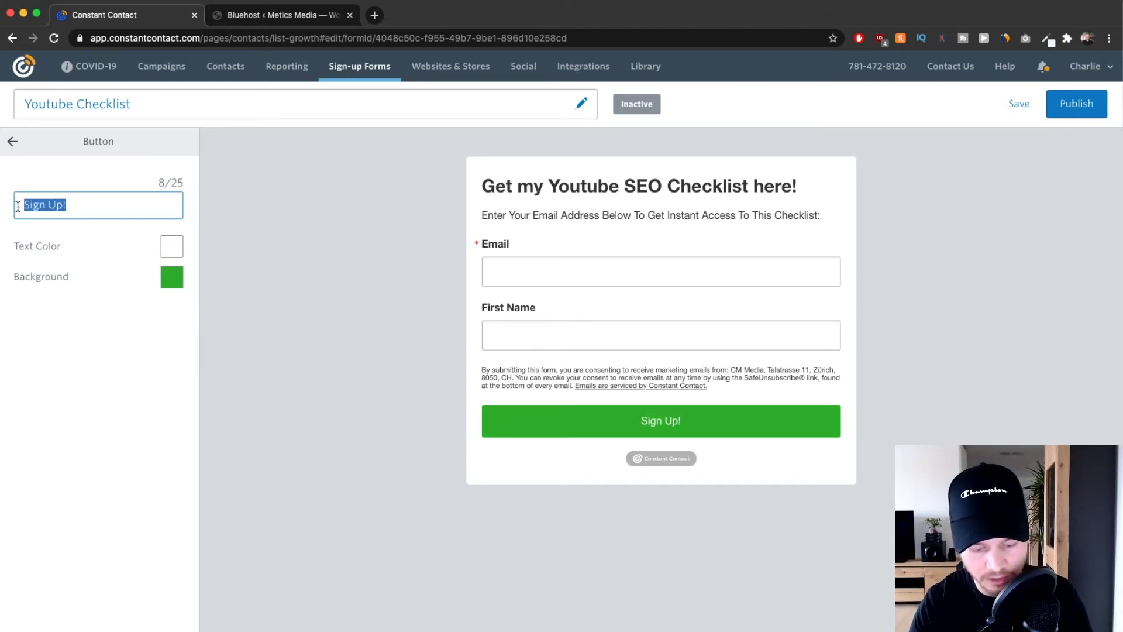
{"action": "type", "text": "Download"}
{"action": "left_click", "coordinate": [12, 140]}
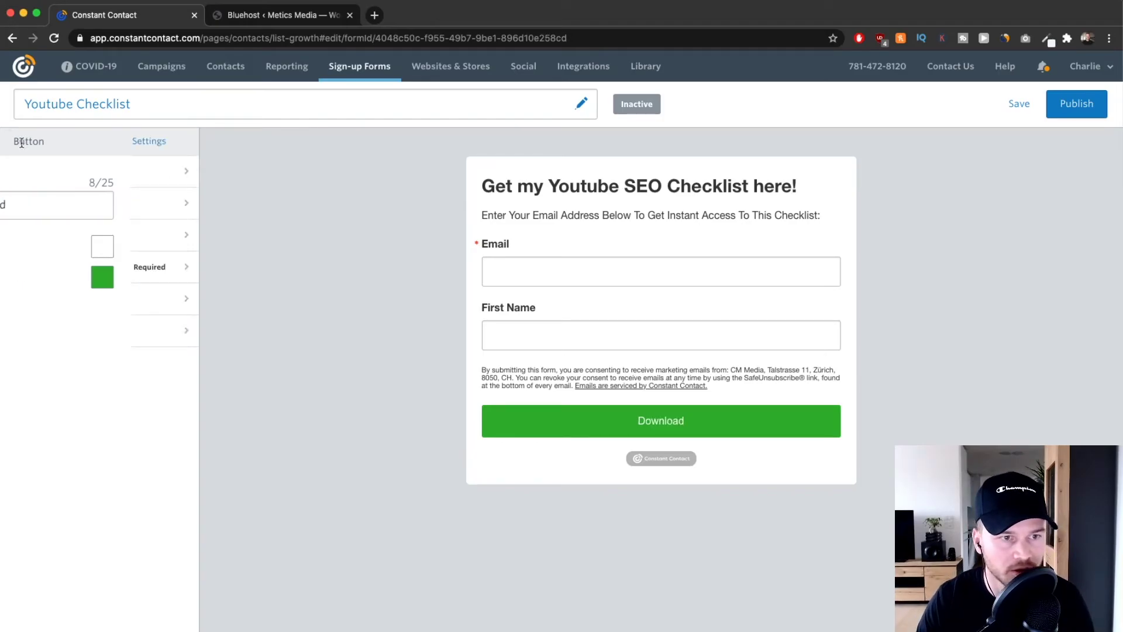
{"action": "left_click", "coordinate": [113, 349]}
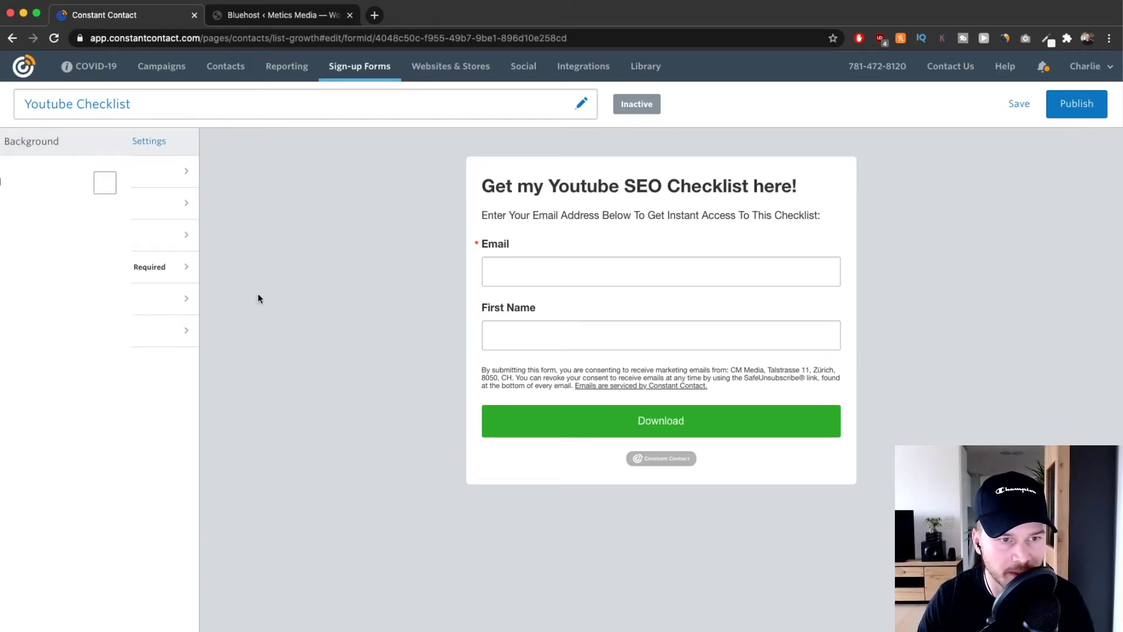
{"action": "left_click", "coordinate": [12, 141]}
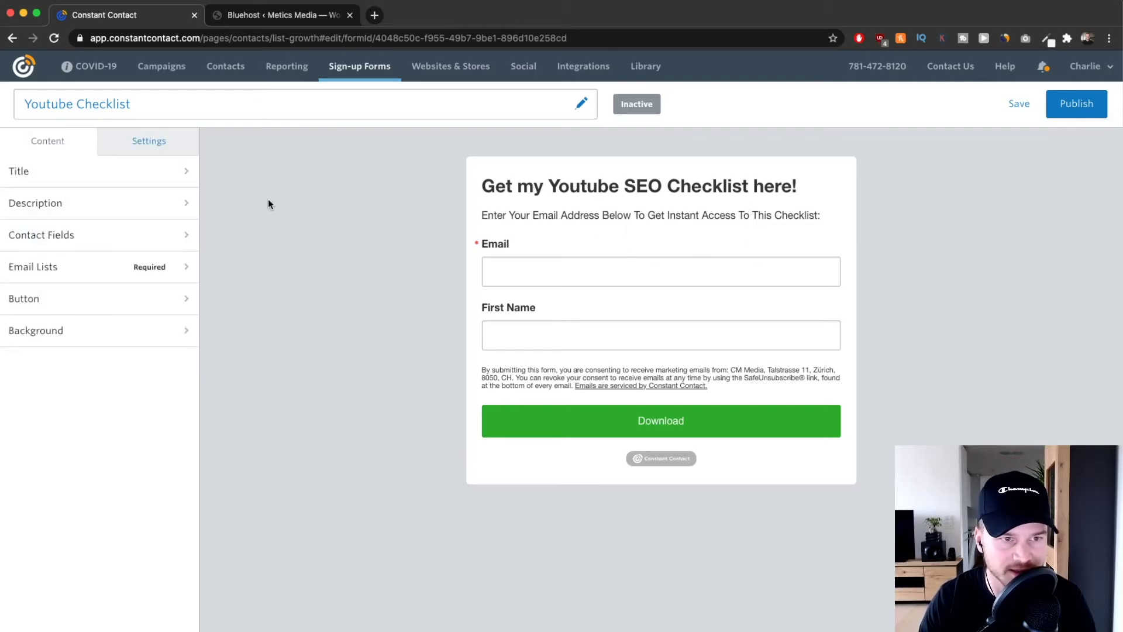
Tick Hide Constant Contact Branding in the form settings, then return to the Content sections.
{"action": "left_click", "coordinate": [148, 149]}
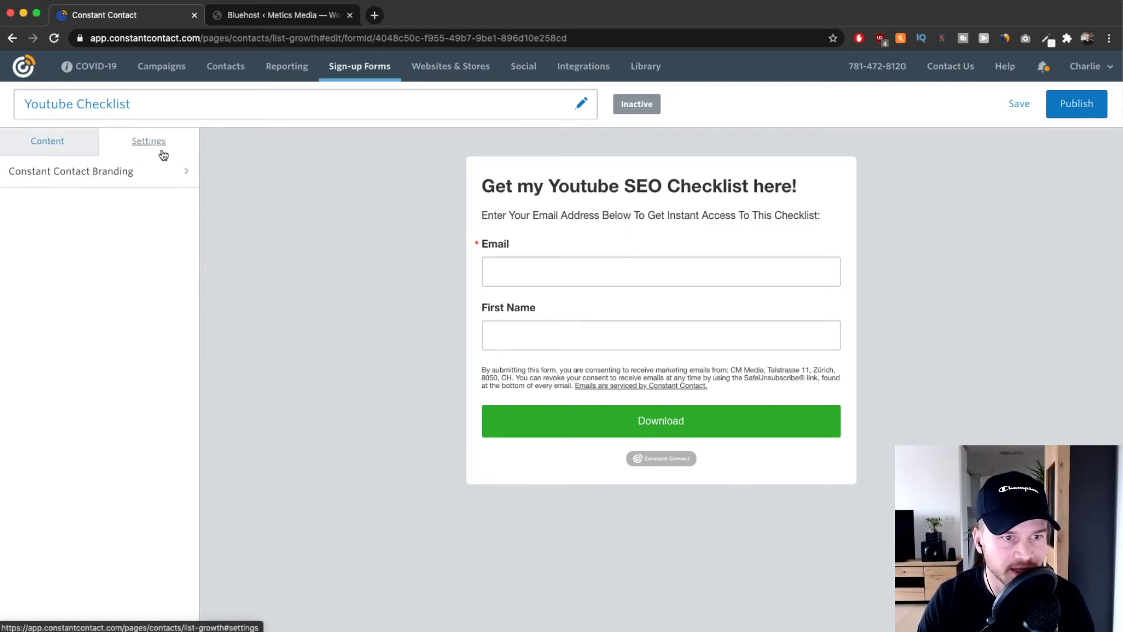
{"action": "left_click", "coordinate": [100, 187]}
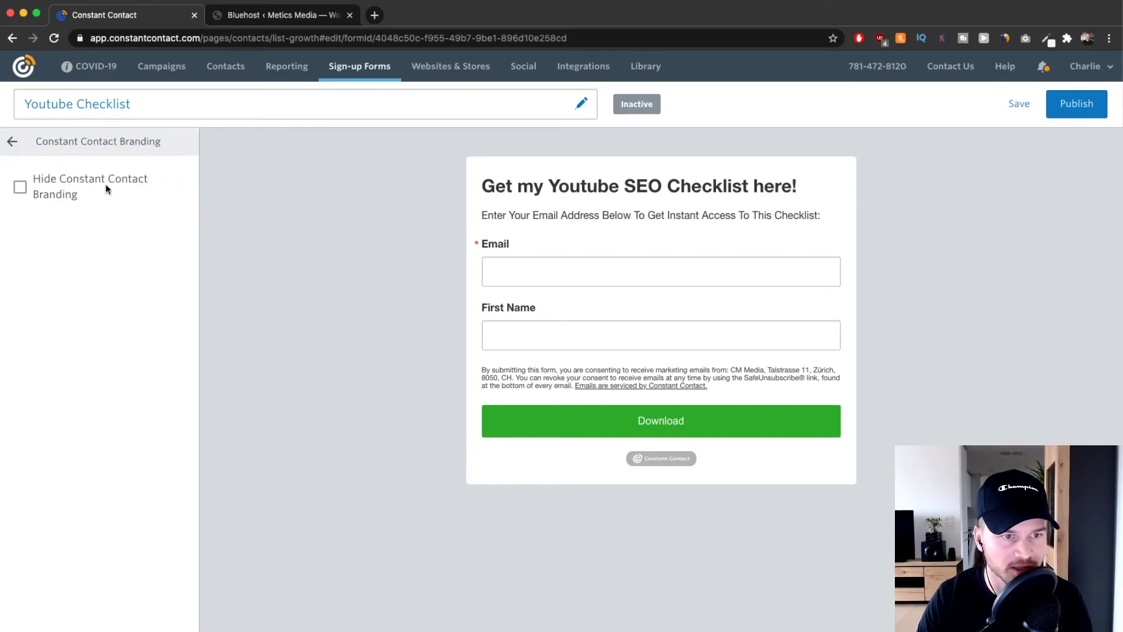
{"action": "left_click", "coordinate": [18, 187]}
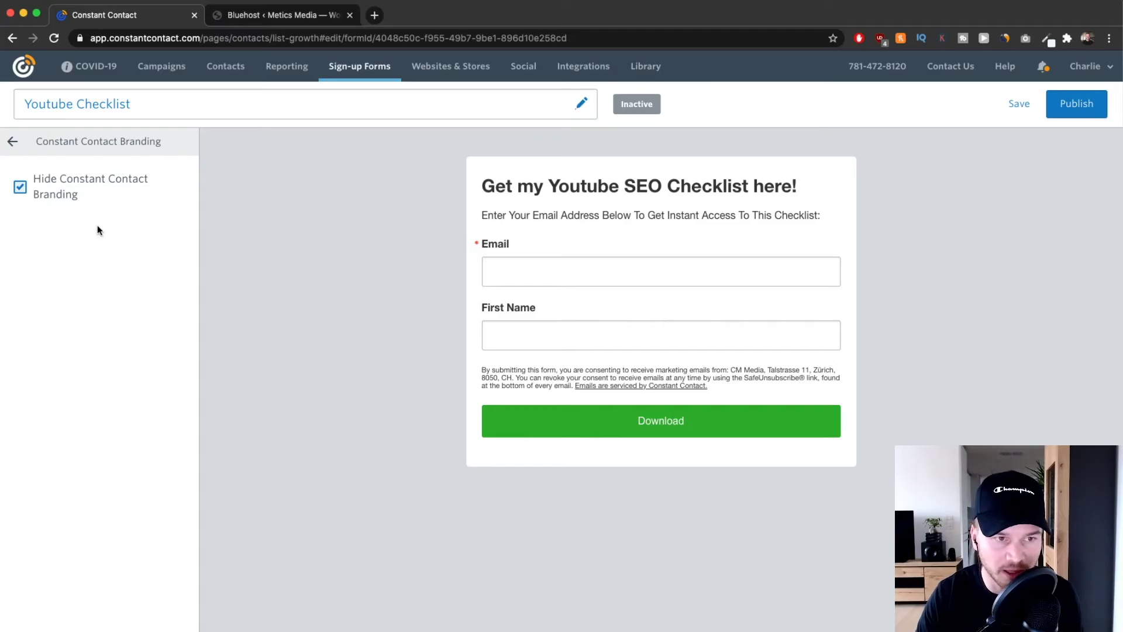
{"action": "left_click", "coordinate": [29, 180]}
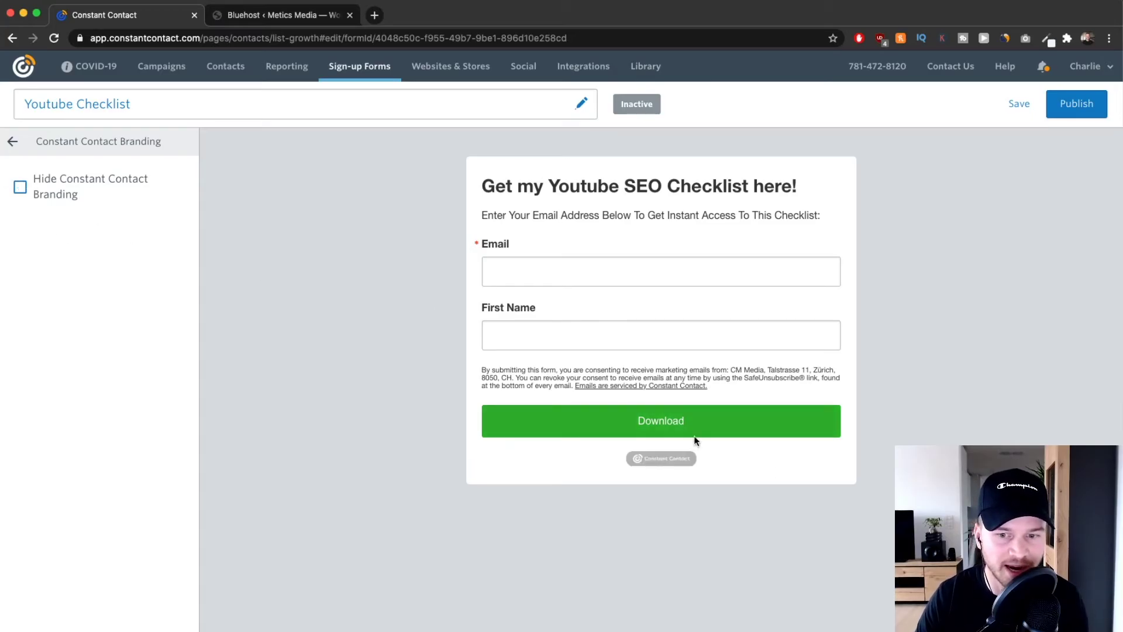
{"action": "left_click", "coordinate": [21, 188]}
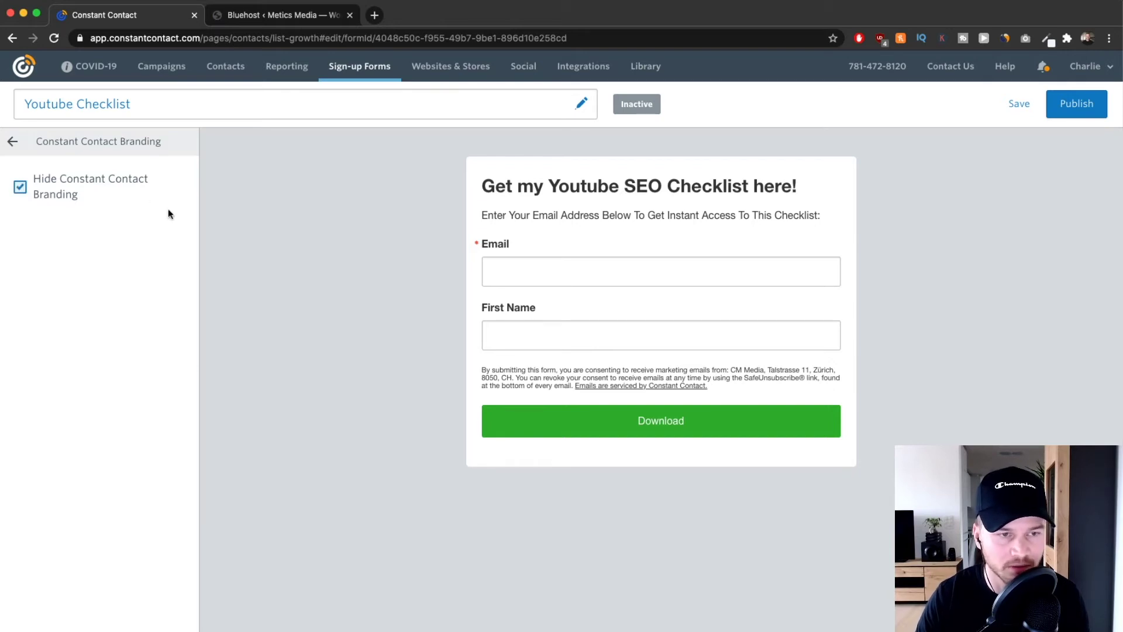
{"action": "left_click", "coordinate": [12, 142]}
{"action": "left_click", "coordinate": [62, 145]}
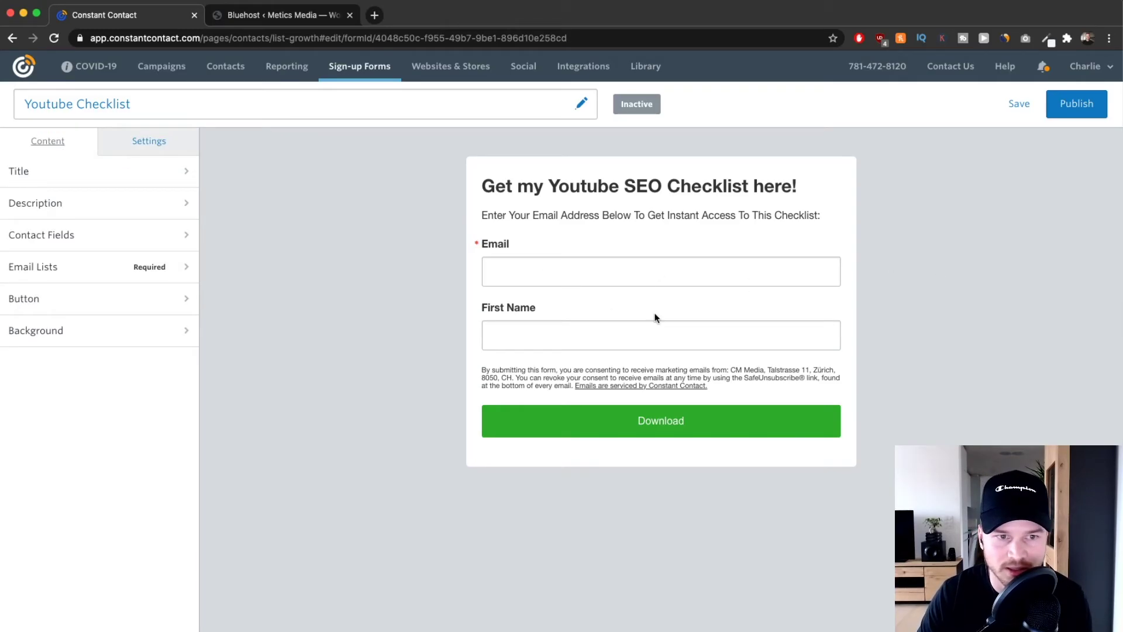
Publish the Youtube Checklist form, copy its Universal Code, and switch to the WordPress tab.
{"action": "left_click", "coordinate": [1081, 110]}
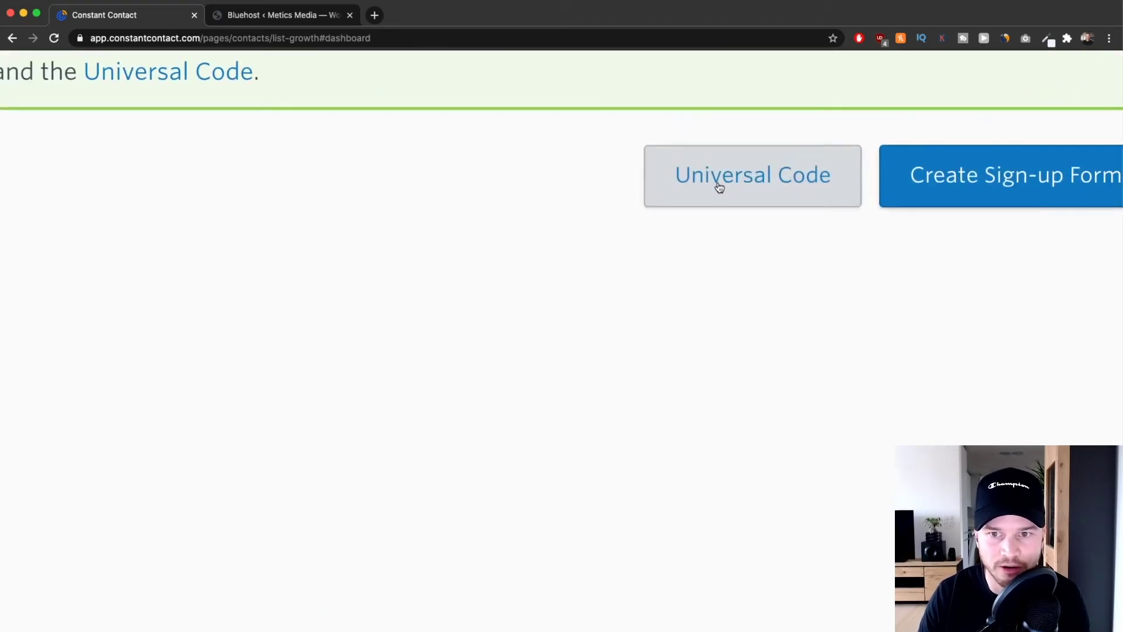
{"action": "left_click", "coordinate": [761, 180]}
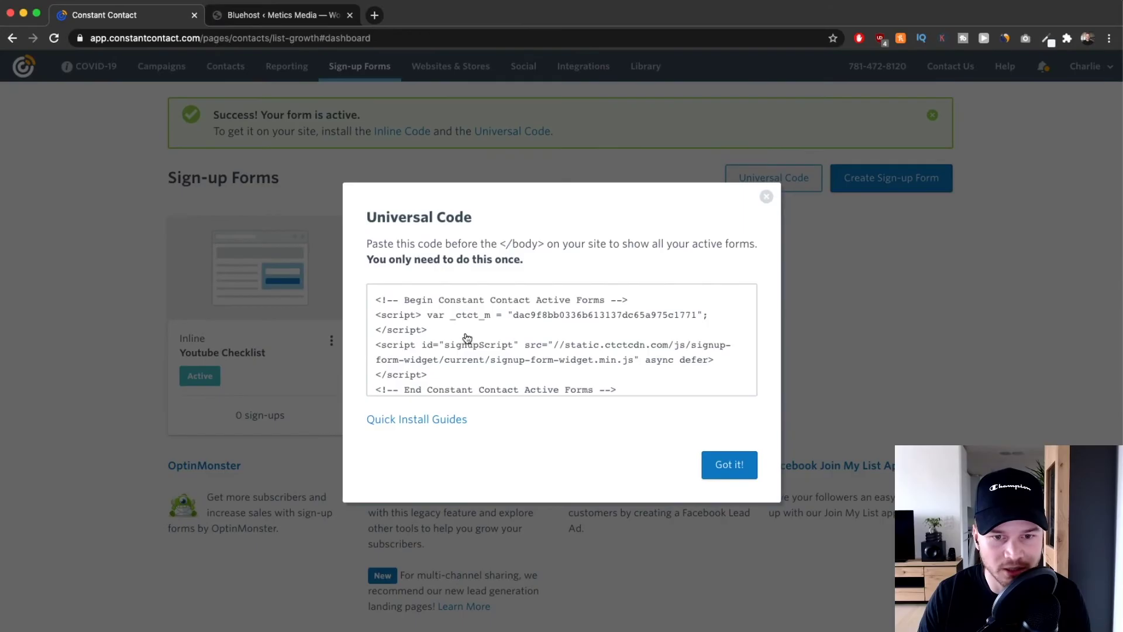
{"action": "left_click", "coordinate": [491, 333]}
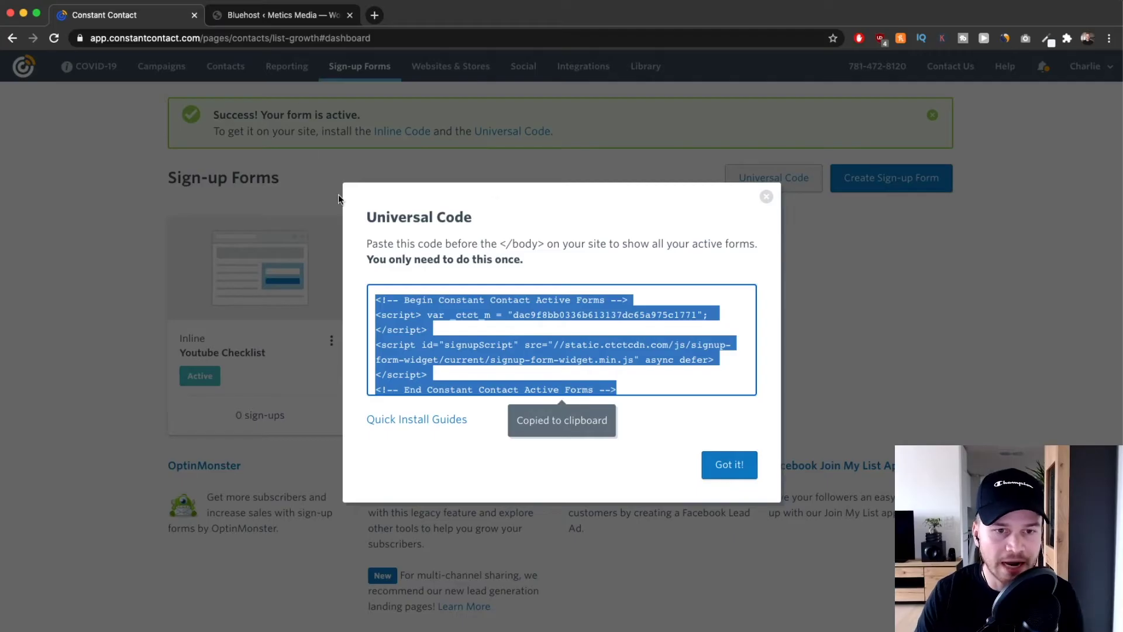
{"action": "left_click", "coordinate": [273, 16]}
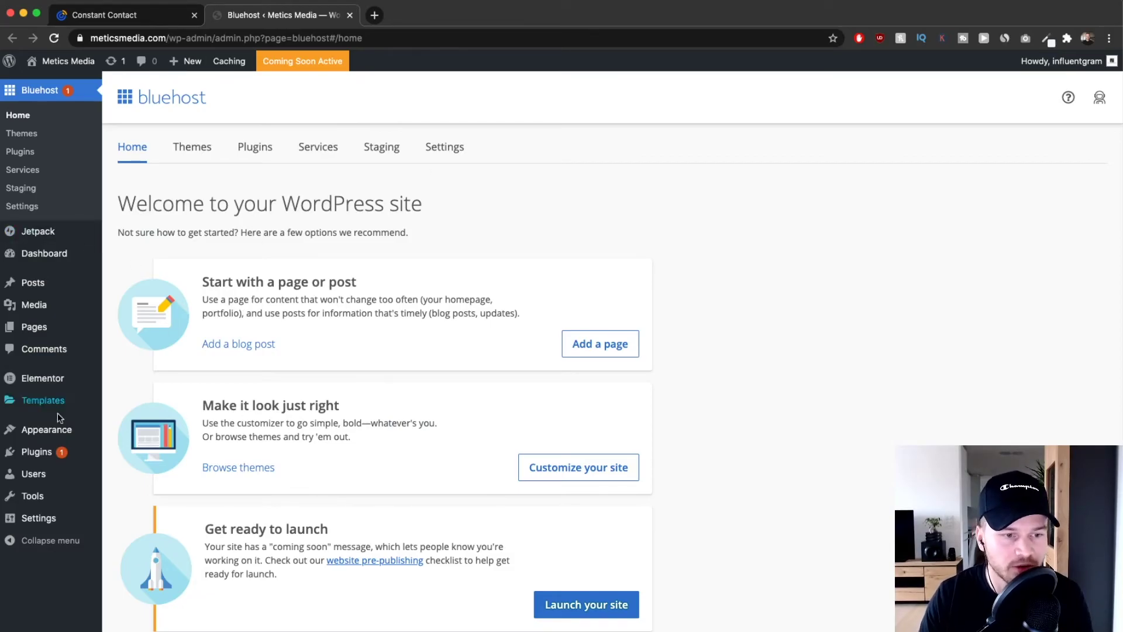
Open the Footer Column 1 widget area in the theme Customizer.
{"action": "mouse_move", "coordinate": [53, 429]}
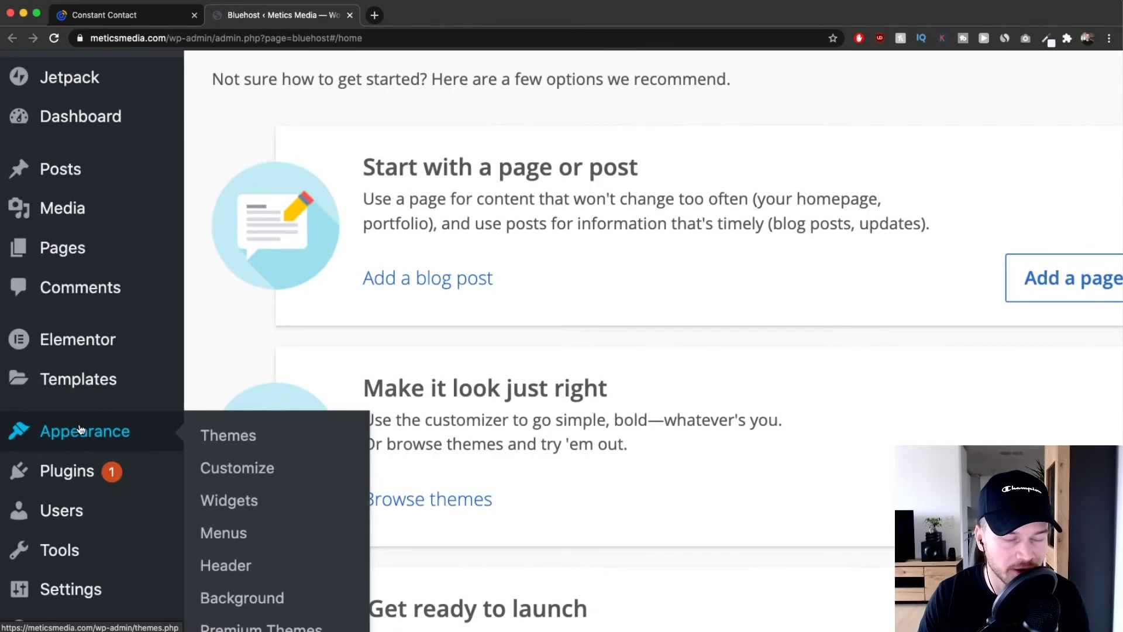
{"action": "left_click", "coordinate": [81, 430]}
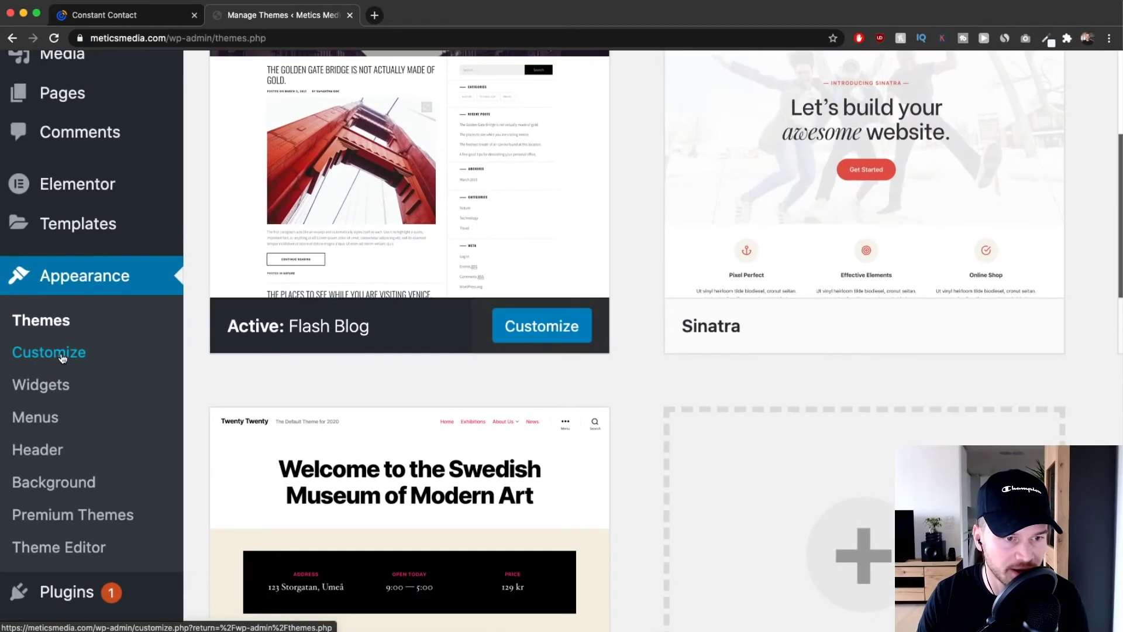
{"action": "left_click", "coordinate": [37, 359]}
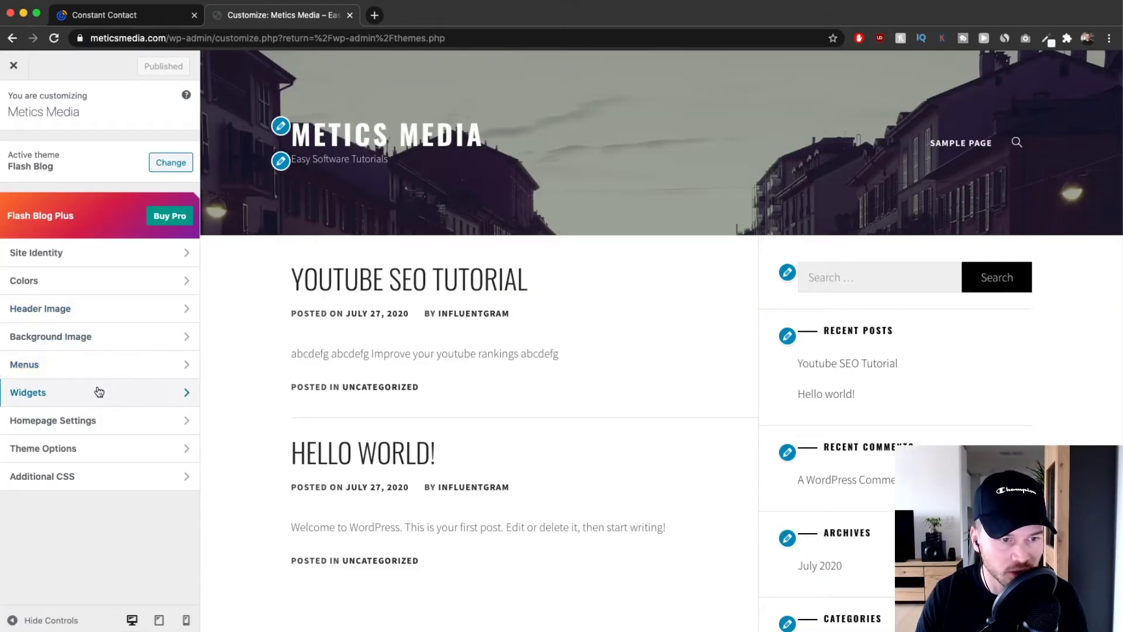
{"action": "scroll", "coordinate": [97, 398], "scroll_direction": "left", "scroll_amount": 3}
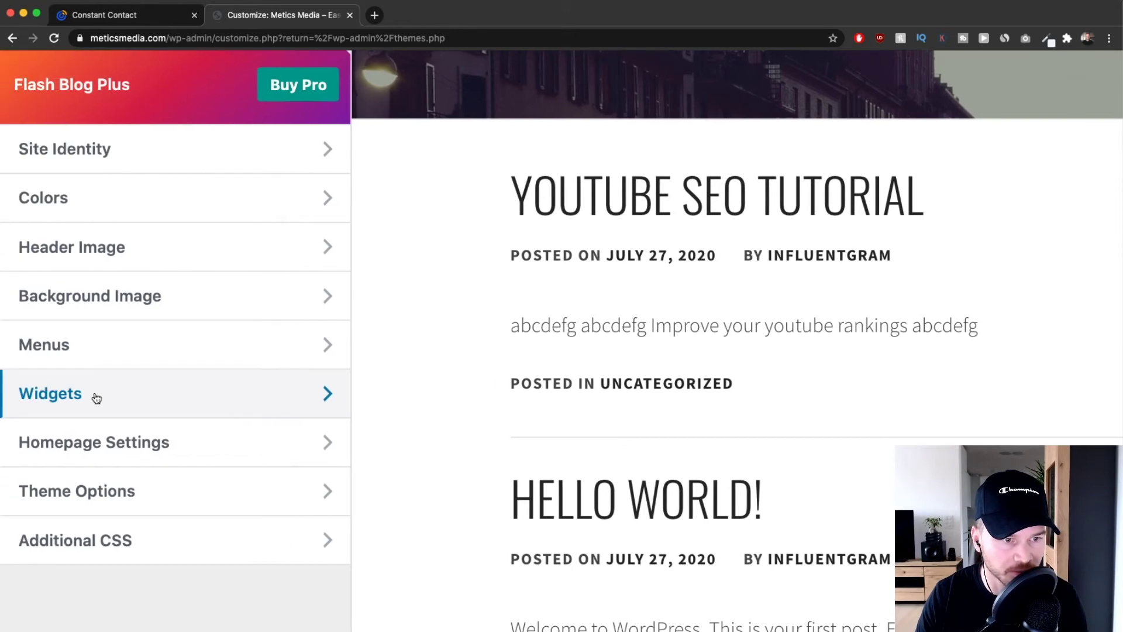
{"action": "left_click", "coordinate": [128, 391]}
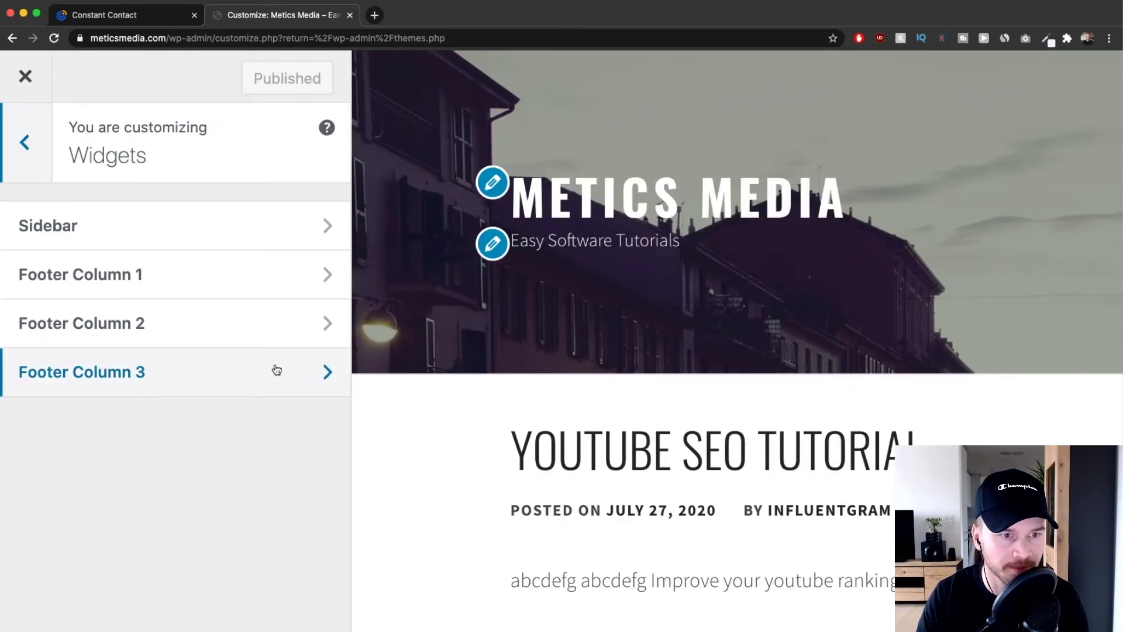
{"action": "scroll", "coordinate": [275, 369], "scroll_direction": "down", "scroll_amount": 5}
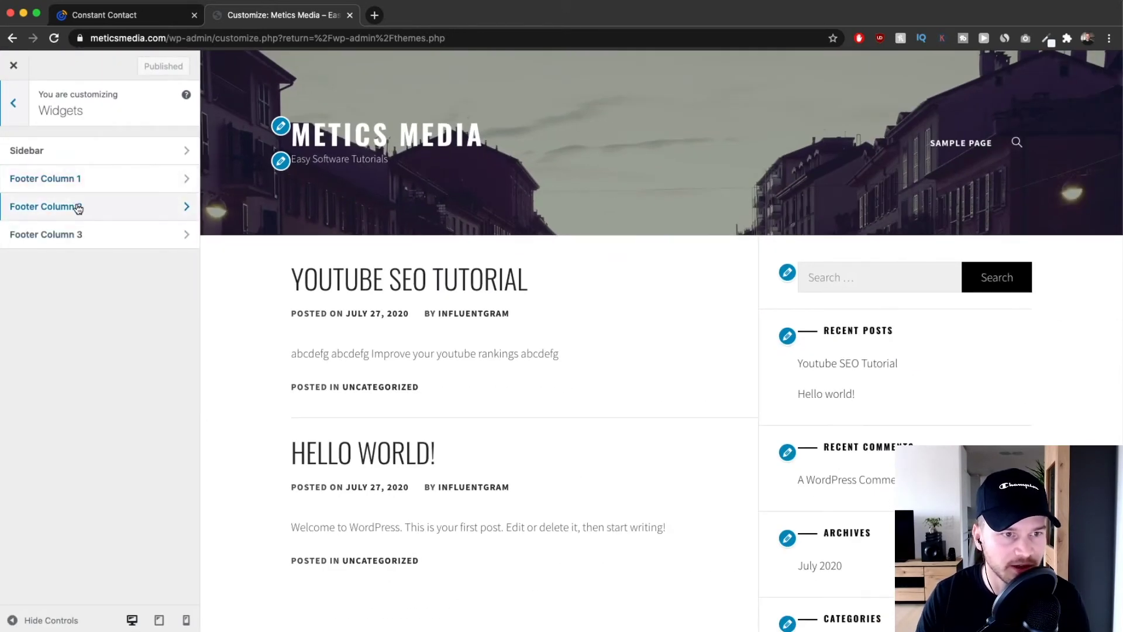
{"action": "scroll", "coordinate": [76, 208], "scroll_direction": "up", "scroll_amount": 5}
{"action": "scroll", "coordinate": [152, 180], "scroll_direction": "up", "scroll_amount": 1}
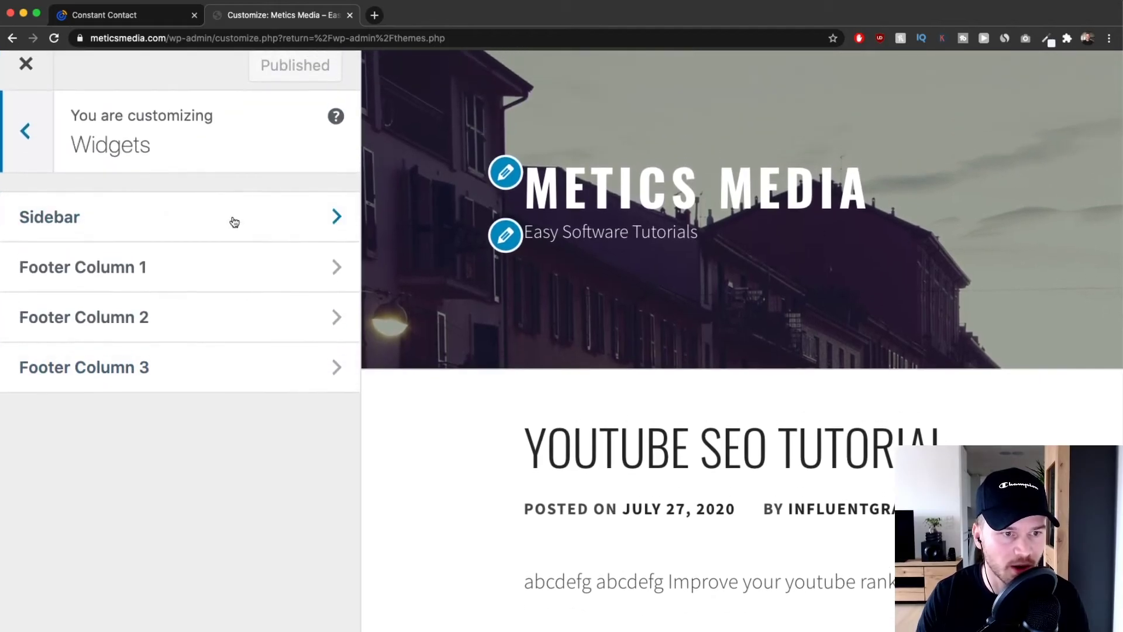
{"action": "scroll", "coordinate": [274, 266], "scroll_direction": "down", "scroll_amount": 5}
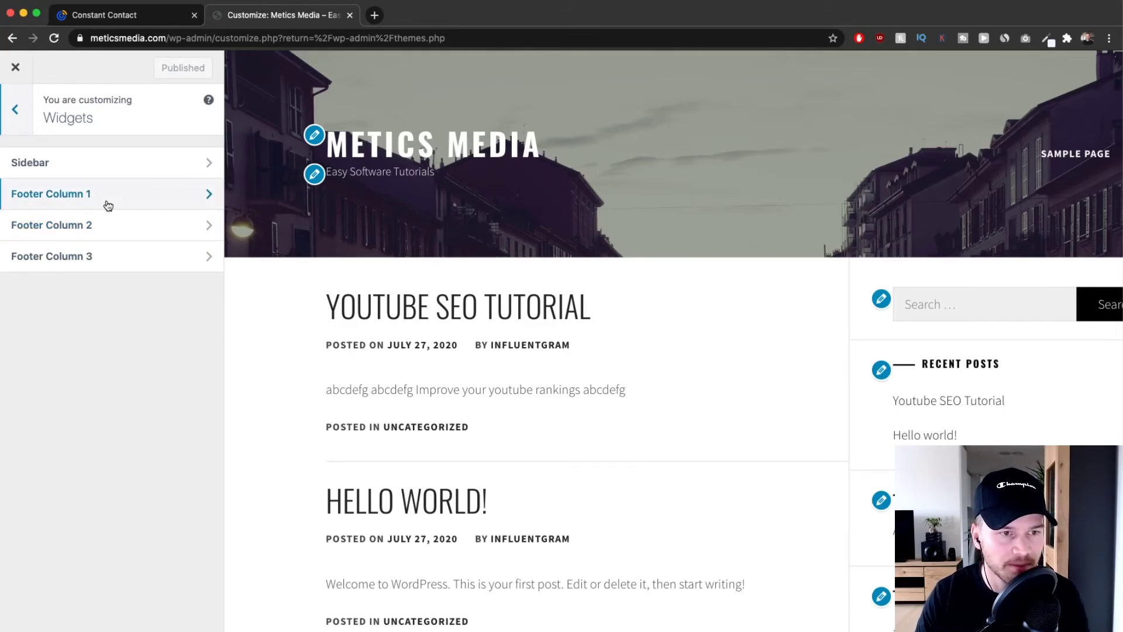
{"action": "left_click", "coordinate": [149, 192]}
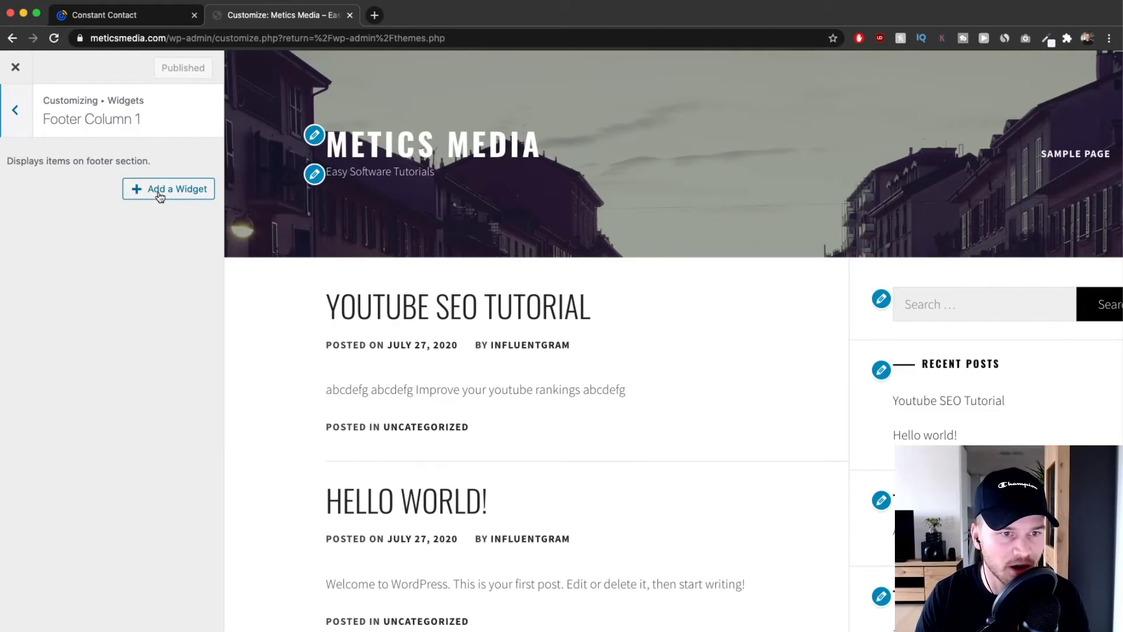
Add a Custom HTML widget containing the pasted Constant Contact universal code, then publish.
{"action": "left_click", "coordinate": [160, 195]}
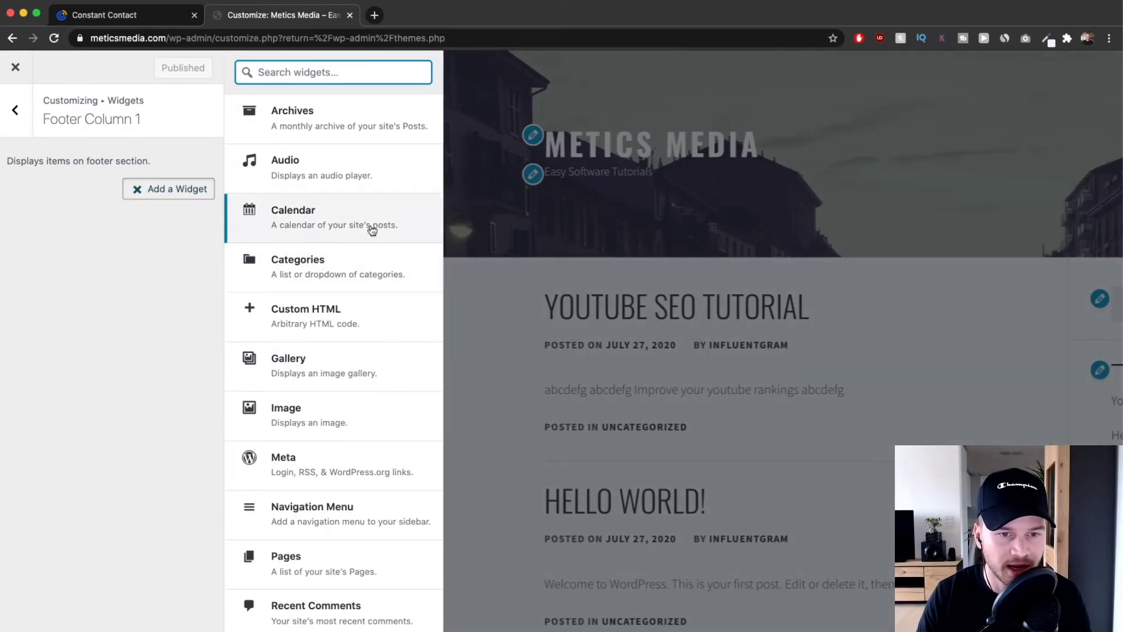
{"action": "left_click", "coordinate": [314, 325]}
{"action": "left_click", "coordinate": [113, 299]}
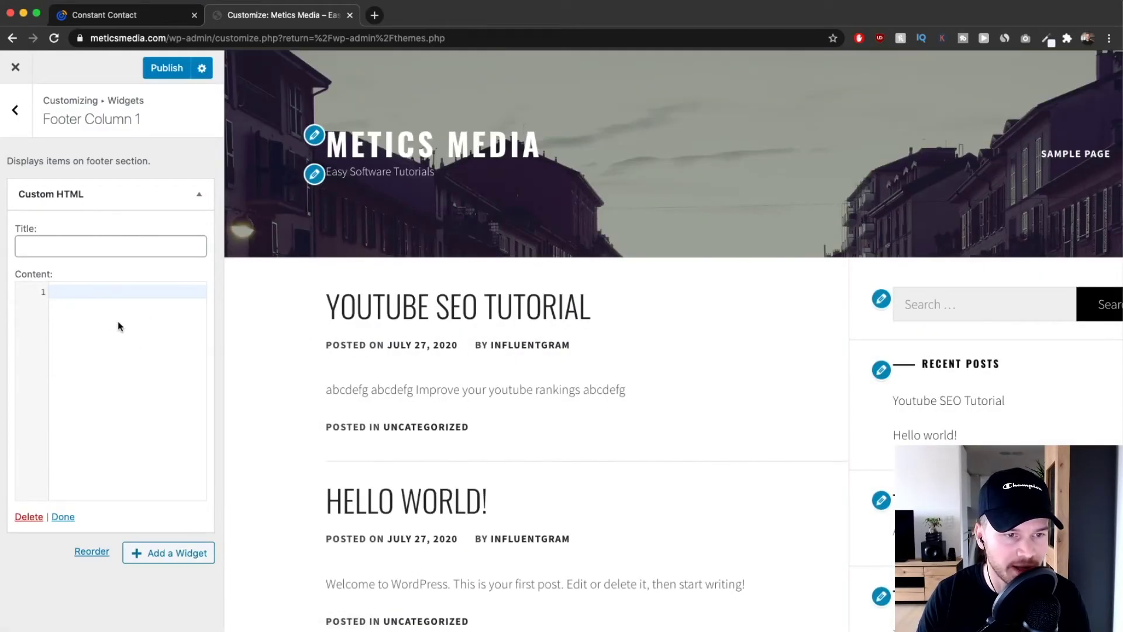
{"action": "right_click", "coordinate": [75, 298]}
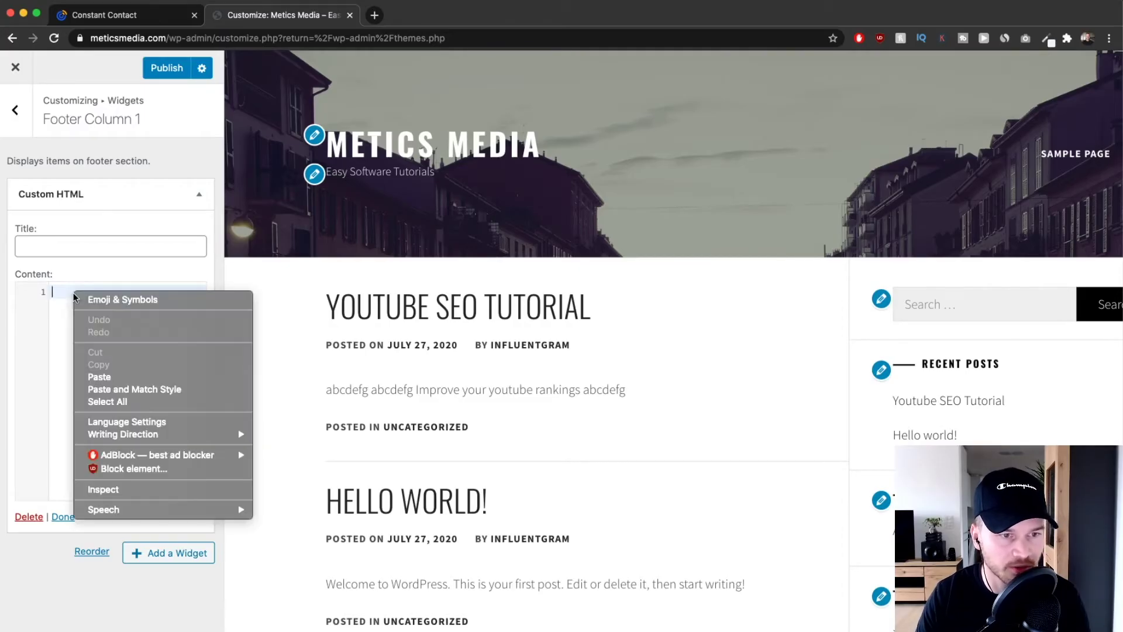
{"action": "left_click", "coordinate": [116, 378]}
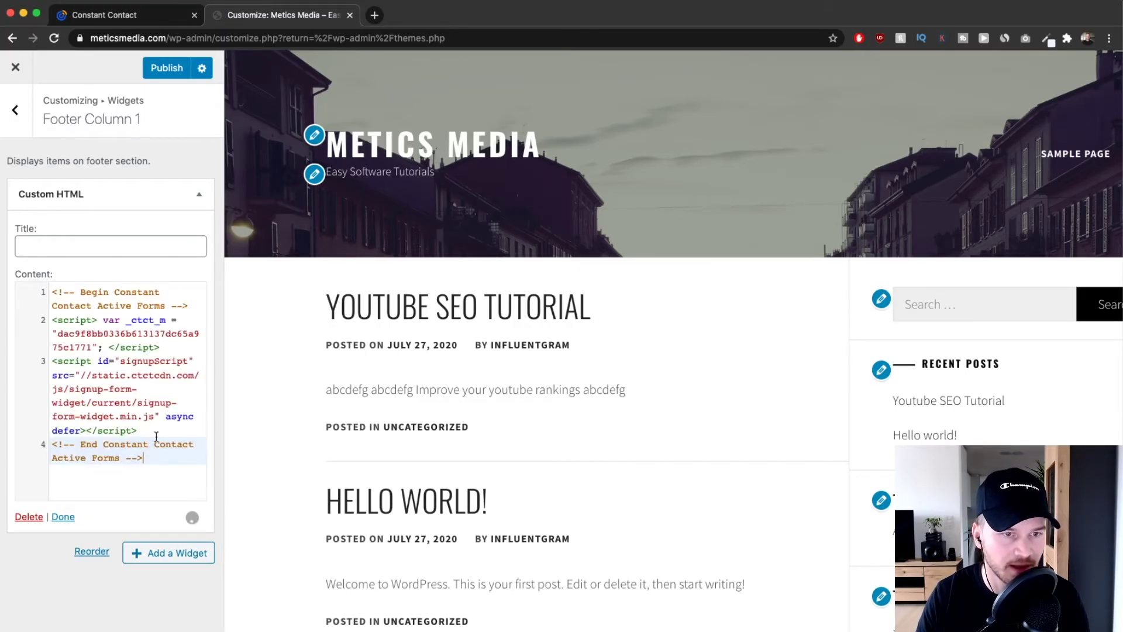
{"action": "left_click", "coordinate": [62, 517]}
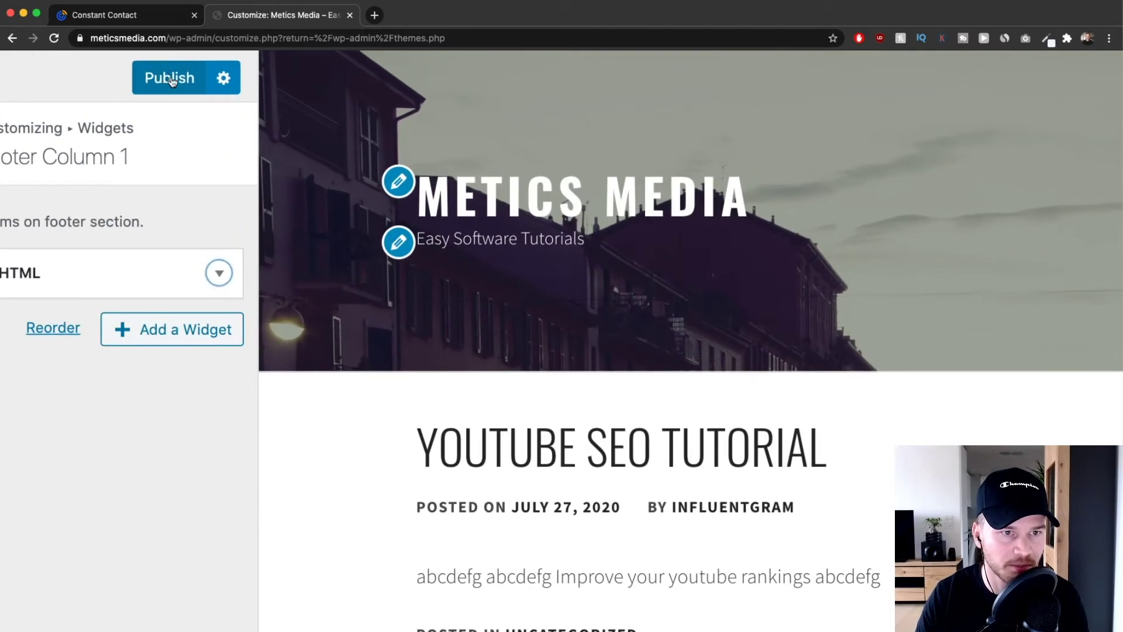
{"action": "left_click", "coordinate": [171, 79]}
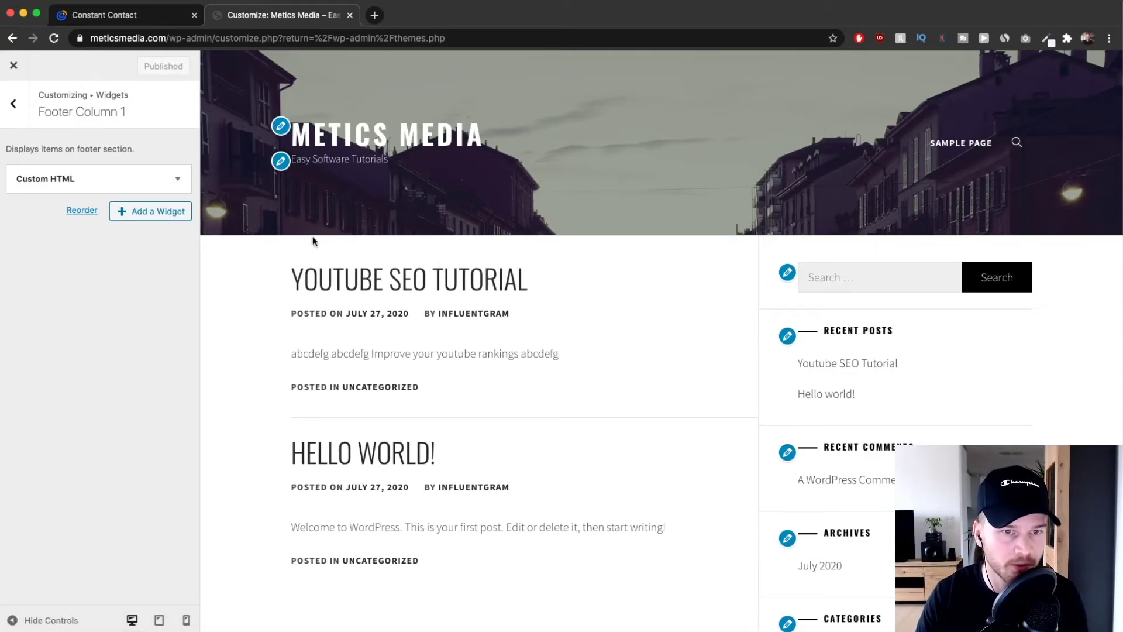
{"action": "left_click", "coordinate": [116, 18]}
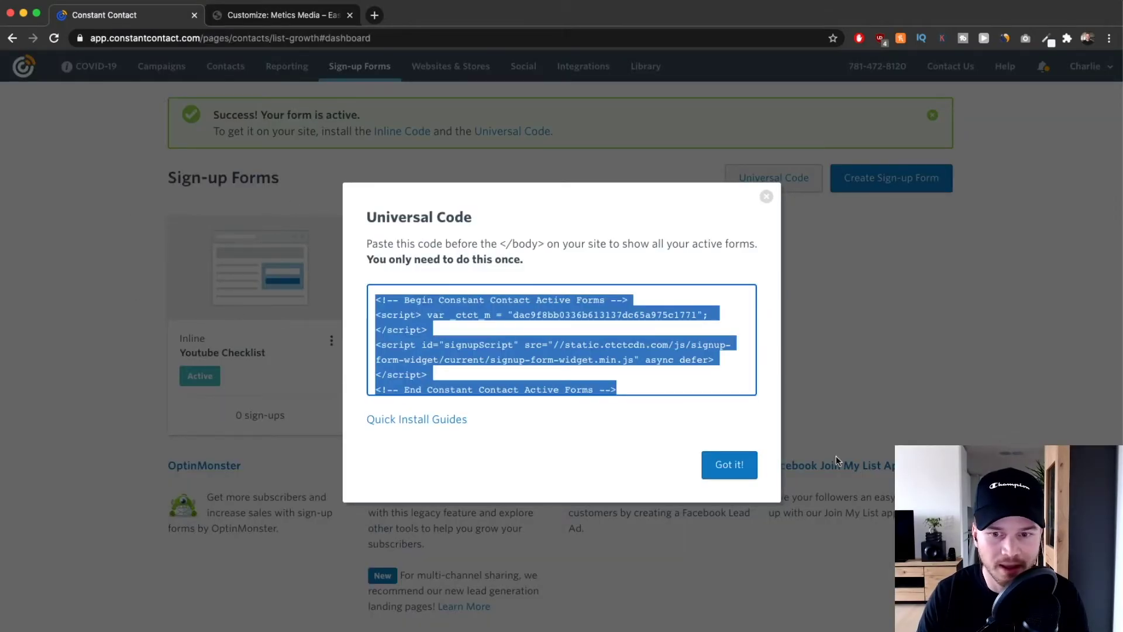
Copy the Youtube Checklist form's inline embed code and go back to the WordPress Customizer.
{"action": "left_click", "coordinate": [729, 466]}
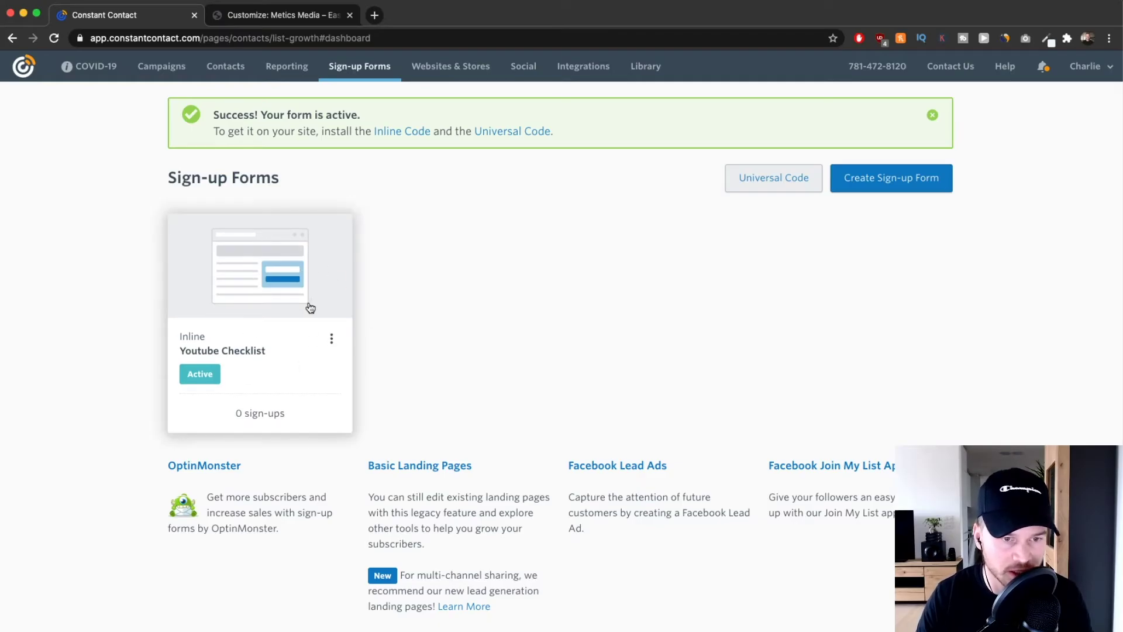
{"action": "left_click", "coordinate": [332, 339]}
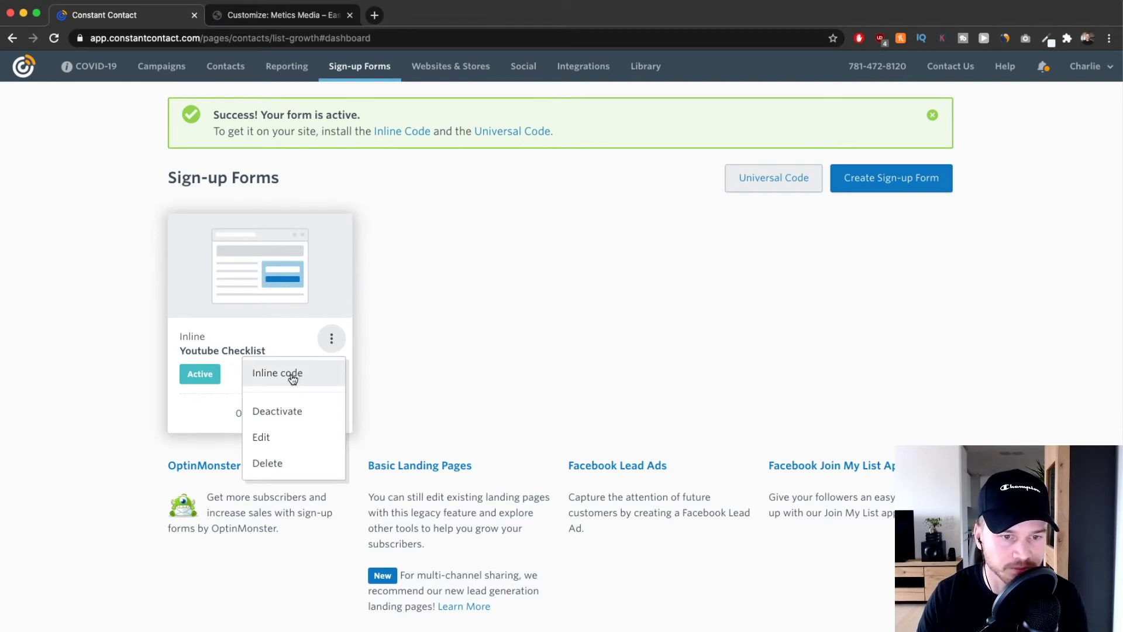
{"action": "left_click", "coordinate": [293, 379]}
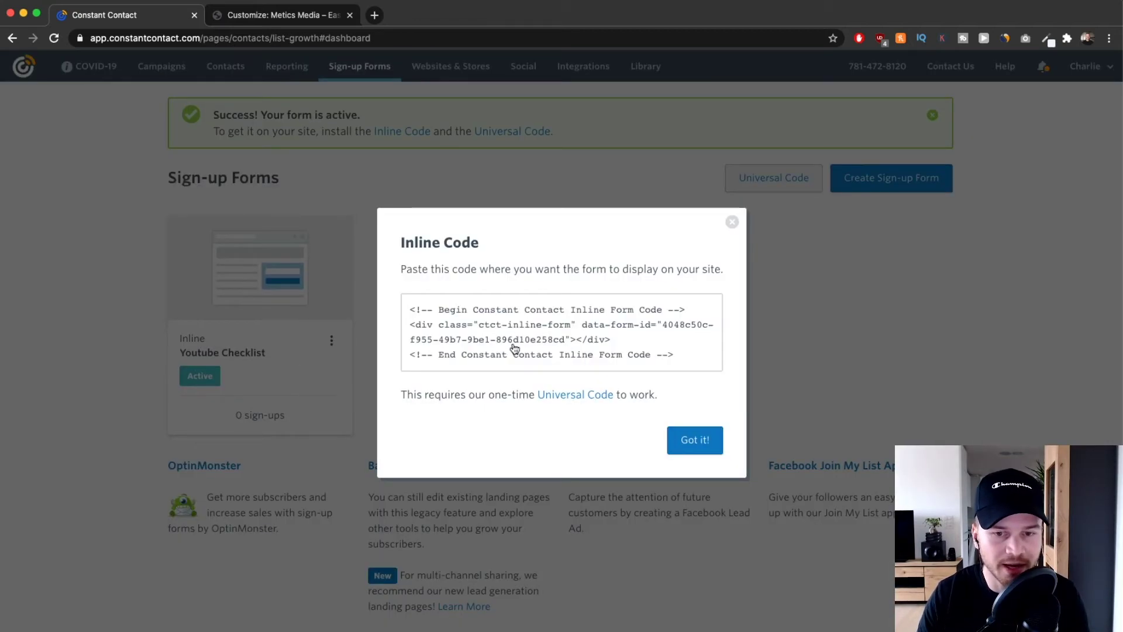
{"action": "left_click", "coordinate": [545, 331]}
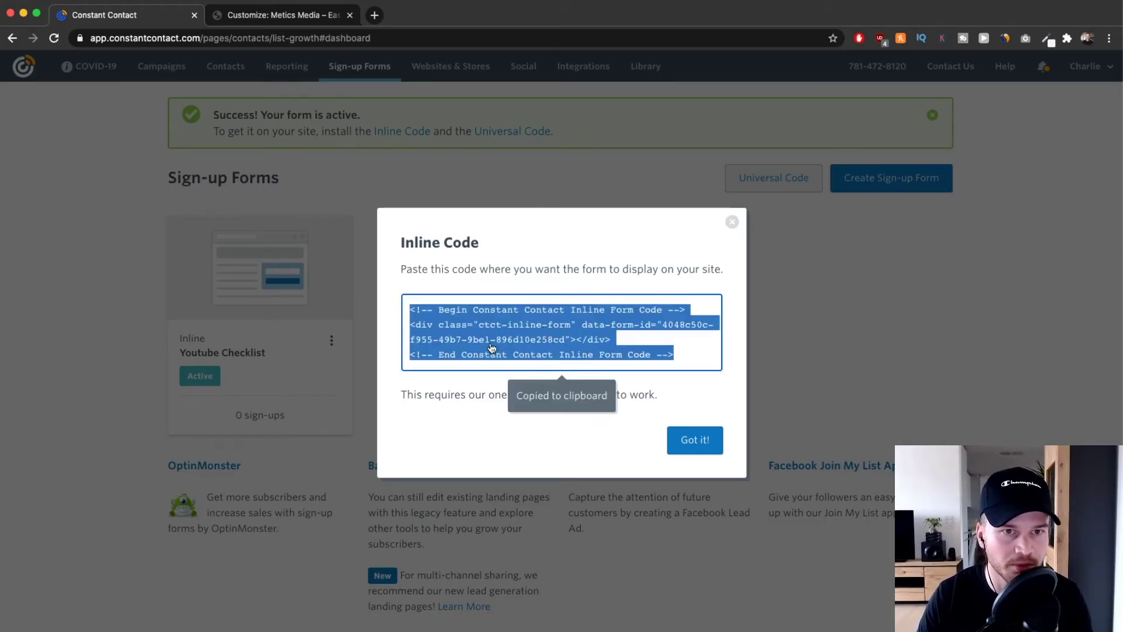
{"action": "left_click", "coordinate": [288, 17]}
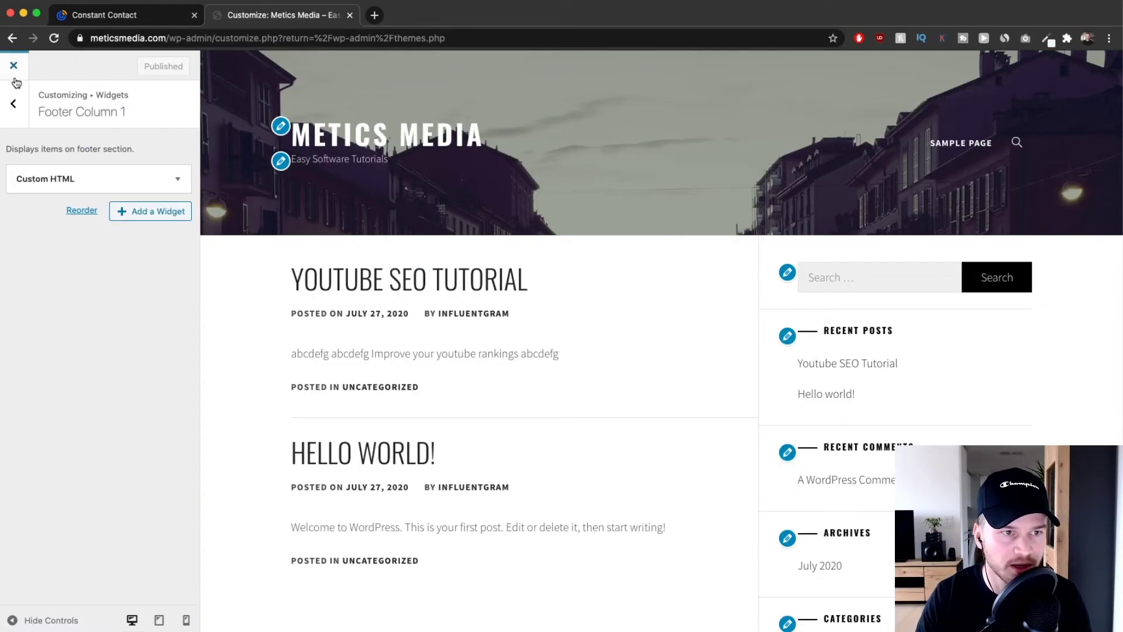
{"action": "left_click", "coordinate": [13, 103]}
Reopen the Customizer and go to the Sidebar widget area.
{"action": "left_click", "coordinate": [14, 103]}
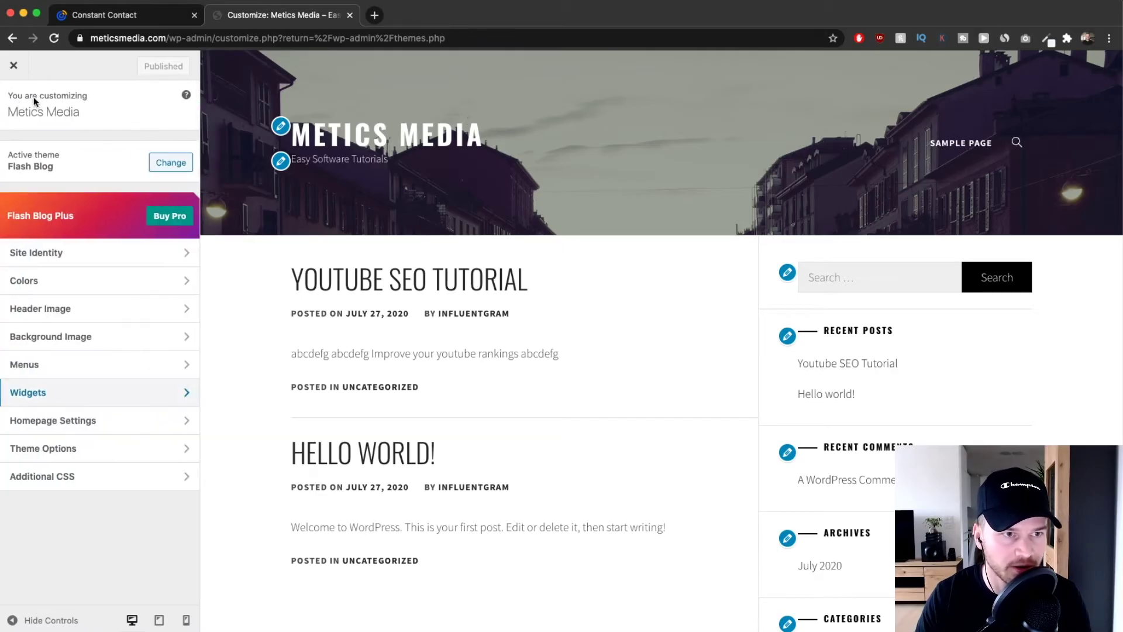
{"action": "left_click", "coordinate": [13, 65]}
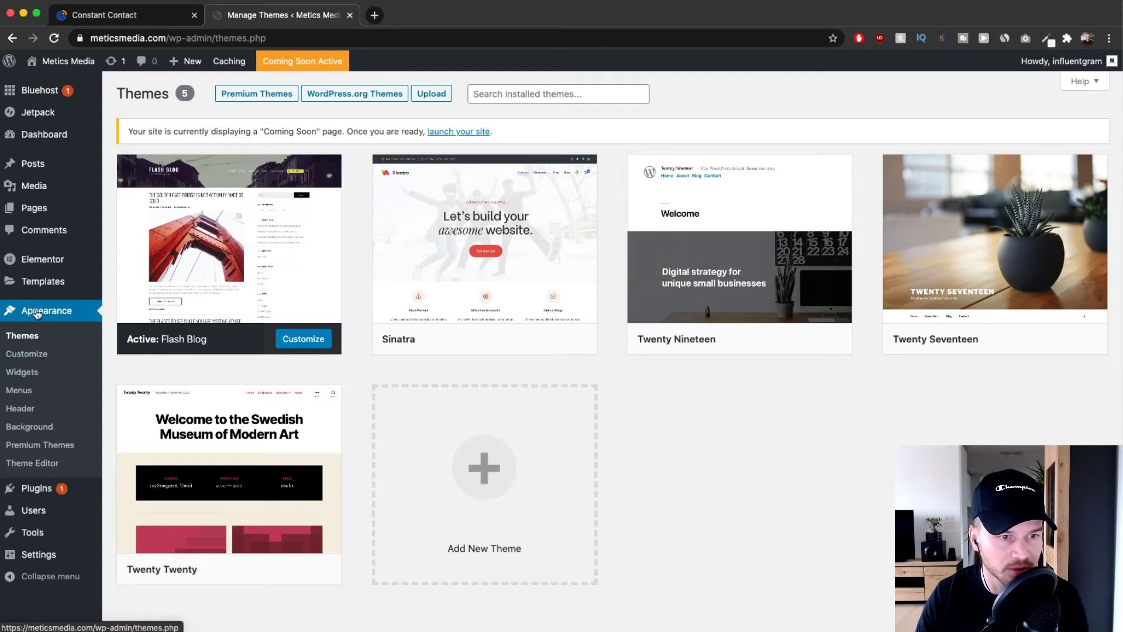
{"action": "left_click", "coordinate": [27, 354]}
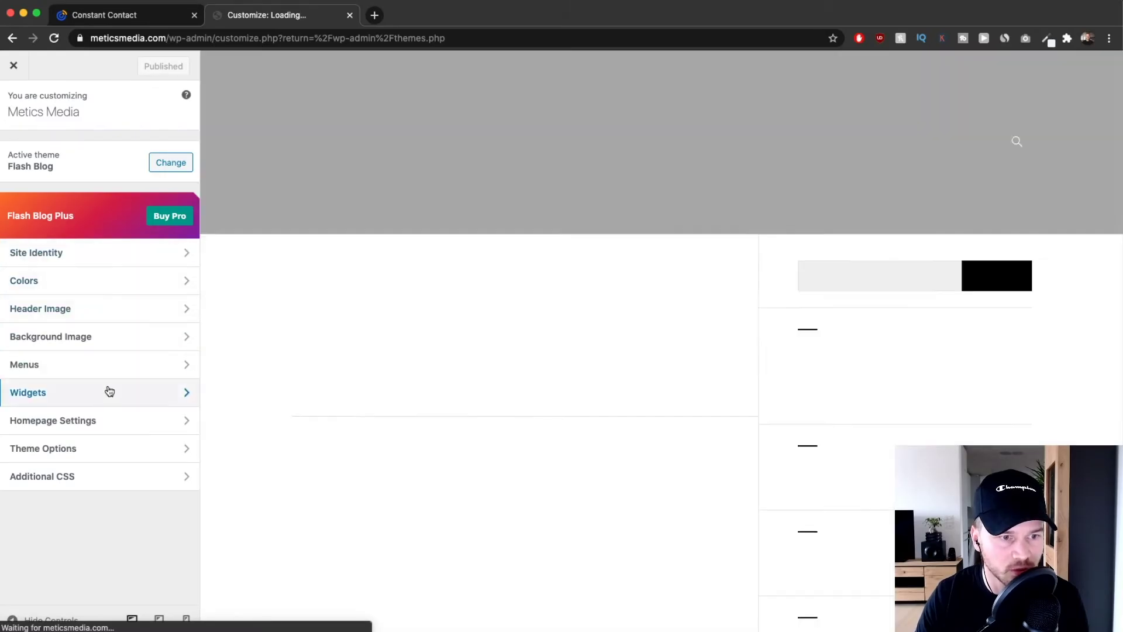
{"action": "left_click", "coordinate": [108, 392]}
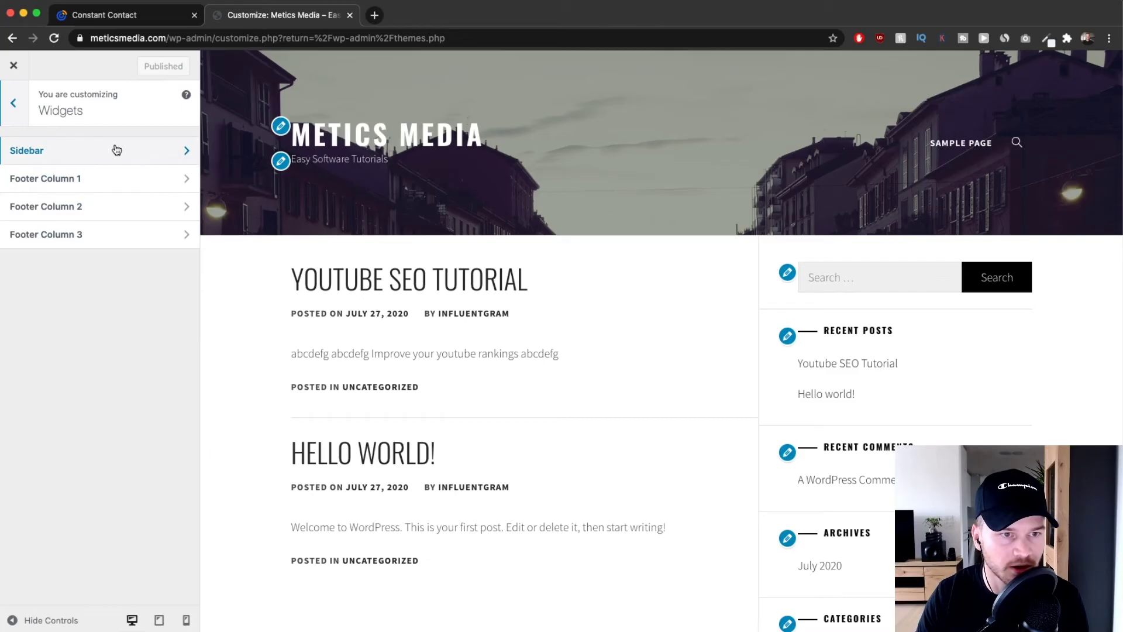
{"action": "left_click", "coordinate": [97, 153]}
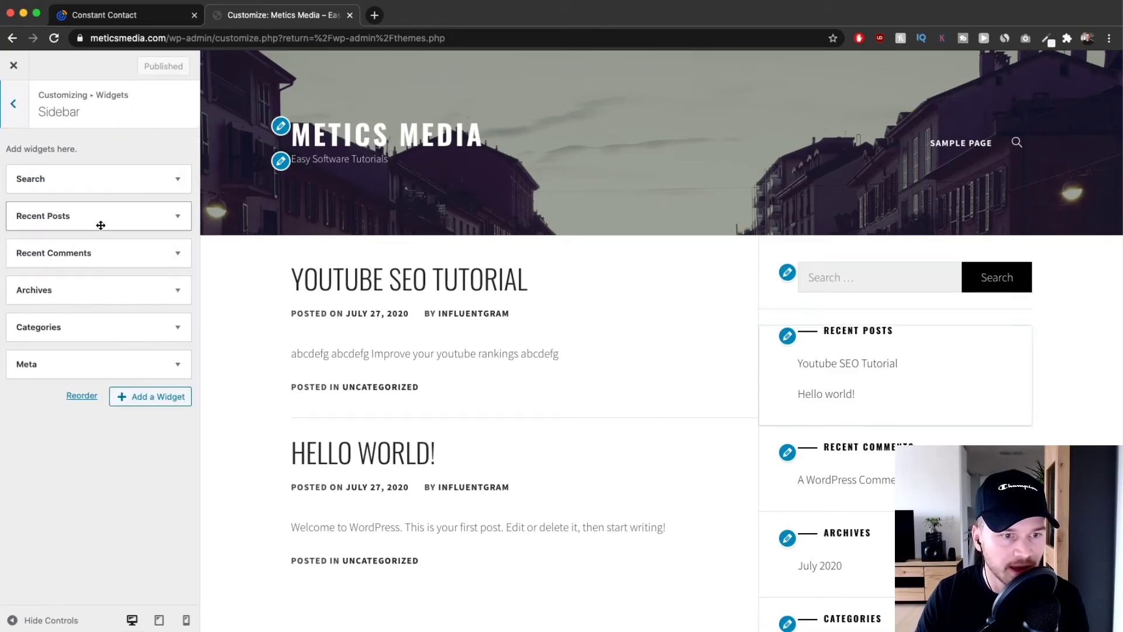
Add a Custom HTML widget with the pasted inline form code and publish it.
{"action": "left_click", "coordinate": [163, 402]}
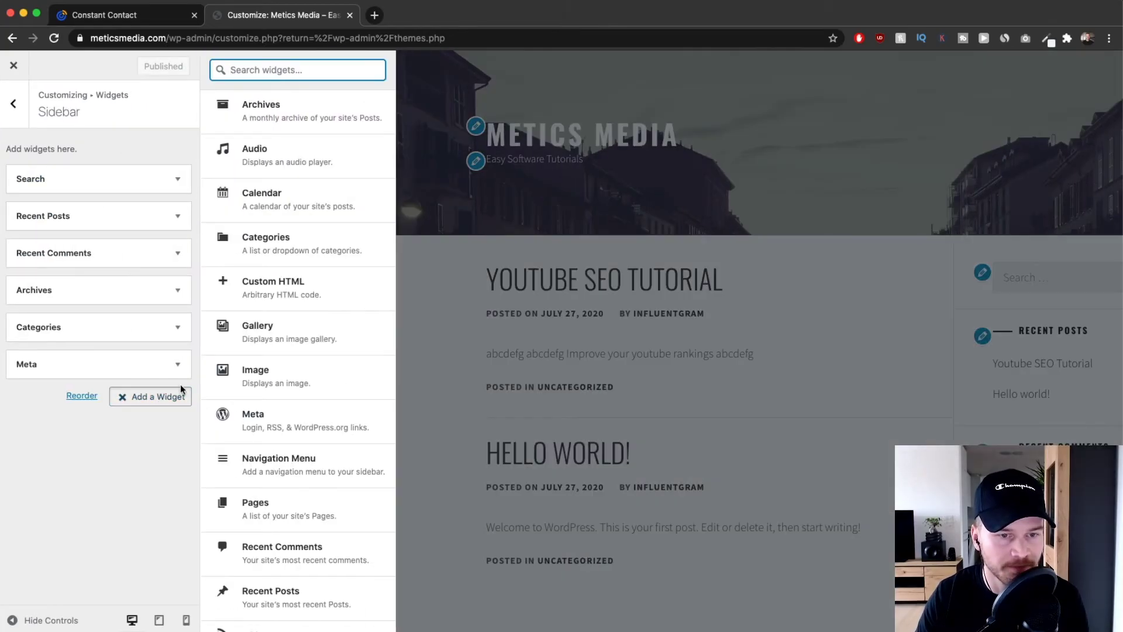
{"action": "left_click", "coordinate": [283, 299]}
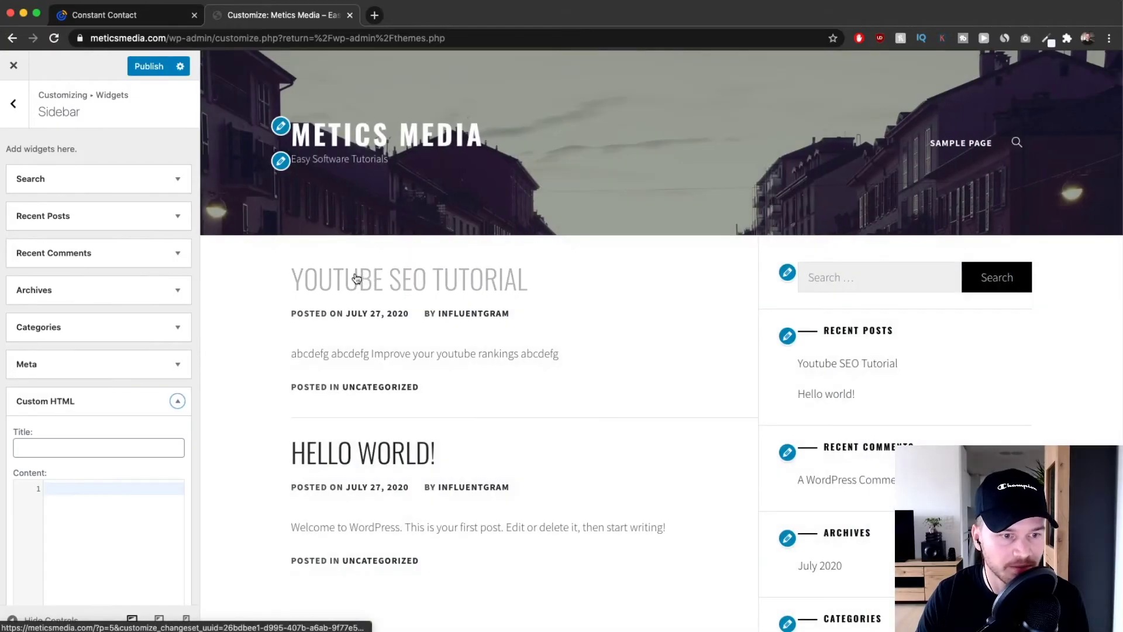
{"action": "right_click", "coordinate": [105, 369]}
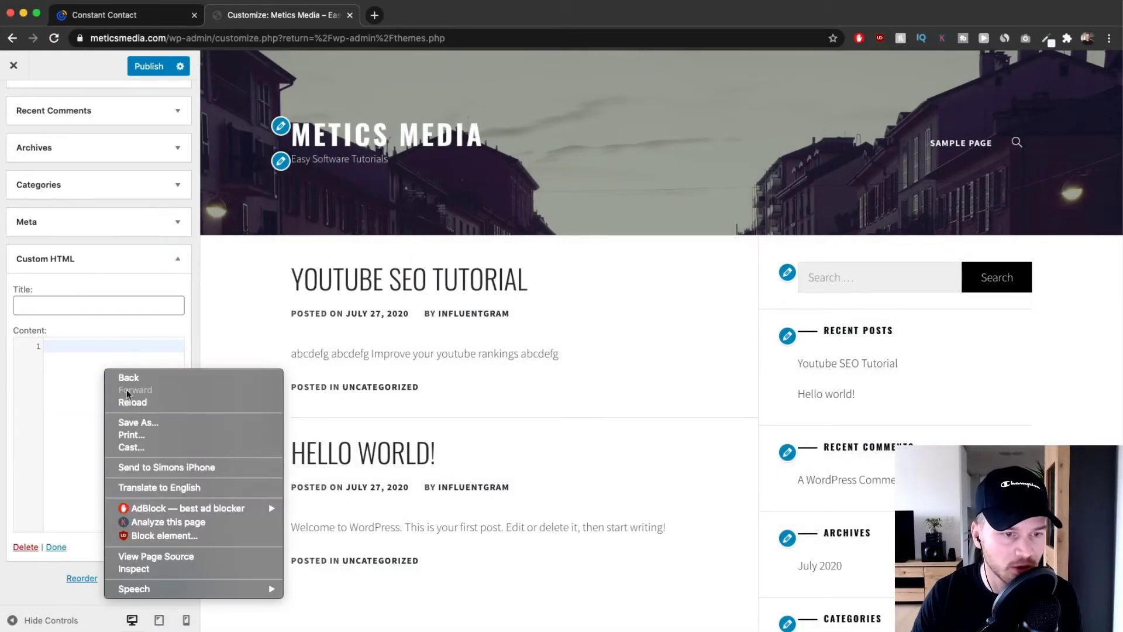
{"action": "key", "text": "Escape"}
{"action": "key", "text": "super+v"}
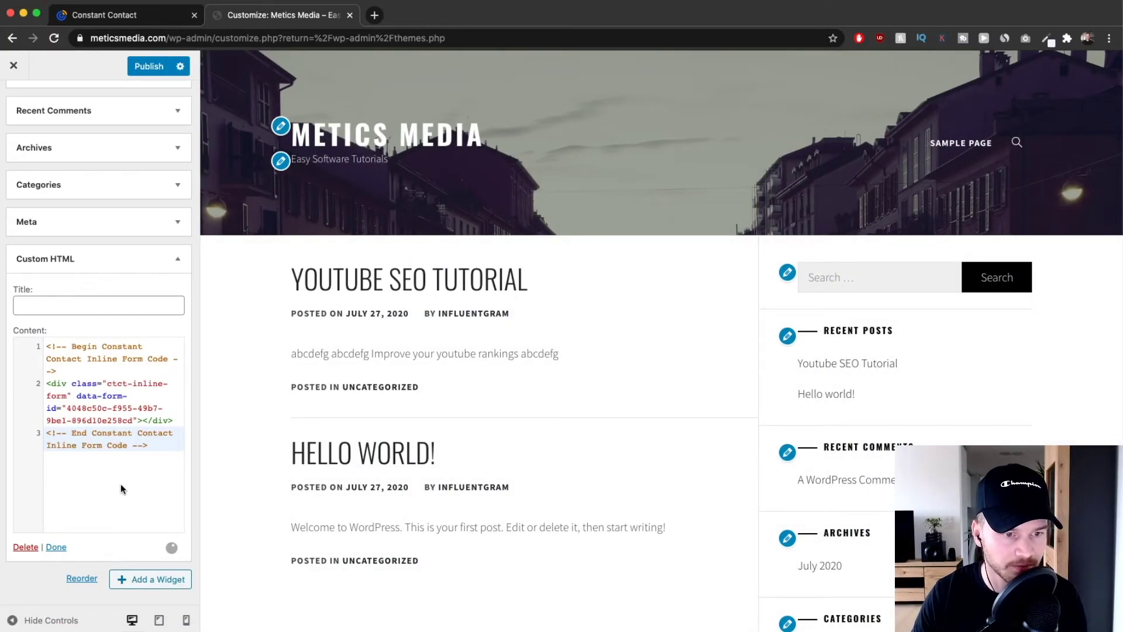
{"action": "left_click", "coordinate": [56, 547]}
{"action": "left_click", "coordinate": [148, 66]}
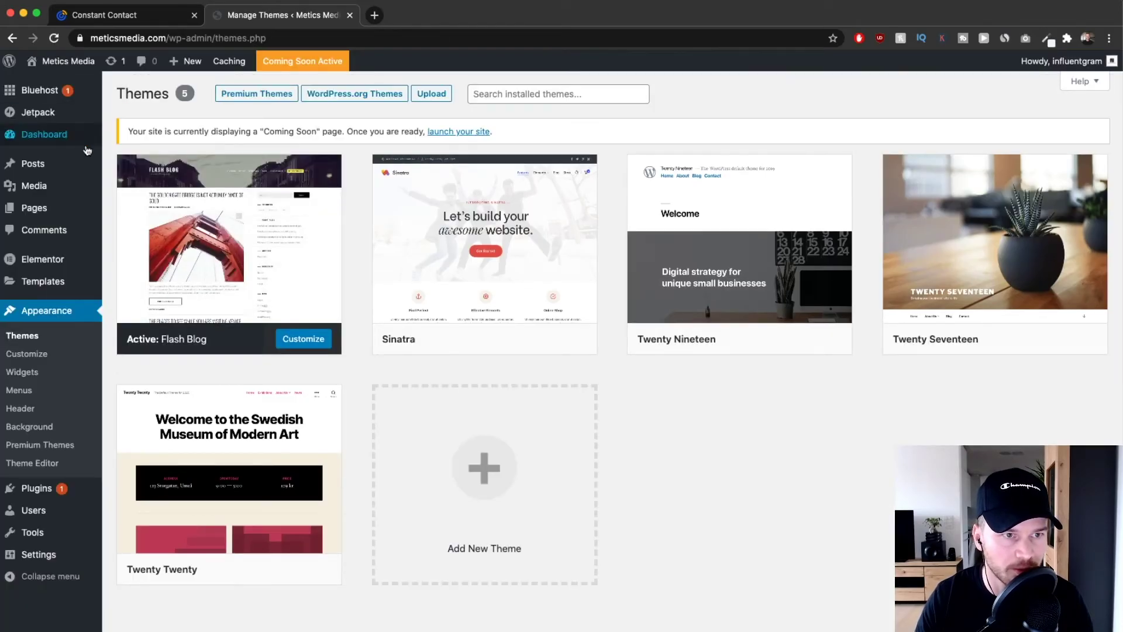
Visit the live site and try the sidebar signup form's Email and First Name fields.
{"action": "mouse_move", "coordinate": [57, 62]}
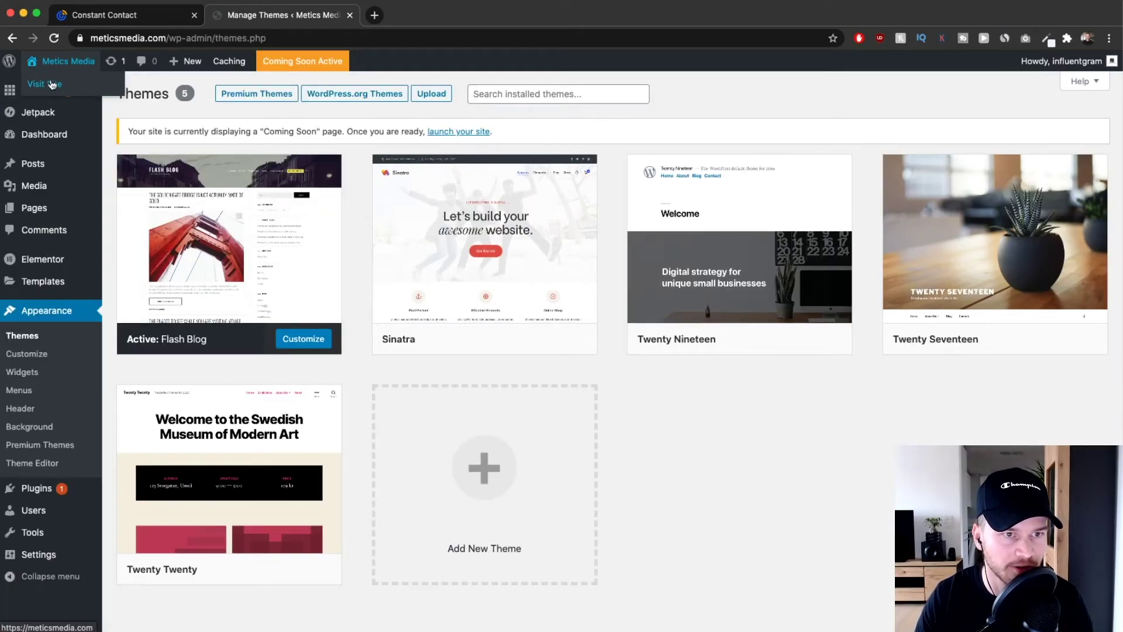
{"action": "left_click", "coordinate": [46, 84], "text": "super"}
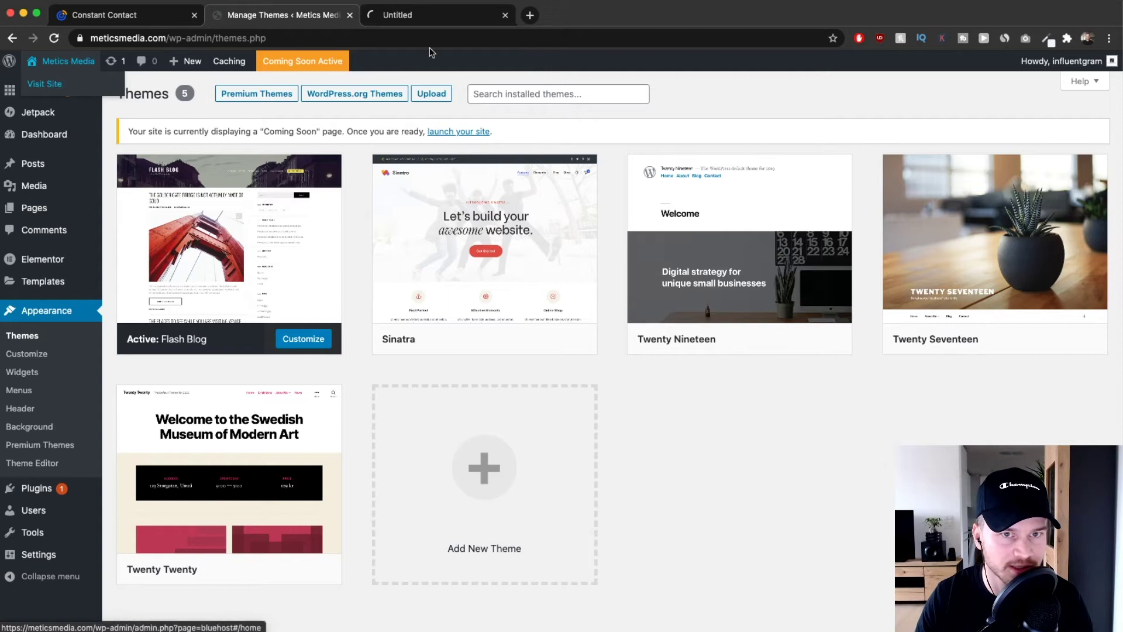
{"action": "left_click", "coordinate": [418, 17]}
{"action": "scroll", "coordinate": [586, 192], "scroll_direction": "down", "scroll_amount": 3}
{"action": "scroll", "coordinate": [585, 191], "scroll_direction": "down", "scroll_amount": 10}
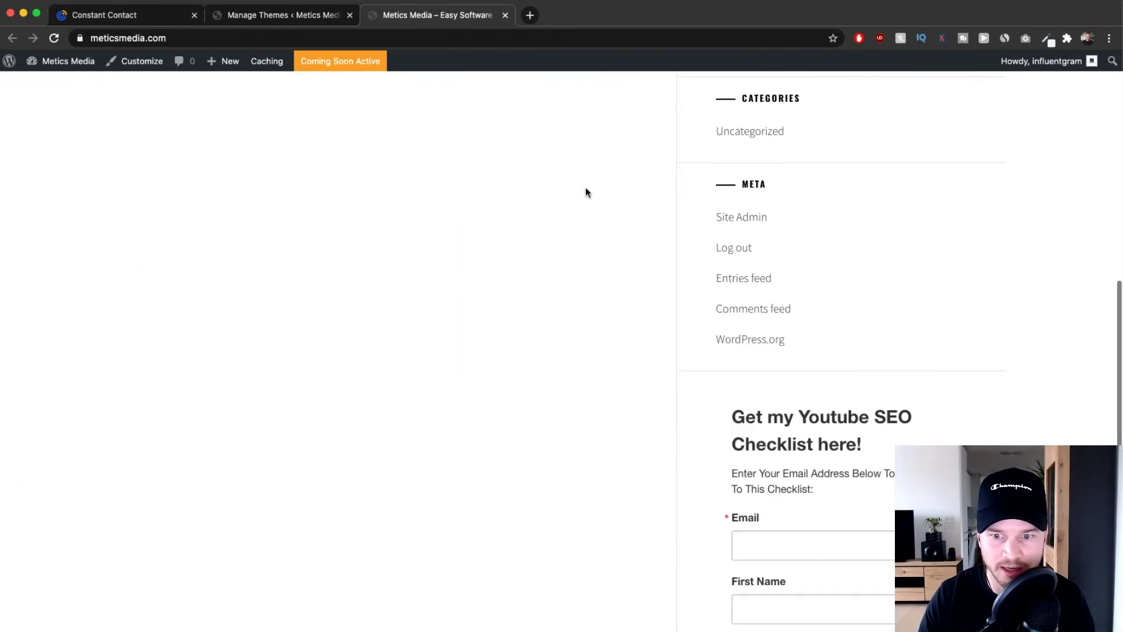
{"action": "scroll", "coordinate": [731, 168], "scroll_direction": "up", "scroll_amount": 2}
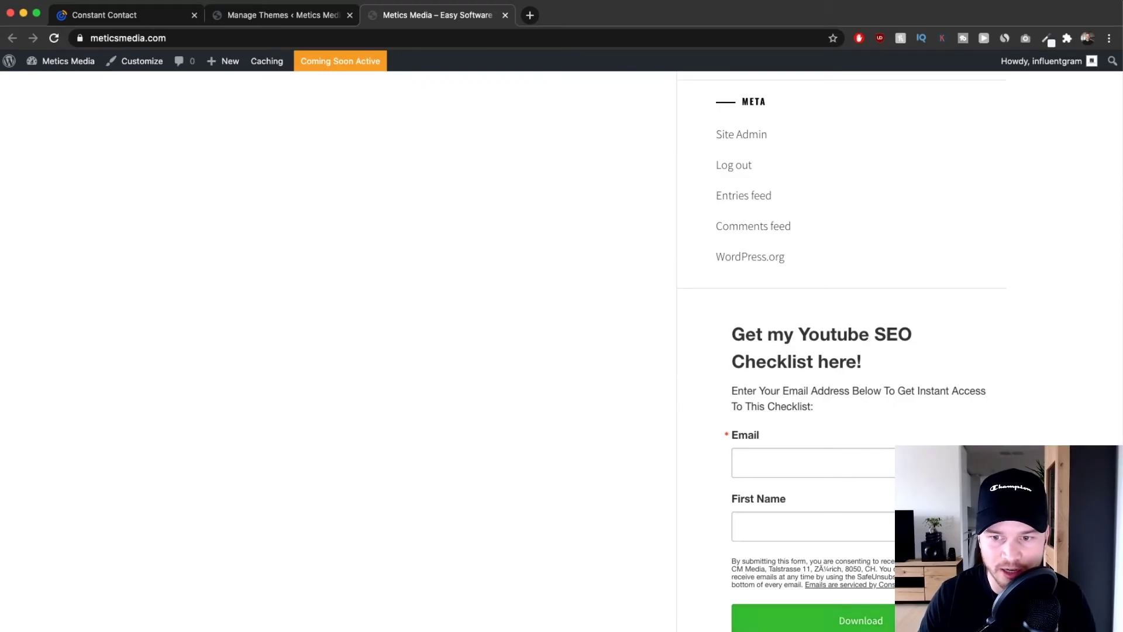
{"action": "scroll", "coordinate": [830, 392], "scroll_direction": "down", "scroll_amount": 2}
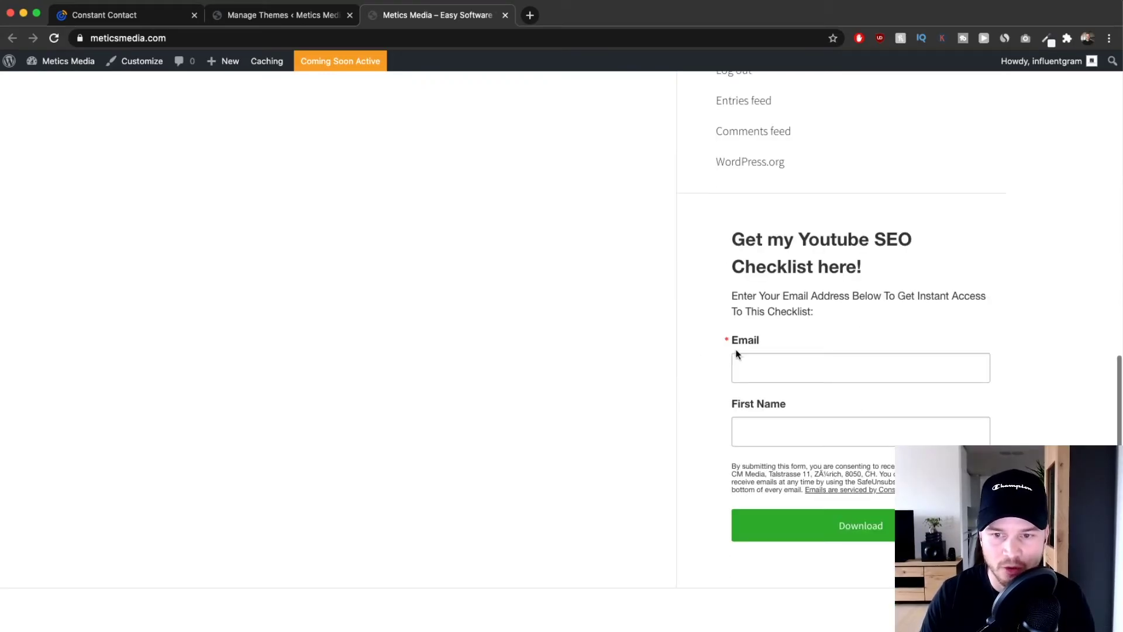
{"action": "left_click", "coordinate": [771, 358]}
{"action": "left_click", "coordinate": [777, 442]}
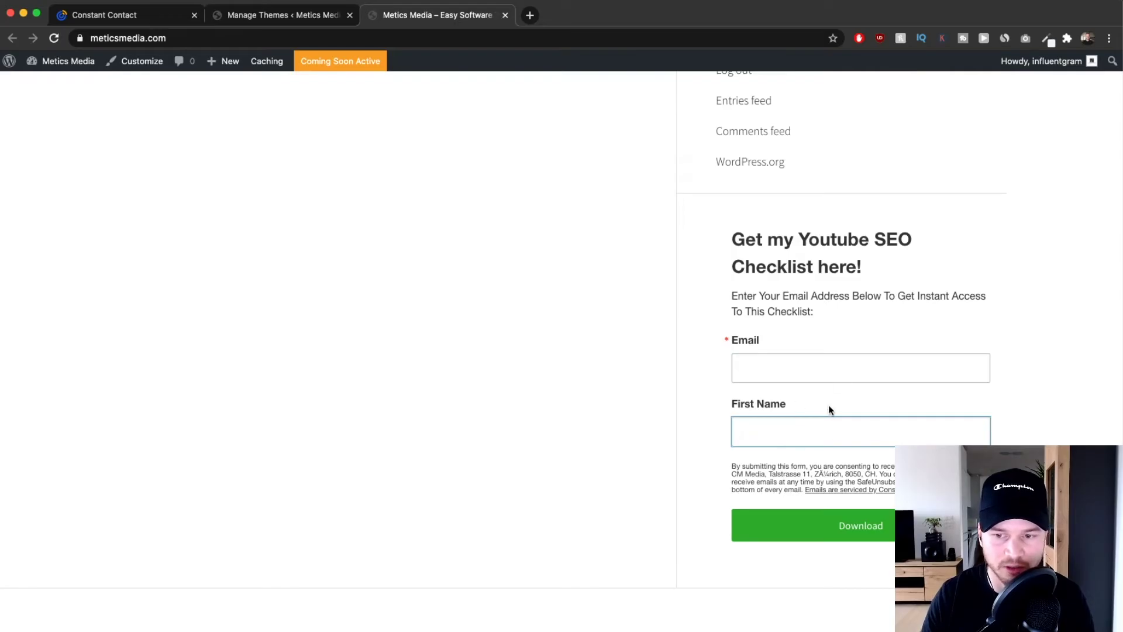
{"action": "scroll", "coordinate": [816, 424], "scroll_direction": "up", "scroll_amount": 15}
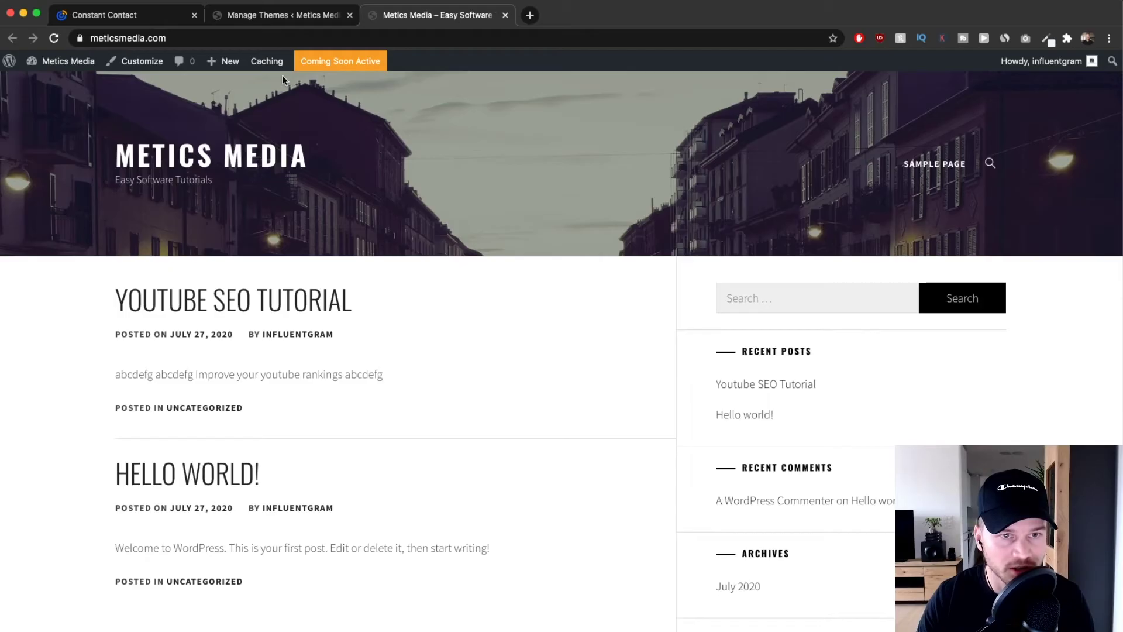
Open the Youtube SEO Tutorial post from All Posts for editing.
{"action": "left_click", "coordinate": [267, 15]}
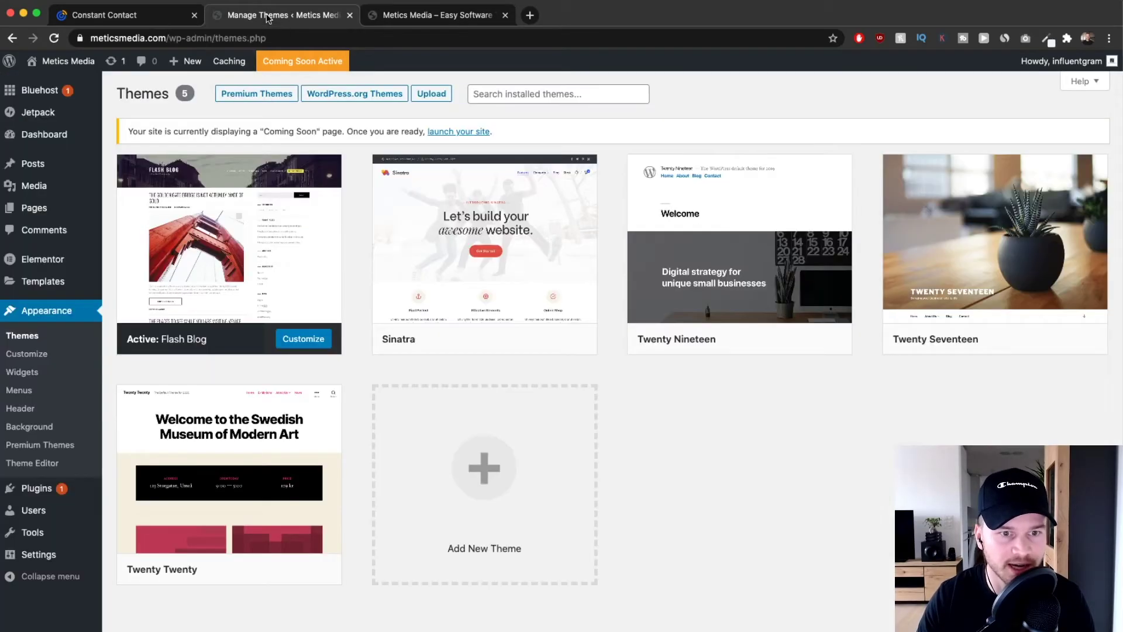
{"action": "mouse_move", "coordinate": [70, 168]}
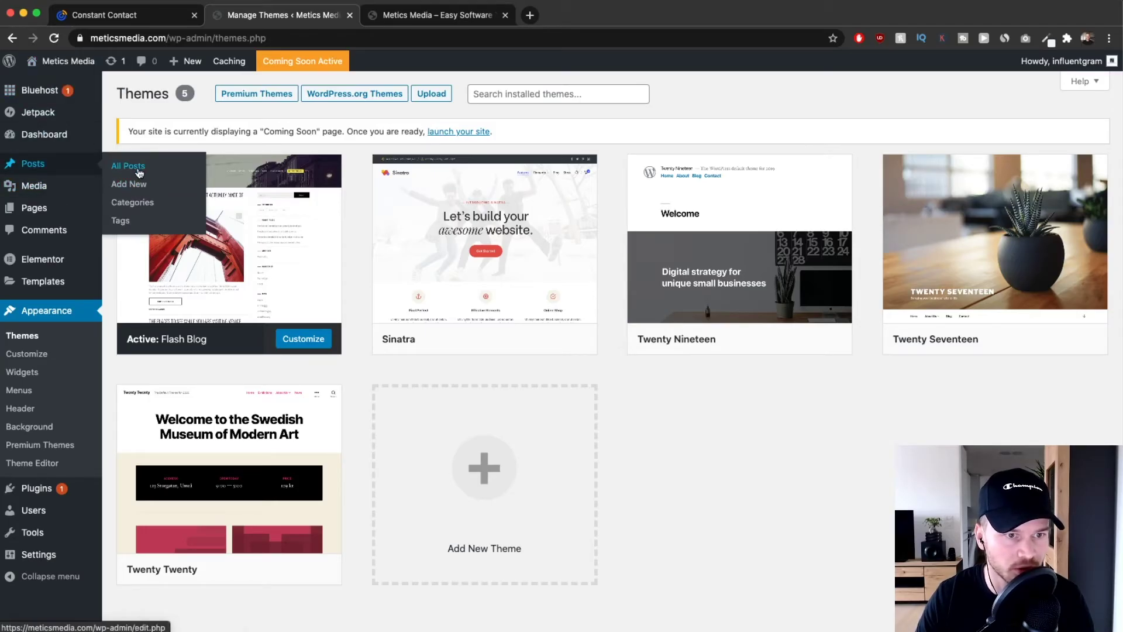
{"action": "left_click", "coordinate": [138, 170]}
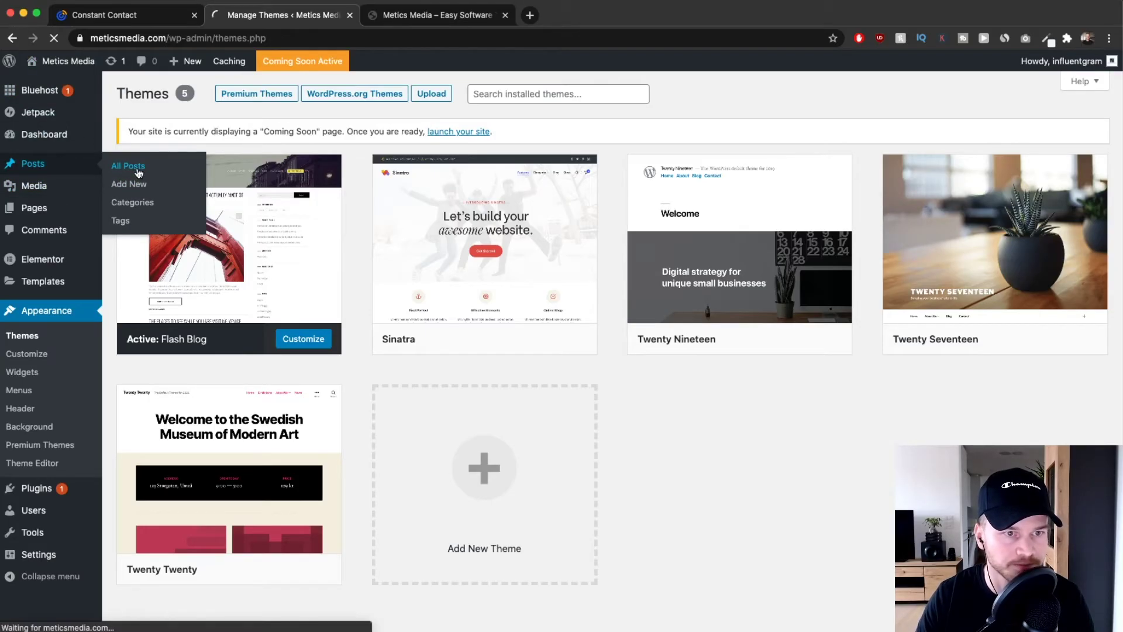
{"action": "left_click", "coordinate": [211, 229]}
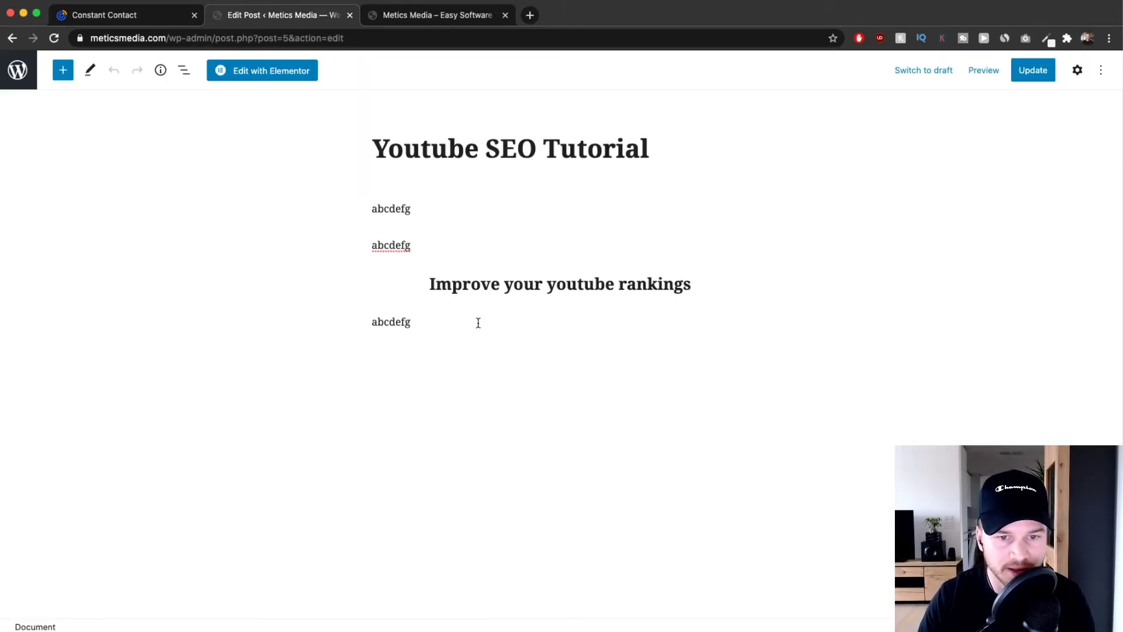
Add a new paragraph reading 999 after the last abcdefg paragraph.
{"action": "left_click", "coordinate": [427, 325]}
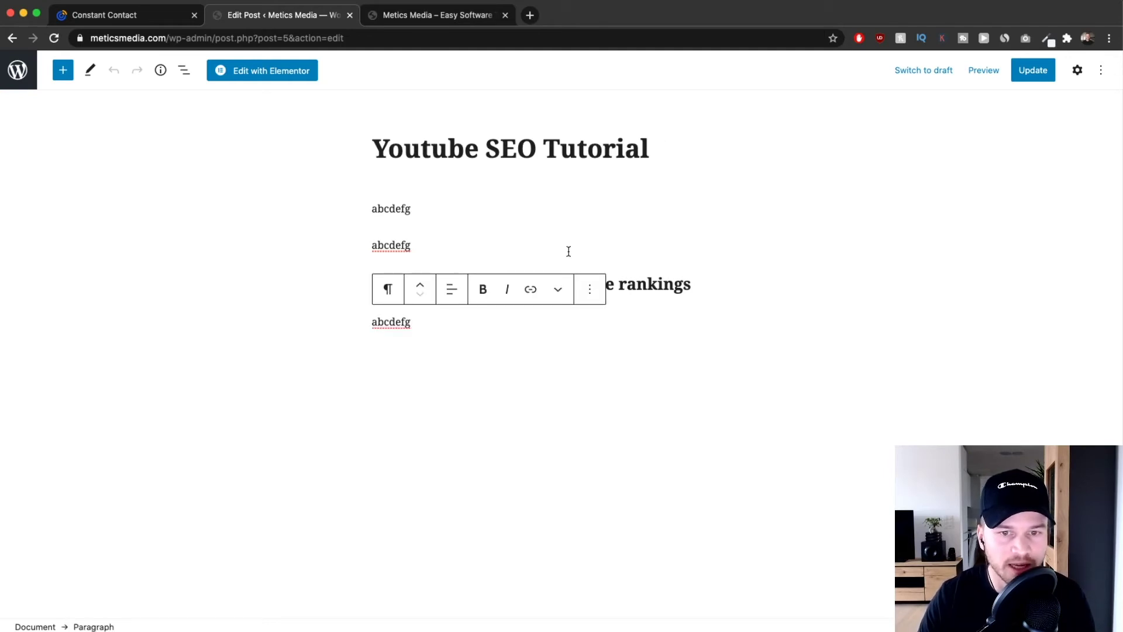
{"action": "left_click", "coordinate": [601, 198]}
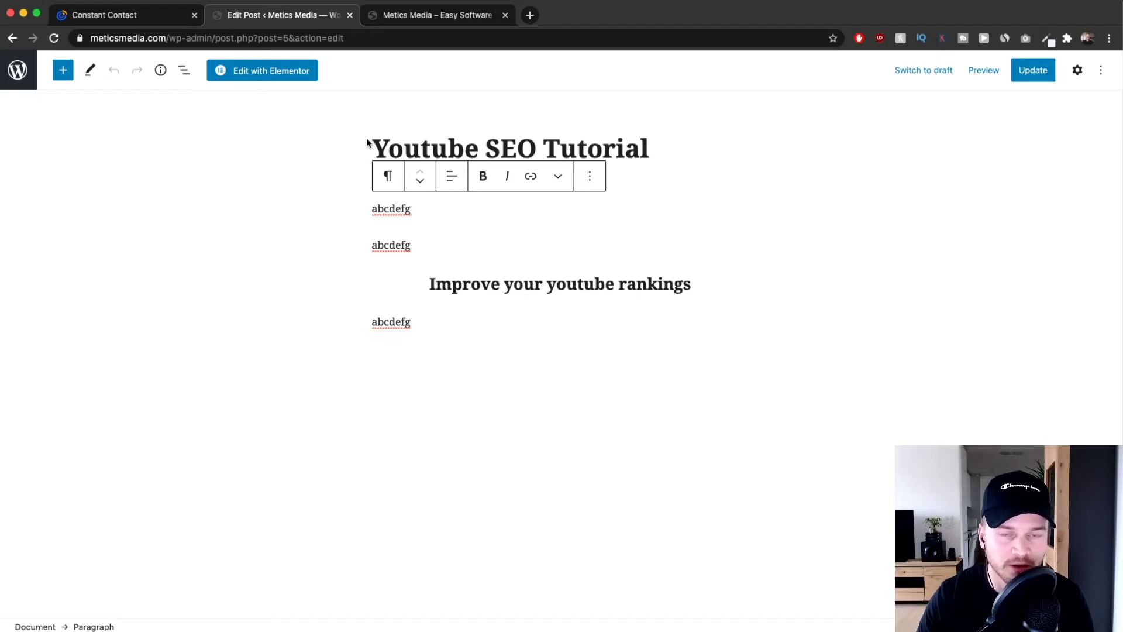
{"action": "left_click_drag", "start_coordinate": [372, 140], "coordinate": [690, 143]}
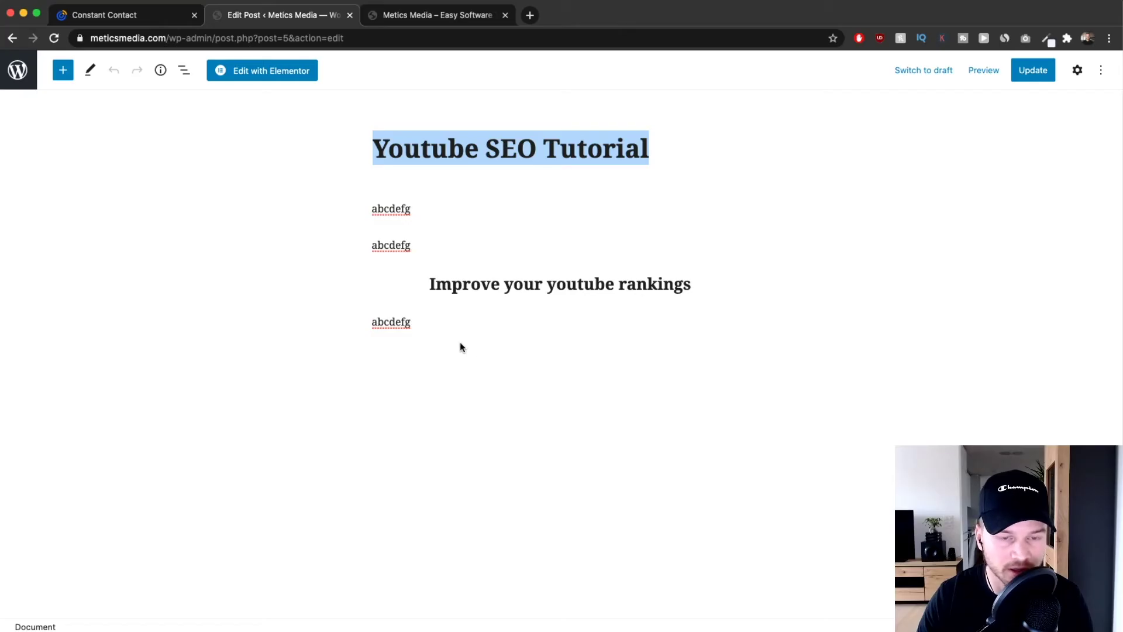
{"action": "left_click", "coordinate": [434, 322]}
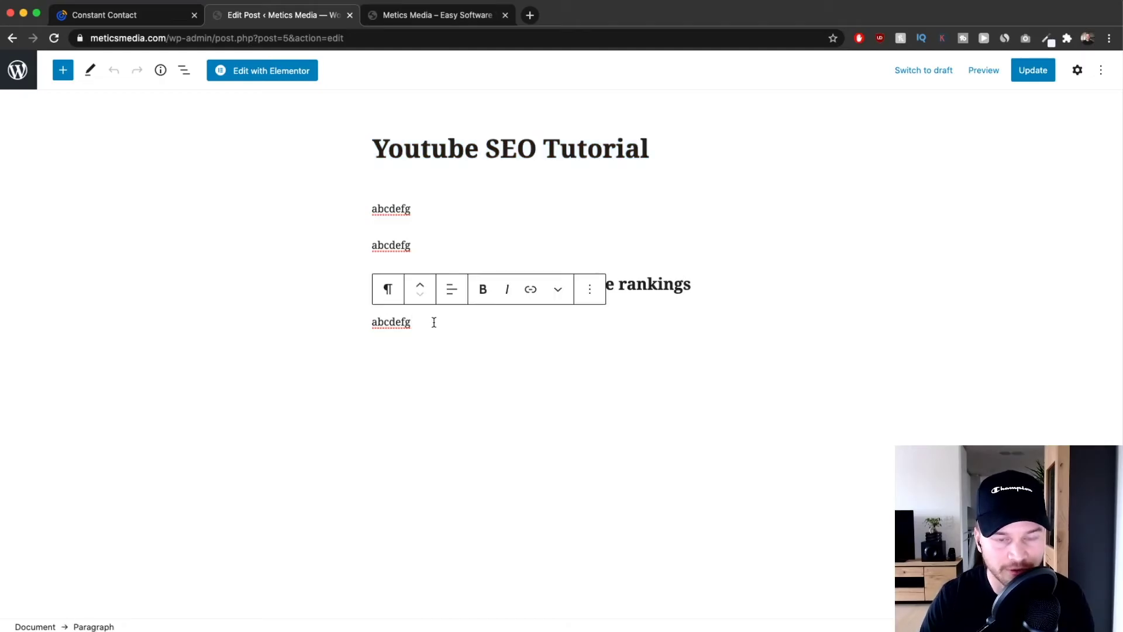
{"action": "left_click", "coordinate": [437, 204]}
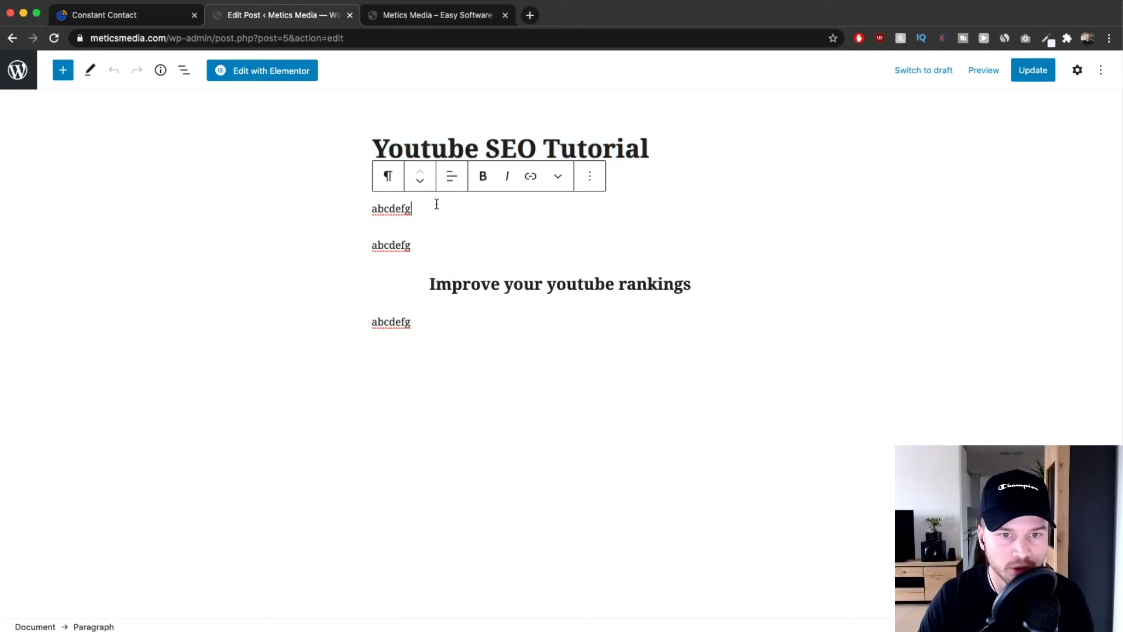
{"action": "left_click", "coordinate": [425, 321]}
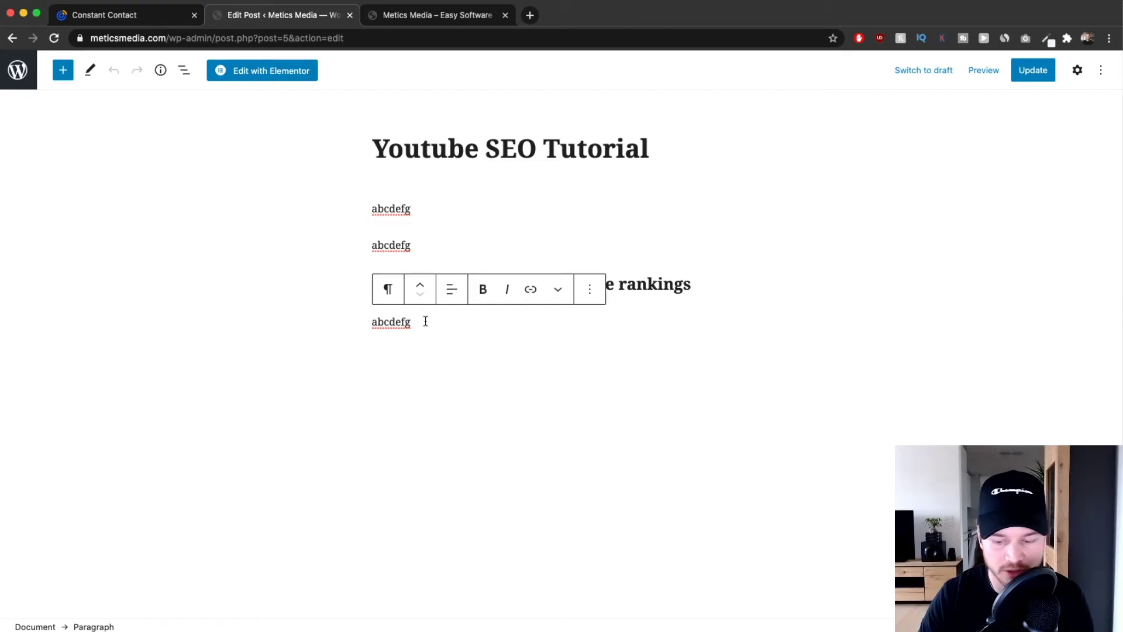
{"action": "key", "text": "Return"}
{"action": "key", "text": "Return"}
{"action": "left_click", "coordinate": [395, 356]}
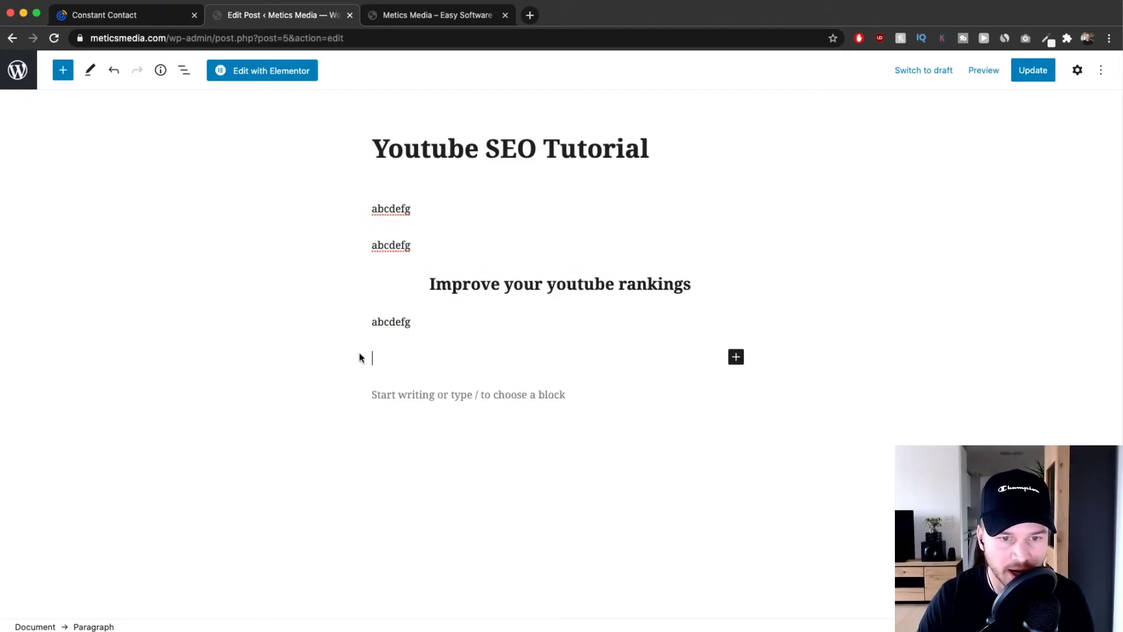
{"action": "type", "text": "999"}
{"action": "left_click_drag", "start_coordinate": [396, 362], "coordinate": [344, 361]}
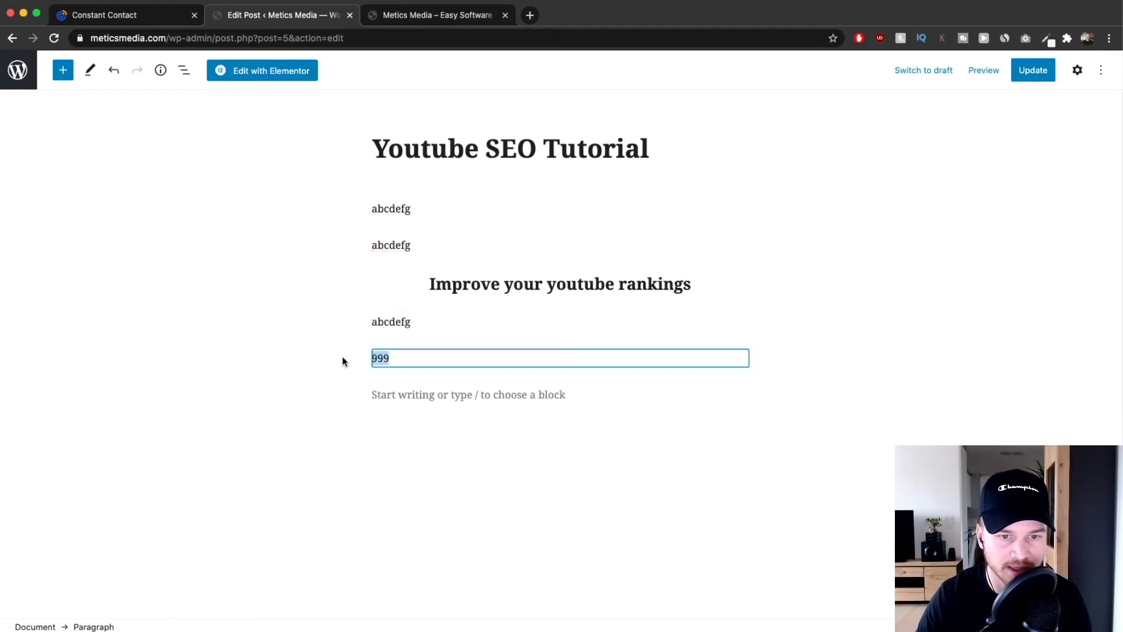
{"action": "left_click", "coordinate": [400, 366]}
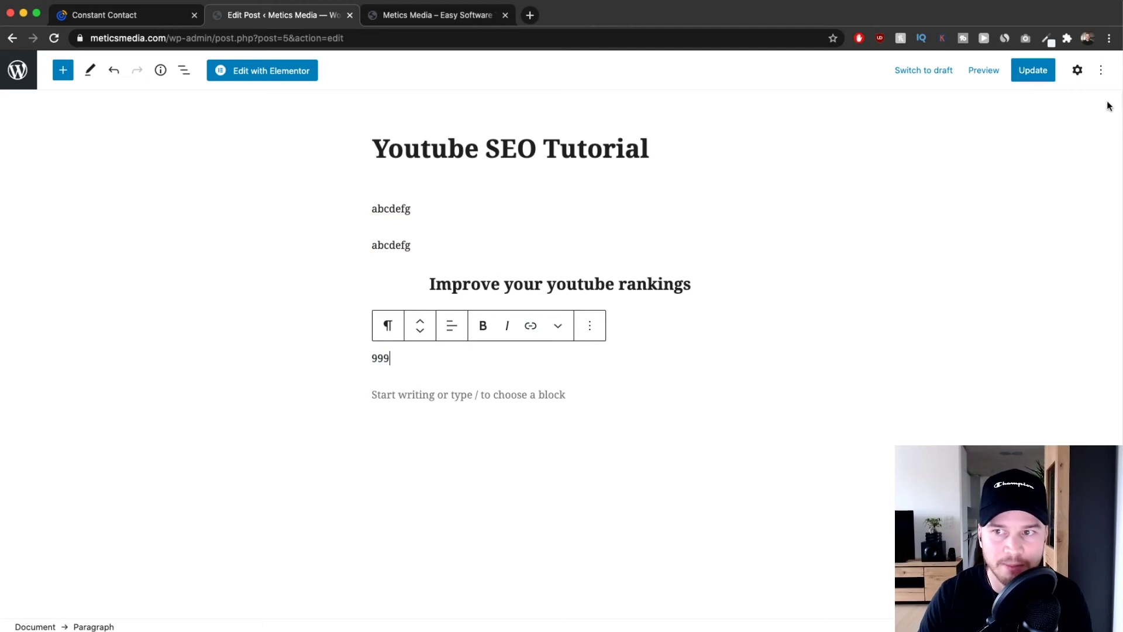
Switch the post to the code editor and select the 999 placeholder.
{"action": "left_click", "coordinate": [1102, 70]}
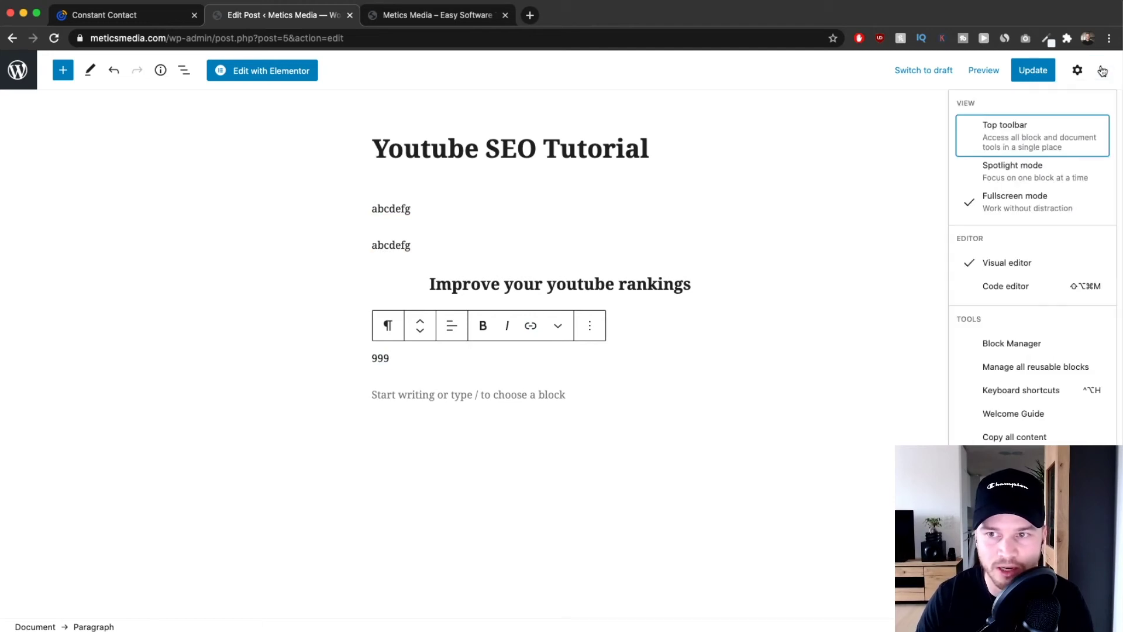
{"action": "left_click", "coordinate": [1006, 286]}
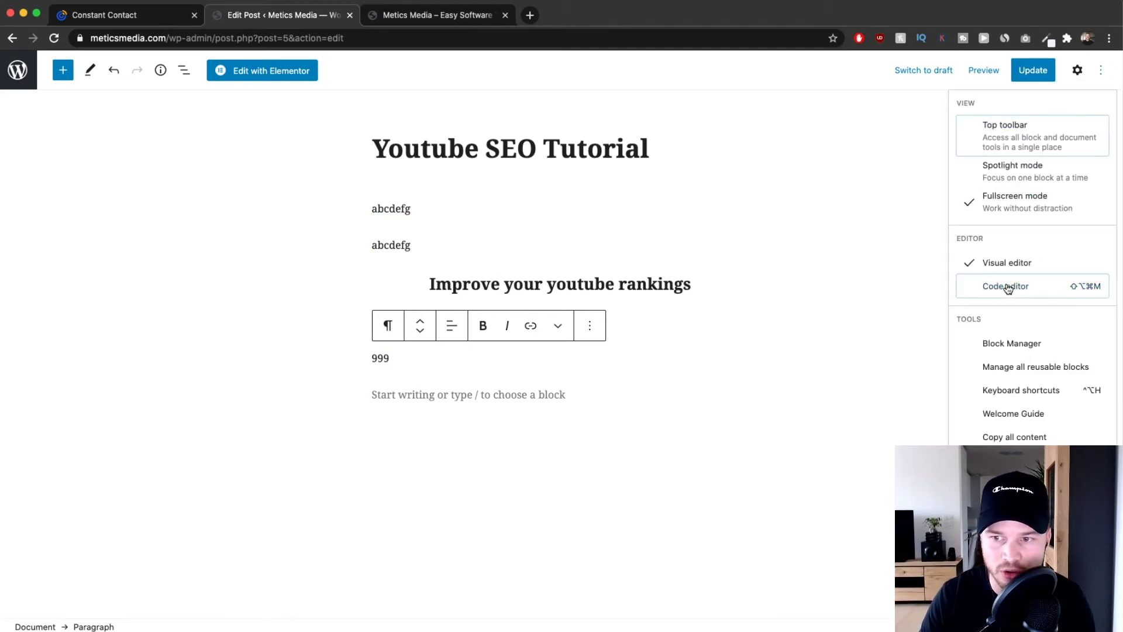
{"action": "left_click", "coordinate": [427, 284]}
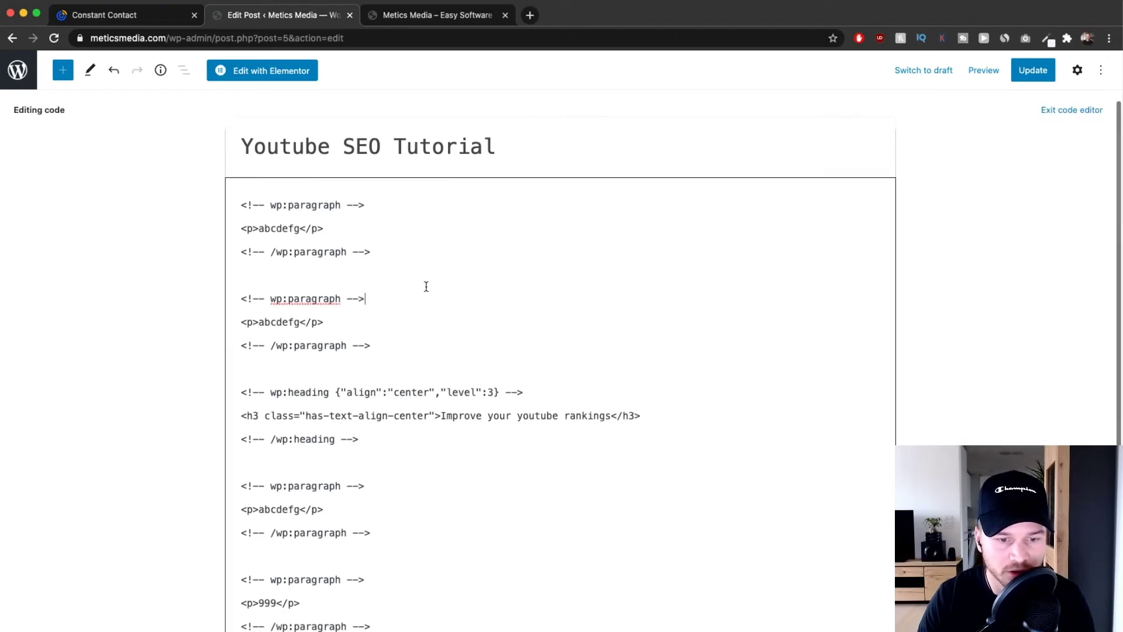
{"action": "scroll", "coordinate": [409, 292], "scroll_direction": "down", "scroll_amount": 5}
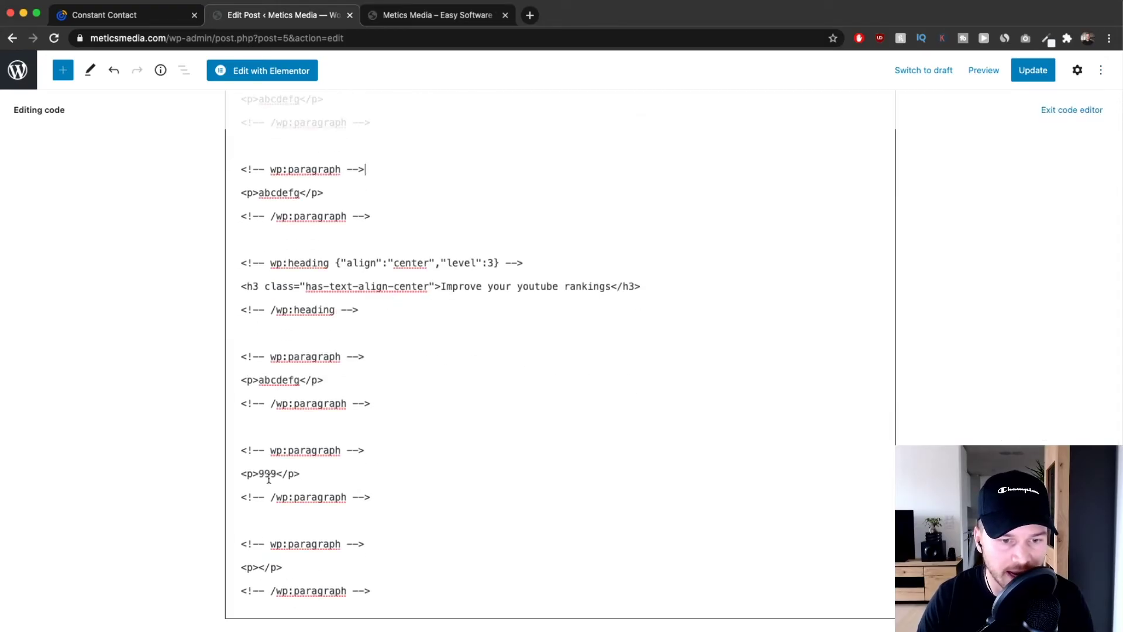
{"action": "scroll", "coordinate": [269, 478], "scroll_direction": "up", "scroll_amount": 5}
{"action": "left_click_drag", "start_coordinate": [253, 470], "coordinate": [280, 470]}
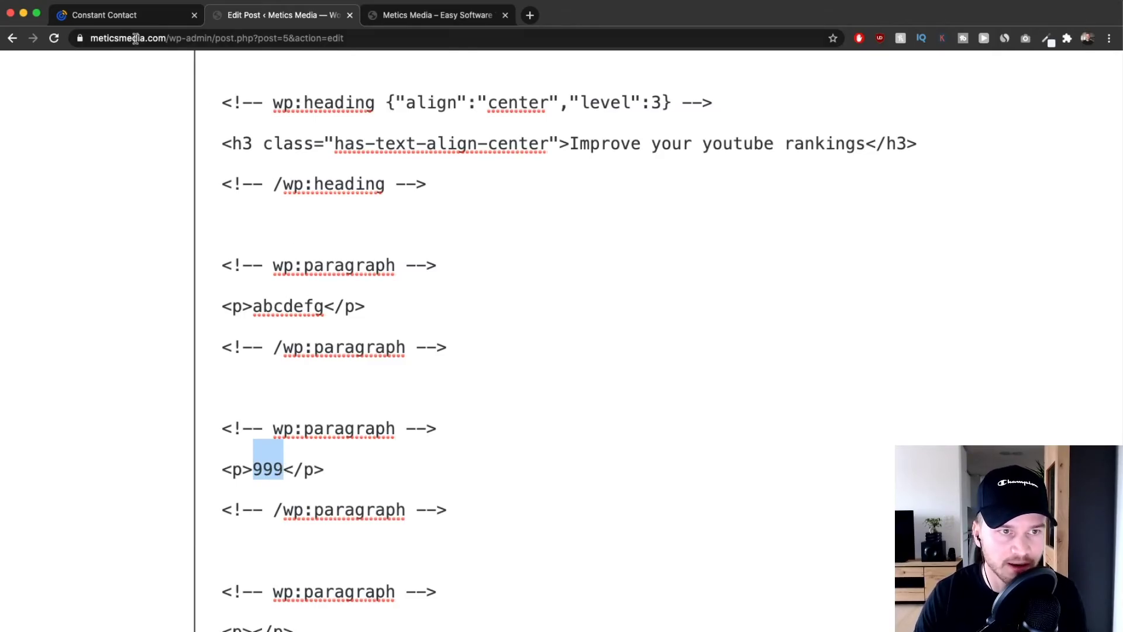
Replace 999 with the copied Constant Contact inline form code and update the post.
{"action": "left_click", "coordinate": [127, 17]}
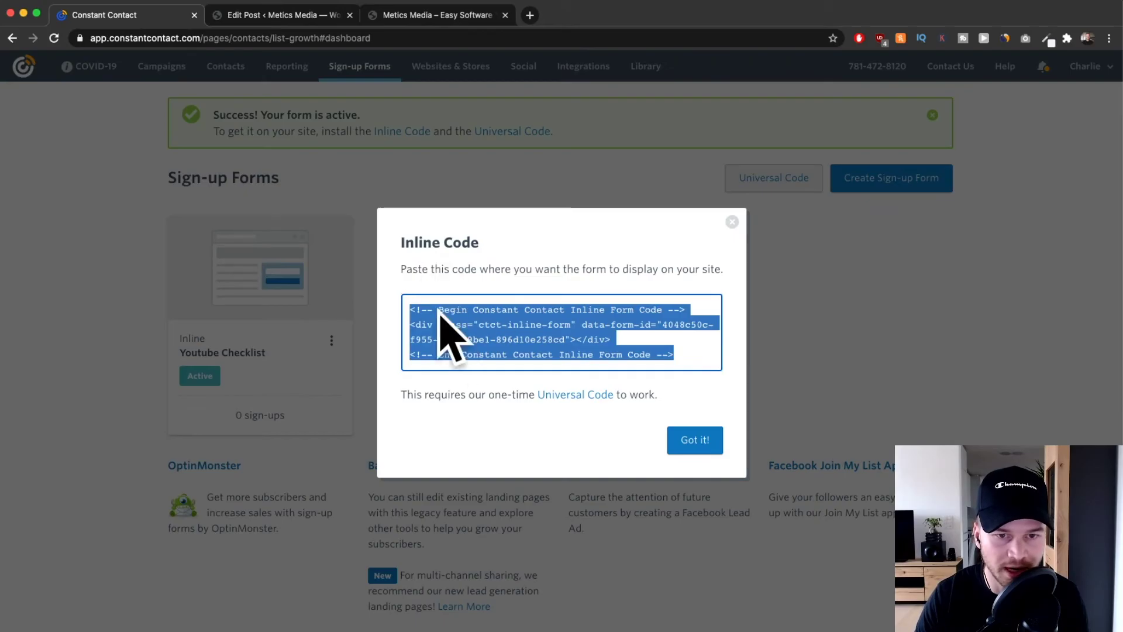
{"action": "left_click", "coordinate": [489, 325]}
{"action": "left_click", "coordinate": [278, 15]}
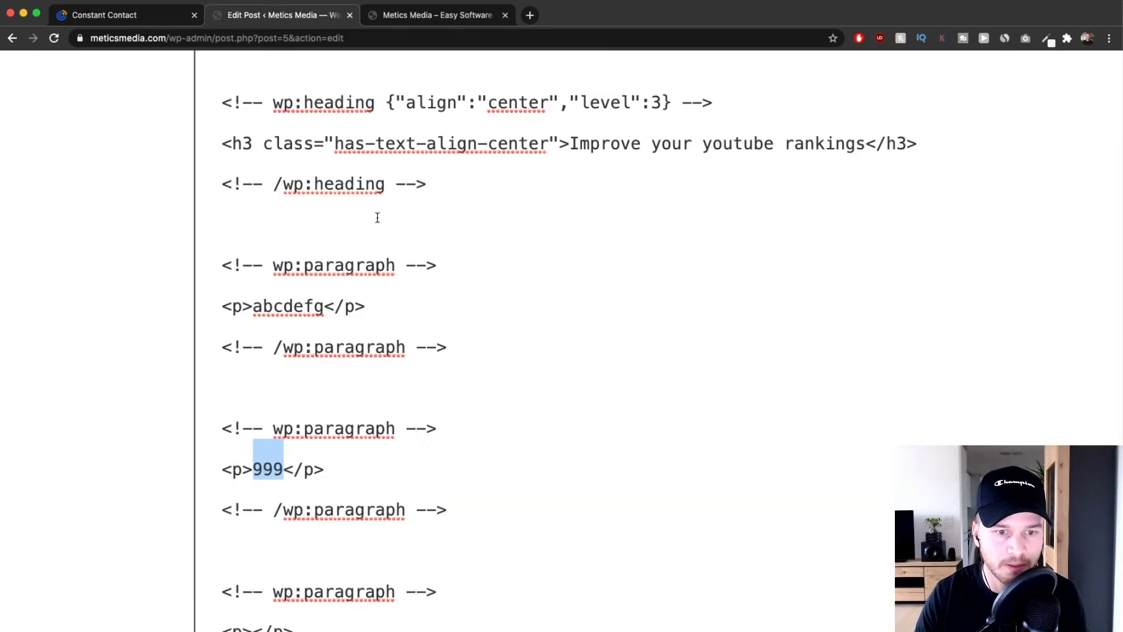
{"action": "scroll", "coordinate": [328, 431], "scroll_direction": "down", "scroll_amount": 3}
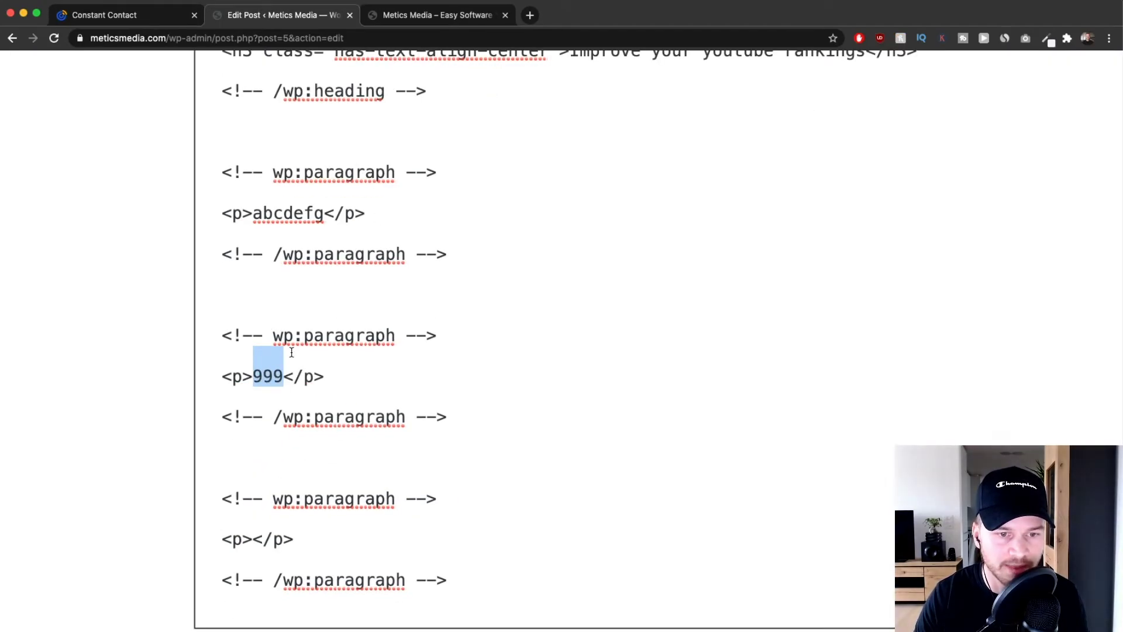
{"action": "right_click", "coordinate": [267, 375]}
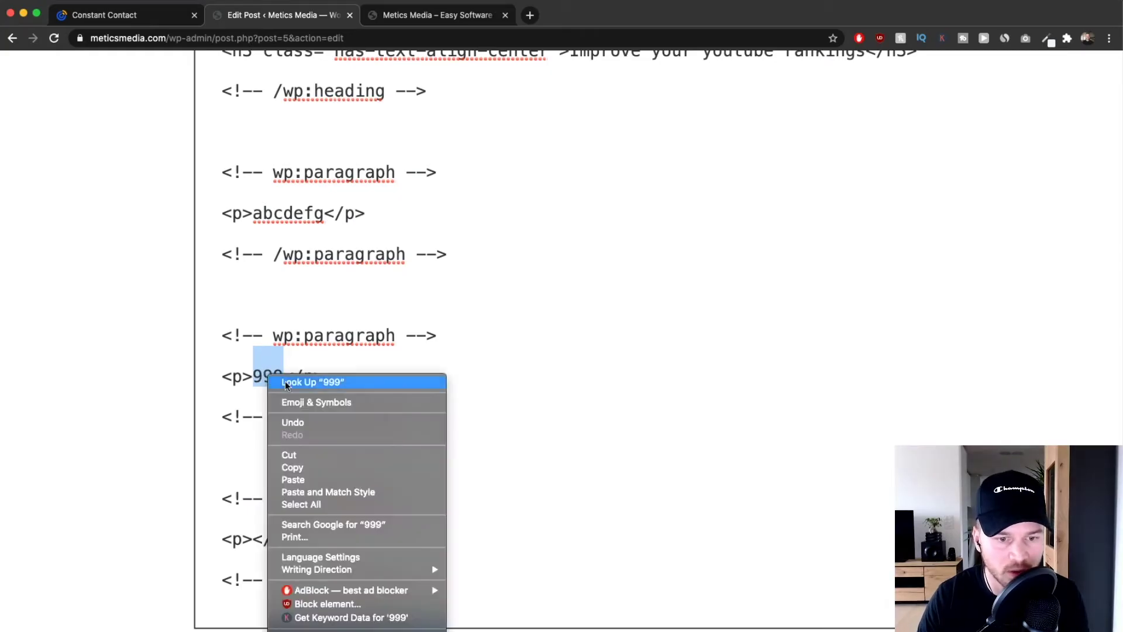
{"action": "left_click", "coordinate": [293, 480]}
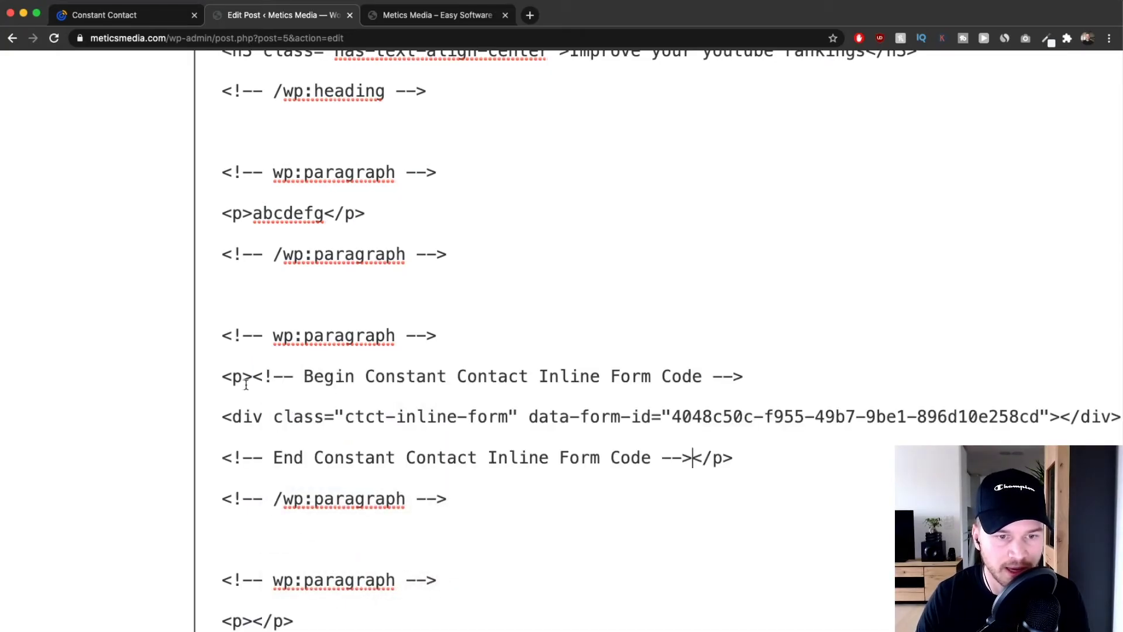
{"action": "scroll", "coordinate": [449, 412], "scroll_direction": "down", "scroll_amount": 5}
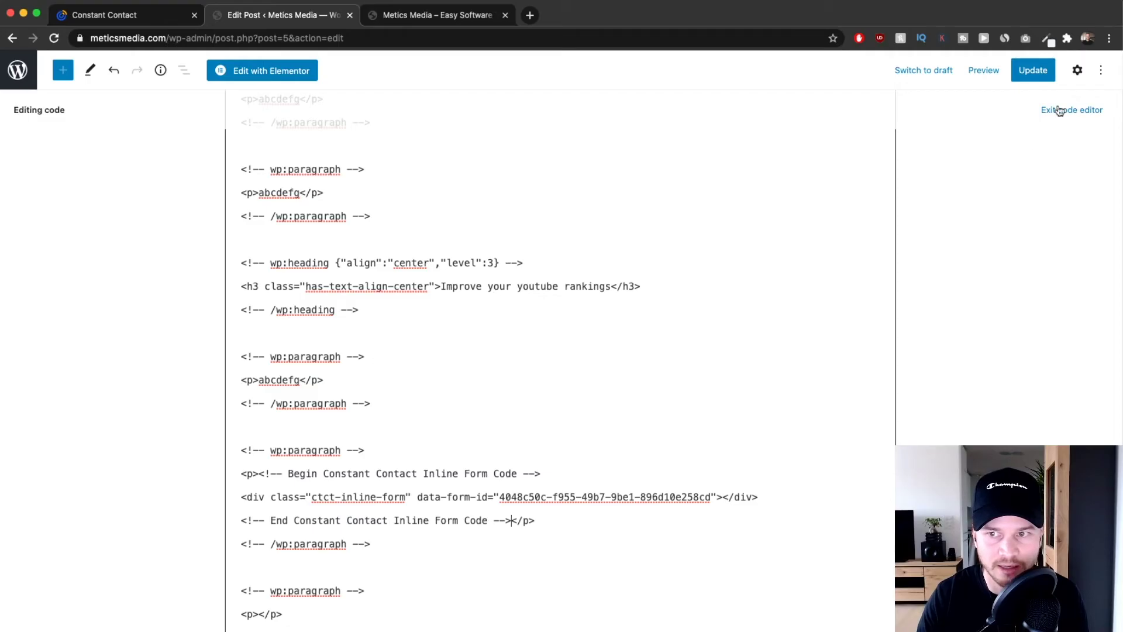
{"action": "left_click", "coordinate": [1035, 70]}
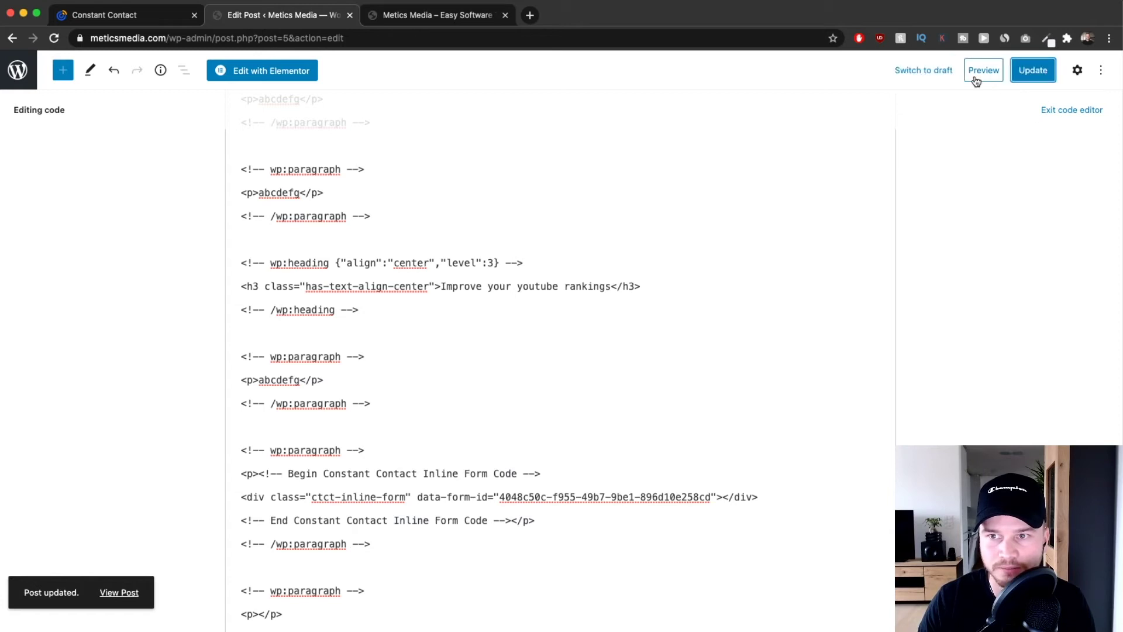
{"action": "left_click", "coordinate": [983, 70]}
Preview the post in a new tab and check the checklist form's green Download button.
{"action": "left_click", "coordinate": [907, 190]}
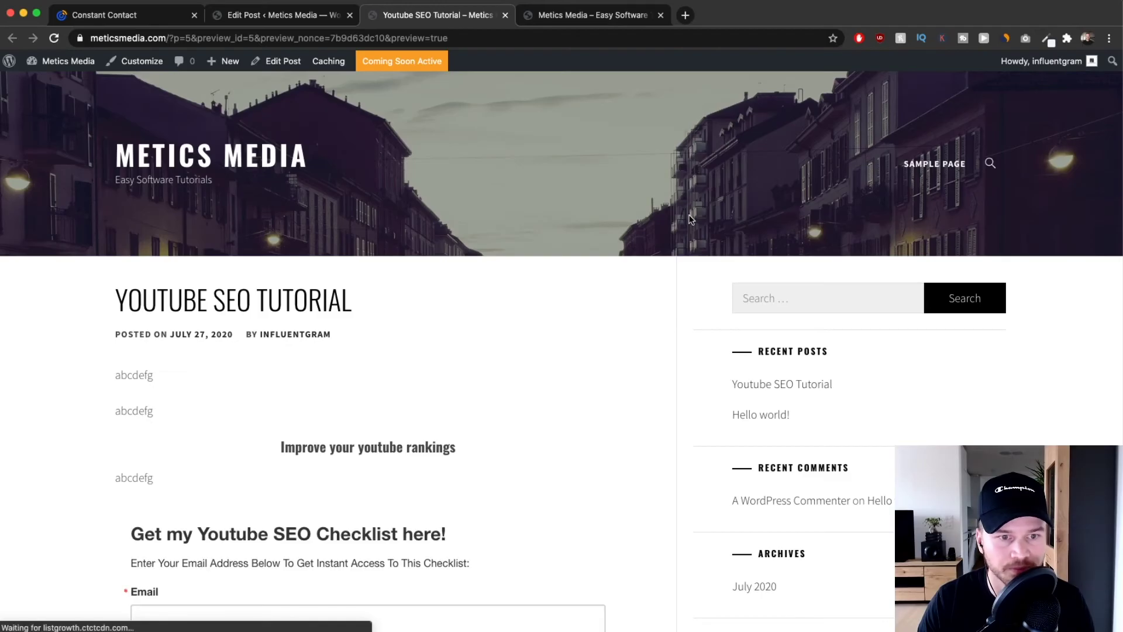
{"action": "scroll", "coordinate": [476, 252], "scroll_direction": "down", "scroll_amount": 5}
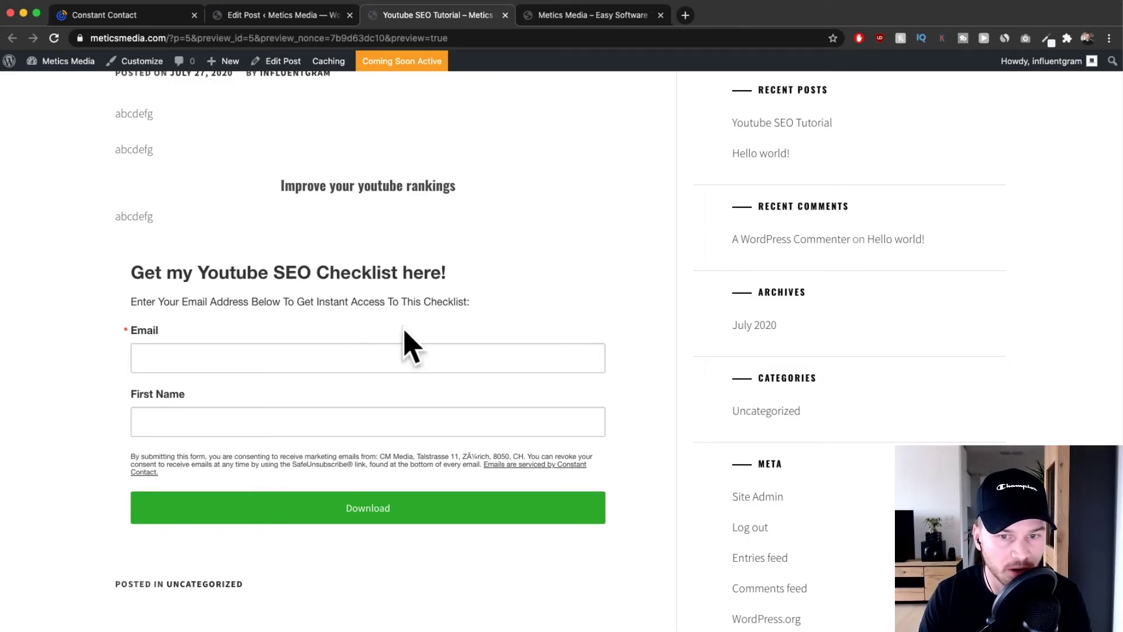
{"action": "scroll", "coordinate": [406, 333], "scroll_direction": "down", "scroll_amount": 7}
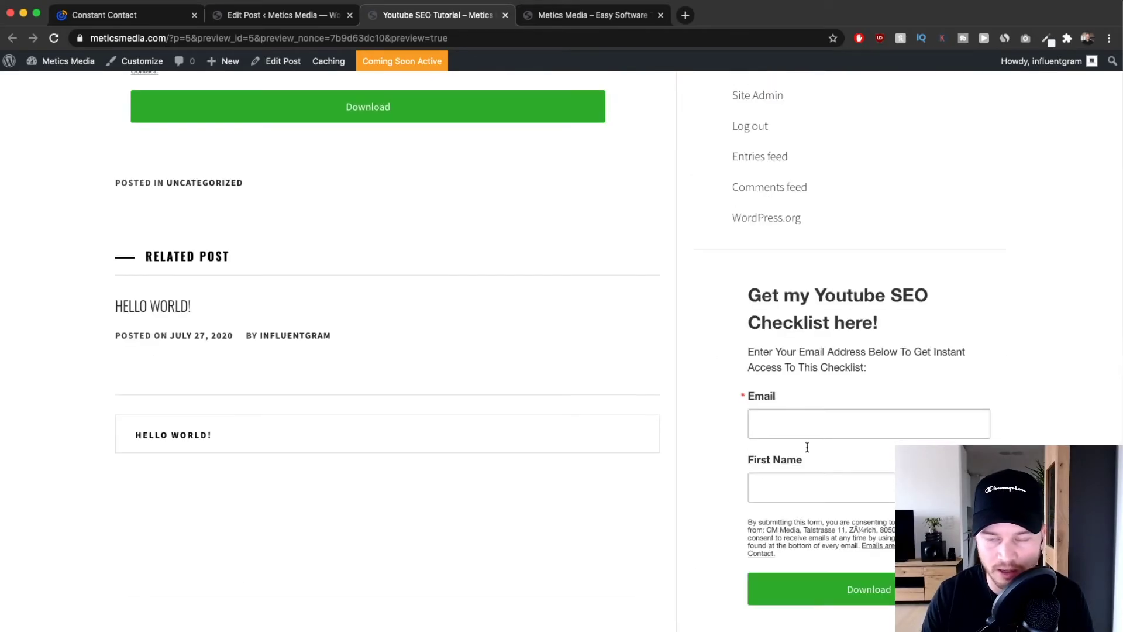
{"action": "scroll", "coordinate": [889, 392], "scroll_direction": "up", "scroll_amount": 9}
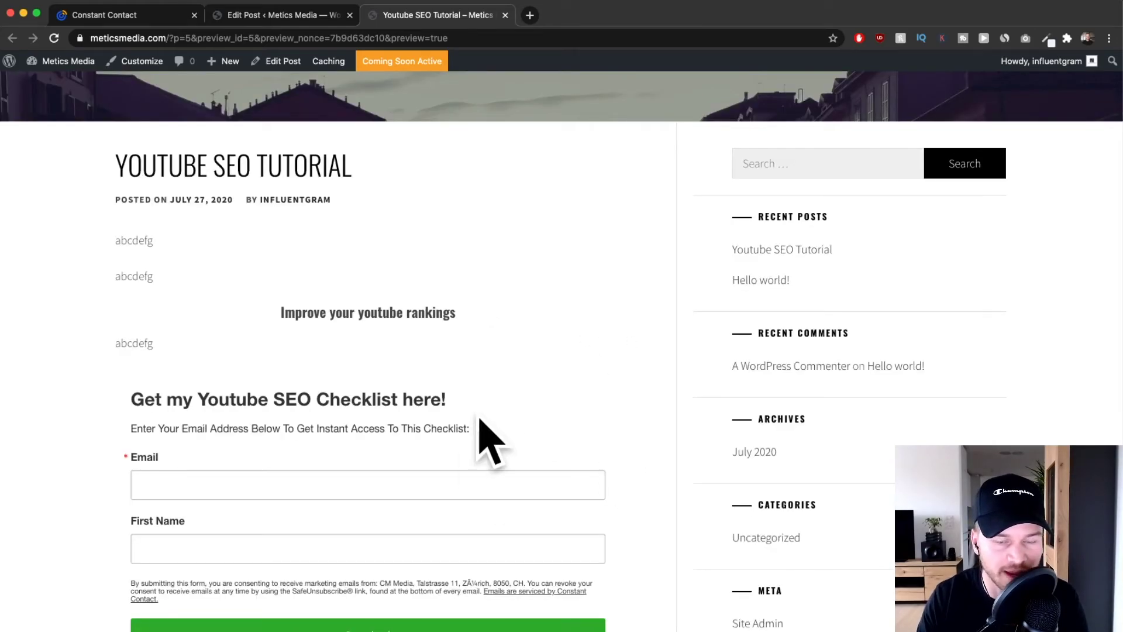
{"action": "scroll", "coordinate": [476, 439], "scroll_direction": "down", "scroll_amount": 2}
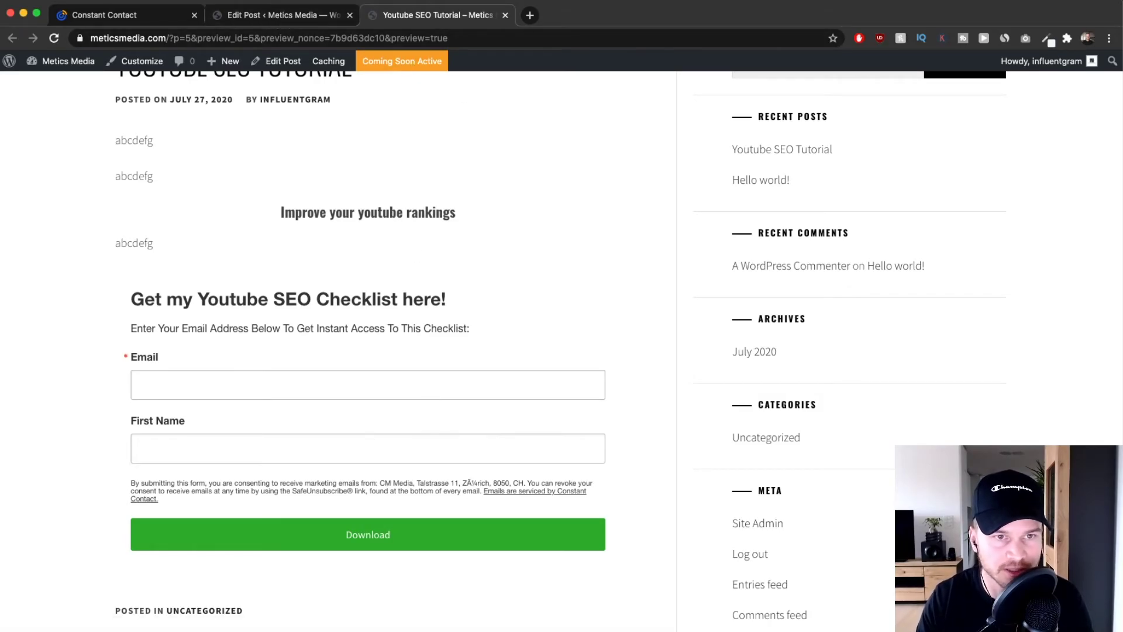
{"action": "left_click", "coordinate": [250, 22]}
{"action": "left_click", "coordinate": [130, 18]}
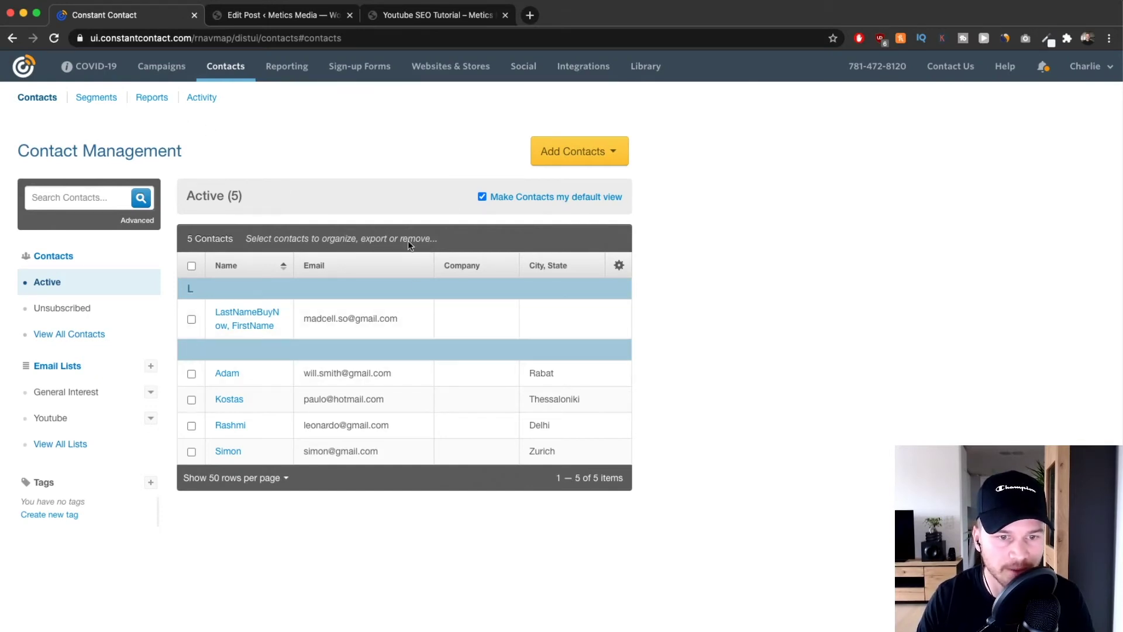
{"action": "left_click", "coordinate": [225, 67]}
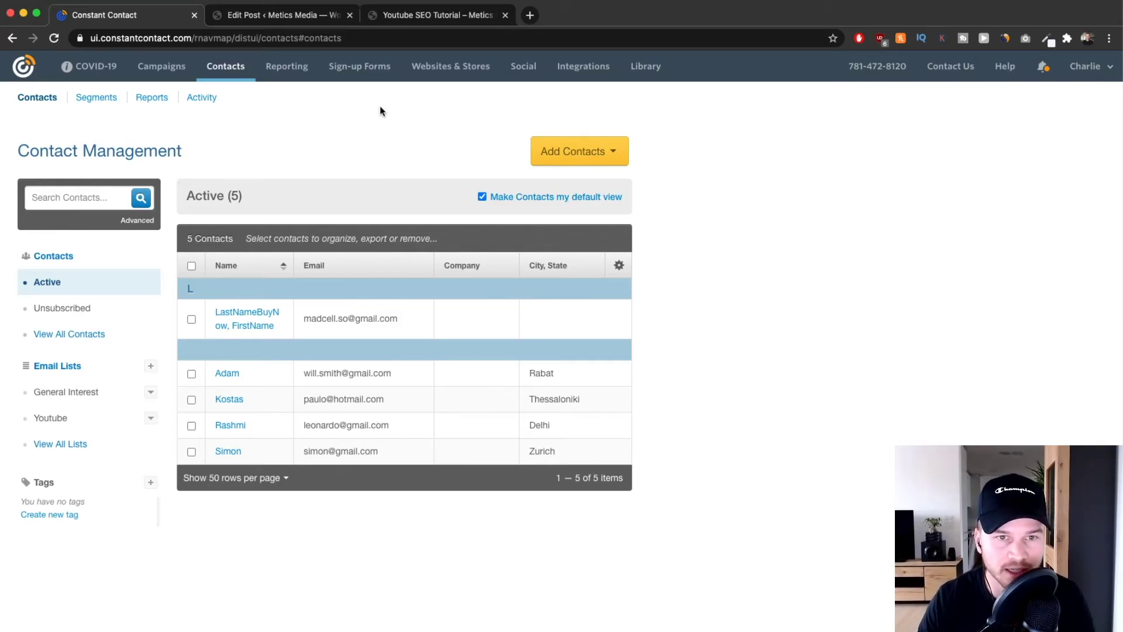
{"action": "scroll", "coordinate": [361, 78], "scroll_direction": "up", "scroll_amount": 5}
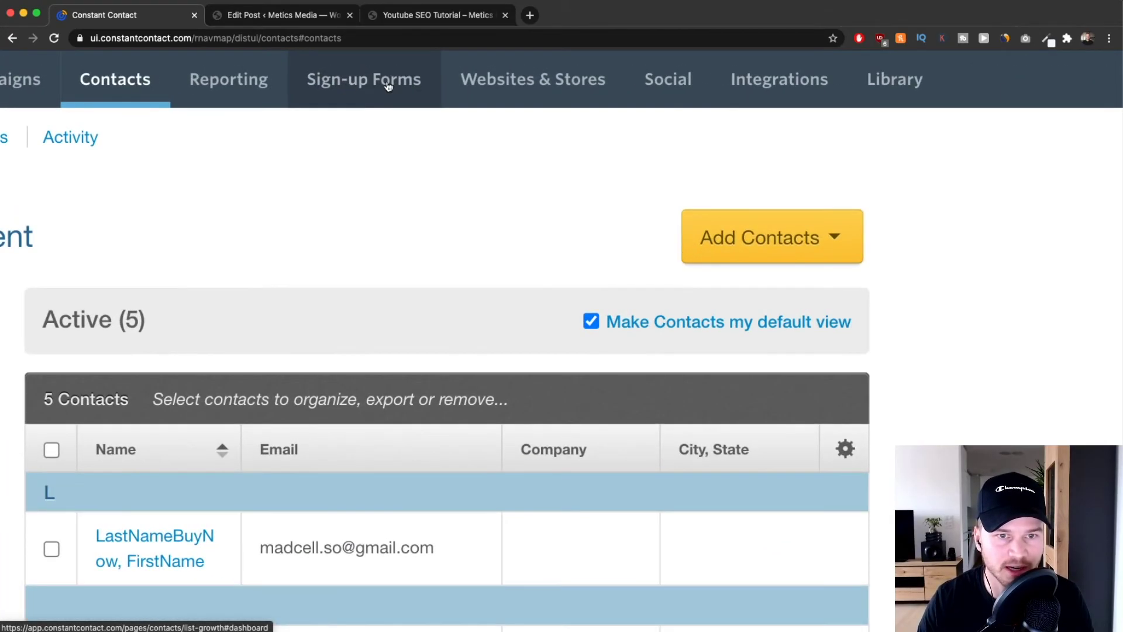
Create a new Lead Generation Landing Page from the Sign-up Forms area.
{"action": "left_click", "coordinate": [388, 87]}
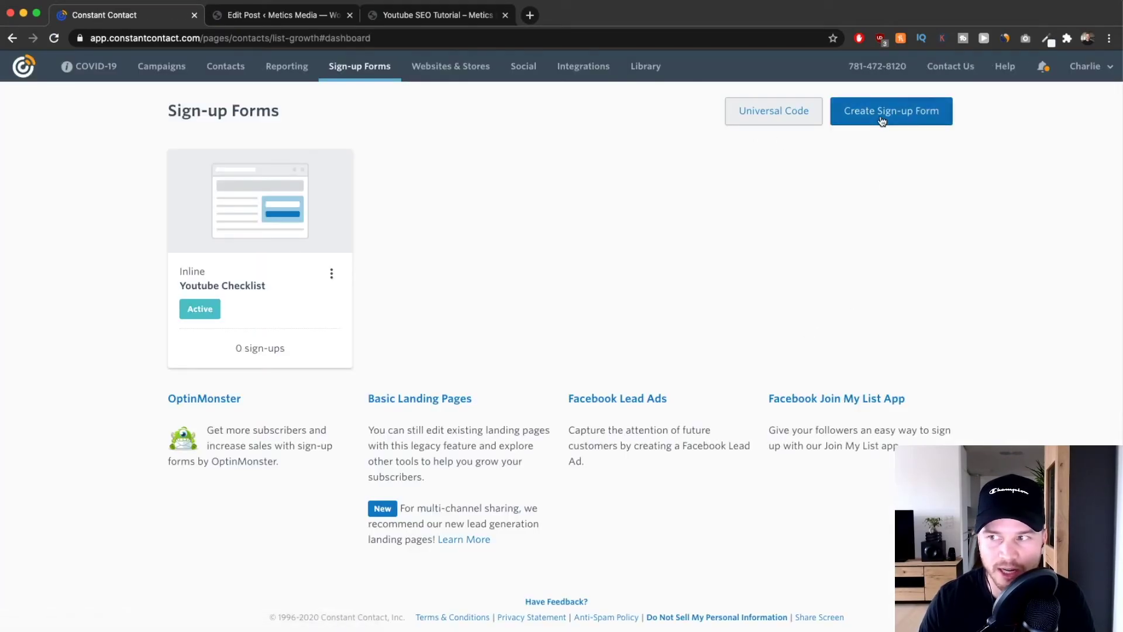
{"action": "left_click", "coordinate": [882, 121]}
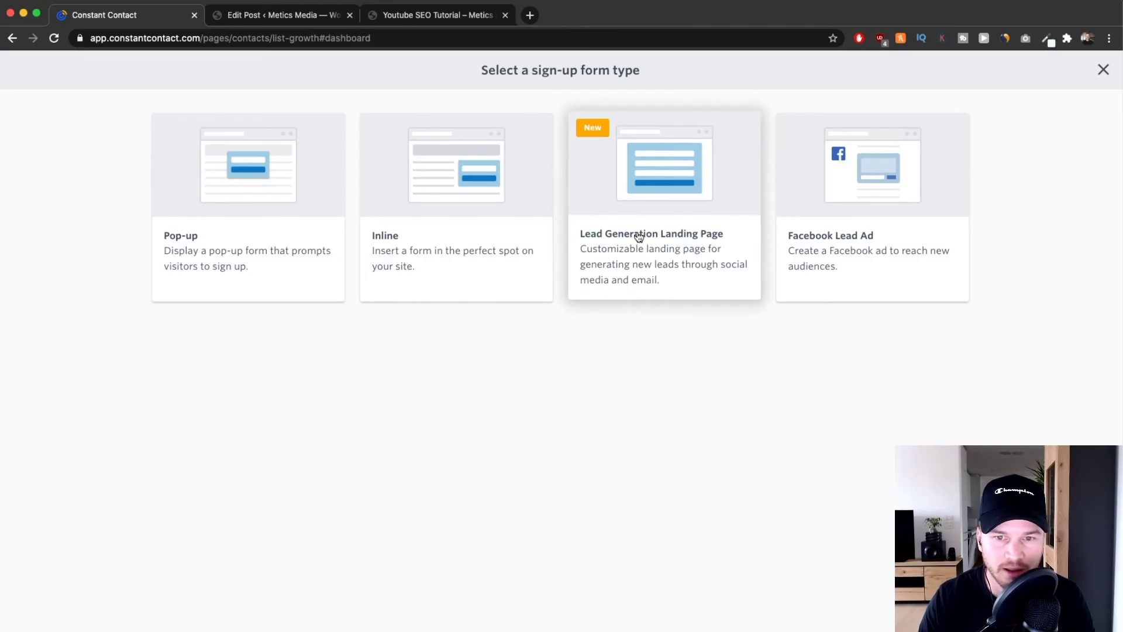
{"action": "left_click", "coordinate": [644, 207]}
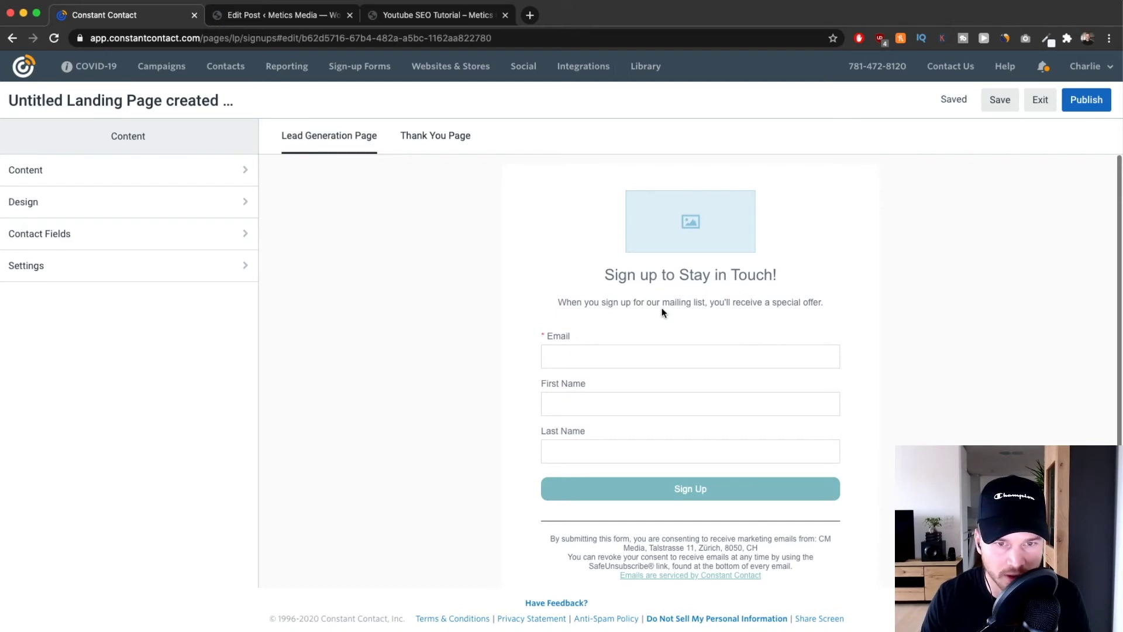
{"action": "mouse_move", "coordinate": [175, 107]}
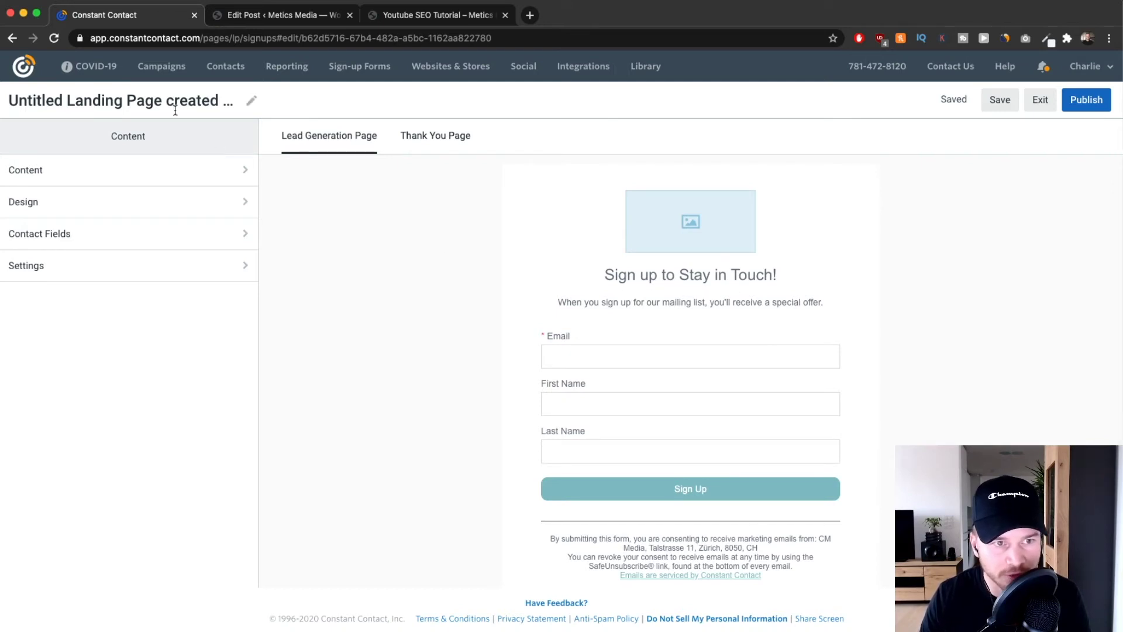
Name the landing page 'Youtube Checklist Landing Page 2', adding 2 after the duplicate-name error.
{"action": "left_click", "coordinate": [251, 100]}
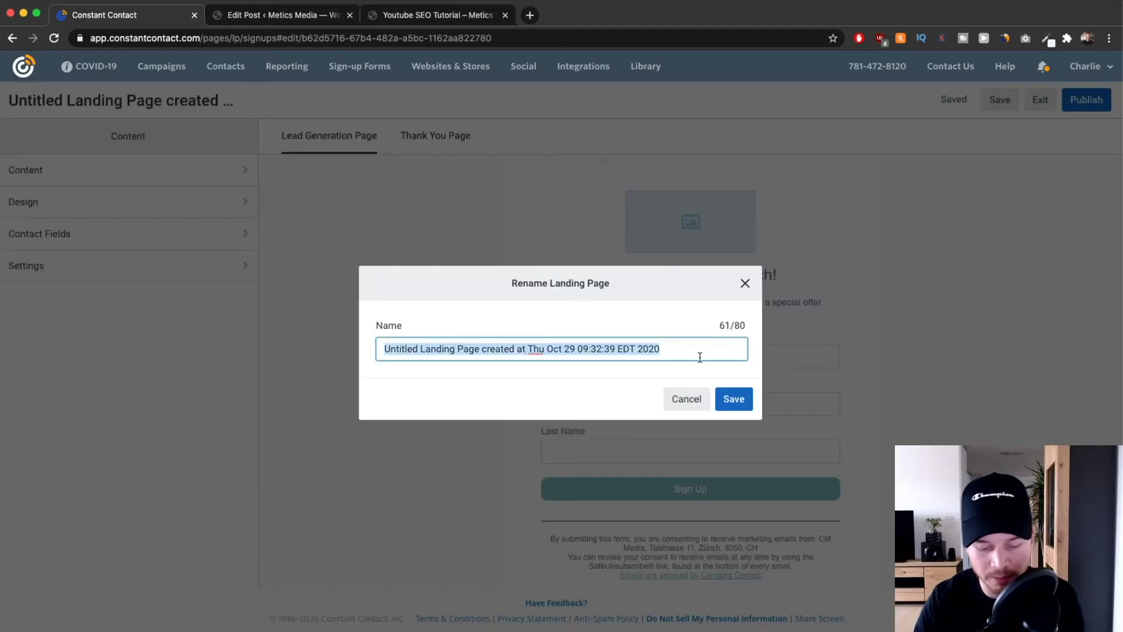
{"action": "type", "text": "Youbt"}
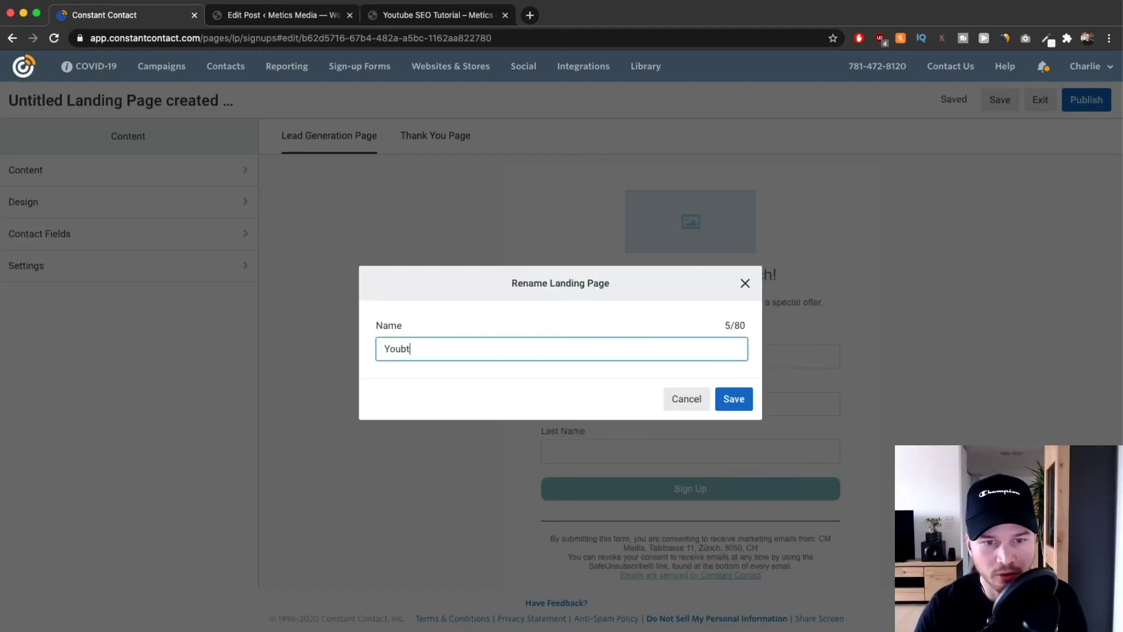
{"action": "key", "text": "BackSpace"}
{"action": "key", "text": "BackSpace"}
{"action": "type", "text": "tube Ch"}
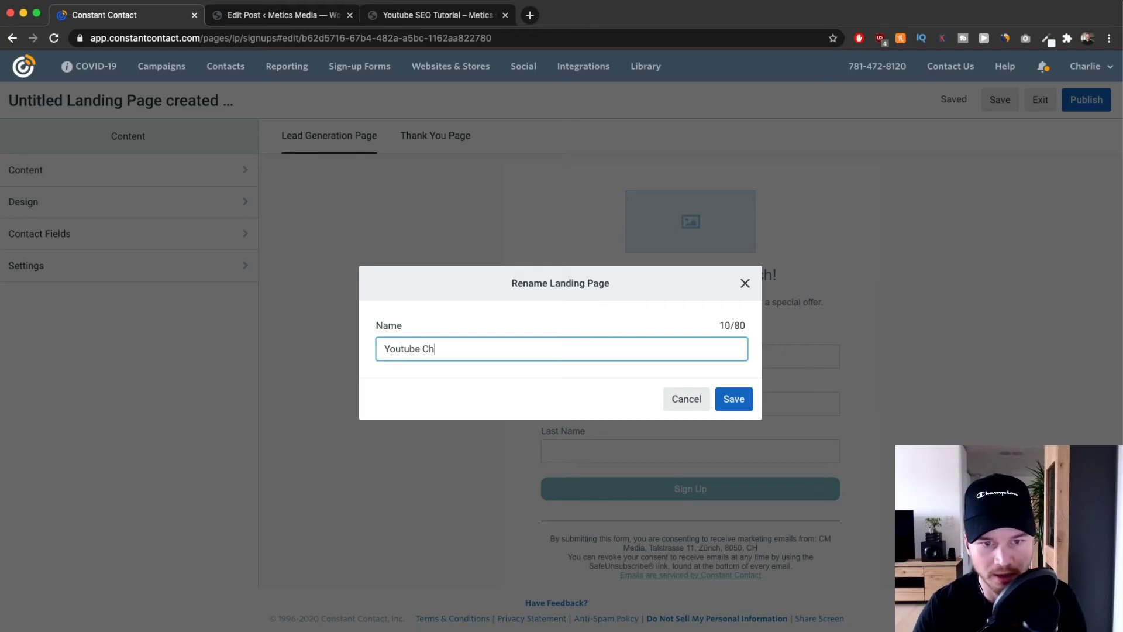
{"action": "type", "text": "eclklis"}
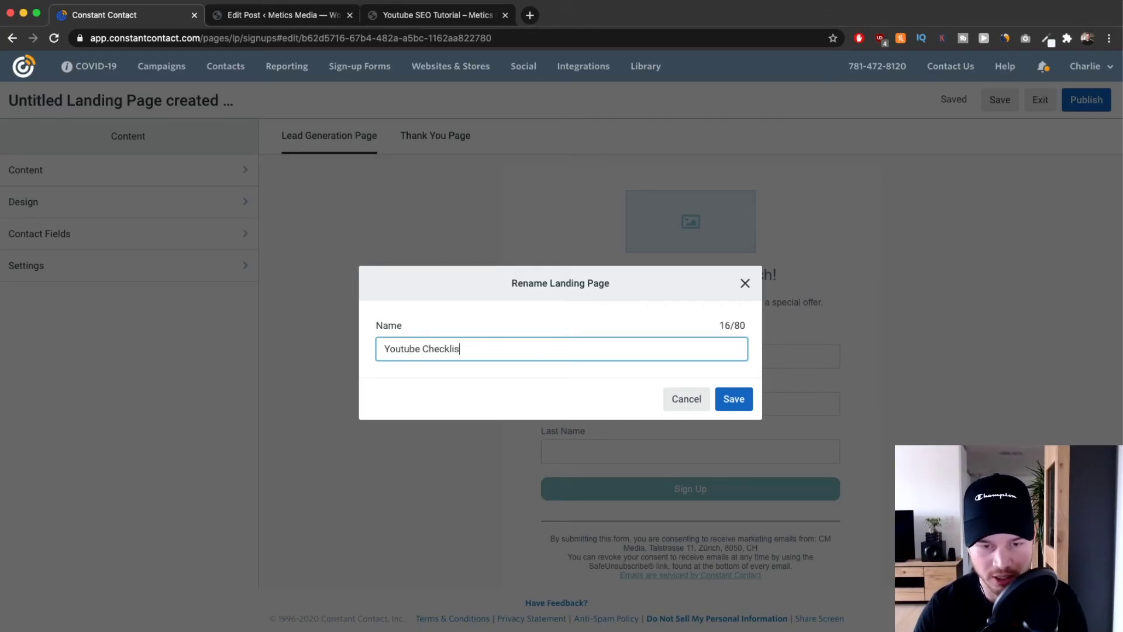
{"action": "type", "text": "t Landing PAge"}
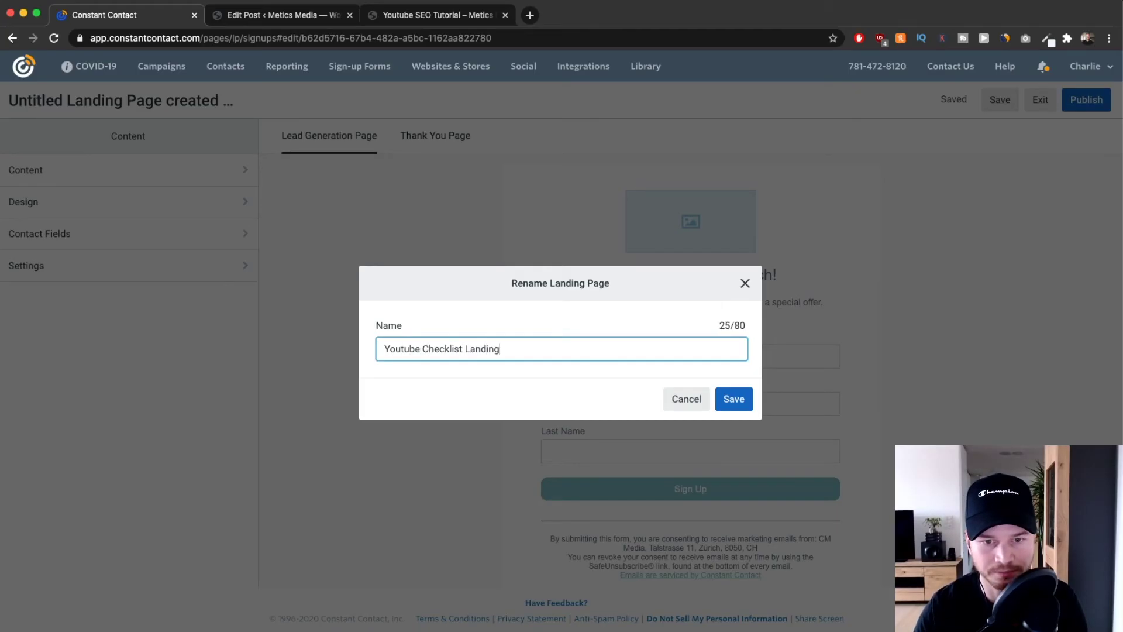
{"action": "key", "text": "BackSpace"}
{"action": "key", "text": "BackSpace"}
{"action": "key", "text": "BackSpace"}
{"action": "type", "text": "age"}
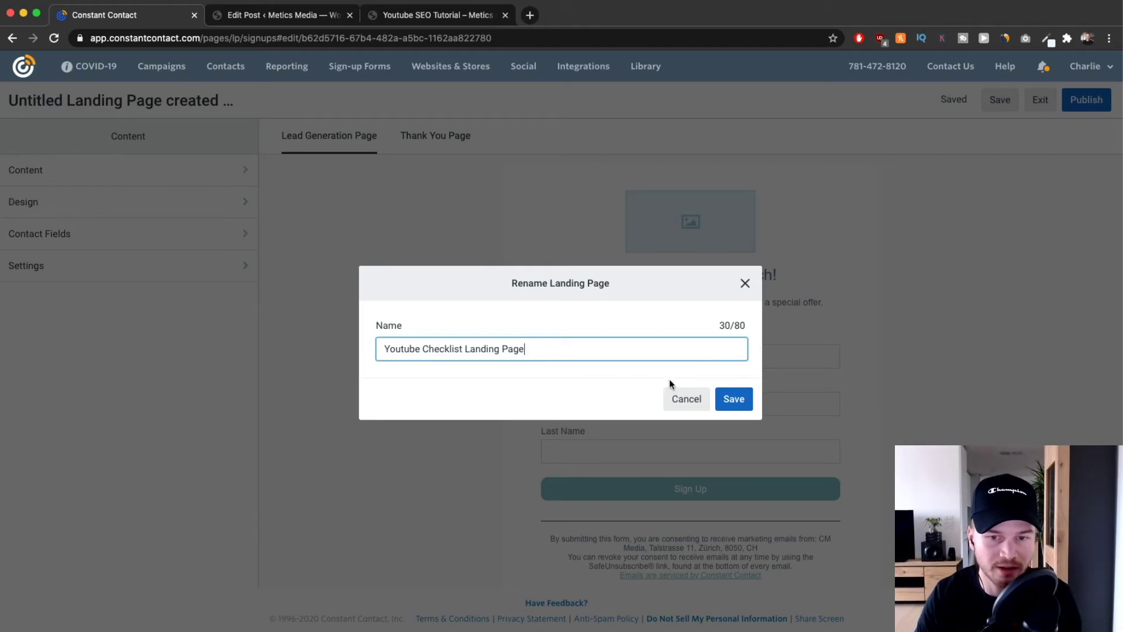
{"action": "left_click", "coordinate": [728, 400]}
{"action": "left_click", "coordinate": [571, 371]}
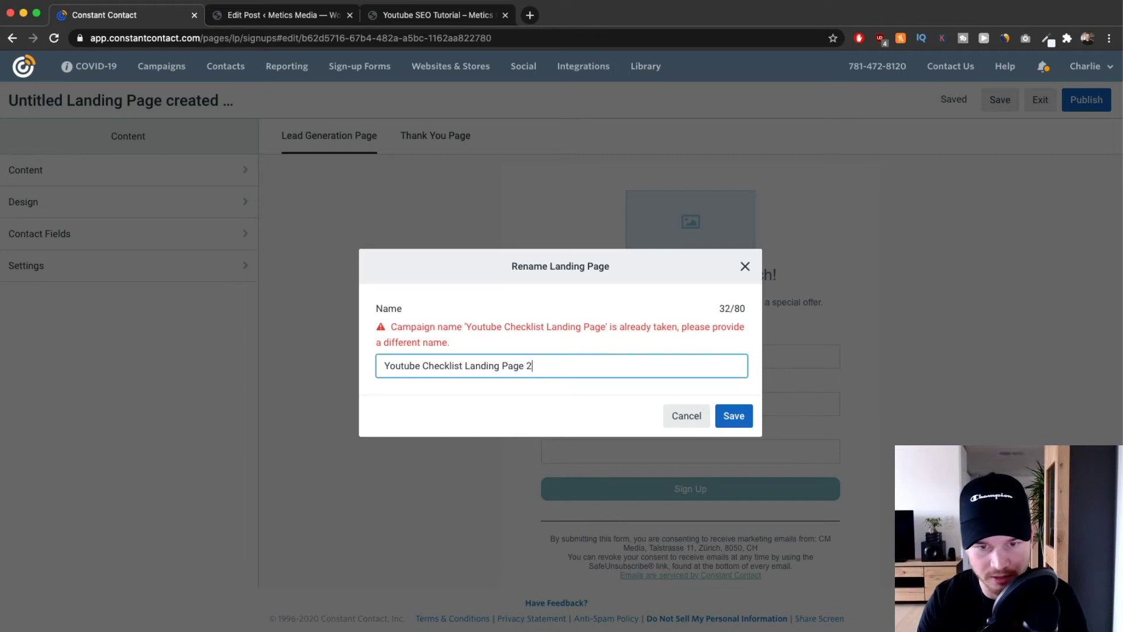
{"action": "left_click", "coordinate": [732, 413]}
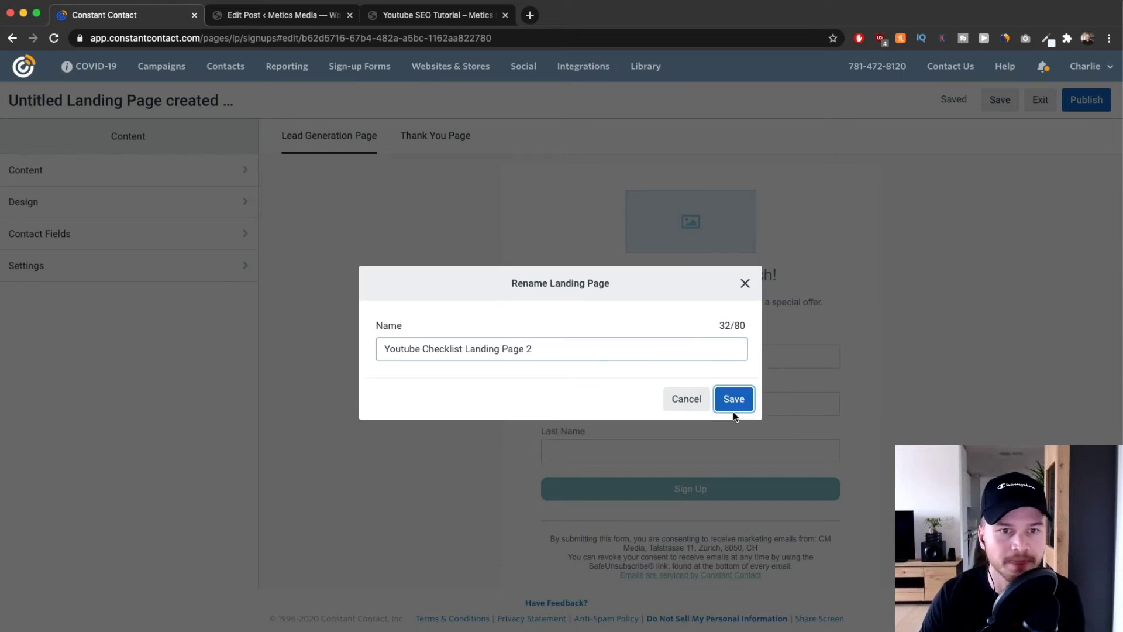
{"action": "left_click", "coordinate": [733, 409]}
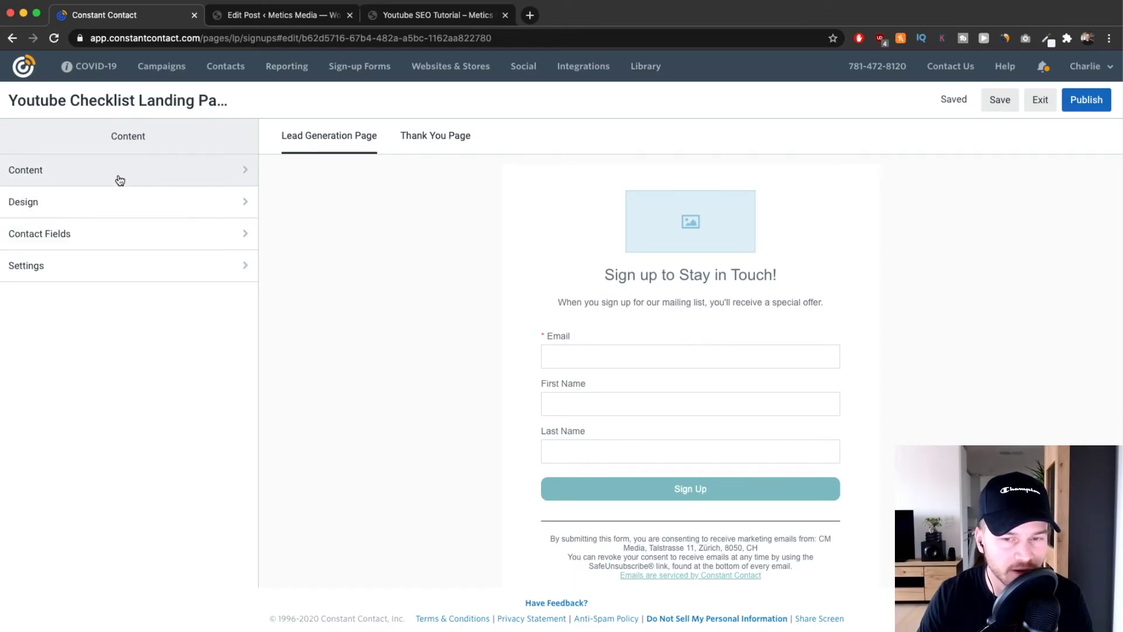
Insert Cover.png from My Library as the landing page's logo.
{"action": "left_click", "coordinate": [83, 172]}
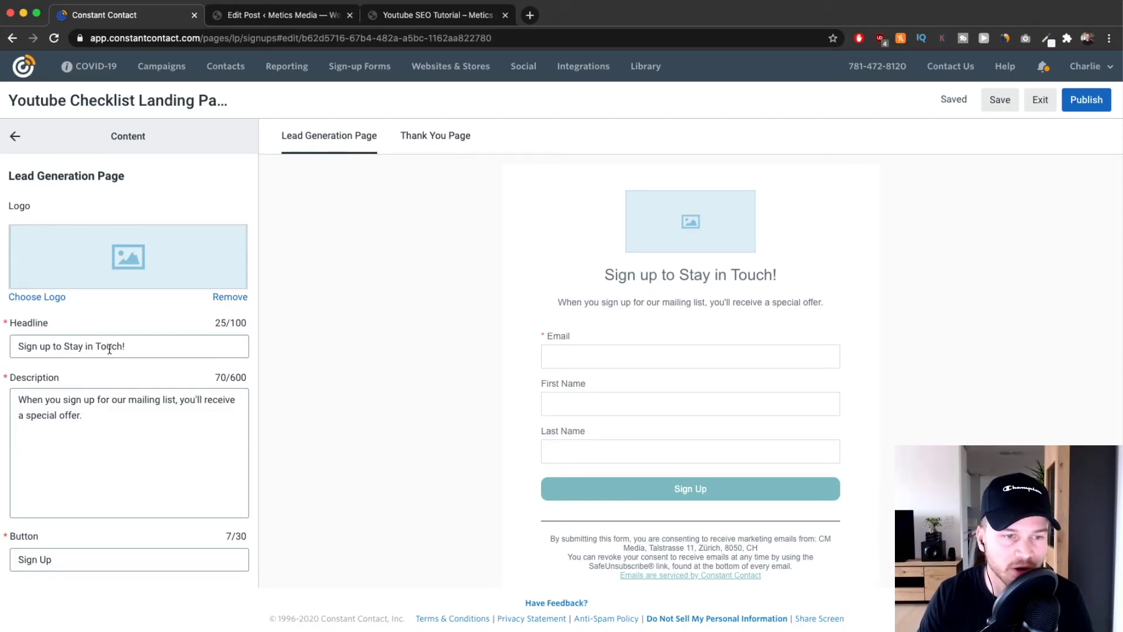
{"action": "left_click", "coordinate": [45, 297]}
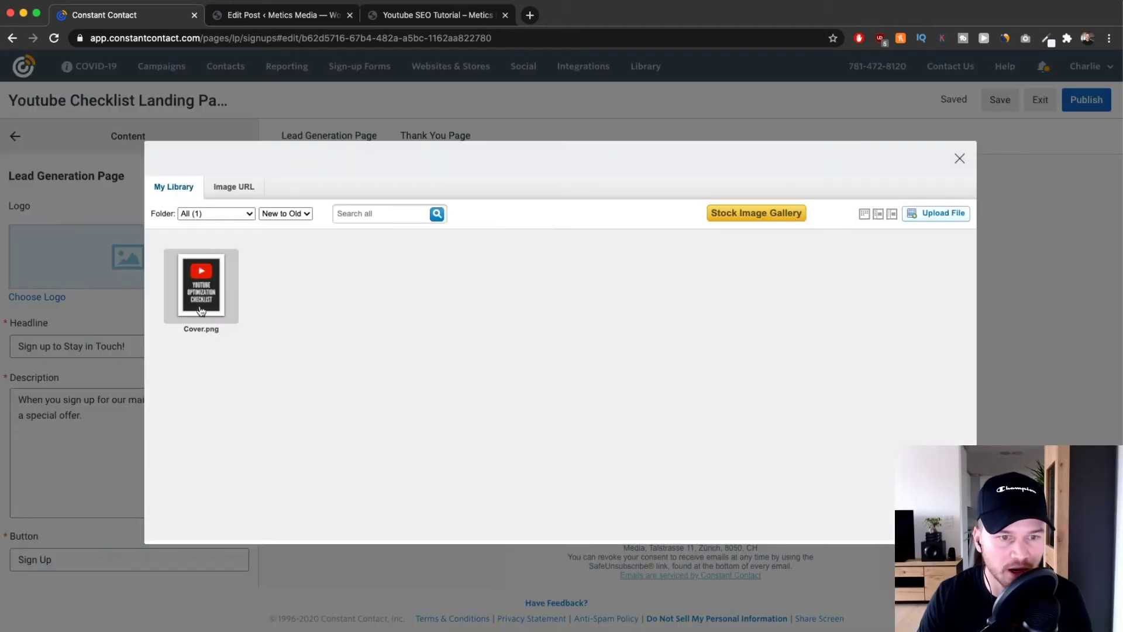
{"action": "mouse_move", "coordinate": [218, 291]}
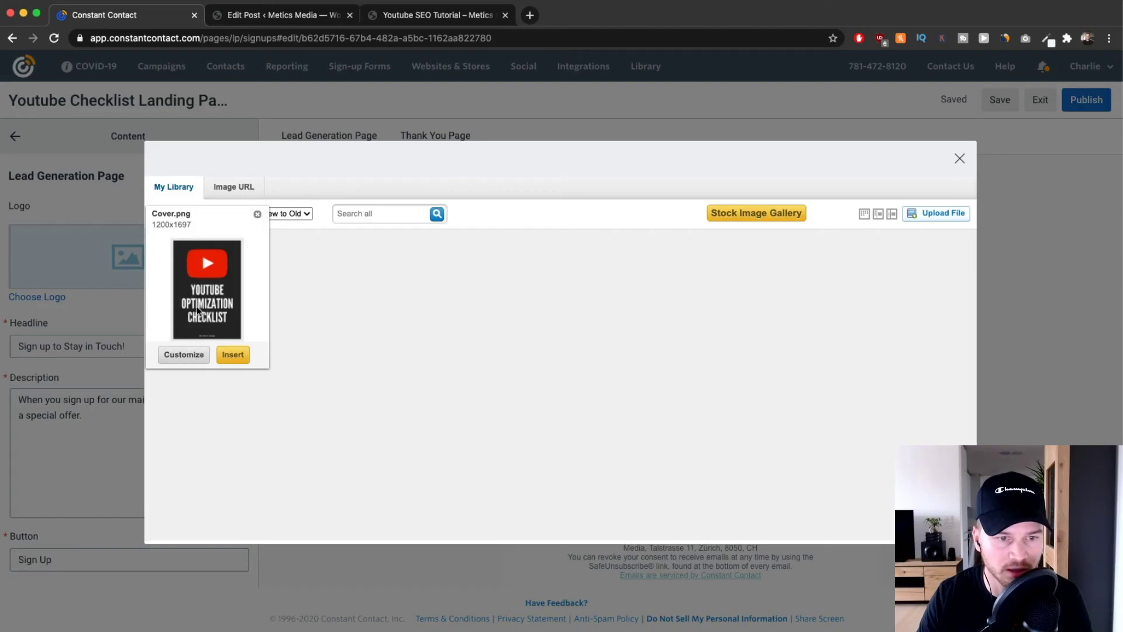
{"action": "left_click", "coordinate": [199, 311]}
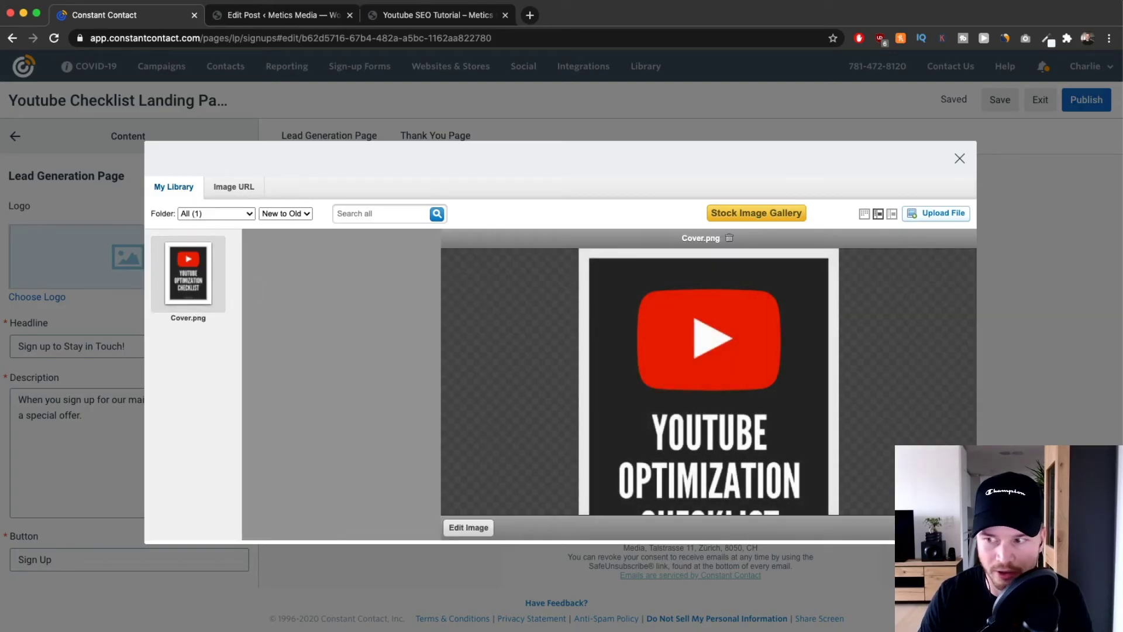
{"action": "left_click", "coordinate": [951, 527]}
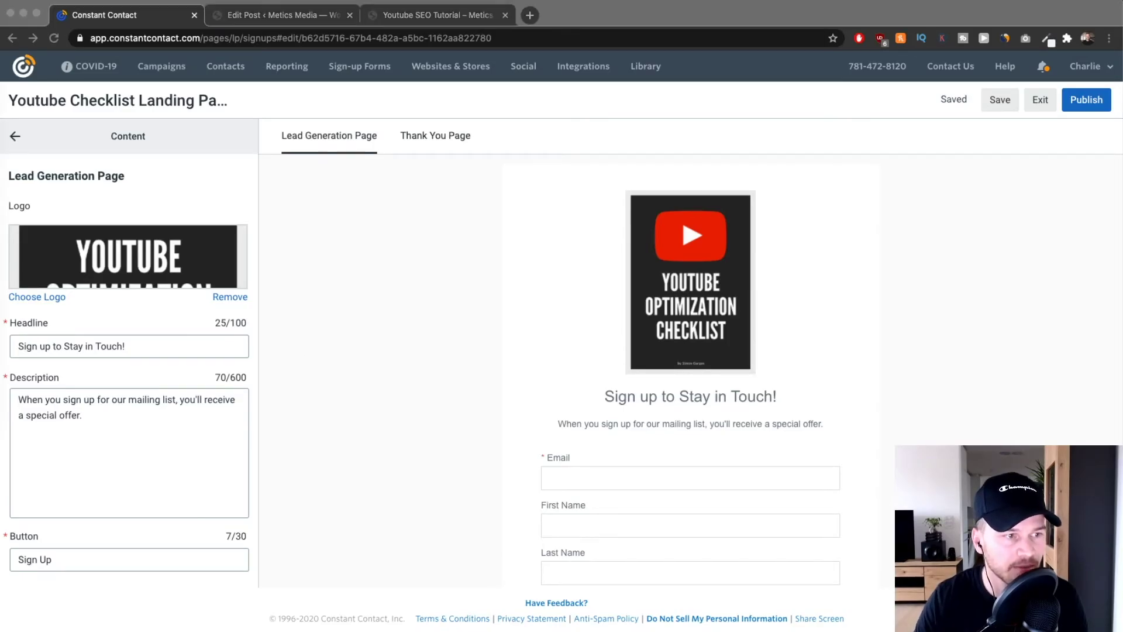
Replace the headline with 'Get my Youtube SEO Checklist here!' and paste in an email-for-access description.
{"action": "left_click", "coordinate": [132, 347]}
{"action": "triple_click", "coordinate": [133, 347]}
{"action": "type", "text": "Get my Youtube SEO Checklist here!"}
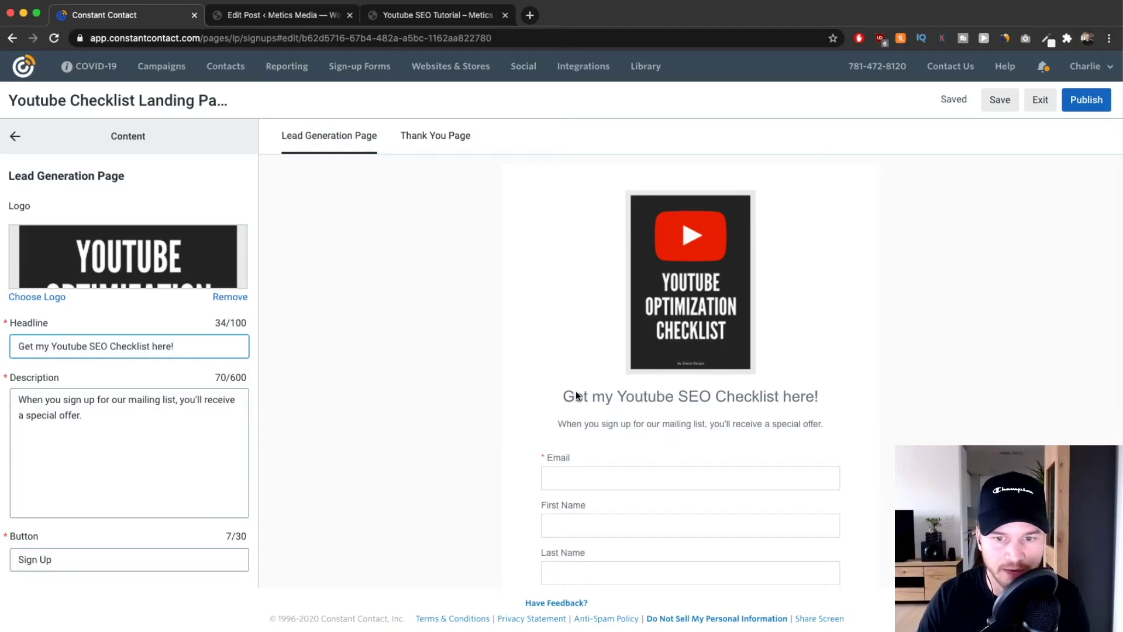
{"action": "left_click_drag", "start_coordinate": [575, 395], "coordinate": [830, 406]}
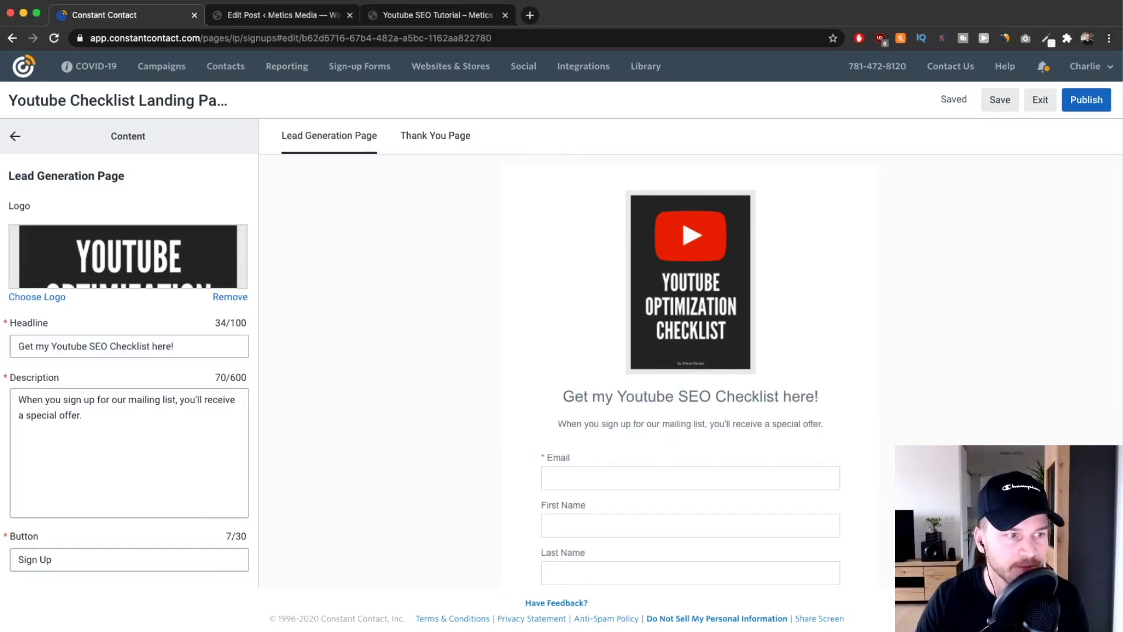
{"action": "key", "text": "super+Tab"}
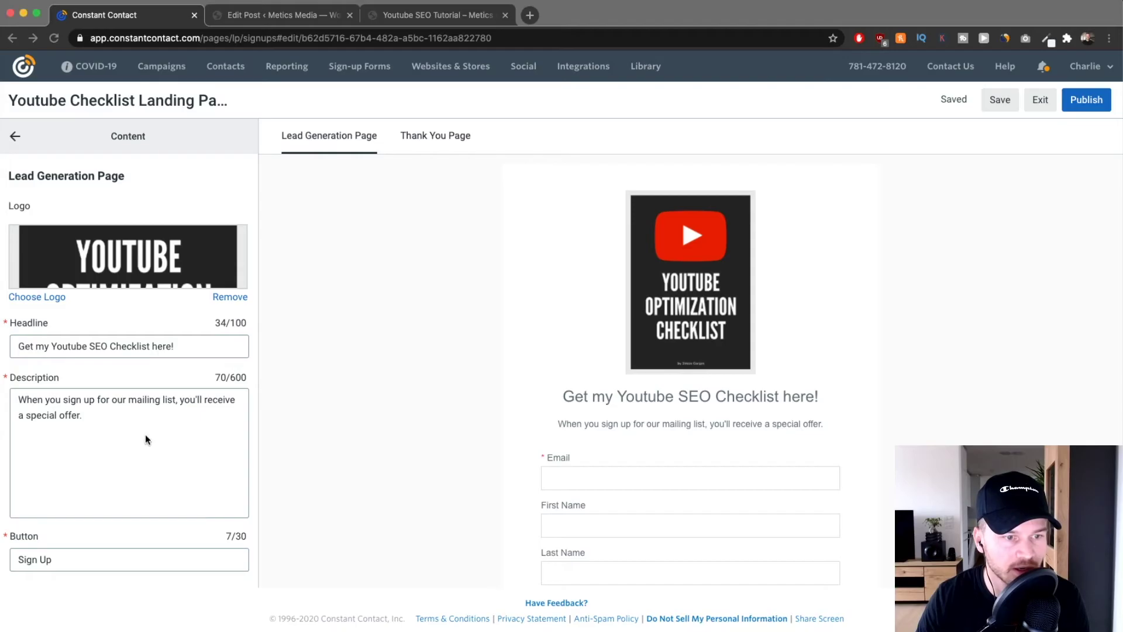
{"action": "left_click_drag", "start_coordinate": [148, 439], "coordinate": [4, 387]}
{"action": "type", "text": "Enter Your Email Address Below To Get Instant Access To This Checklist:"}
{"action": "left_click", "coordinate": [621, 423]}
Relabel the Sign Up button 'Download'.
{"action": "scroll", "coordinate": [757, 431], "scroll_direction": "down", "scroll_amount": 2}
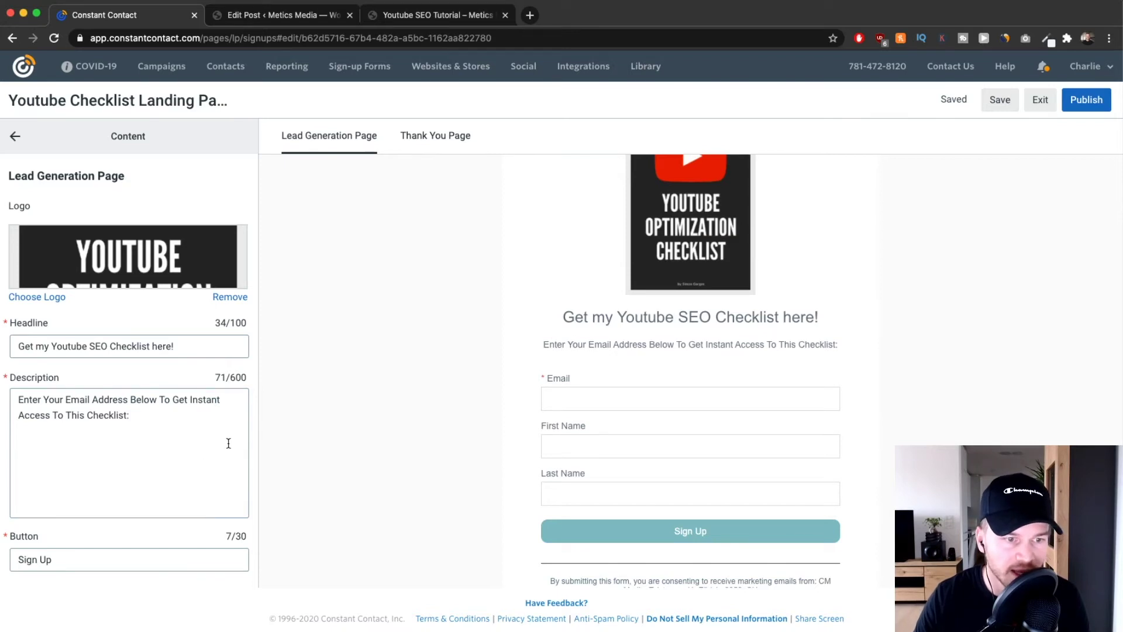
{"action": "scroll", "coordinate": [686, 421], "scroll_direction": "down", "scroll_amount": 2}
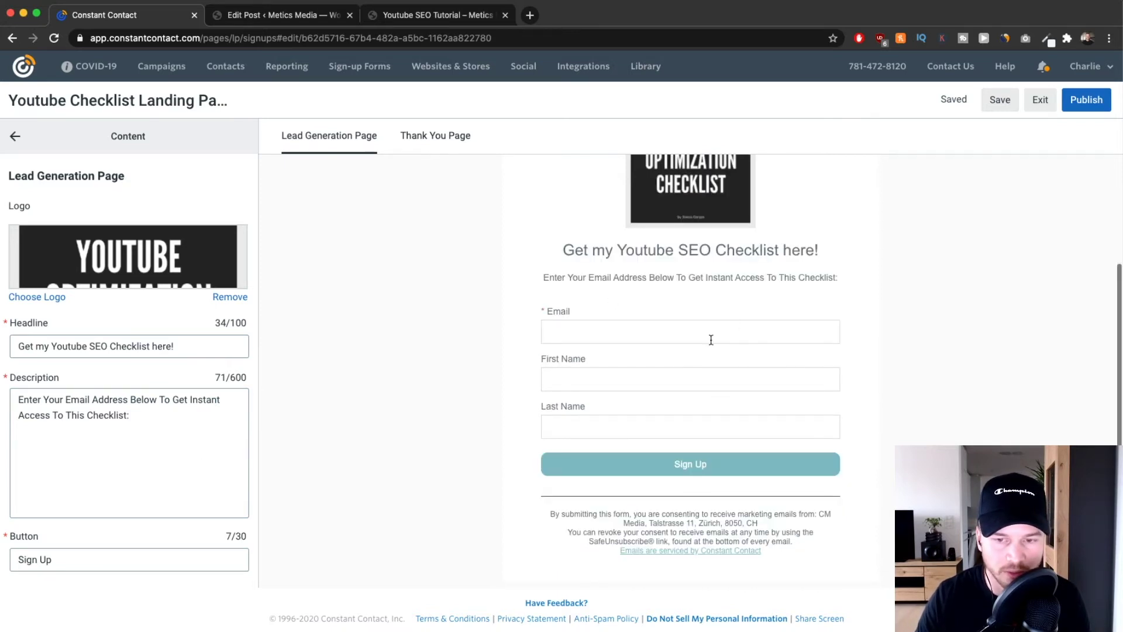
{"action": "scroll", "coordinate": [686, 375], "scroll_direction": "down", "scroll_amount": 1}
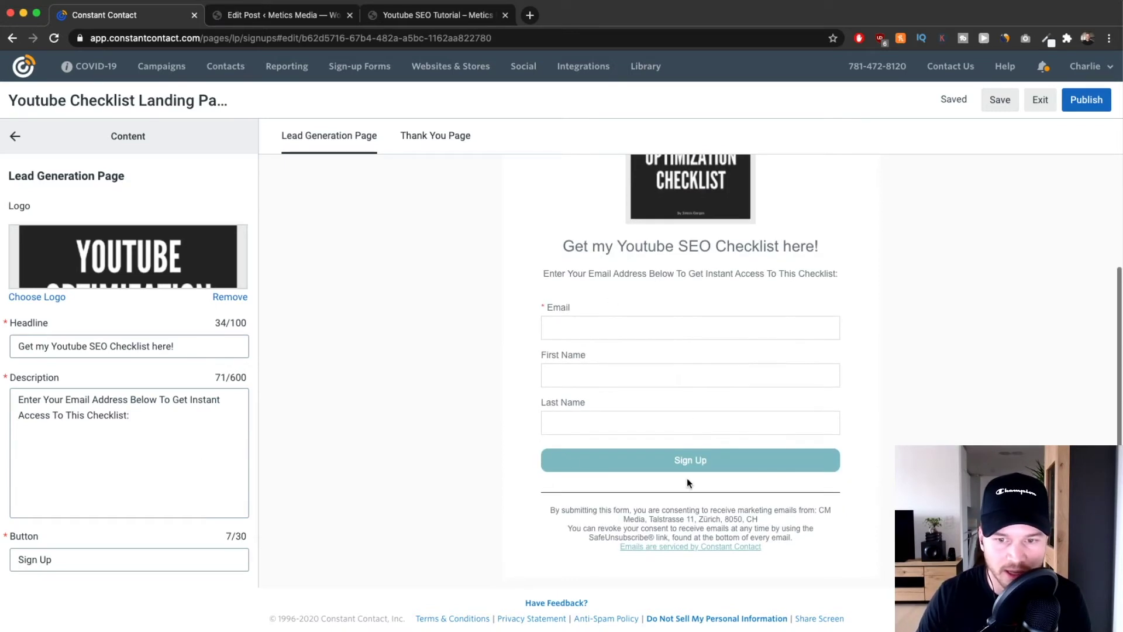
{"action": "scroll", "coordinate": [119, 427], "scroll_direction": "down", "scroll_amount": 4}
{"action": "left_click_drag", "start_coordinate": [17, 413], "coordinate": [88, 415]}
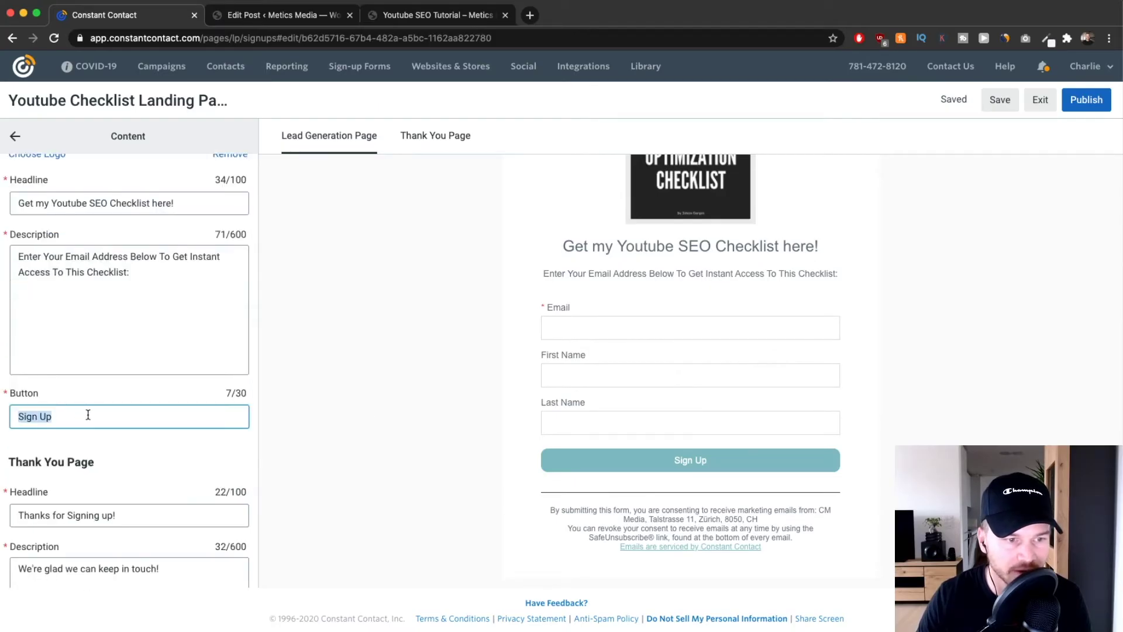
{"action": "type", "text": "Dob"}
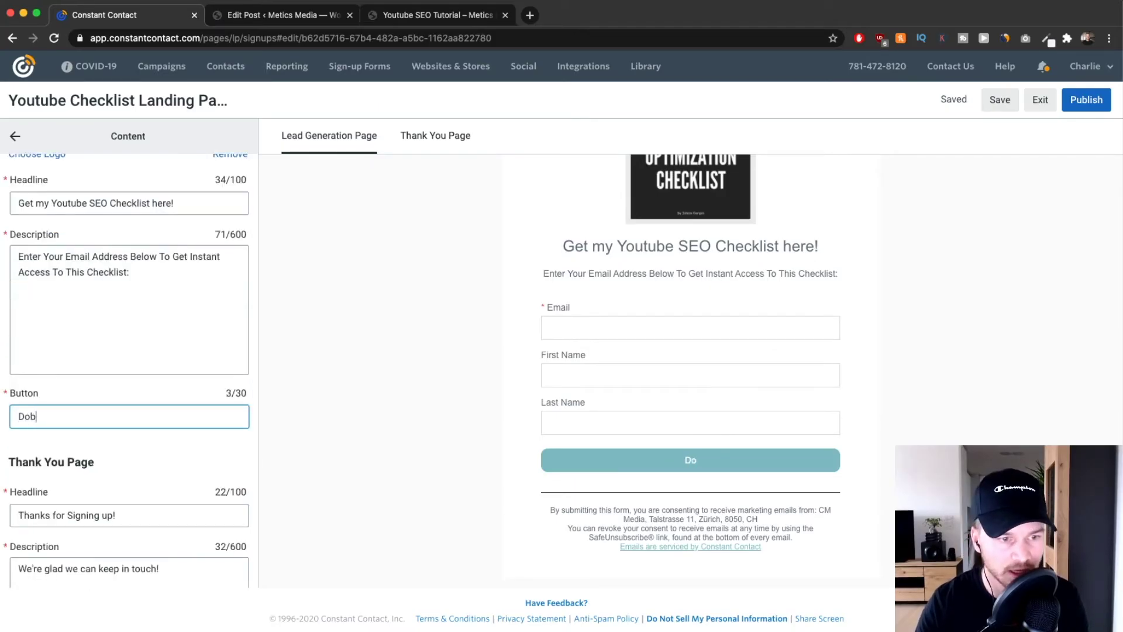
{"action": "key", "text": "BackSpace"}
{"action": "type", "text": "wnload"}
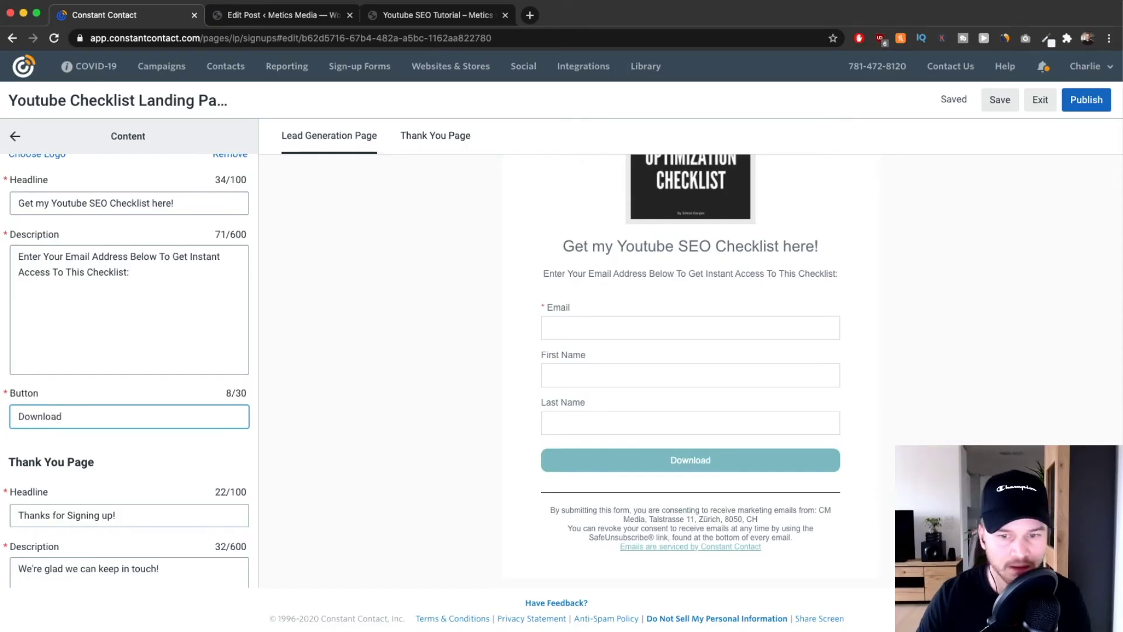
Select the thank-you headline text and bring up the Thank You Page preview.
{"action": "scroll", "coordinate": [135, 409], "scroll_direction": "down", "scroll_amount": 3}
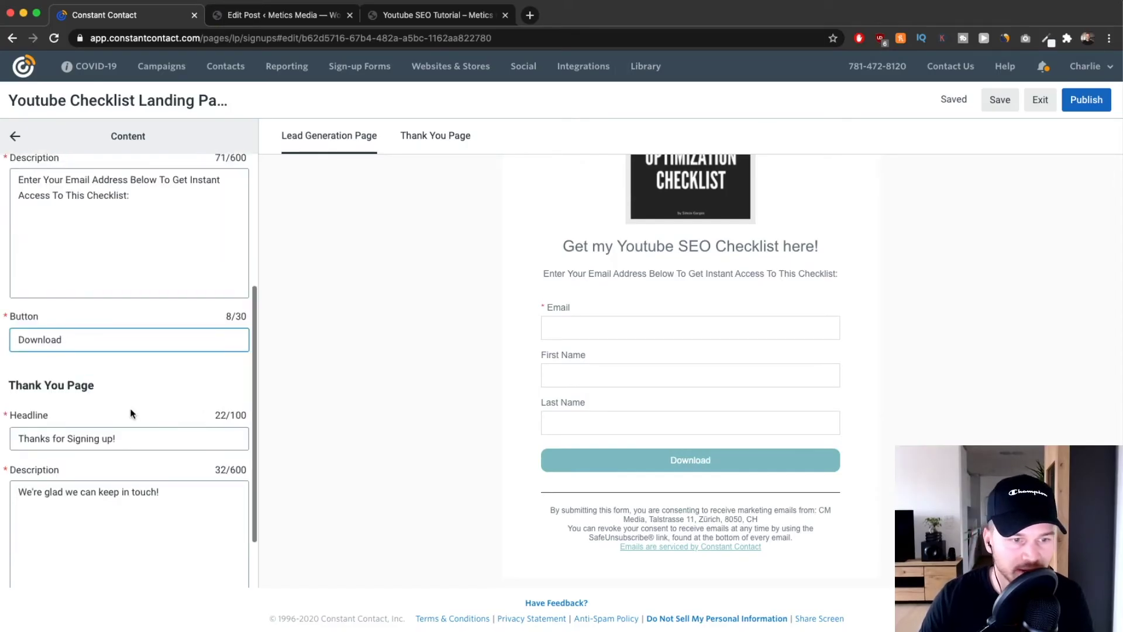
{"action": "left_click", "coordinate": [138, 443]}
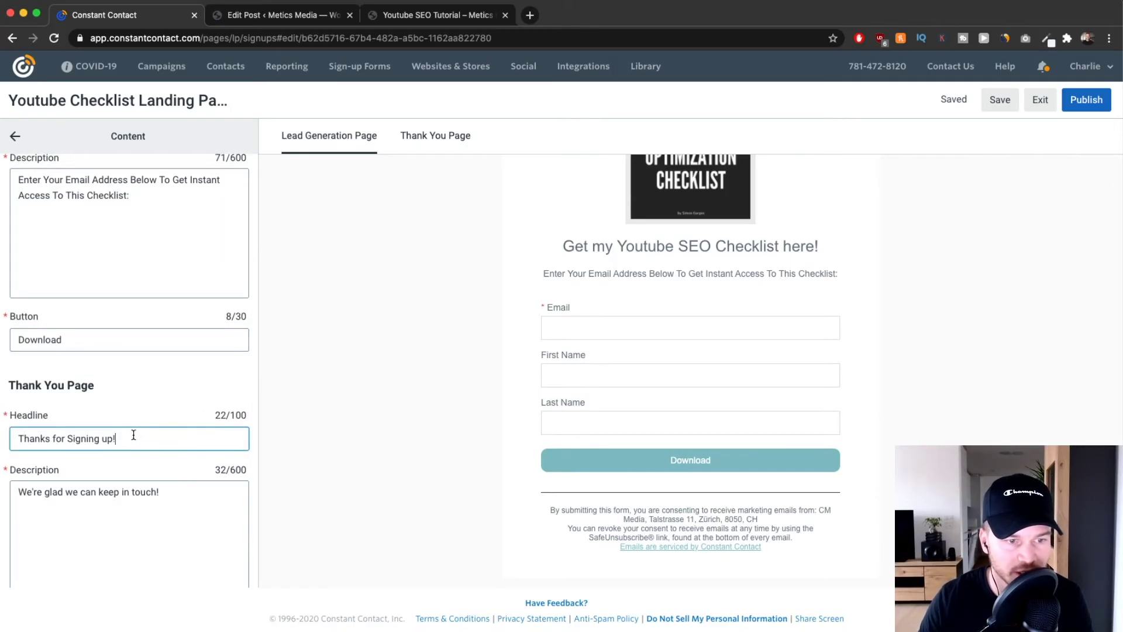
{"action": "scroll", "coordinate": [133, 434], "scroll_direction": "down", "scroll_amount": 2}
{"action": "left_click_drag", "start_coordinate": [9, 331], "coordinate": [135, 326]}
{"action": "left_click", "coordinate": [22, 335]}
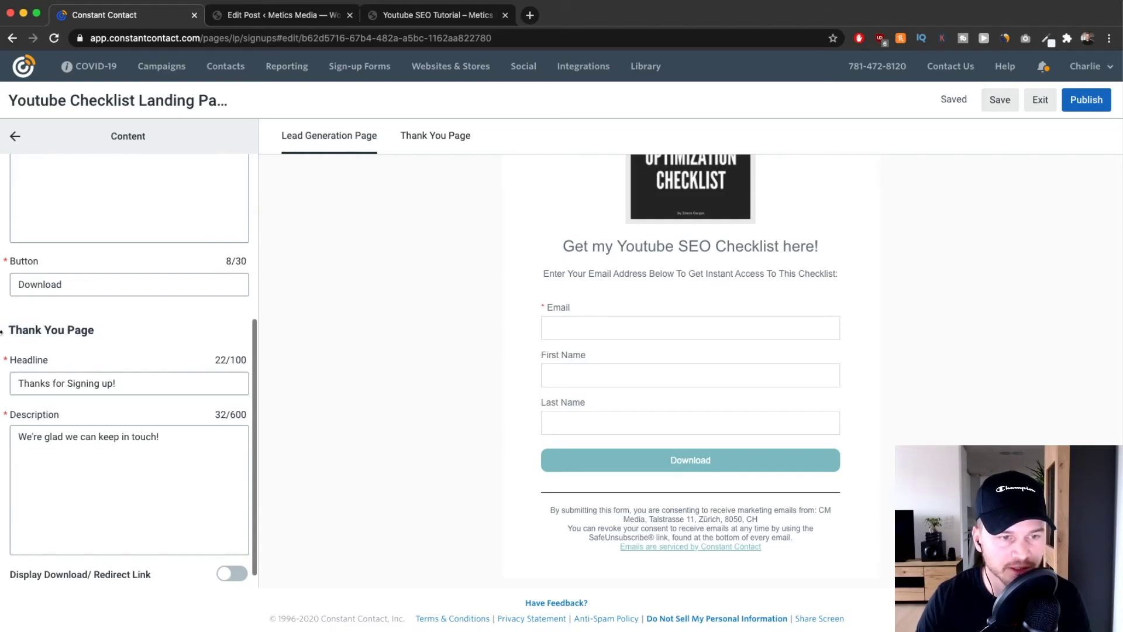
{"action": "left_click_drag", "start_coordinate": [10, 328], "coordinate": [145, 325]}
{"action": "left_click", "coordinate": [377, 255]}
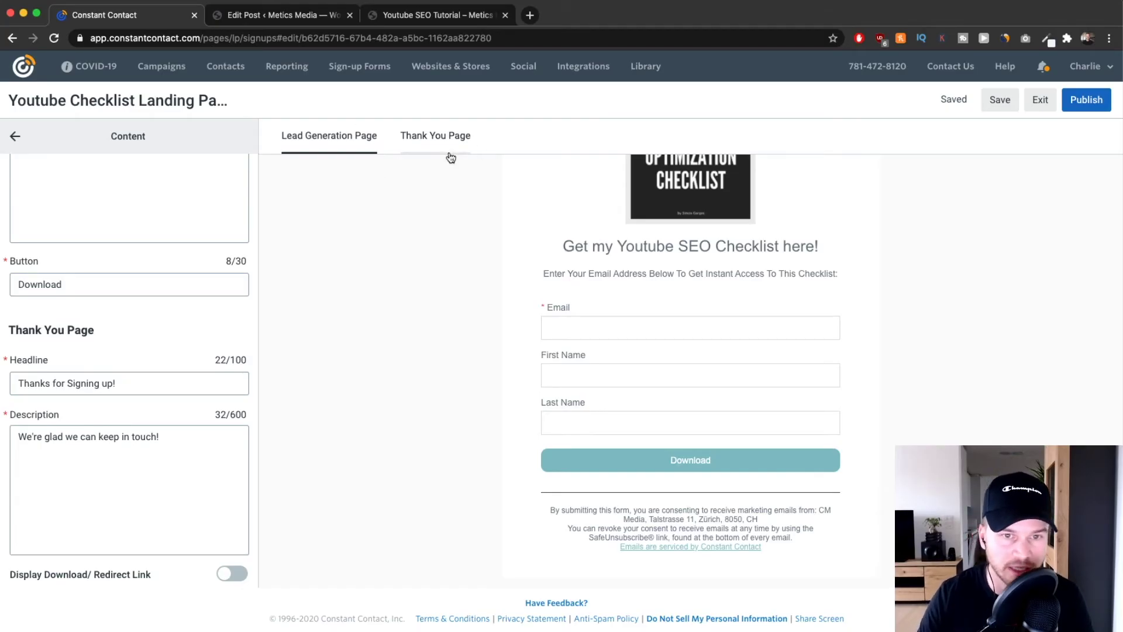
{"action": "left_click", "coordinate": [414, 139]}
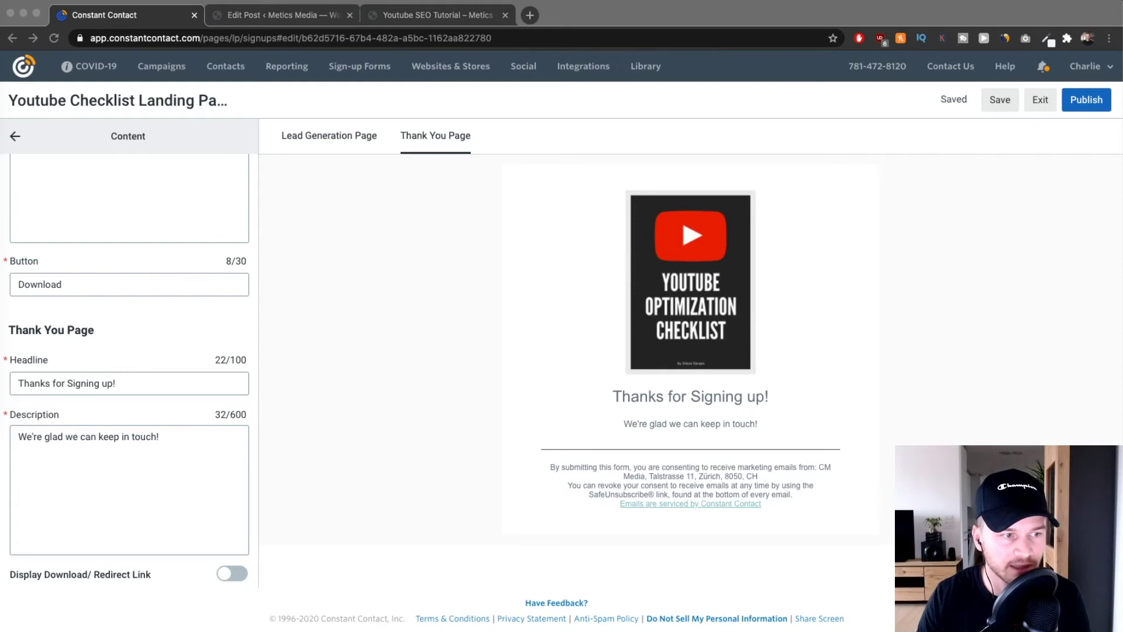
Set the thank-you headline to 'Thanks :) Check your Email Inbox!' and the description to 'Check your Email Inbox and download the Checklist now!'.
{"action": "triple_click", "coordinate": [83, 384]}
{"action": "type", "text": "Thanks :) Check your Email Inbox!"}
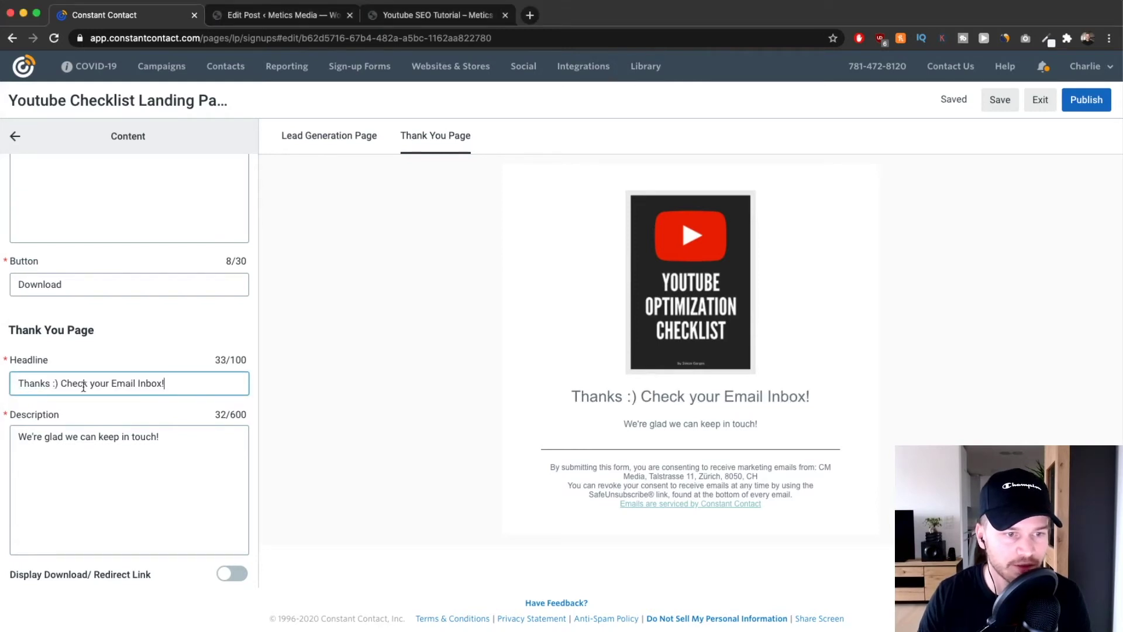
{"action": "left_click_drag", "start_coordinate": [684, 397], "coordinate": [798, 394]}
{"action": "left_click", "coordinate": [799, 394]}
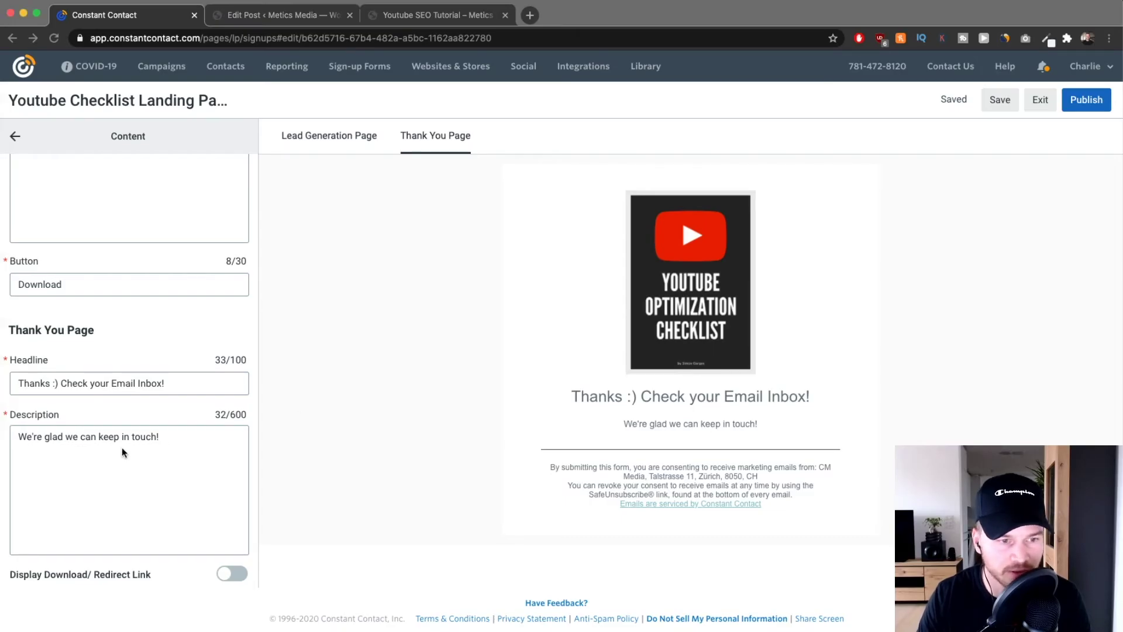
{"action": "left_click_drag", "start_coordinate": [169, 435], "coordinate": [108, 436]}
{"action": "left_click_drag", "start_coordinate": [107, 435], "coordinate": [12, 428]}
{"action": "type", "text": "Check your Email Inbox and download the Checklist now!"}
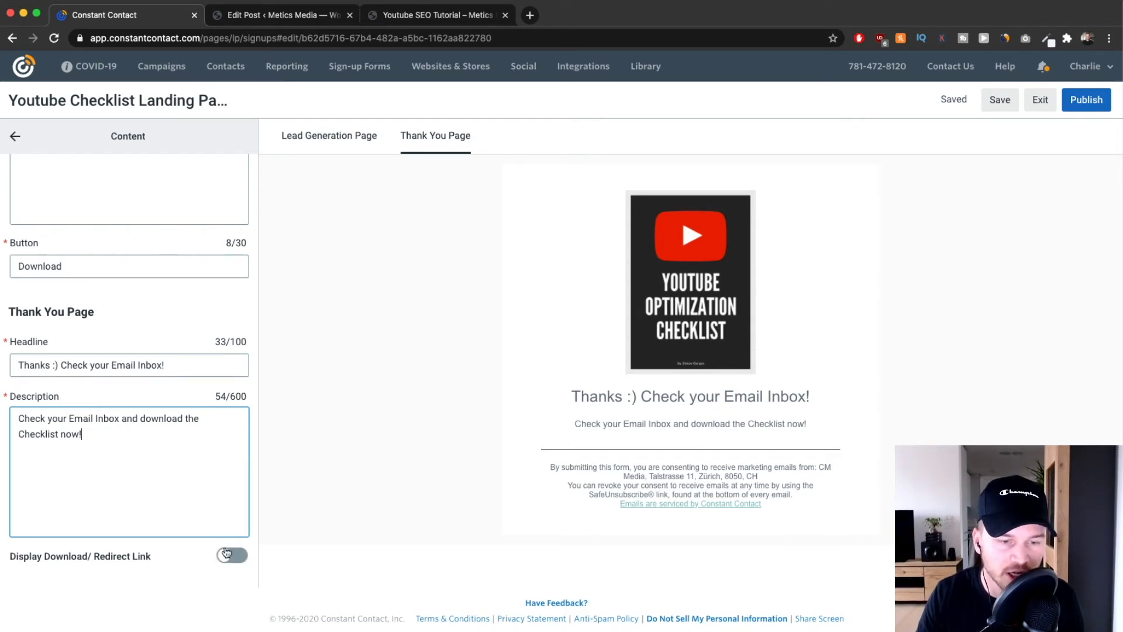
Try the download and redirect link options, then leave the download link switched off.
{"action": "left_click", "coordinate": [227, 557]}
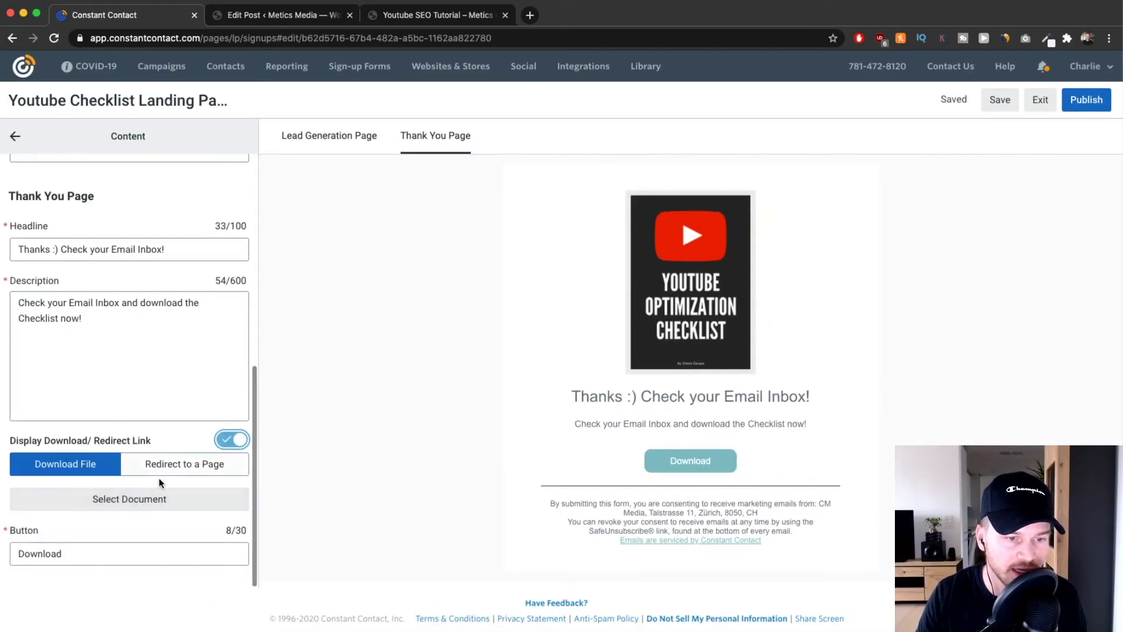
{"action": "left_click", "coordinate": [193, 466]}
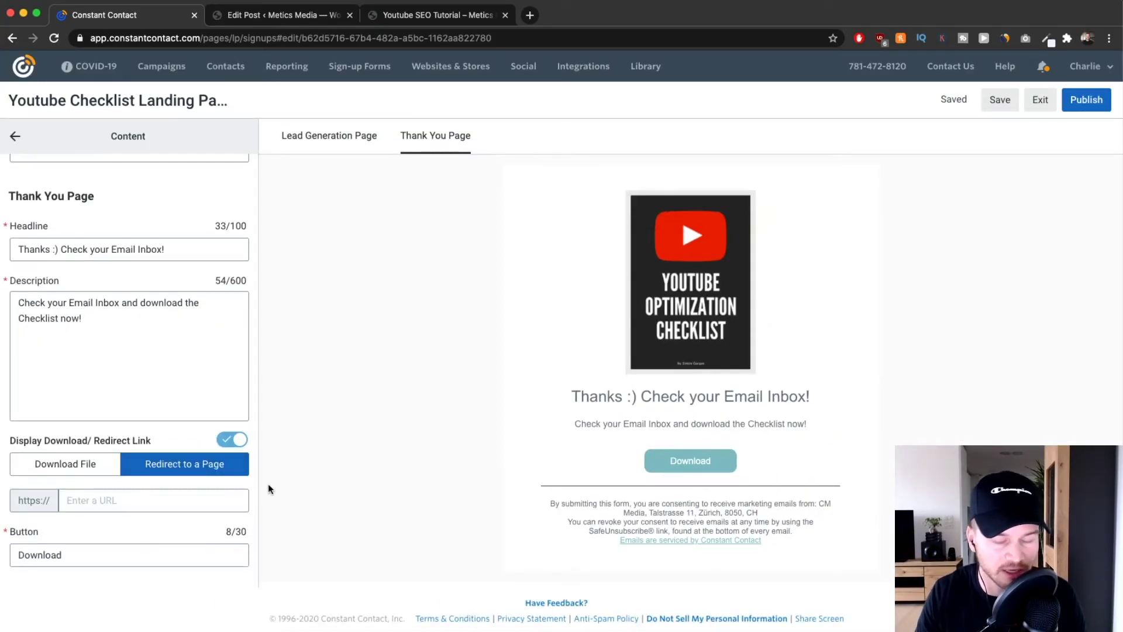
{"action": "left_click", "coordinate": [70, 465]}
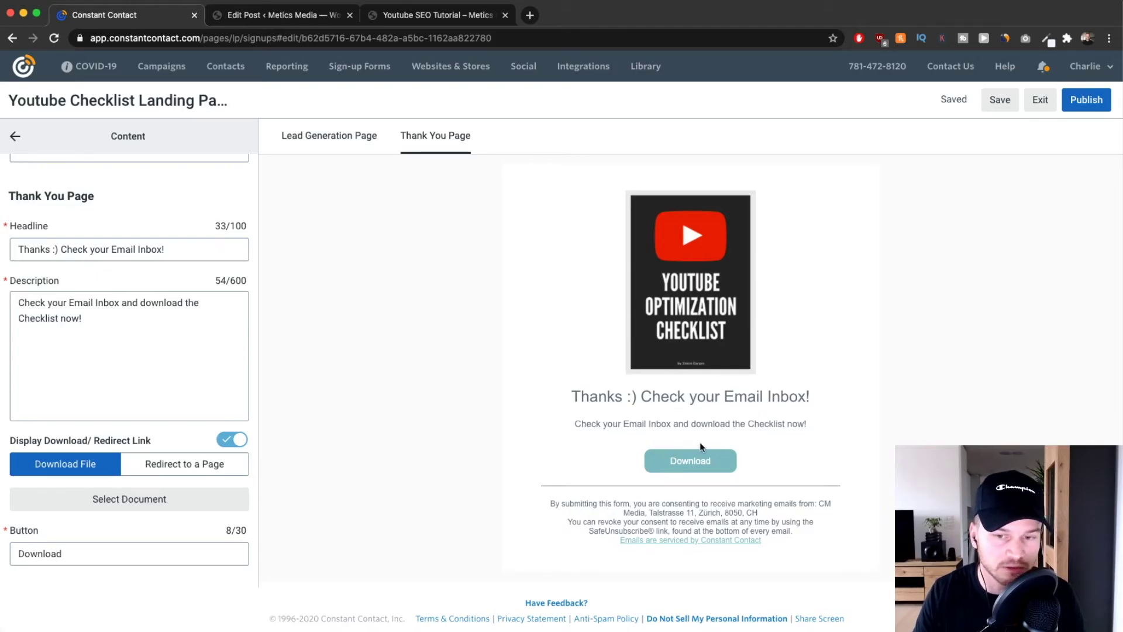
{"action": "left_click", "coordinate": [235, 443]}
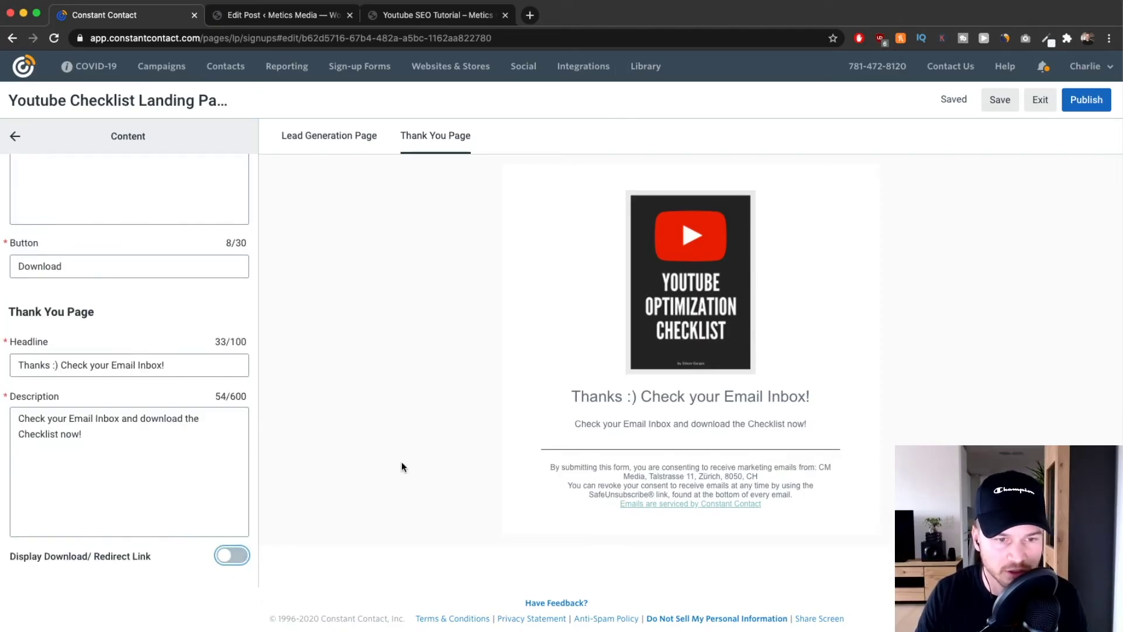
{"action": "left_click", "coordinate": [14, 136]}
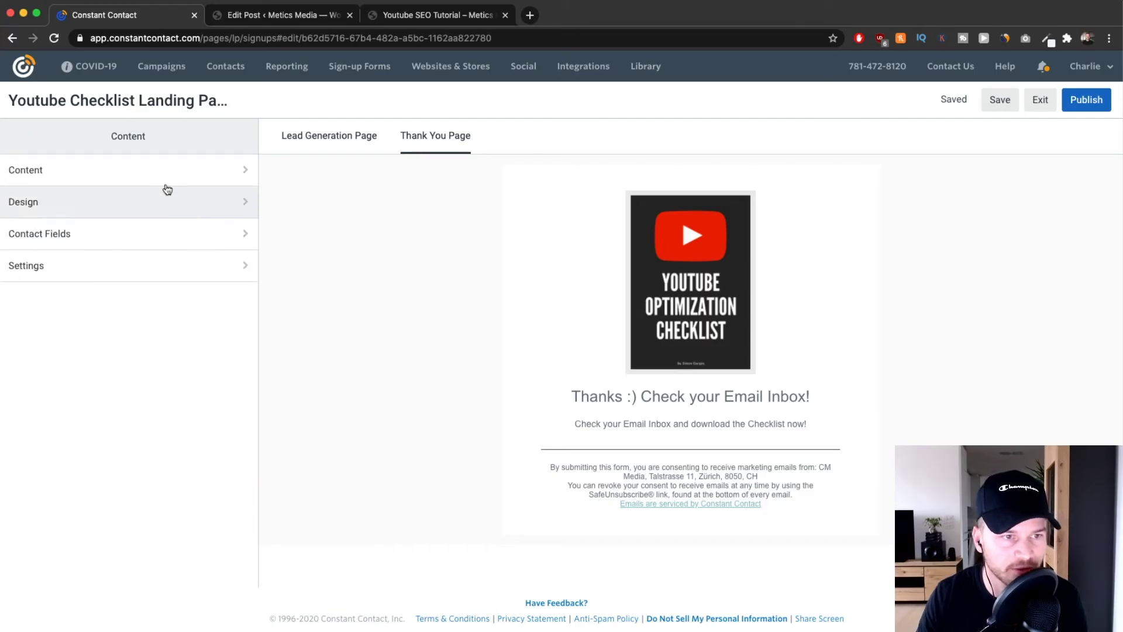
In Design settings, set the button accent colour to green.
{"action": "left_click", "coordinate": [134, 206]}
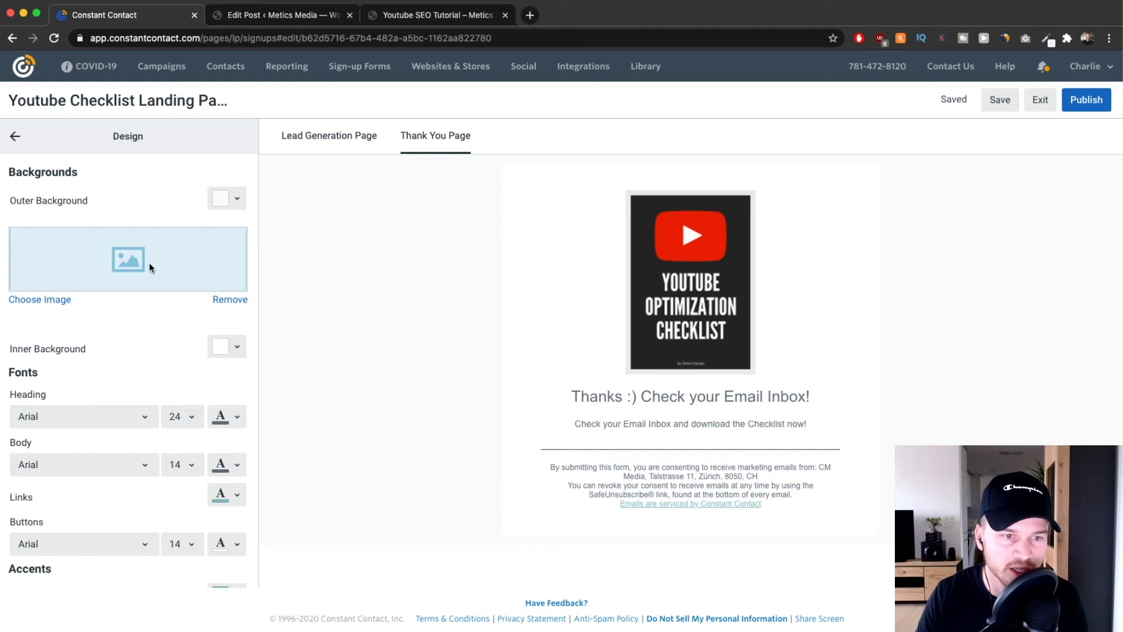
{"action": "scroll", "coordinate": [147, 267], "scroll_direction": "down", "scroll_amount": 2}
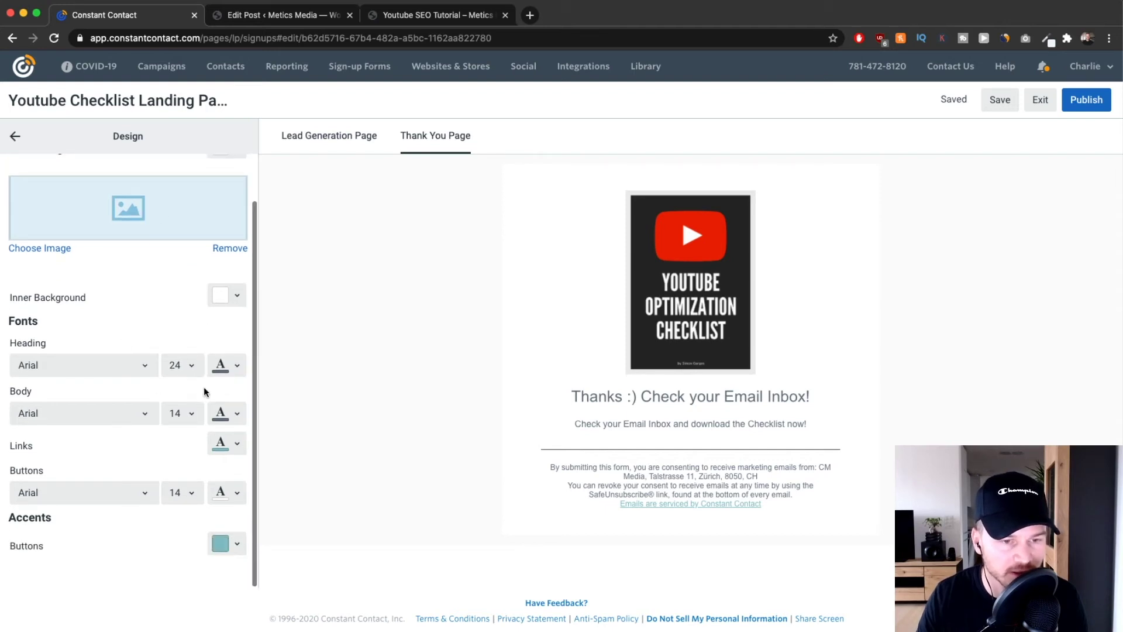
{"action": "left_click", "coordinate": [367, 145]}
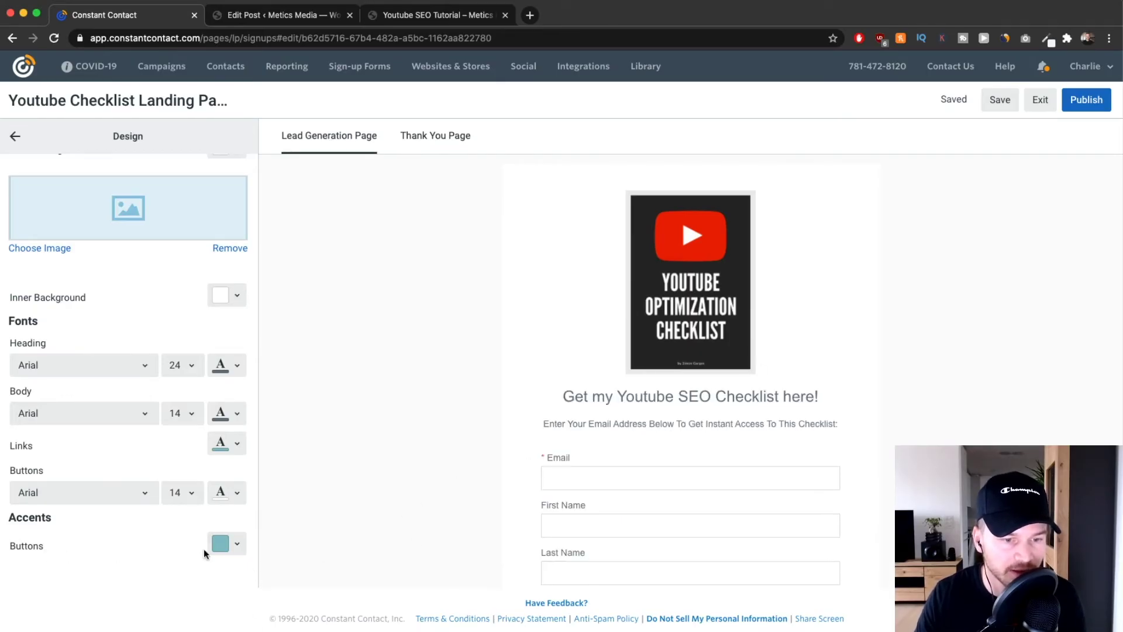
{"action": "scroll", "coordinate": [606, 505], "scroll_direction": "down", "scroll_amount": 3}
{"action": "left_click", "coordinate": [239, 543]}
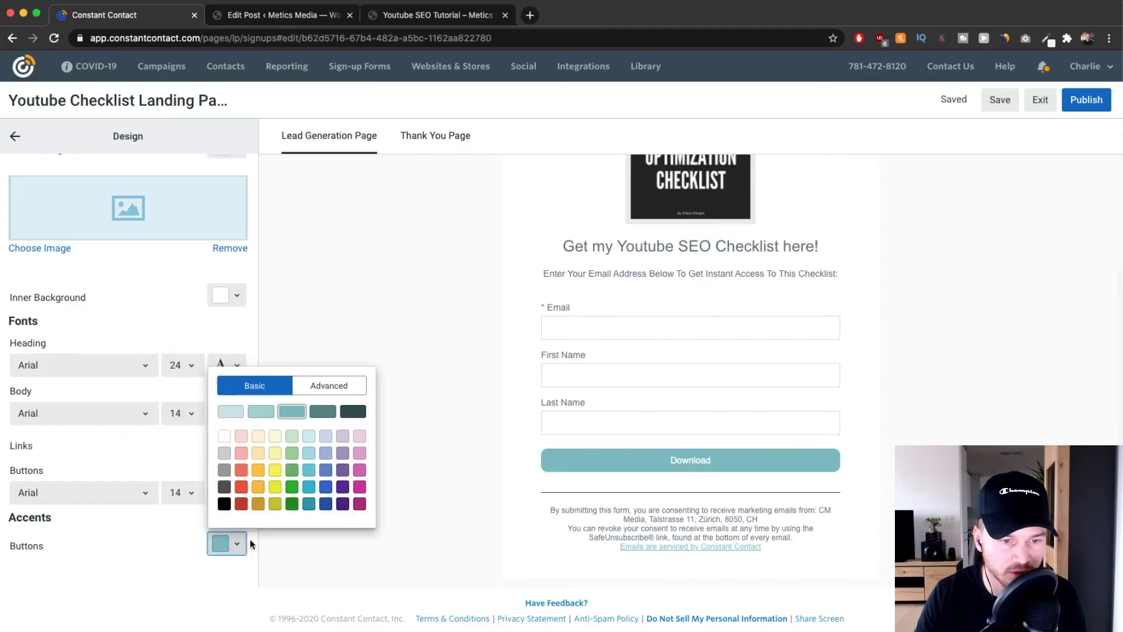
{"action": "left_click", "coordinate": [292, 470]}
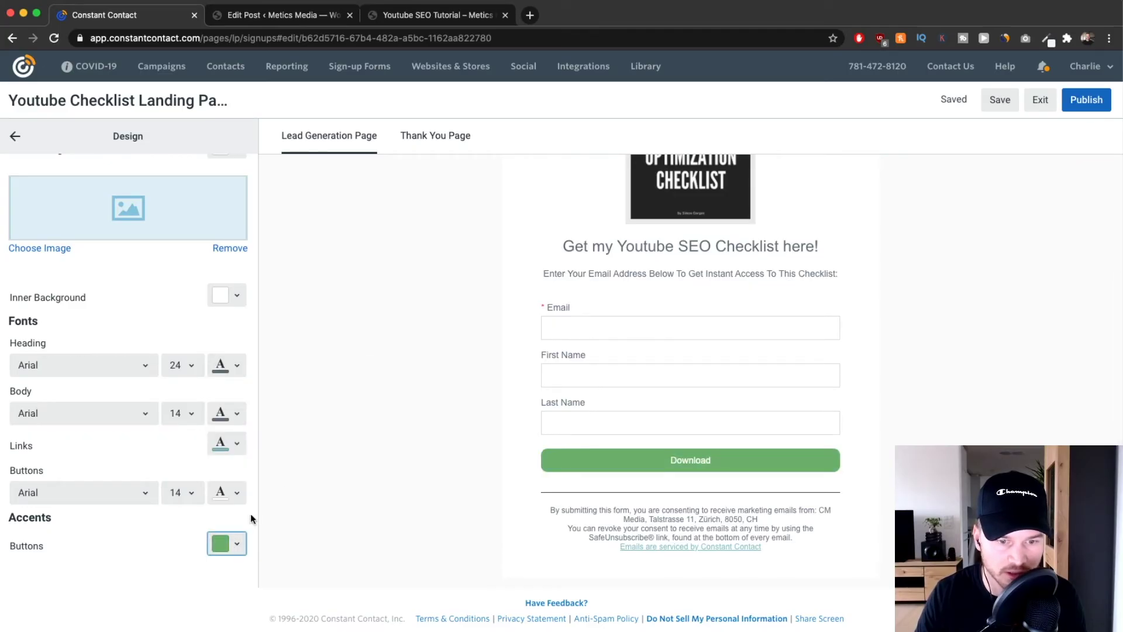
After trying a darker green, settle on bright green for the Download button, then open Contact Fields.
{"action": "left_click", "coordinate": [237, 541]}
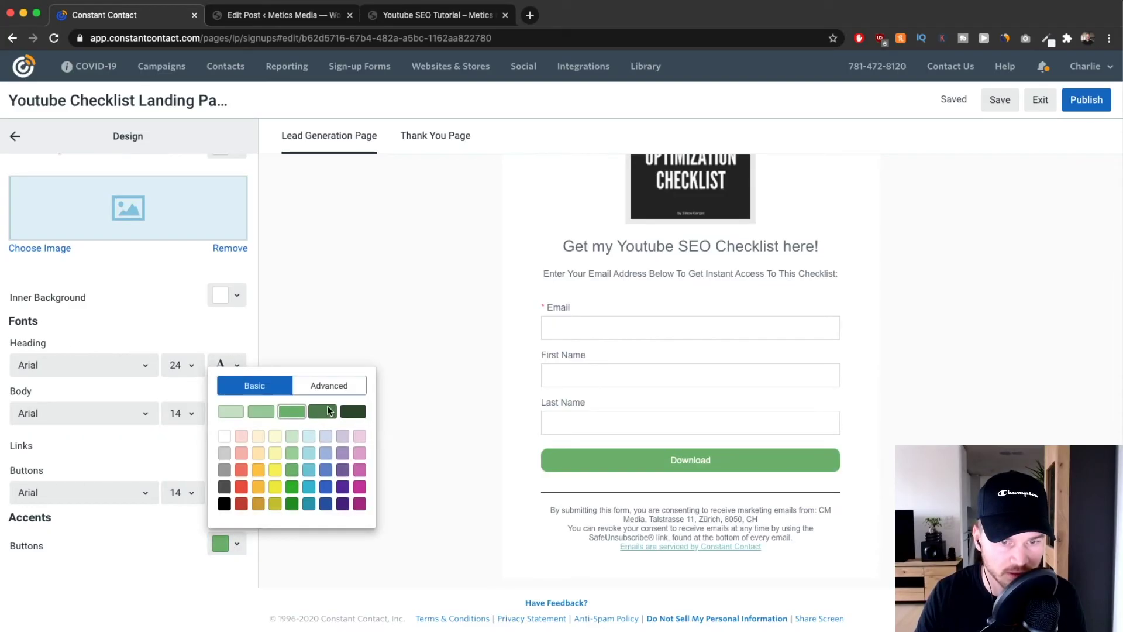
{"action": "left_click", "coordinate": [322, 412]}
{"action": "left_click", "coordinate": [238, 542]}
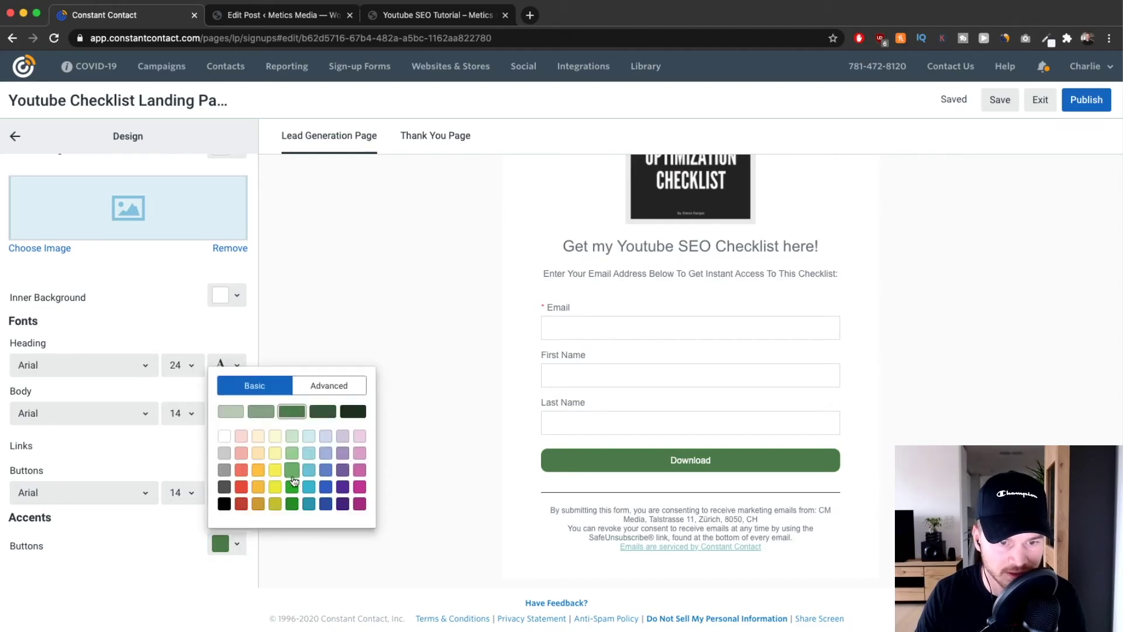
{"action": "left_click", "coordinate": [292, 485]}
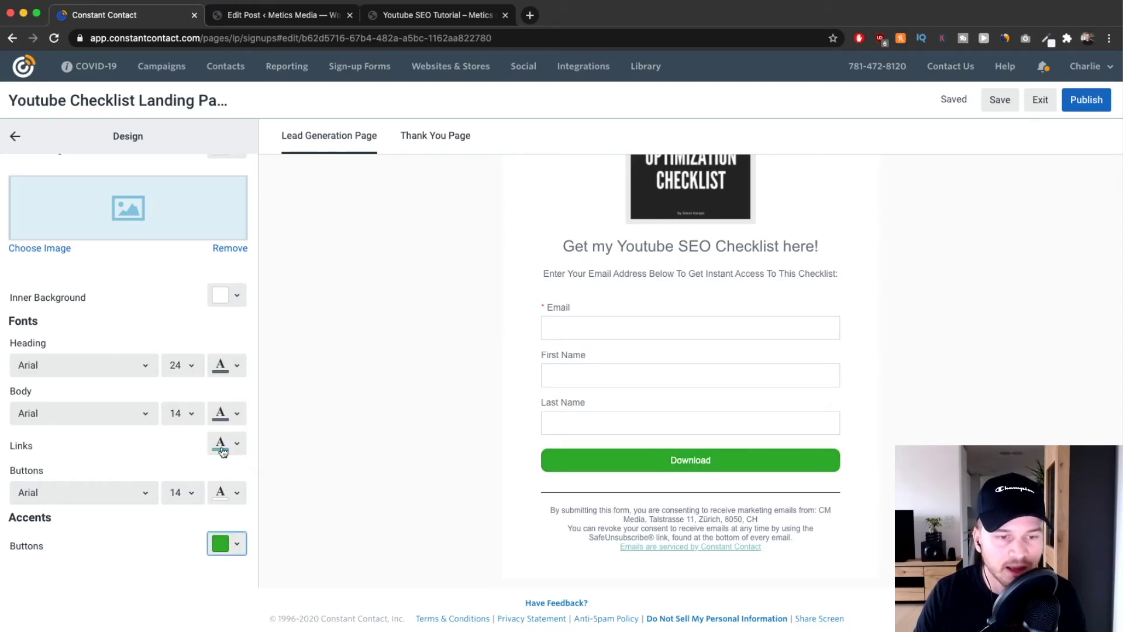
{"action": "left_click", "coordinate": [16, 137]}
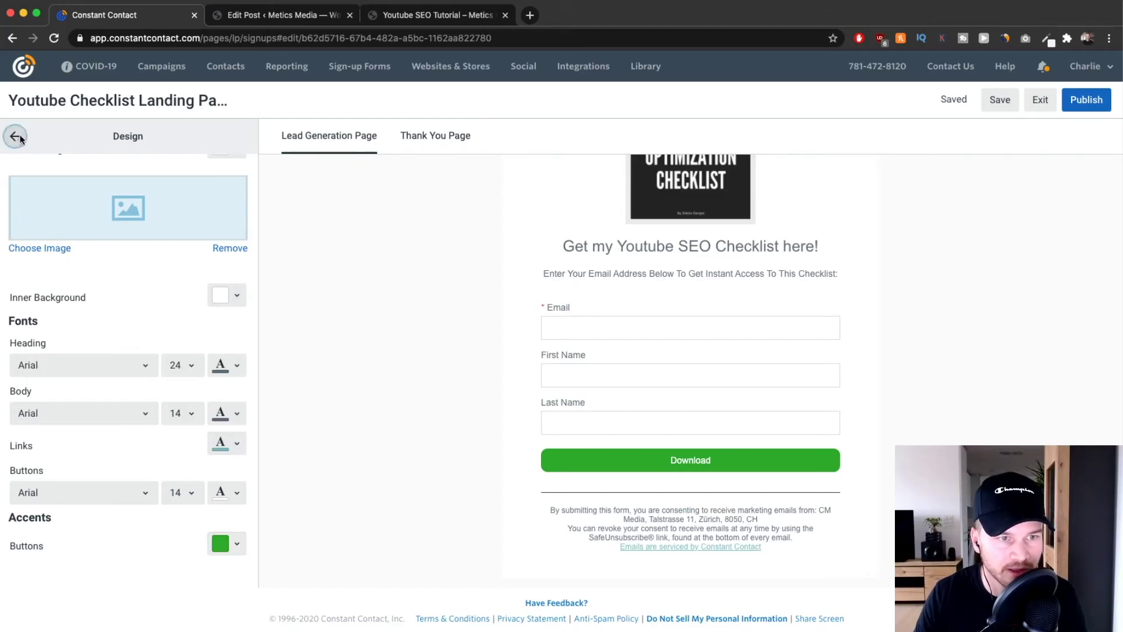
{"action": "left_click", "coordinate": [106, 246]}
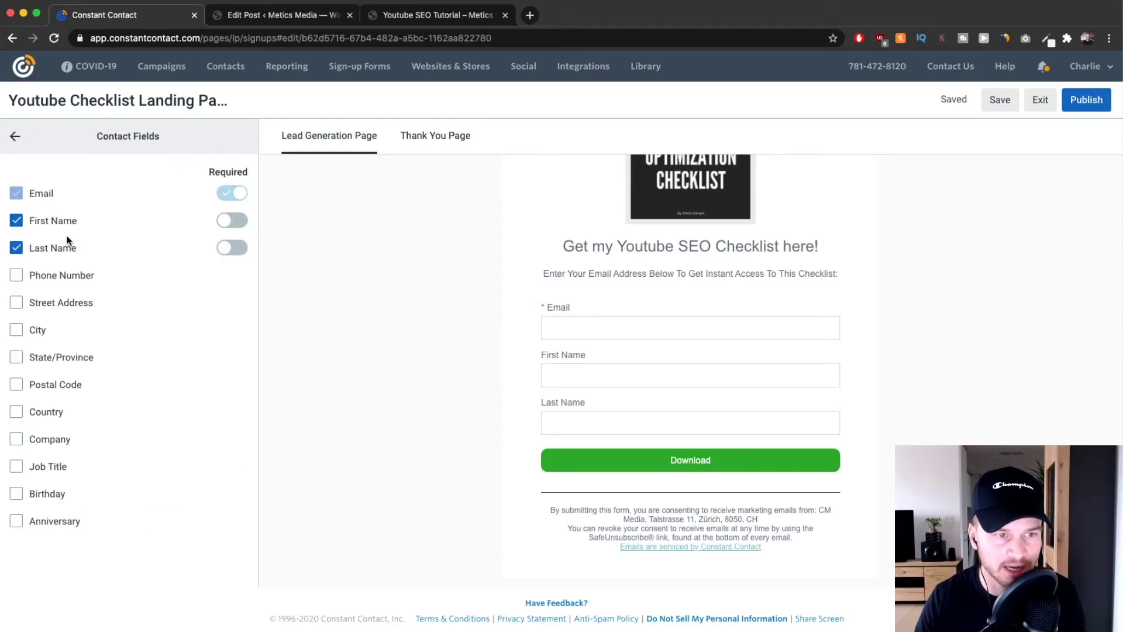
Uncheck Last Name, leave First Name optional, and go to the page Settings.
{"action": "left_click", "coordinate": [16, 247]}
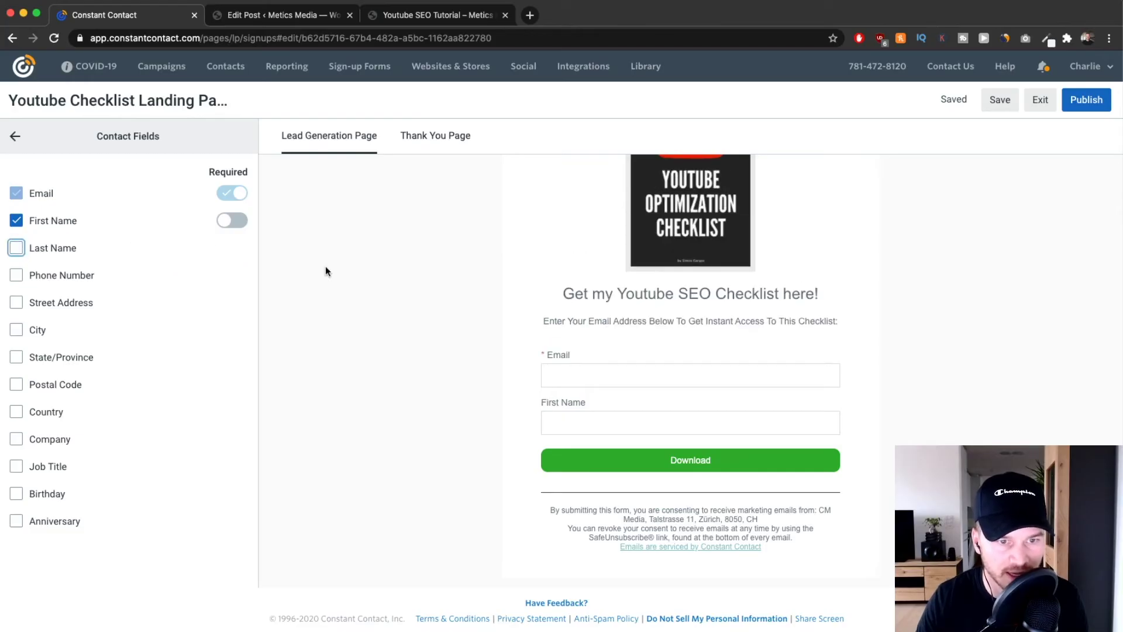
{"action": "left_click", "coordinate": [608, 422]}
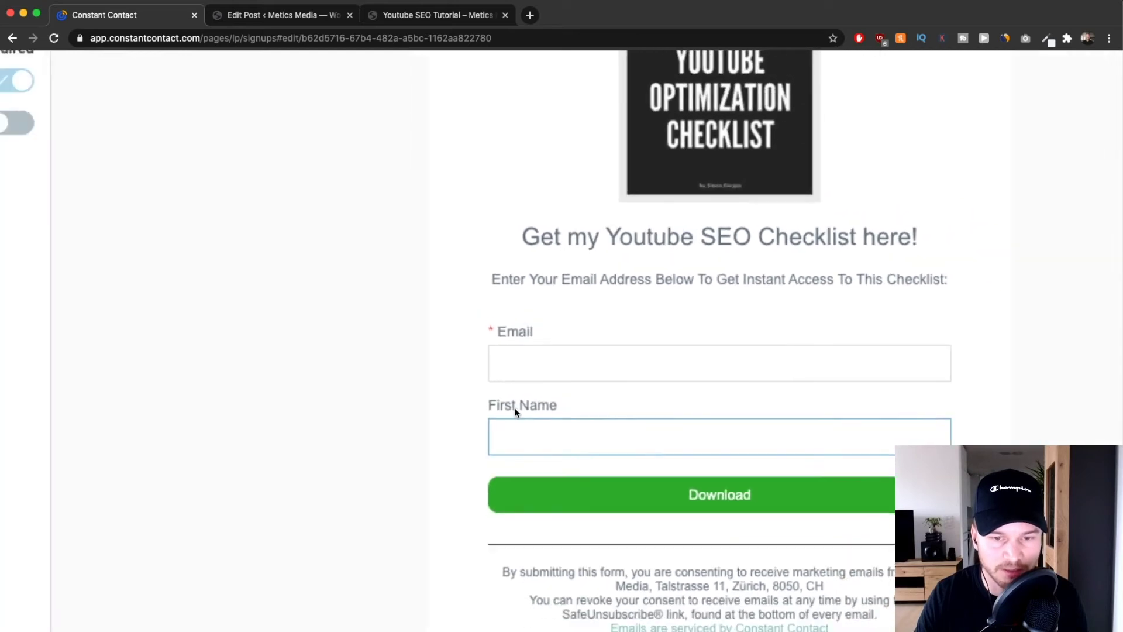
{"action": "left_click", "coordinate": [24, 128]}
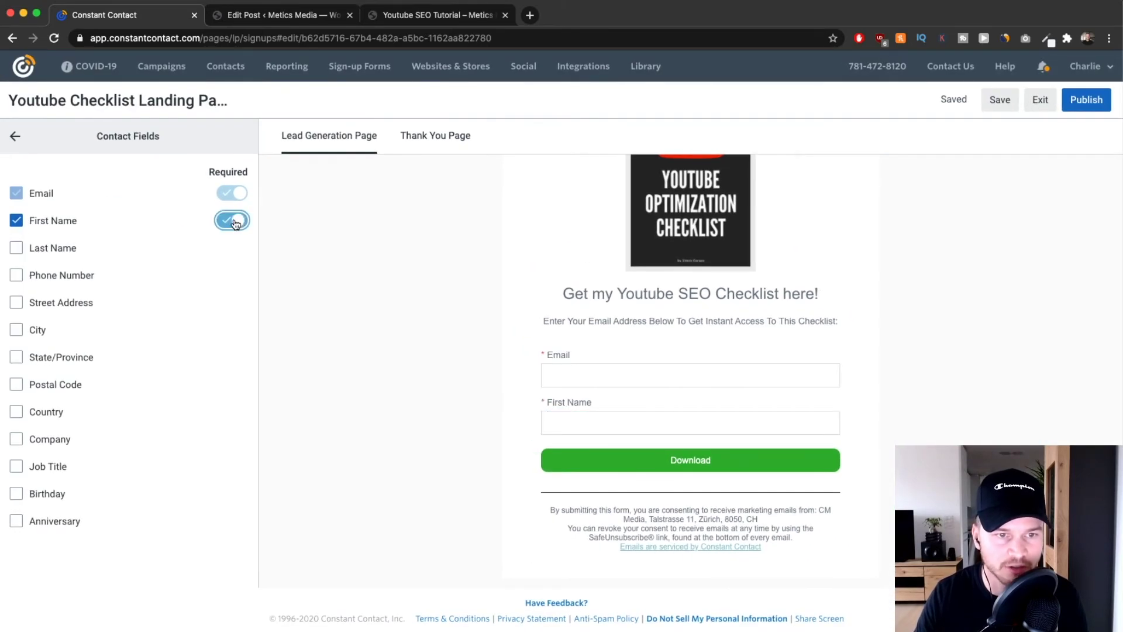
{"action": "left_click", "coordinate": [236, 224]}
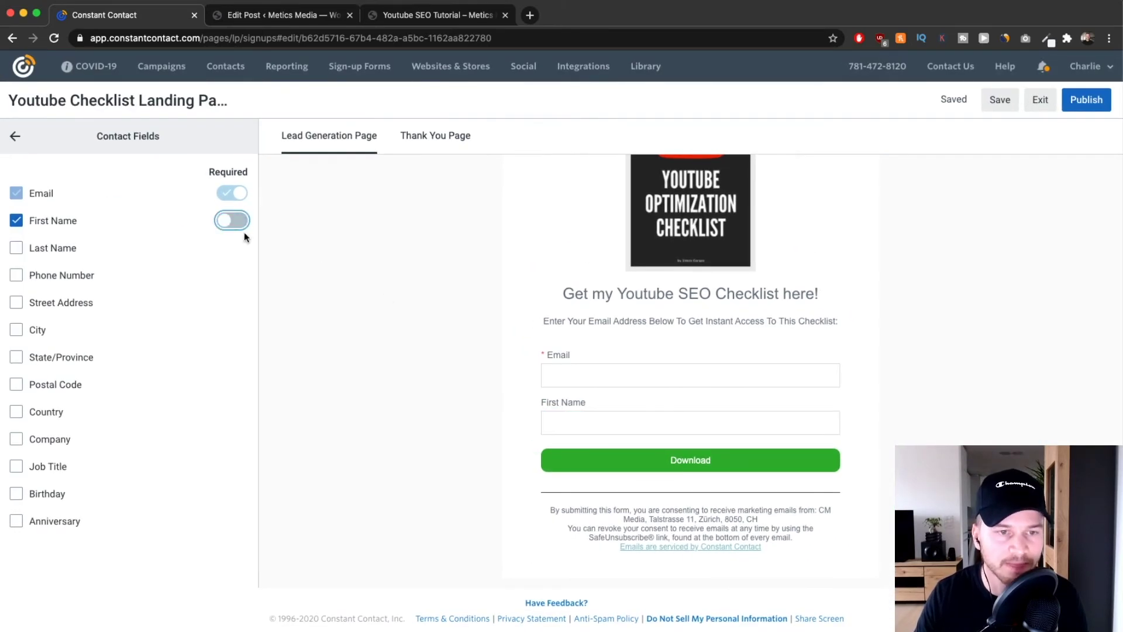
{"action": "left_click", "coordinate": [15, 136]}
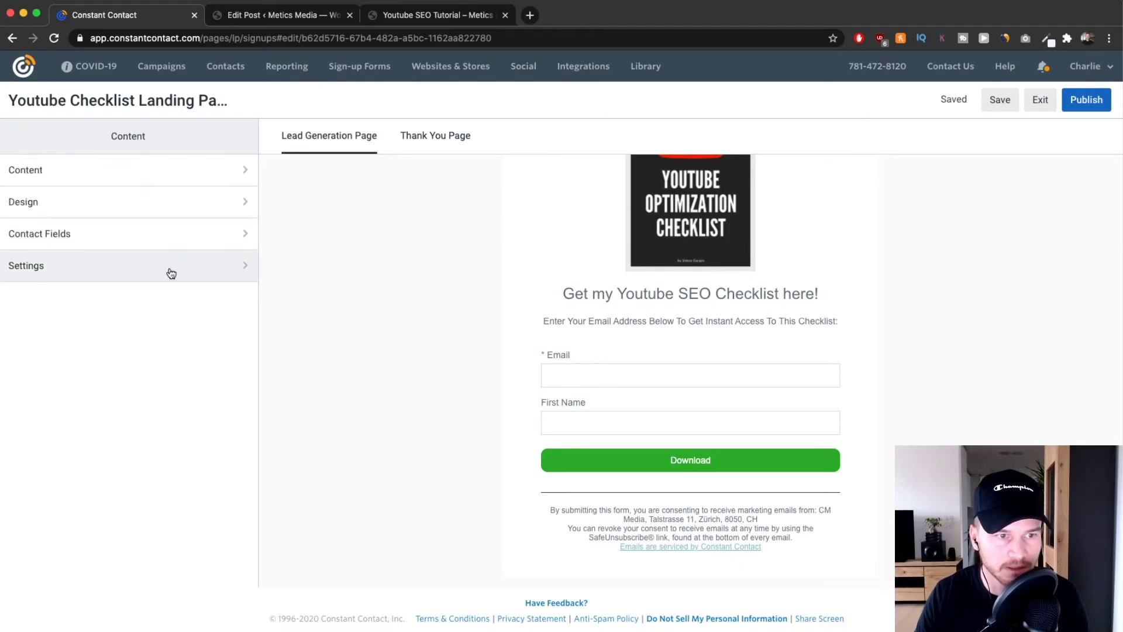
{"action": "left_click", "coordinate": [138, 259]}
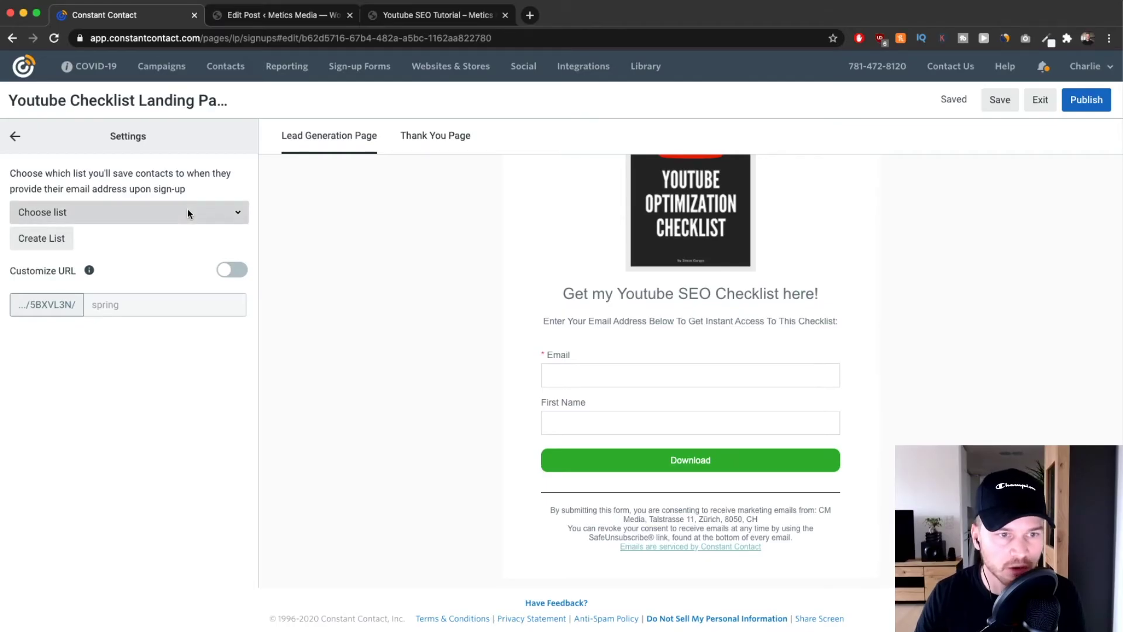
Send sign-ups to the Youtube email list.
{"action": "left_click", "coordinate": [222, 213]}
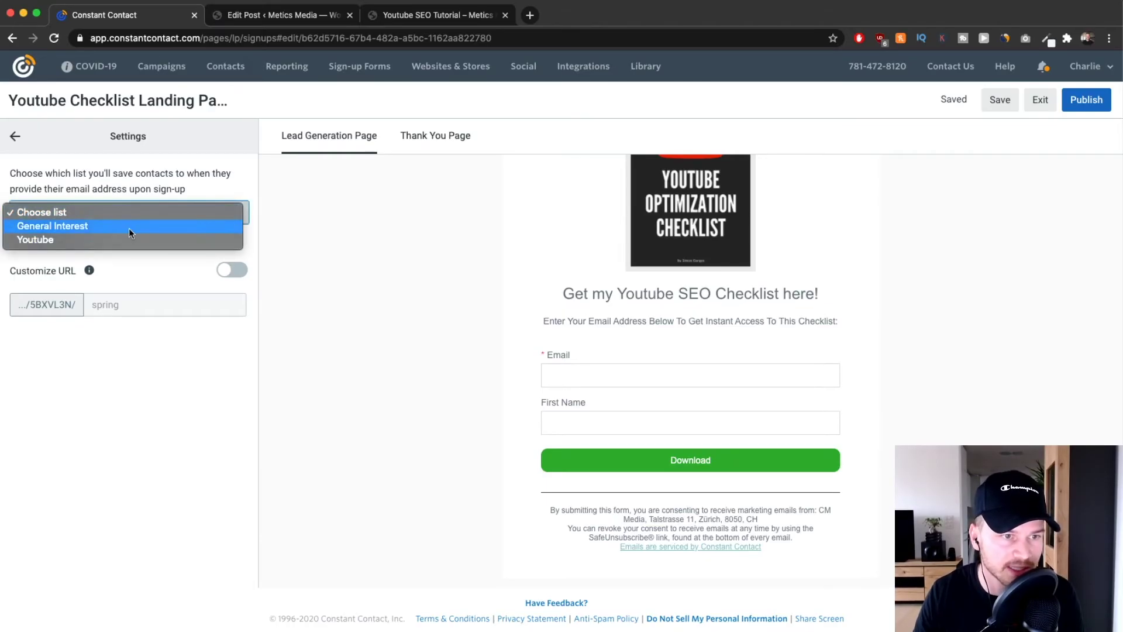
{"action": "left_click", "coordinate": [37, 240]}
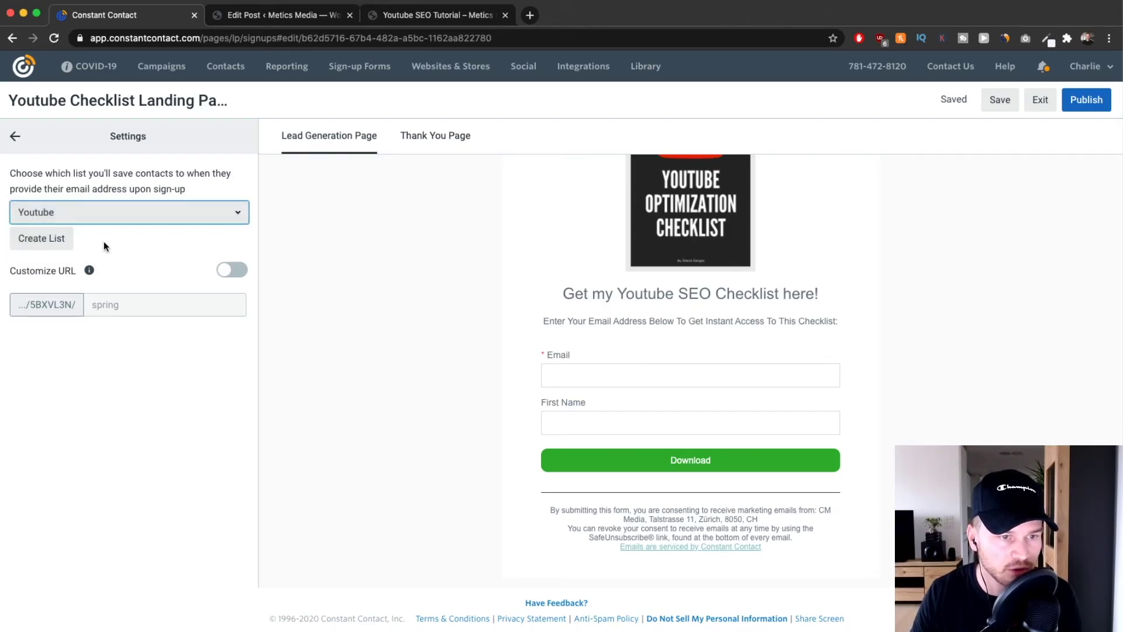
{"action": "left_click", "coordinate": [407, 286]}
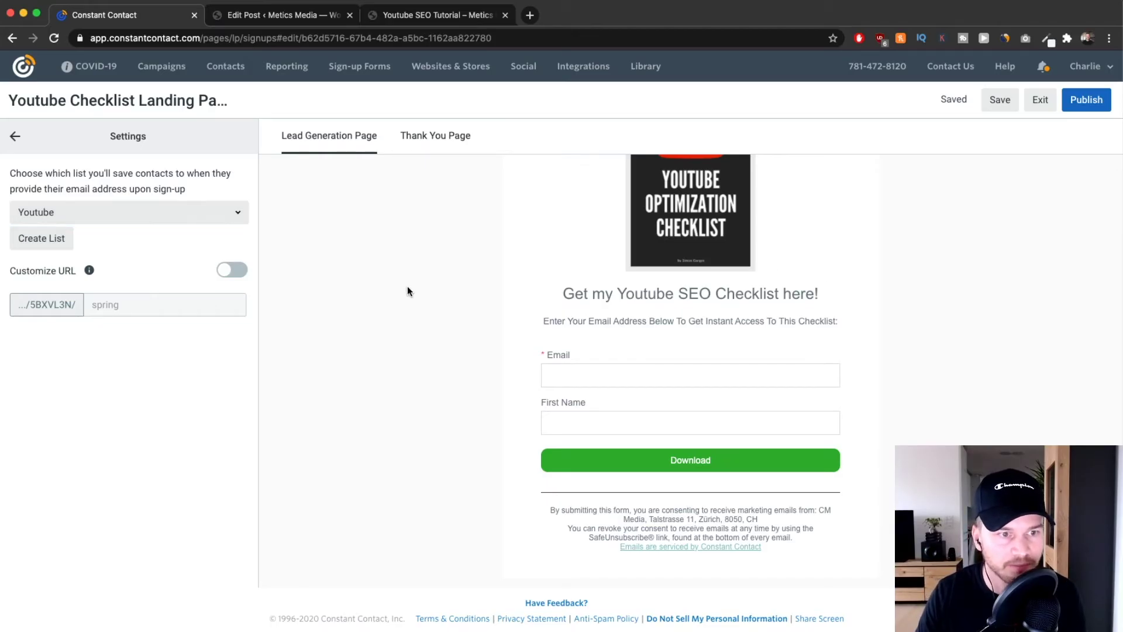
Enable a custom URL ending 'youtubechecklist' and publish the landing page.
{"action": "left_click", "coordinate": [234, 270]}
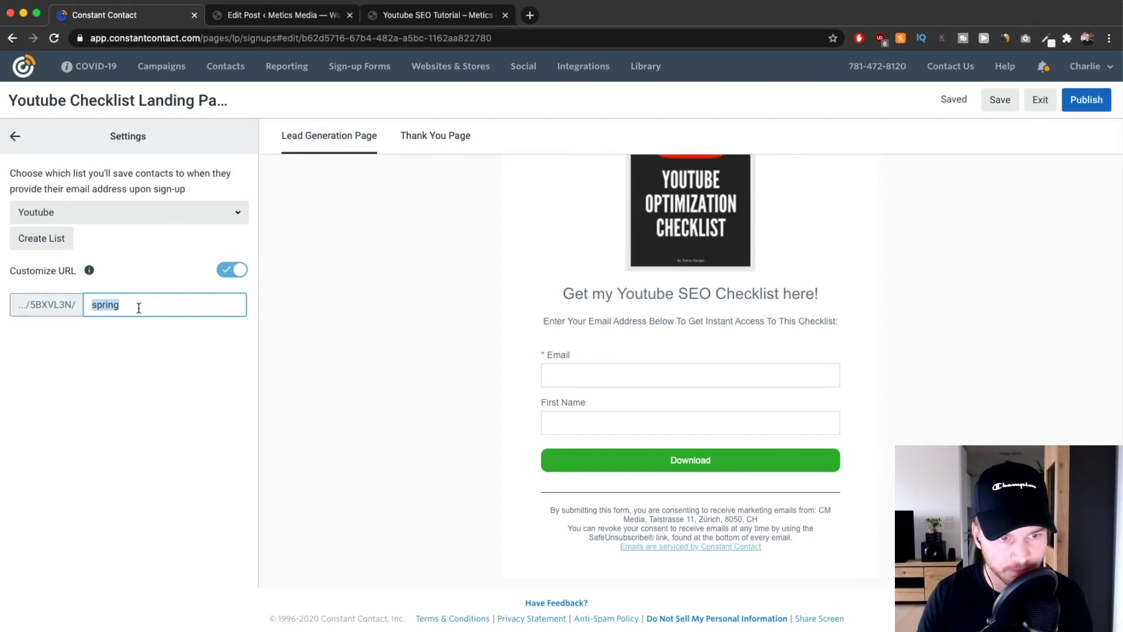
{"action": "type", "text": "youtube"}
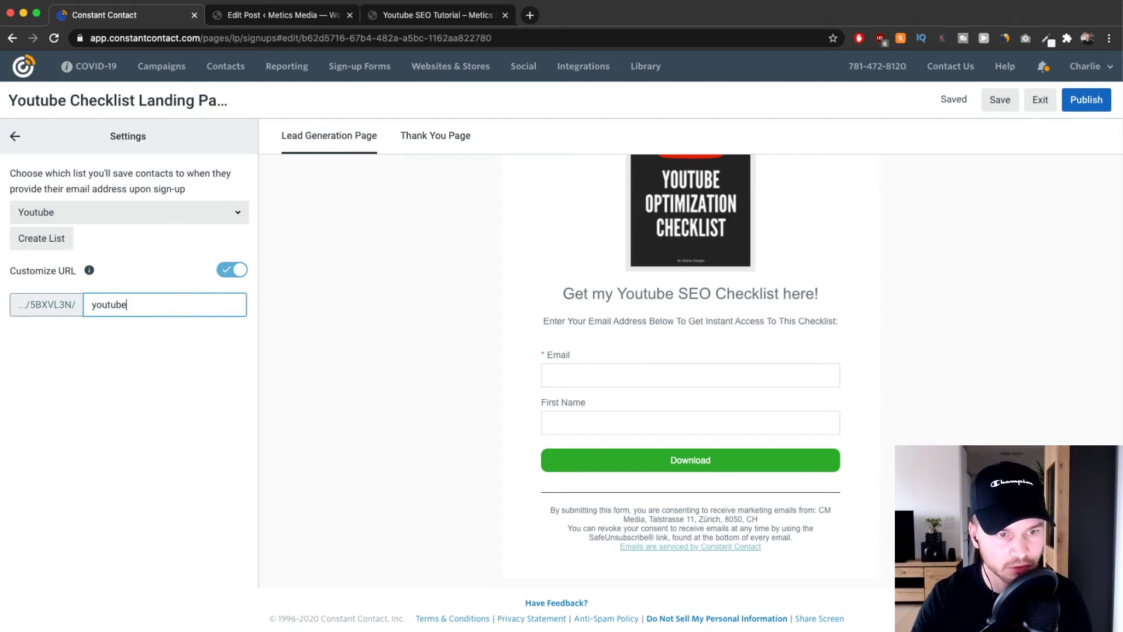
{"action": "key", "text": "BackSpace"}
{"action": "type", "text": "checkl"}
{"action": "key", "text": "BackSpace"}
{"action": "key", "text": "BackSpace"}
{"action": "type", "text": "klist"}
{"action": "left_click", "coordinate": [149, 377]}
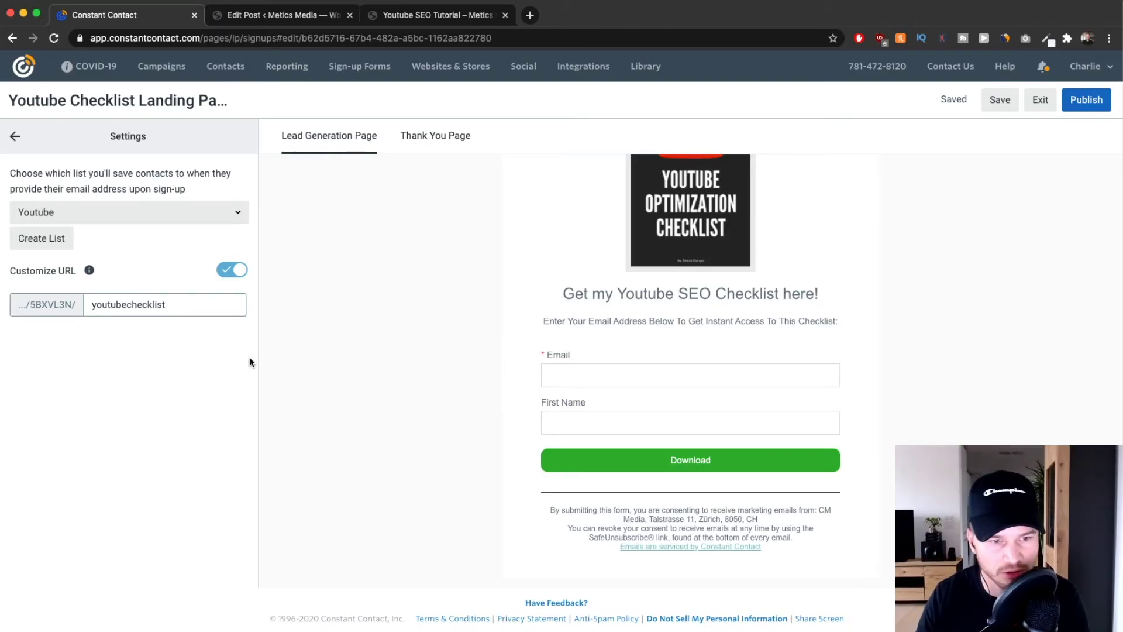
{"action": "left_click_drag", "start_coordinate": [194, 307], "coordinate": [90, 305]}
{"action": "left_click", "coordinate": [198, 306]}
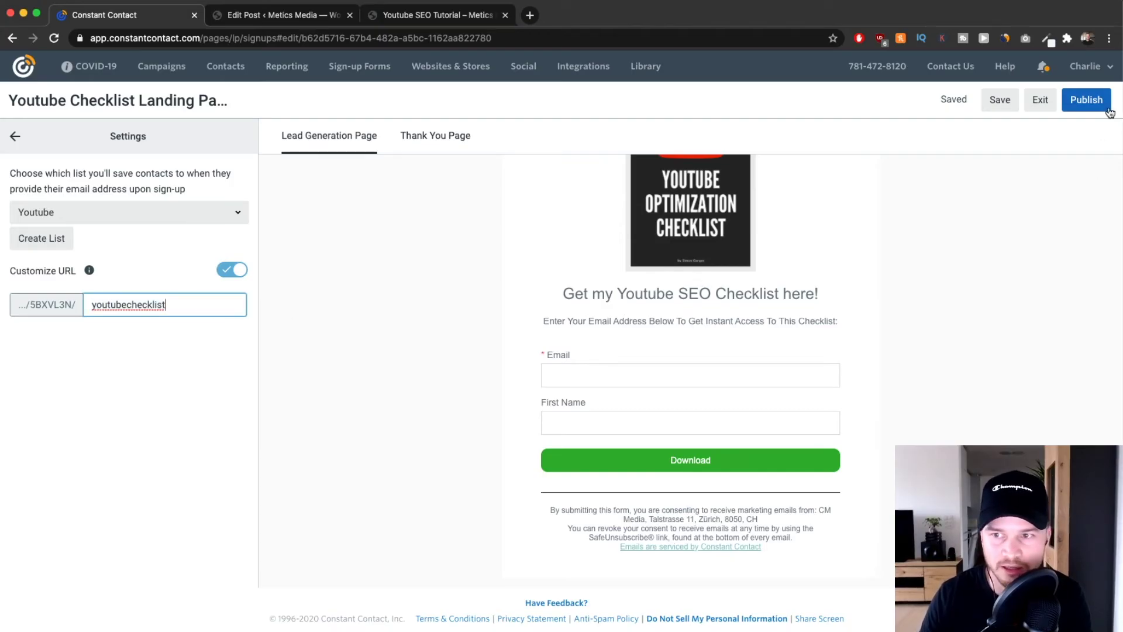
{"action": "left_click", "coordinate": [1088, 102]}
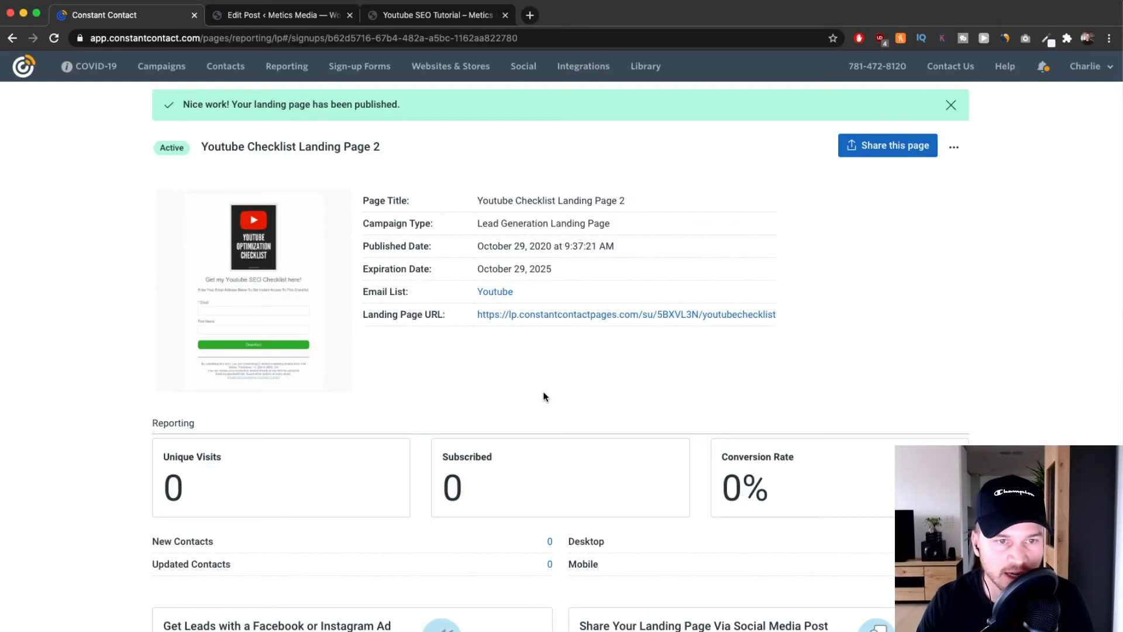
Open the youtubechecklist landing page URL in a new tab, view it, then close it.
{"action": "scroll", "coordinate": [542, 319], "scroll_direction": "up", "scroll_amount": 5}
{"action": "right_click", "coordinate": [548, 315]}
{"action": "left_click", "coordinate": [577, 325]}
{"action": "scroll", "coordinate": [443, 363], "scroll_direction": "down", "scroll_amount": 4}
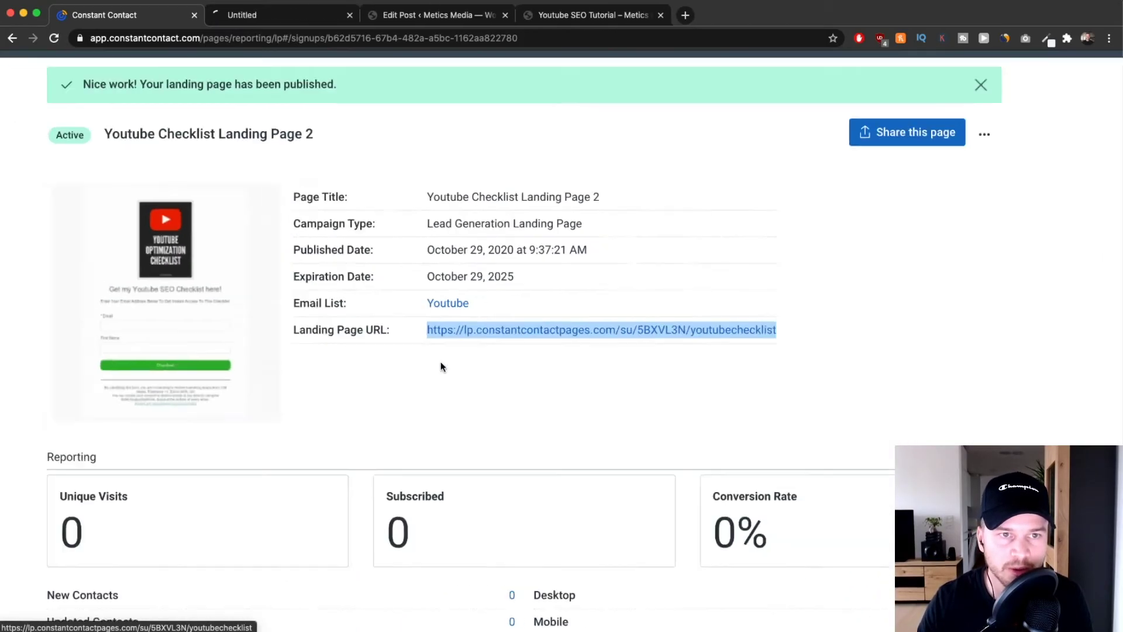
{"action": "left_click", "coordinate": [274, 15]}
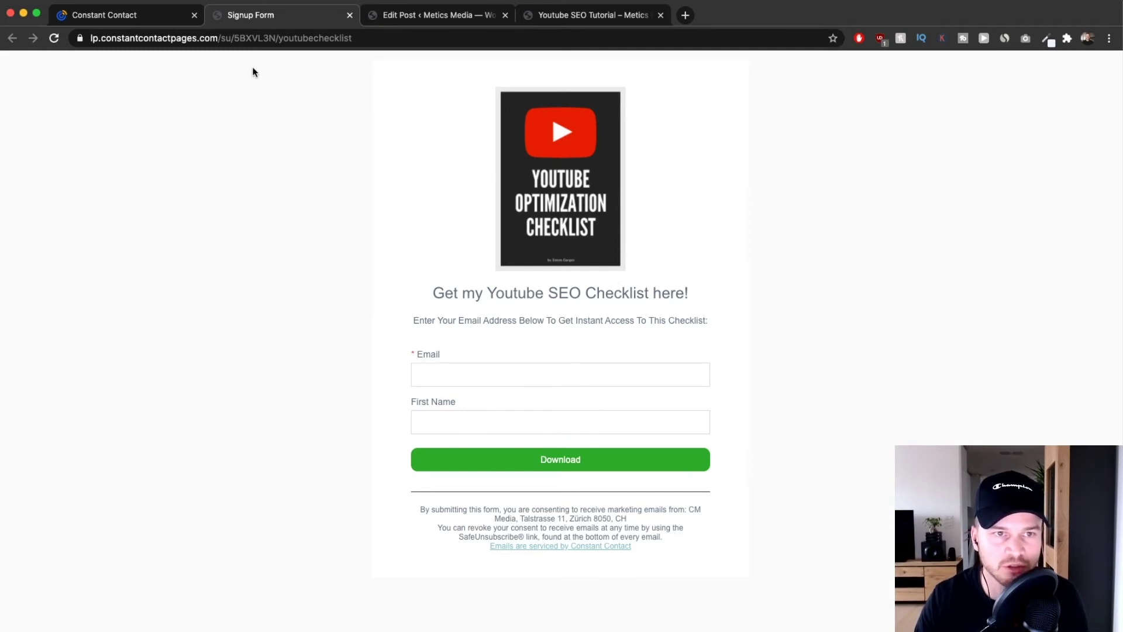
{"action": "left_click", "coordinate": [250, 36]}
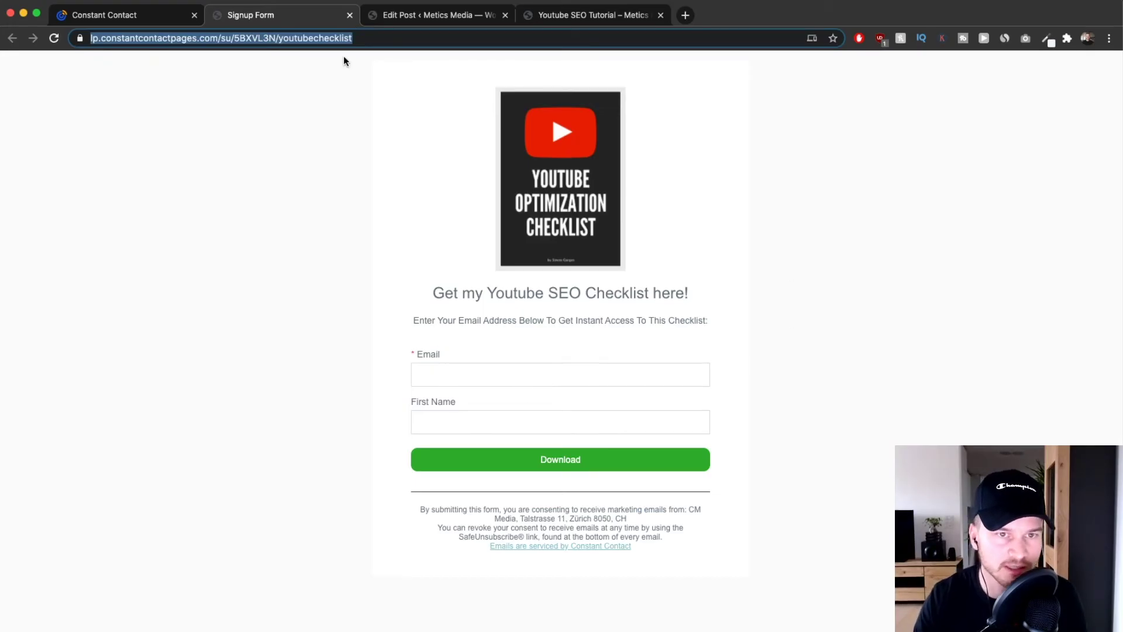
{"action": "left_click", "coordinate": [350, 15]}
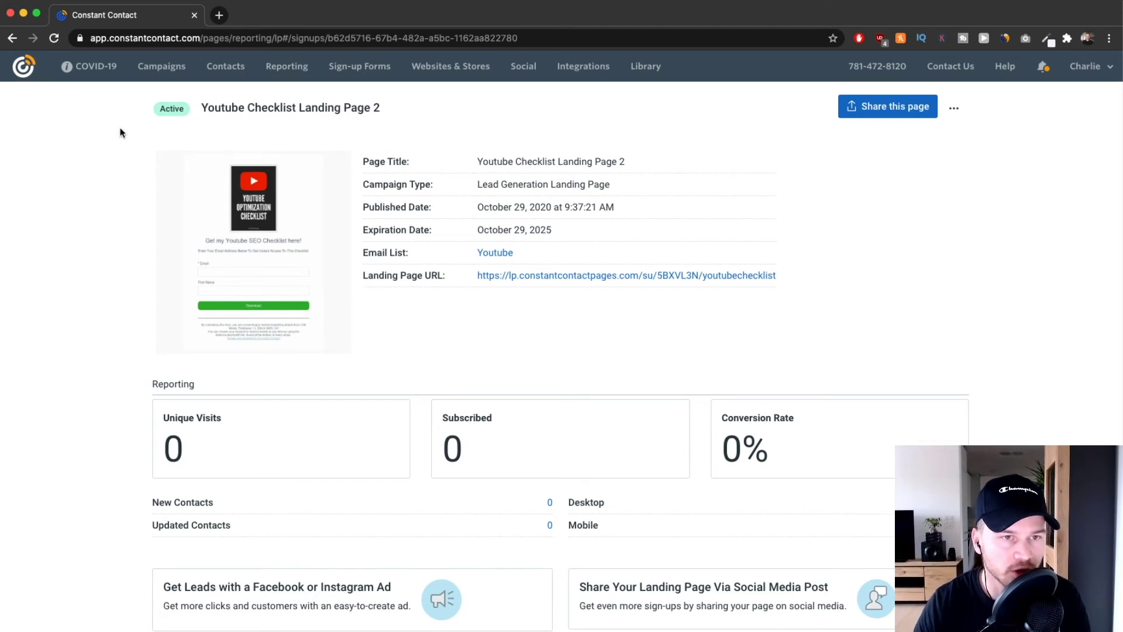
From Campaigns, create a new campaign of type Email Automation.
{"action": "left_click", "coordinate": [146, 74]}
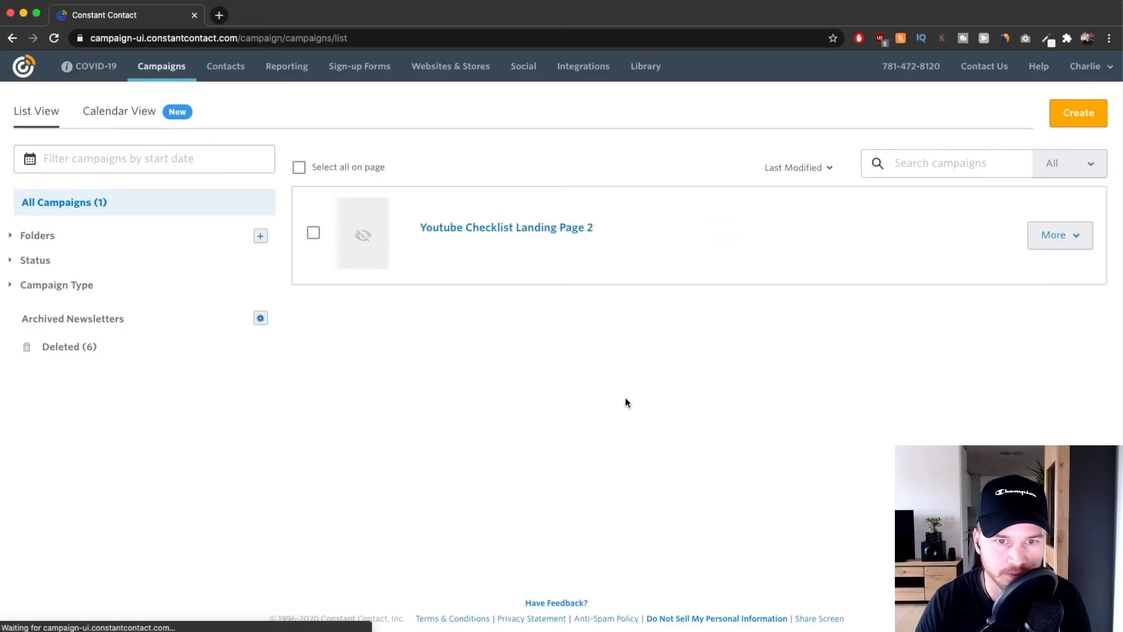
{"action": "left_click", "coordinate": [1082, 113]}
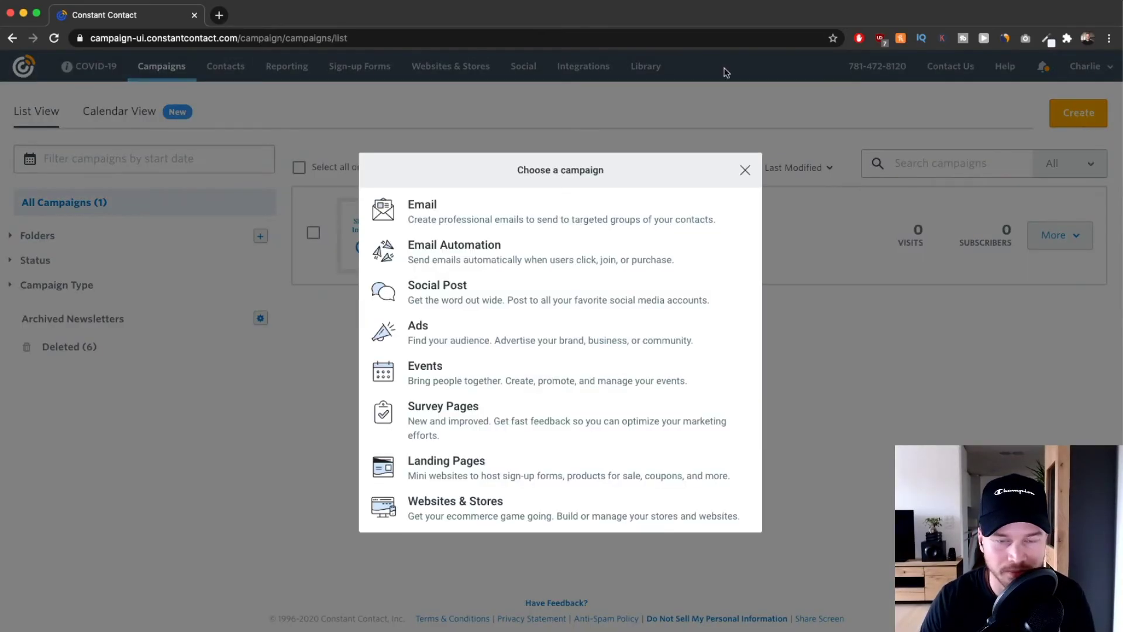
{"action": "left_click", "coordinate": [509, 255]}
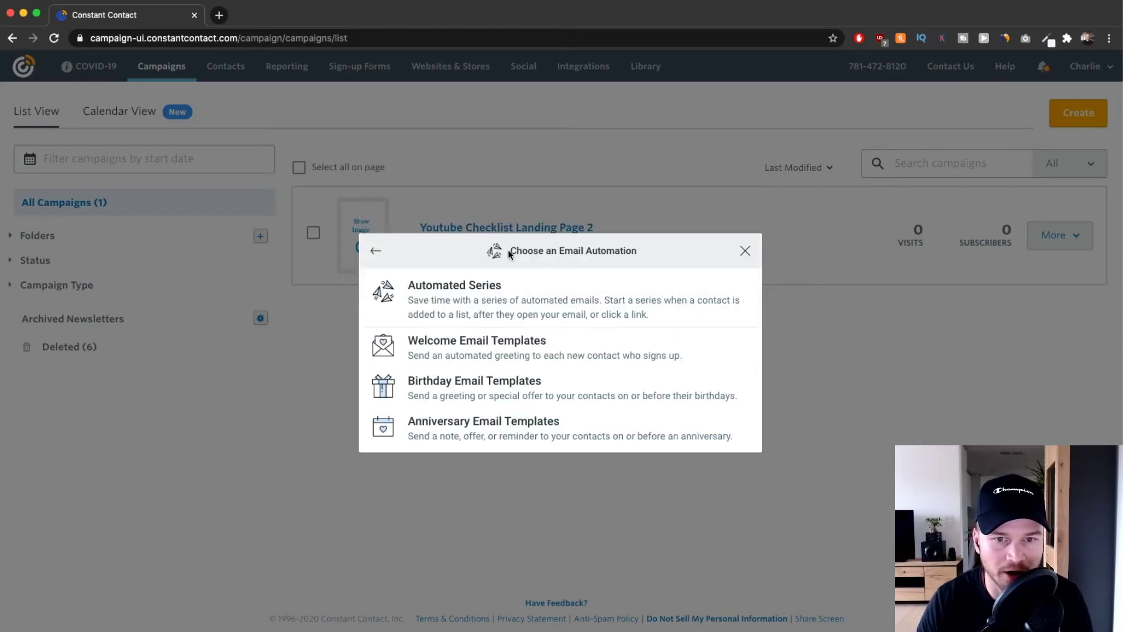
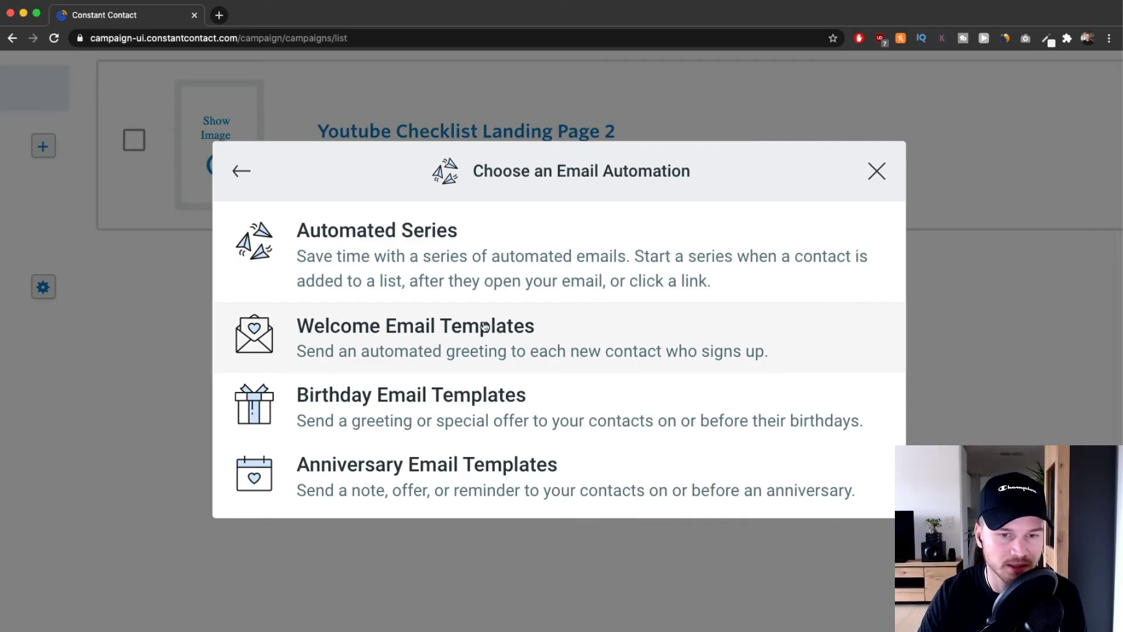
Choose Automated Series from the Email Automation options to bring up its naming prompt.
{"action": "scroll", "coordinate": [494, 333], "scroll_direction": "right", "scroll_amount": 1}
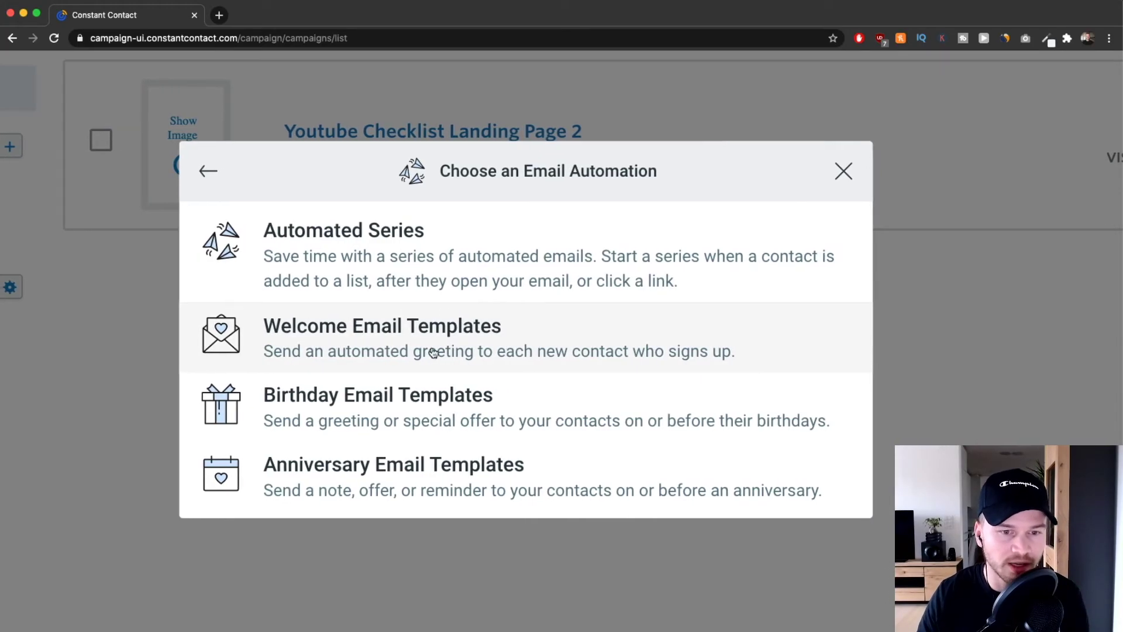
{"action": "scroll", "coordinate": [409, 345], "scroll_direction": "down", "scroll_amount": 3}
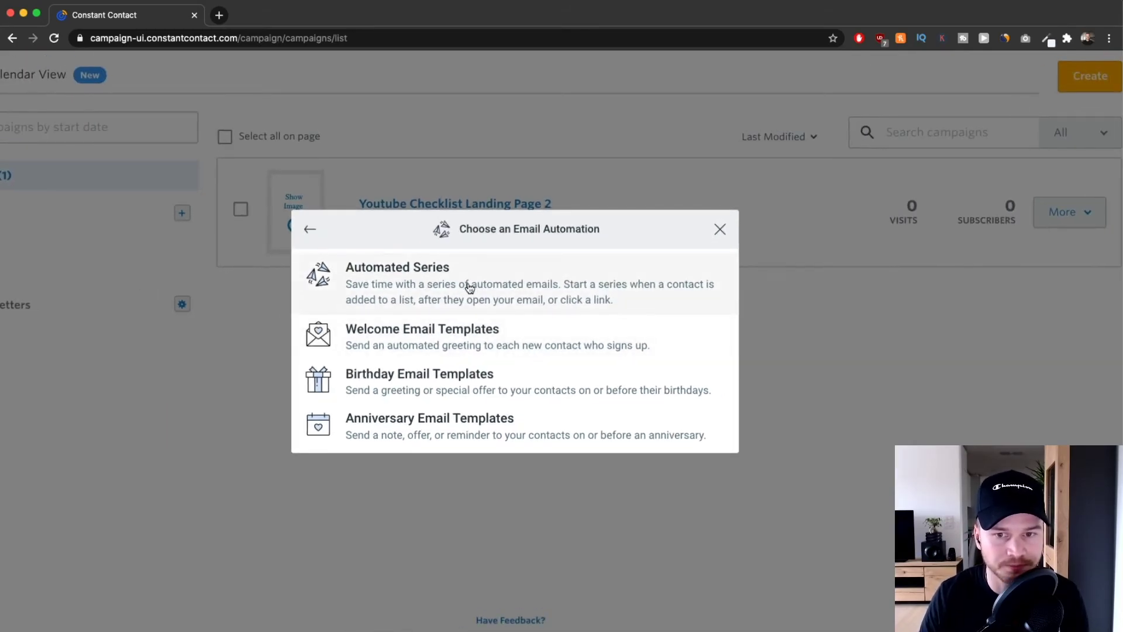
{"action": "left_click", "coordinate": [470, 287]}
{"action": "left_click", "coordinate": [442, 344]}
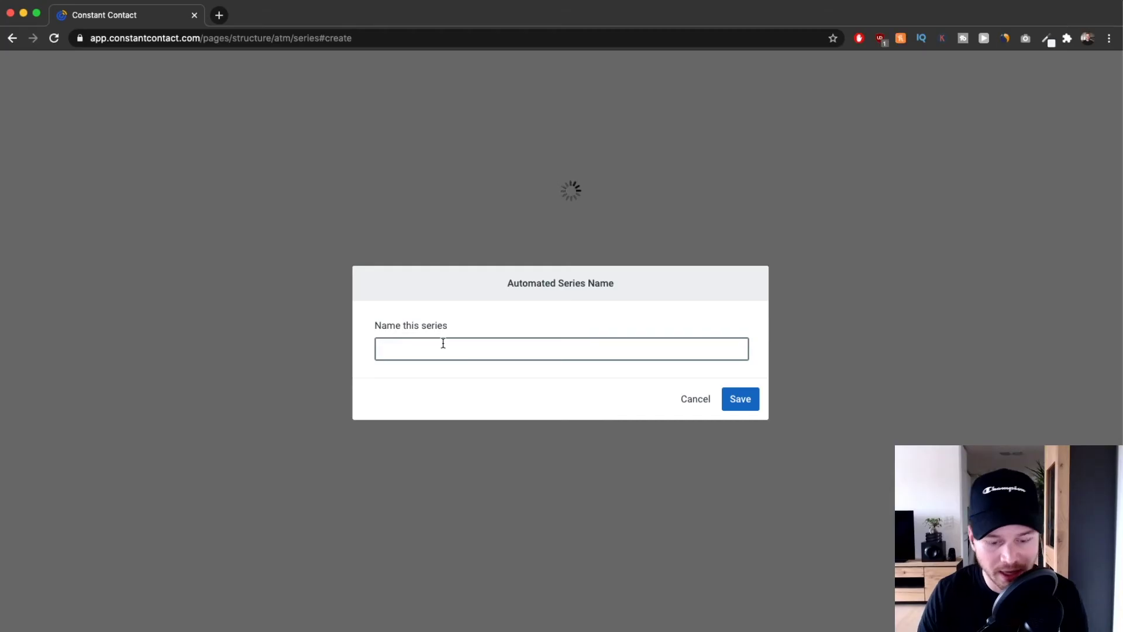
Name the series 'Welcome Sequence (Youtube)' and save it.
{"action": "type", "text": "Welcome"}
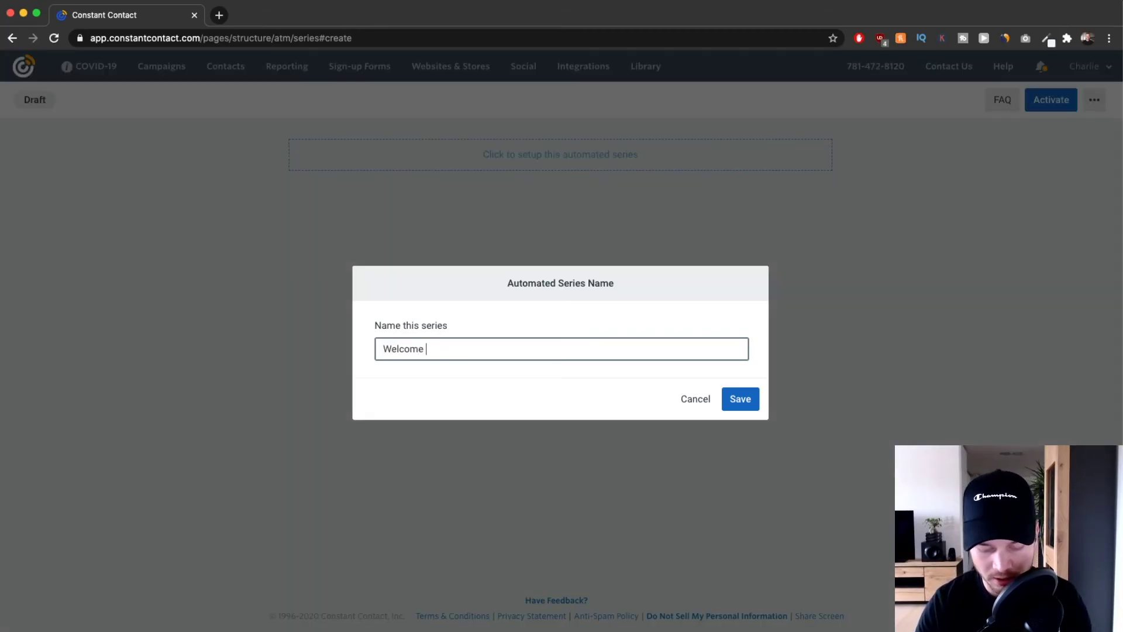
{"action": "type", "text": " Sequence (Yot"}
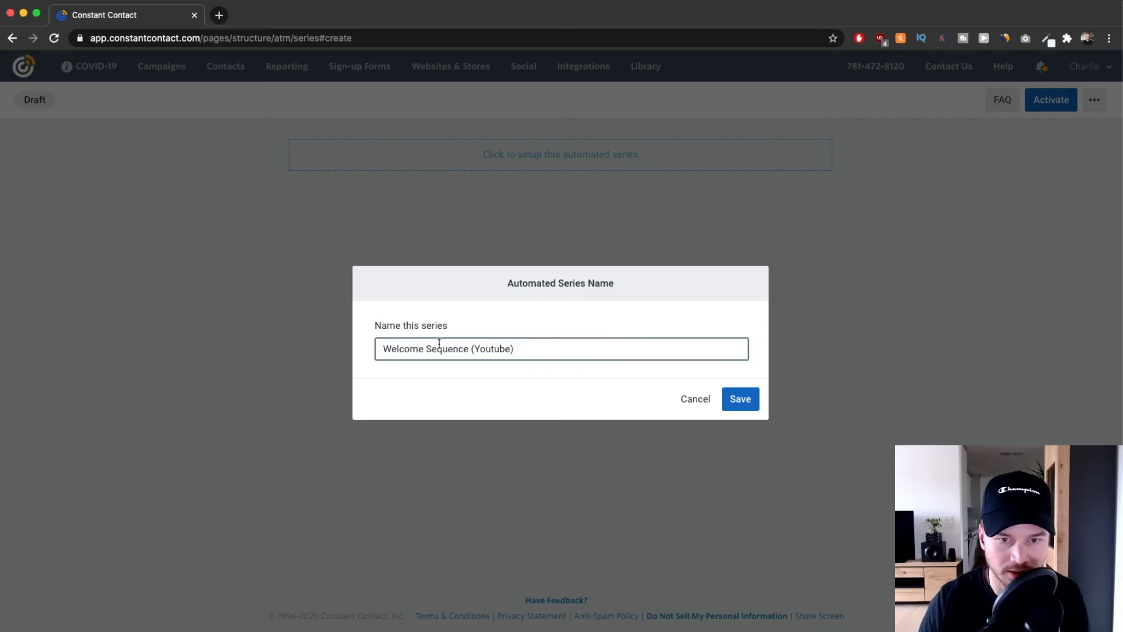
{"action": "left_click", "coordinate": [744, 399]}
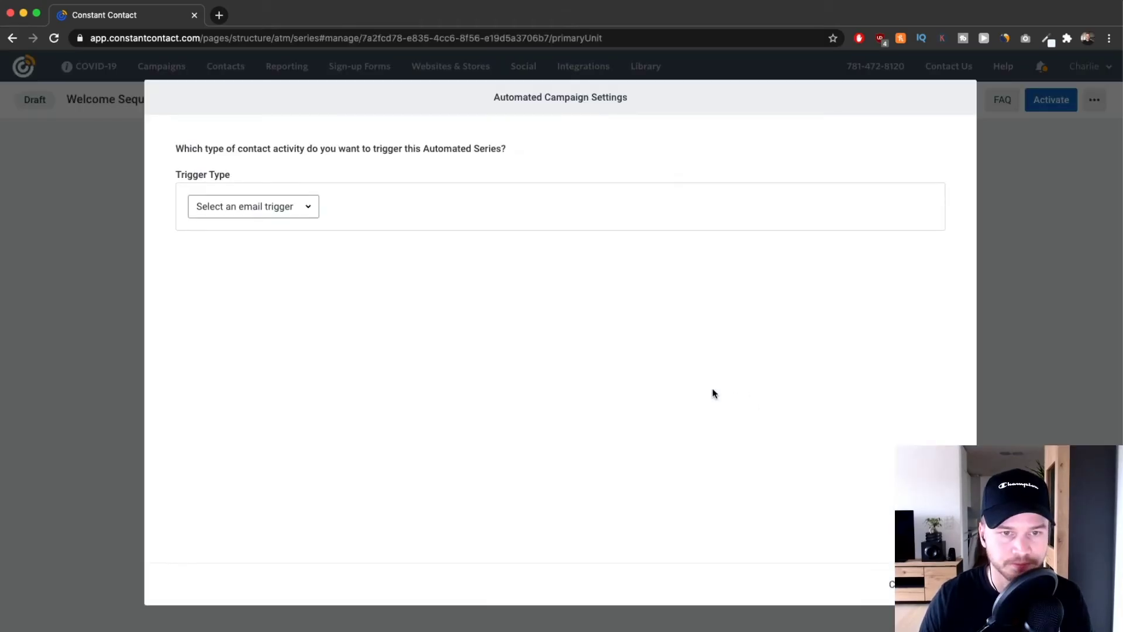
Set the trigger to 'A Contact joins a list' with the Youtube list and save.
{"action": "left_click", "coordinate": [310, 210]}
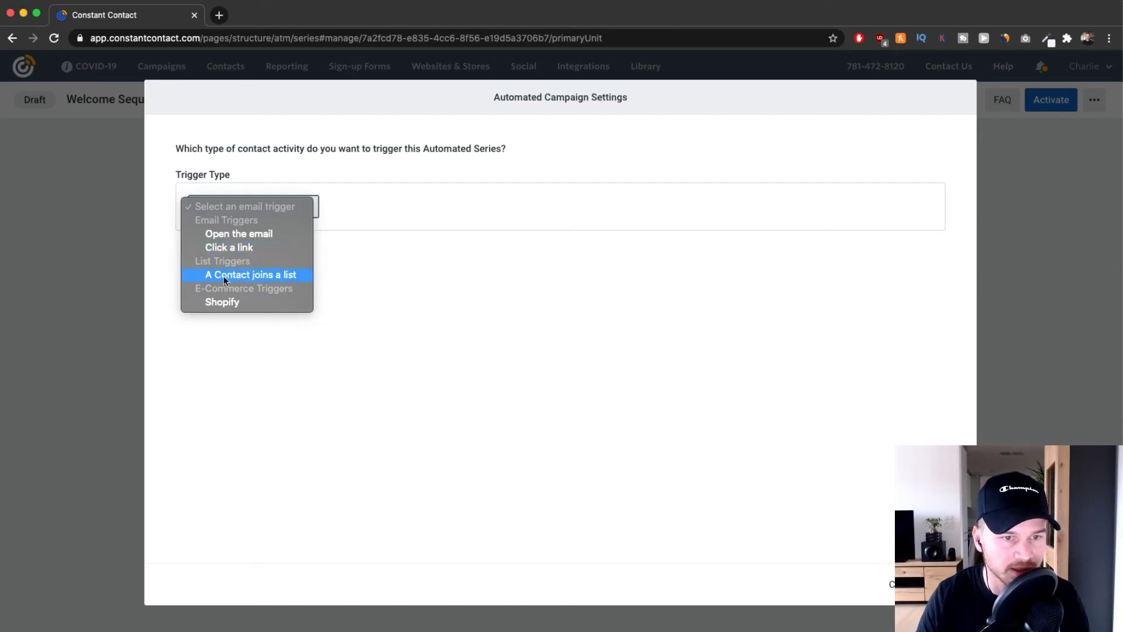
{"action": "left_click", "coordinate": [265, 275]}
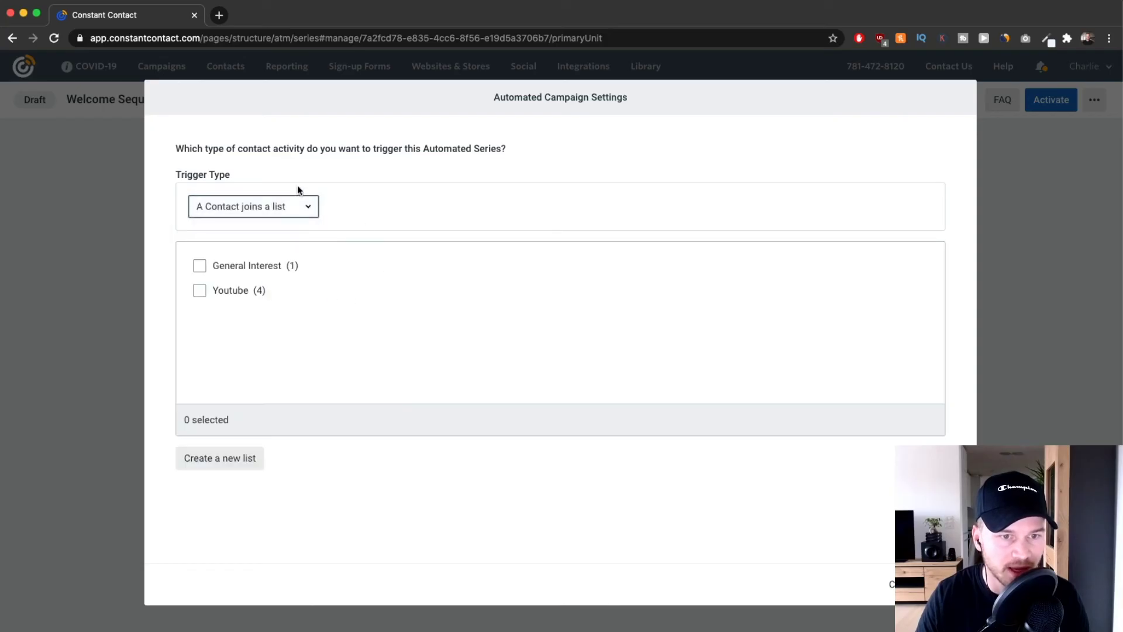
{"action": "left_click", "coordinate": [200, 290]}
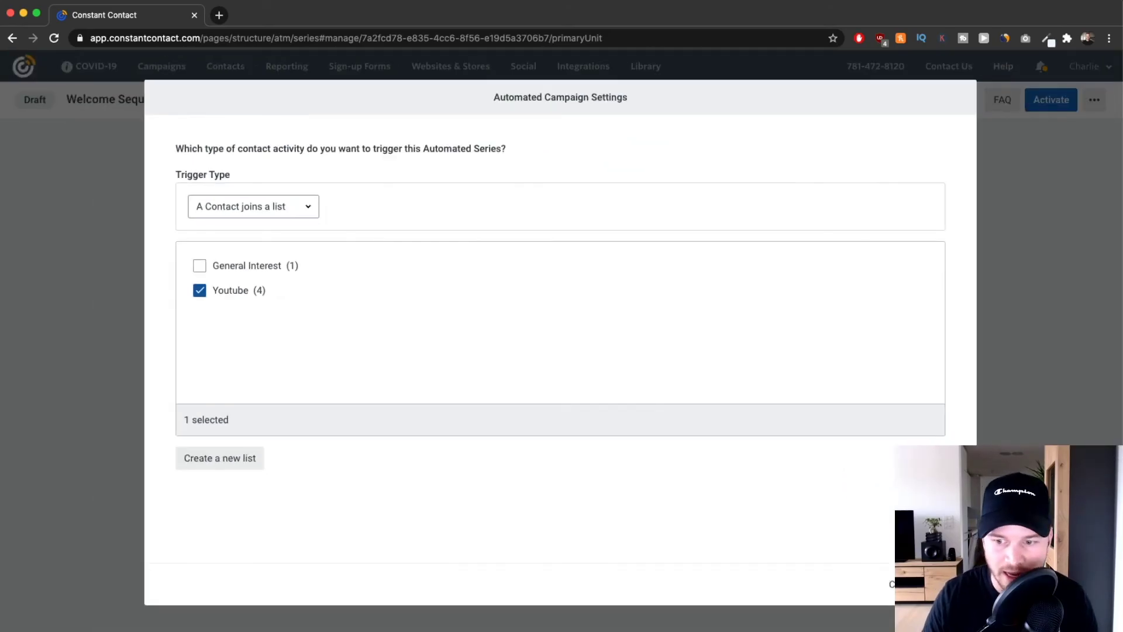
{"action": "left_click", "coordinate": [946, 584]}
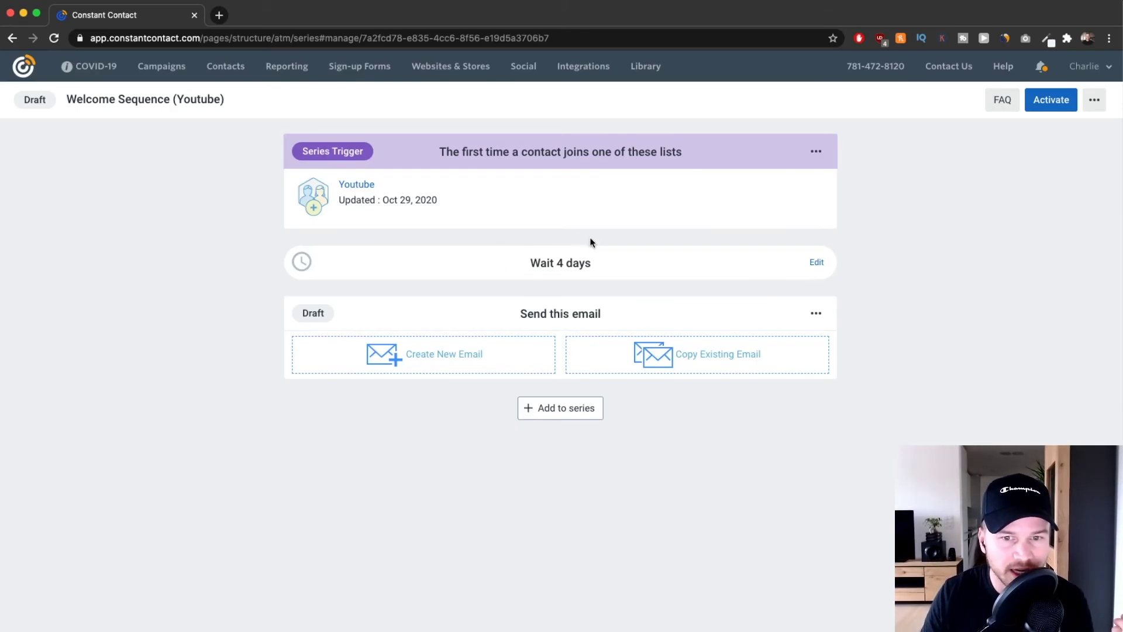
Change the Wait 4 days delay to Send immediately and begin a new email.
{"action": "left_click_drag", "start_coordinate": [531, 260], "coordinate": [617, 263]}
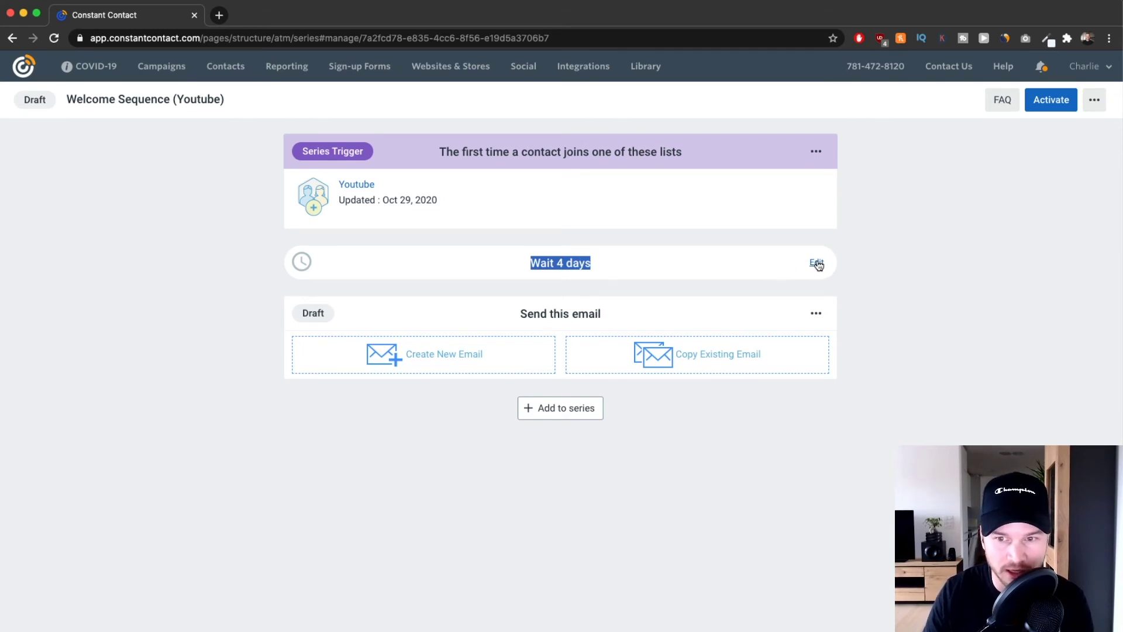
{"action": "left_click", "coordinate": [819, 265]}
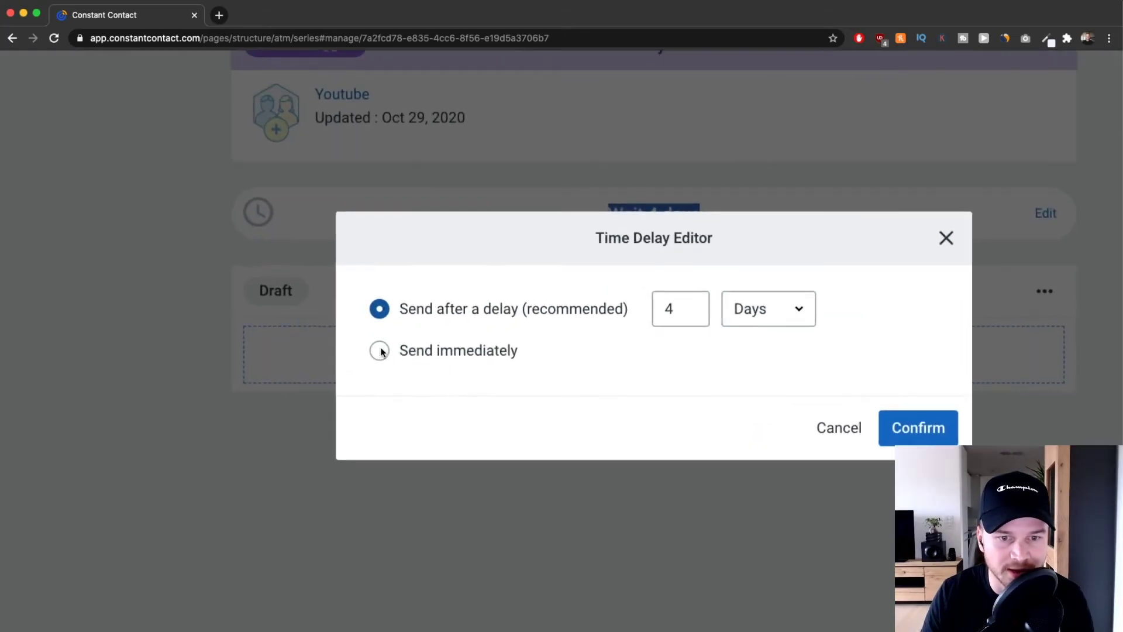
{"action": "left_click", "coordinate": [380, 352]}
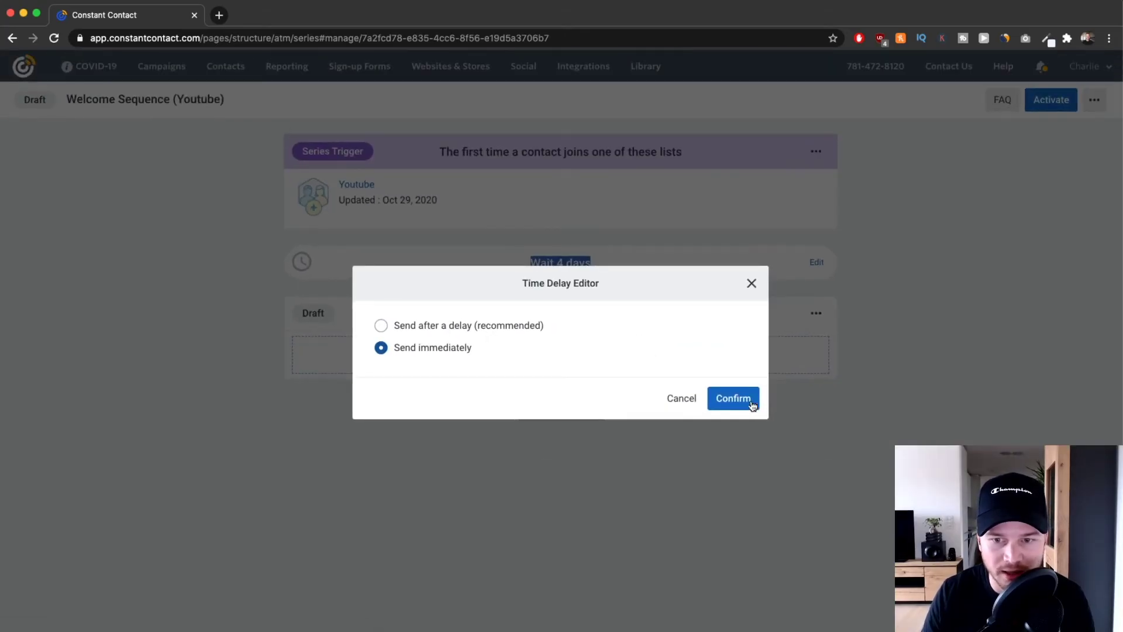
{"action": "left_click", "coordinate": [739, 398]}
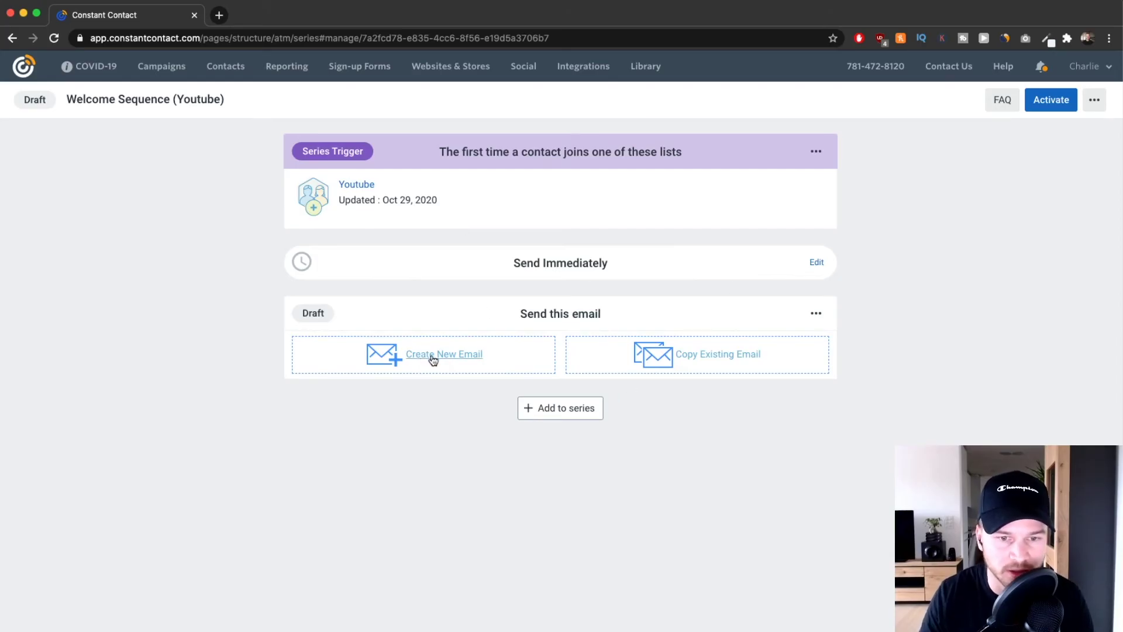
{"action": "left_click", "coordinate": [450, 357]}
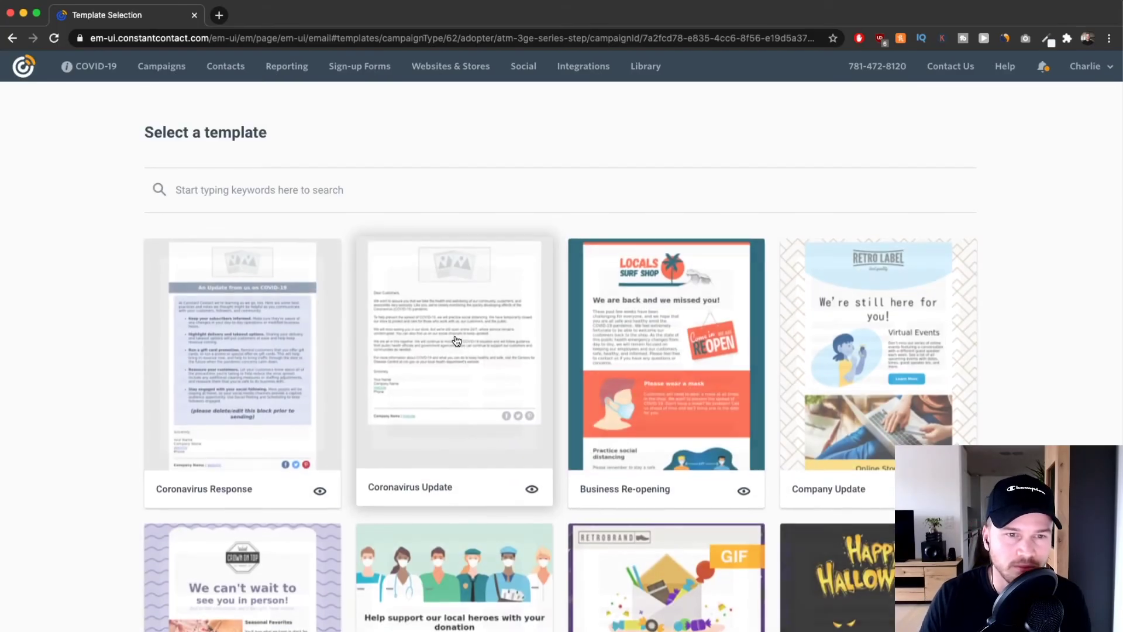
Browse the email templates and search them for 'welcome'.
{"action": "scroll", "coordinate": [692, 466], "scroll_direction": "down", "scroll_amount": 5}
{"action": "scroll", "coordinate": [998, 238], "scroll_direction": "up", "scroll_amount": 1}
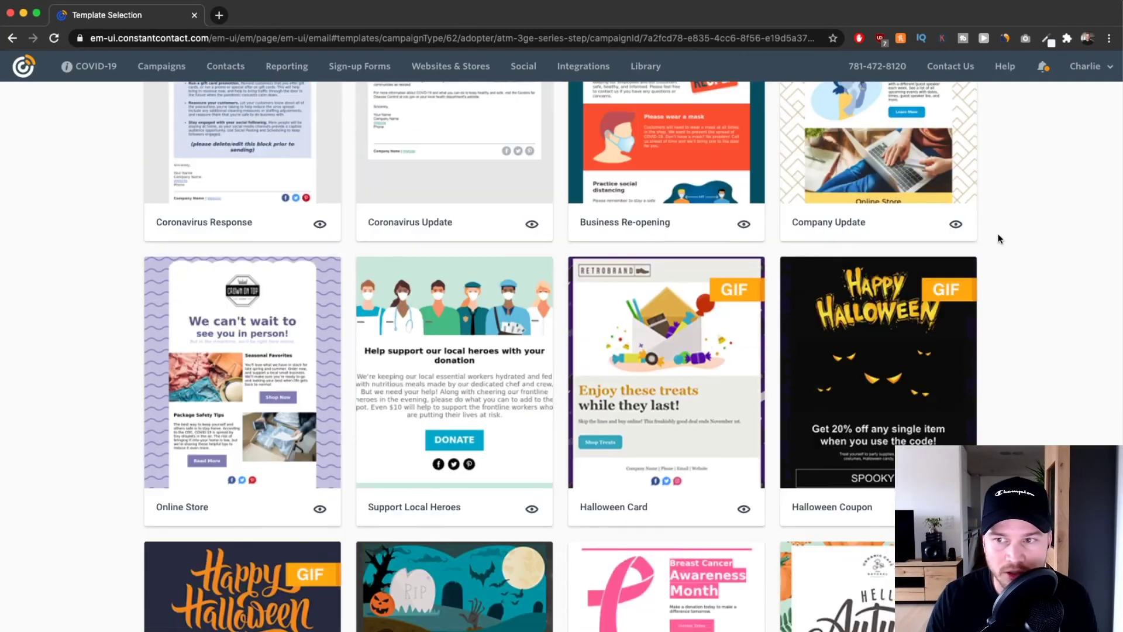
{"action": "scroll", "coordinate": [767, 283], "scroll_direction": "down", "scroll_amount": 15}
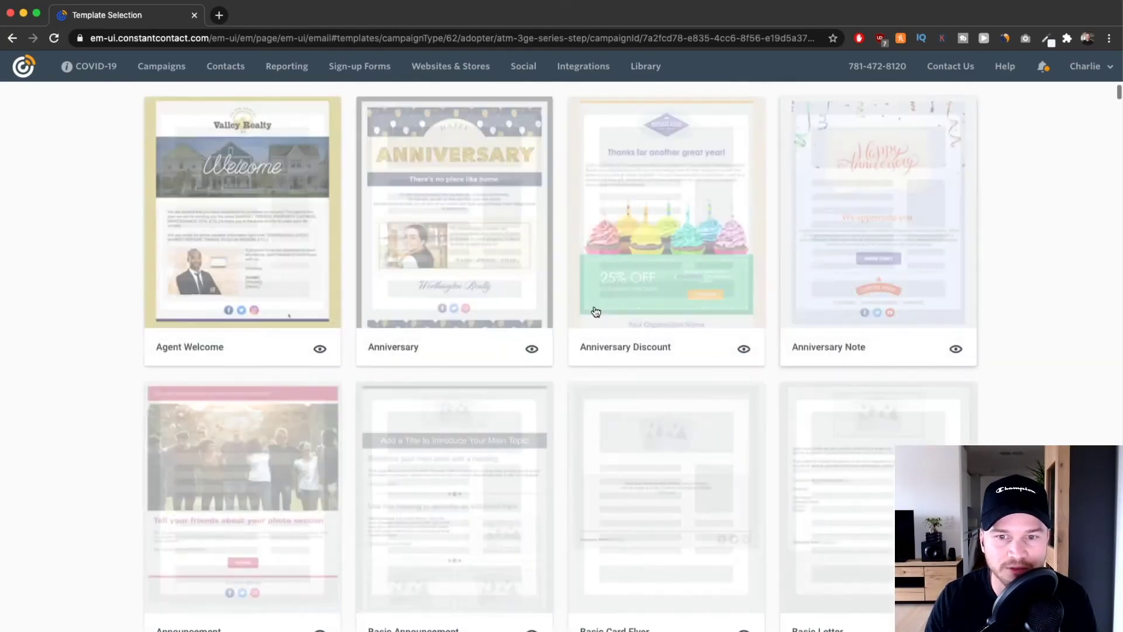
{"action": "scroll", "coordinate": [552, 374], "scroll_direction": "up", "scroll_amount": 15}
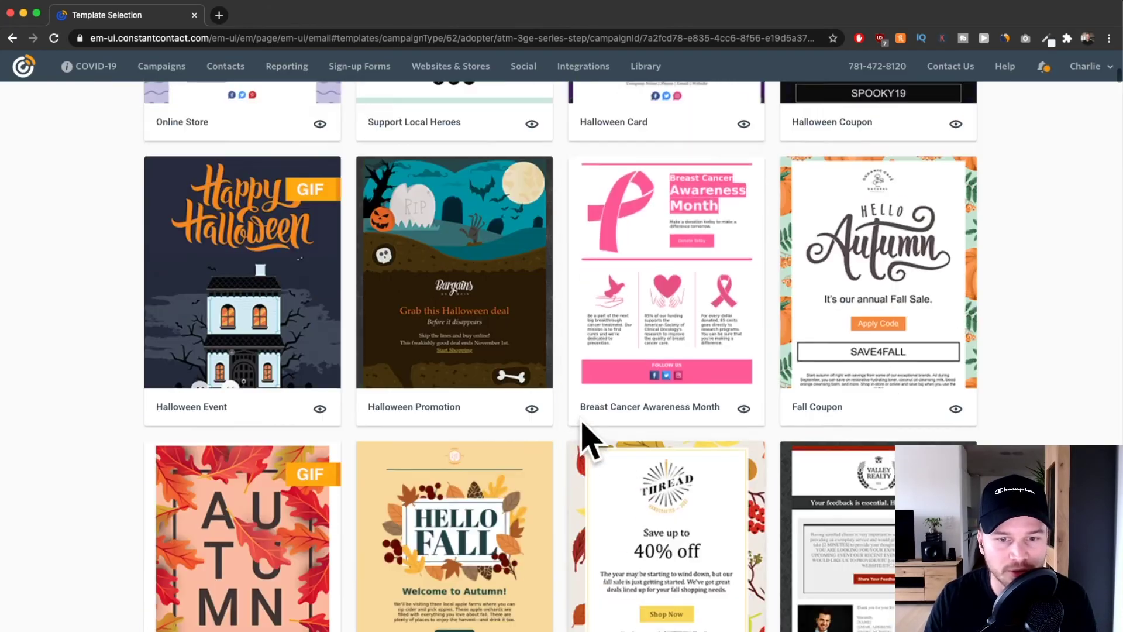
{"action": "scroll", "coordinate": [588, 438], "scroll_direction": "down", "scroll_amount": 6}
{"action": "scroll", "coordinate": [528, 421], "scroll_direction": "up", "scroll_amount": 15}
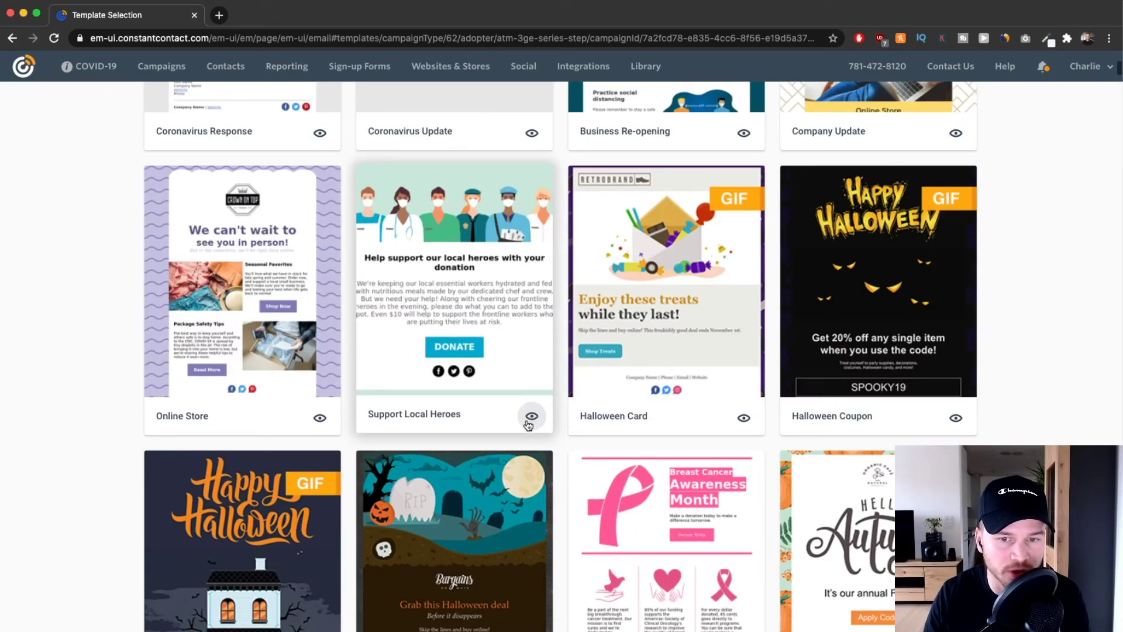
{"action": "left_click", "coordinate": [272, 193]}
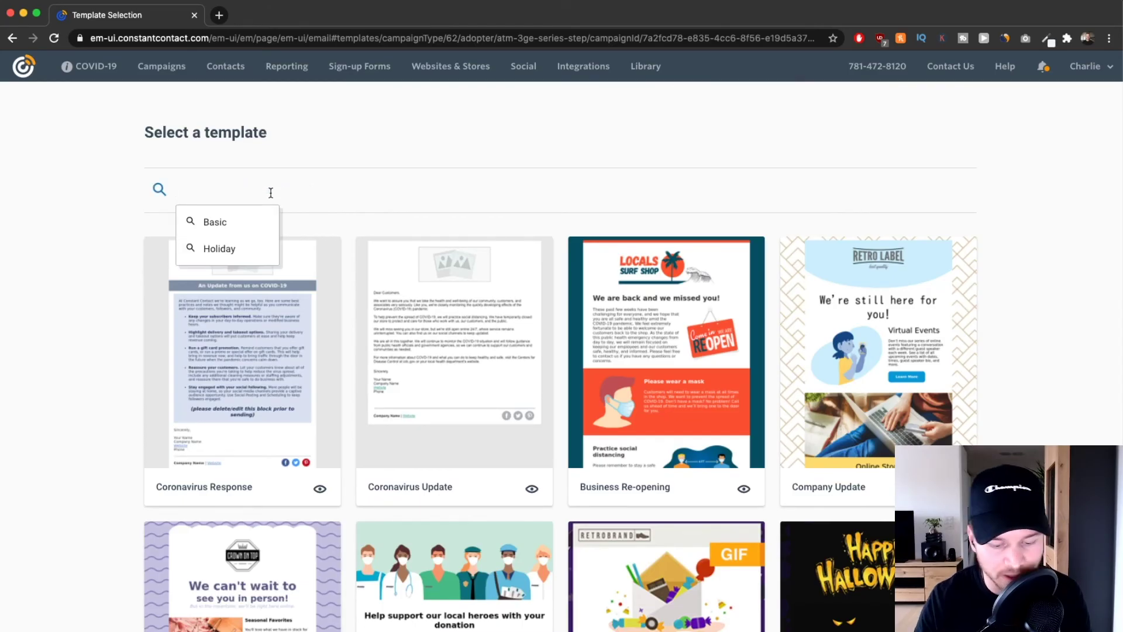
{"action": "type", "text": "welcome"}
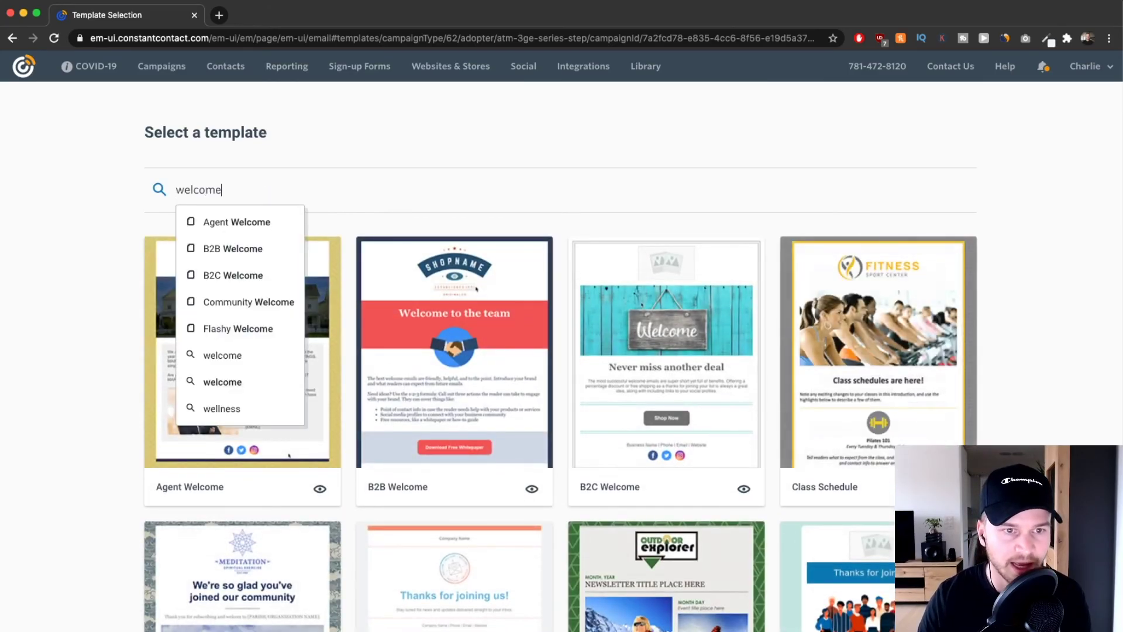
{"action": "key", "text": "Return"}
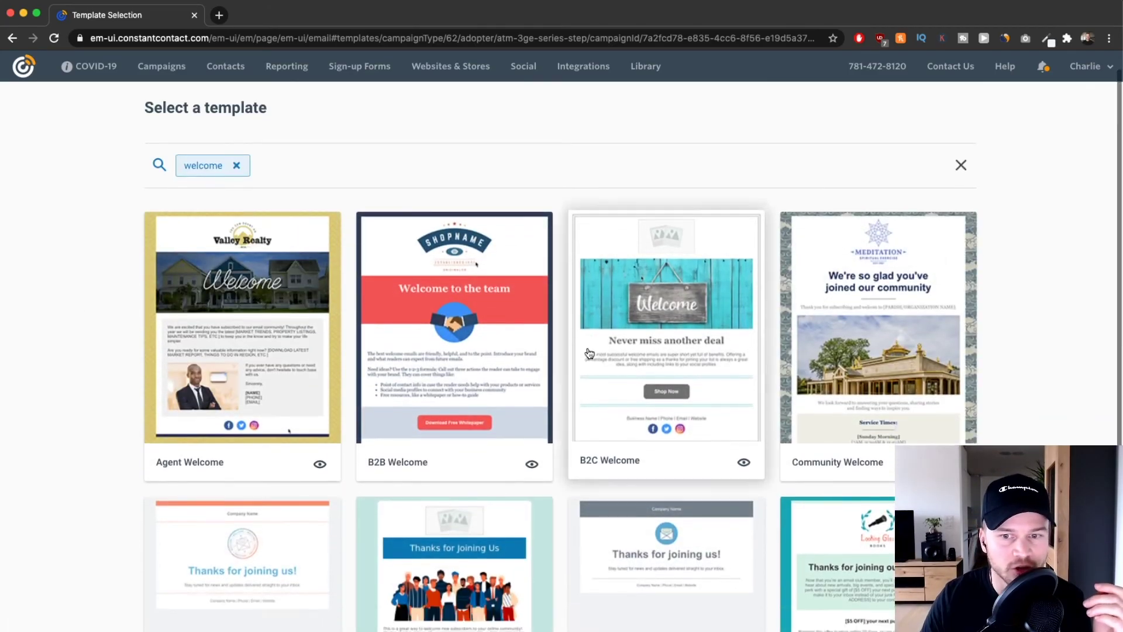
Search the templates for 'blank' and start the email from the Blank Template.
{"action": "scroll", "coordinate": [629, 314], "scroll_direction": "down", "scroll_amount": 3}
{"action": "scroll", "coordinate": [517, 421], "scroll_direction": "up", "scroll_amount": 1}
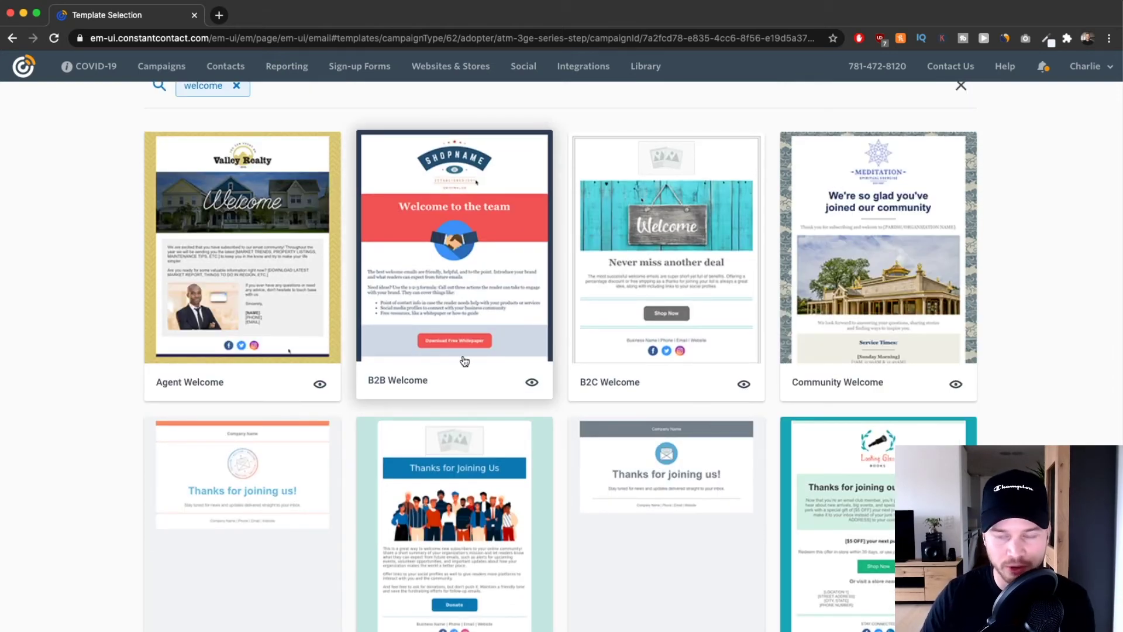
{"action": "scroll", "coordinate": [457, 410], "scroll_direction": "up", "scroll_amount": 2}
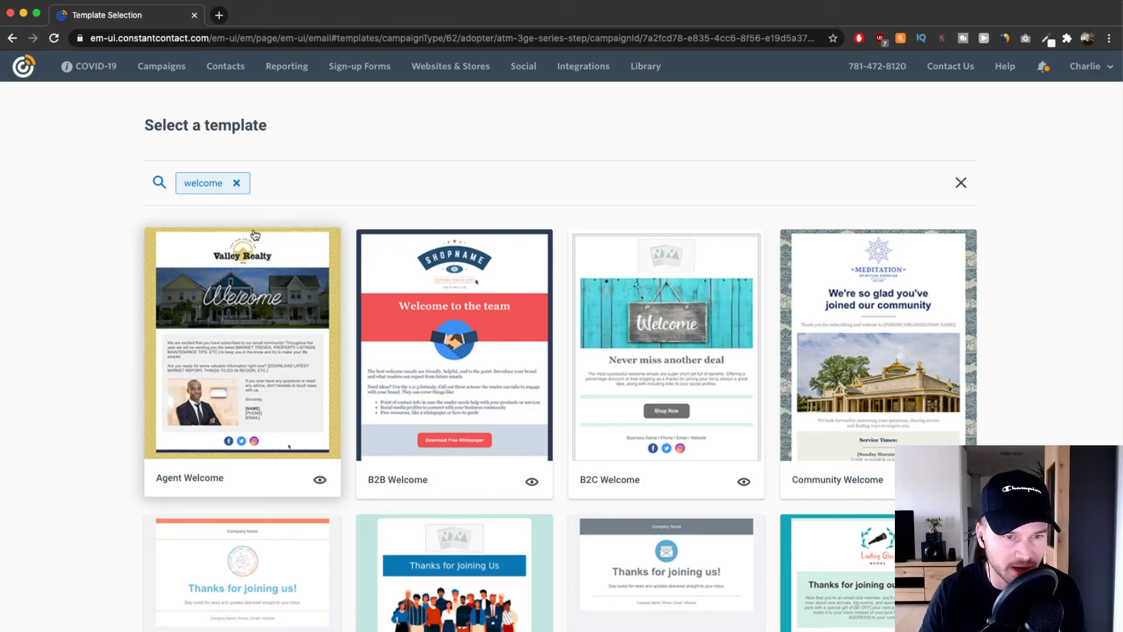
{"action": "left_click", "coordinate": [255, 183]}
{"action": "key", "text": "BackSpace"}
{"action": "type", "text": "blank"}
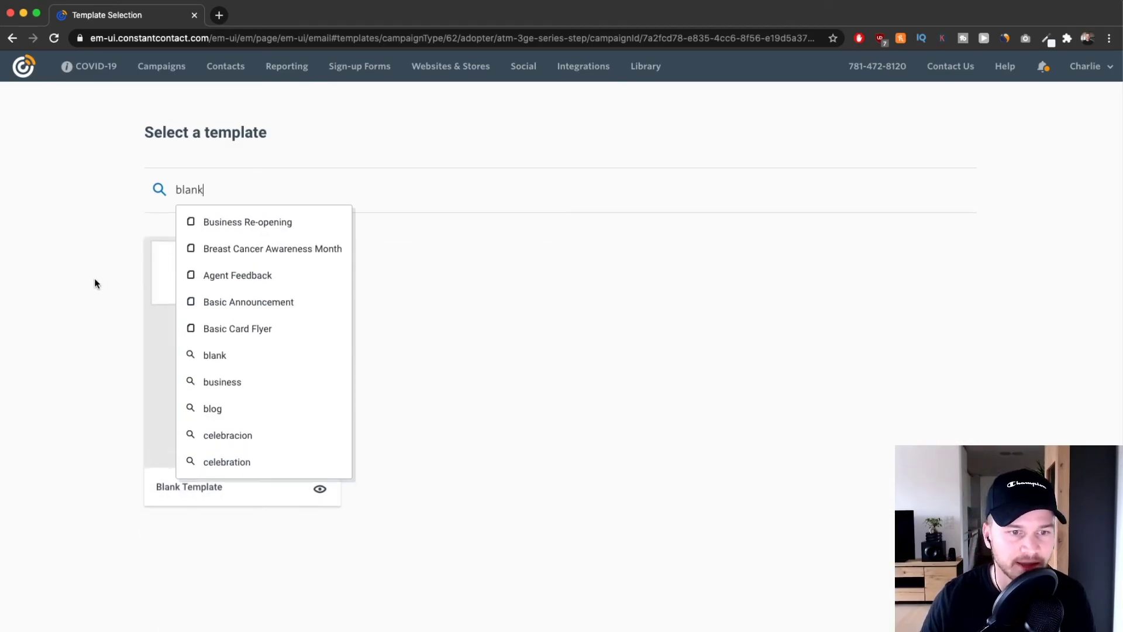
{"action": "key", "text": "Return"}
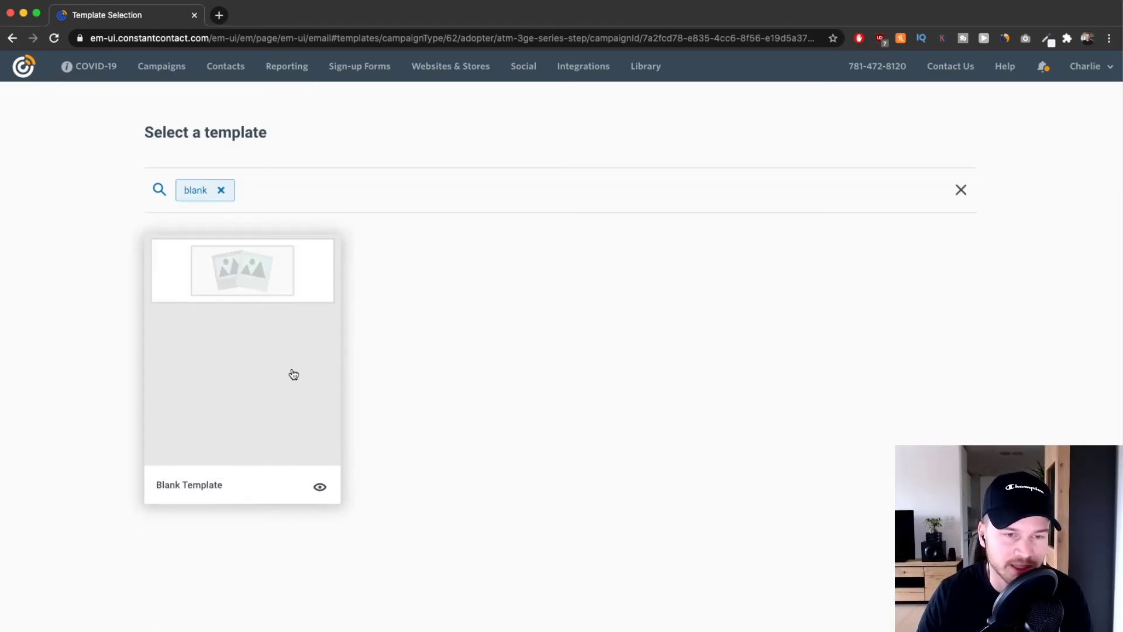
{"action": "left_click", "coordinate": [255, 310]}
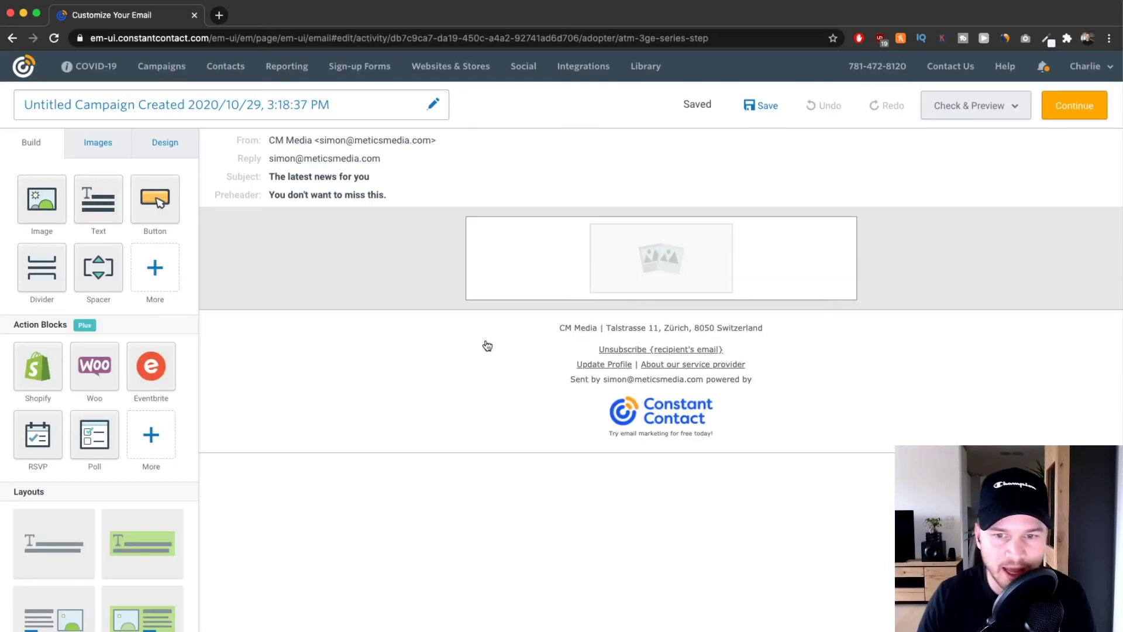
{"action": "mouse_move", "coordinate": [470, 287]}
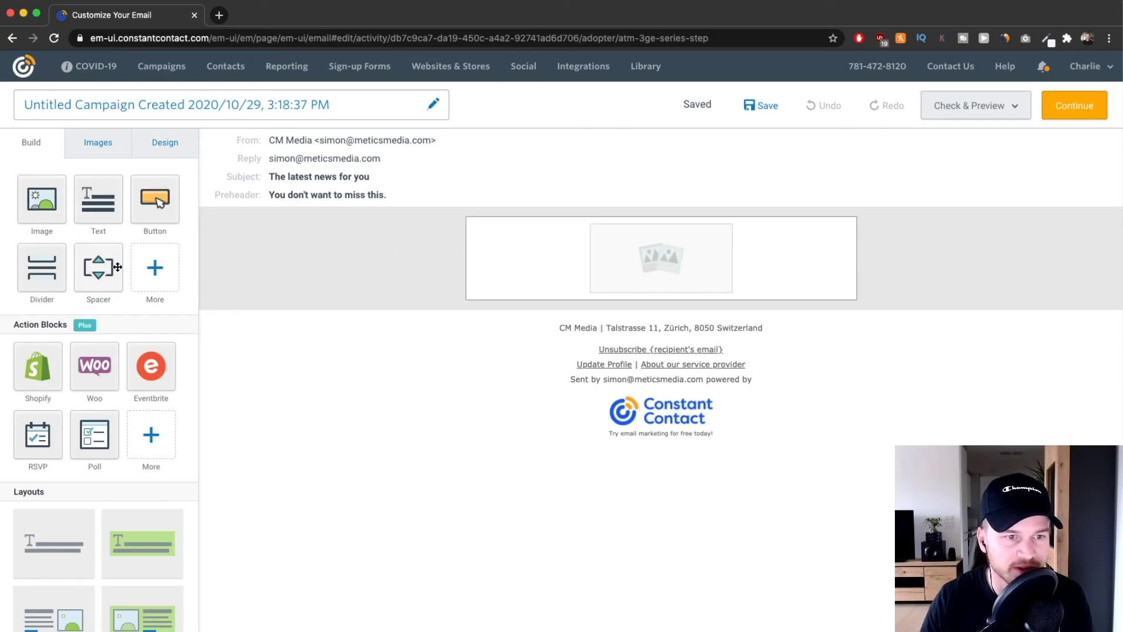
{"action": "mouse_move", "coordinate": [681, 244]}
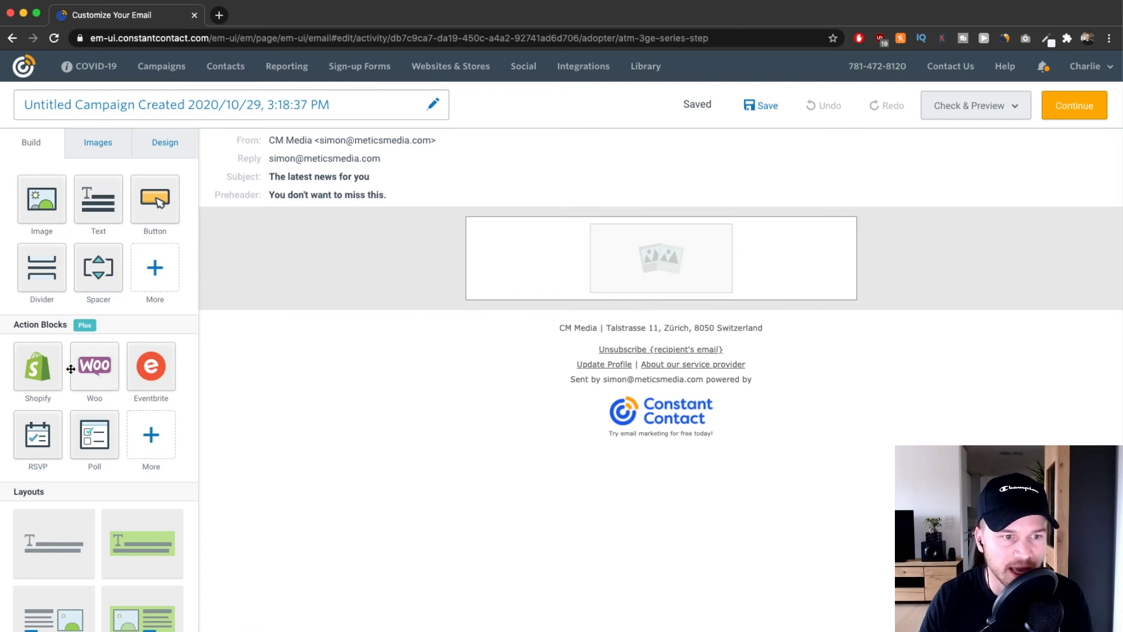
{"action": "scroll", "coordinate": [78, 376], "scroll_direction": "down", "scroll_amount": 5}
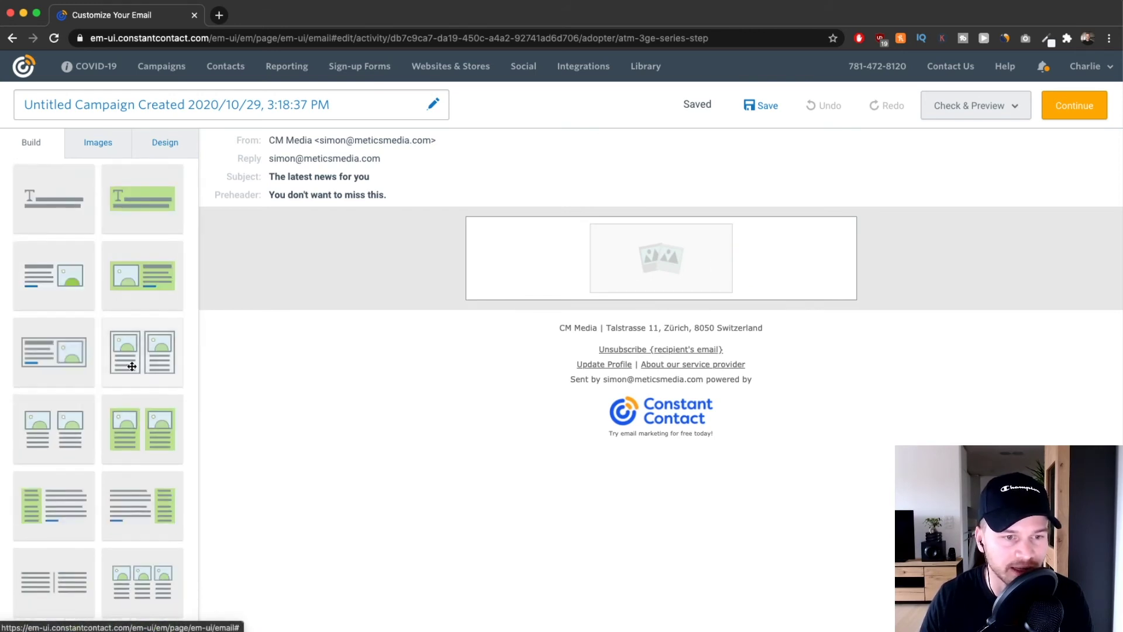
{"action": "scroll", "coordinate": [112, 353], "scroll_direction": "up", "scroll_amount": 5}
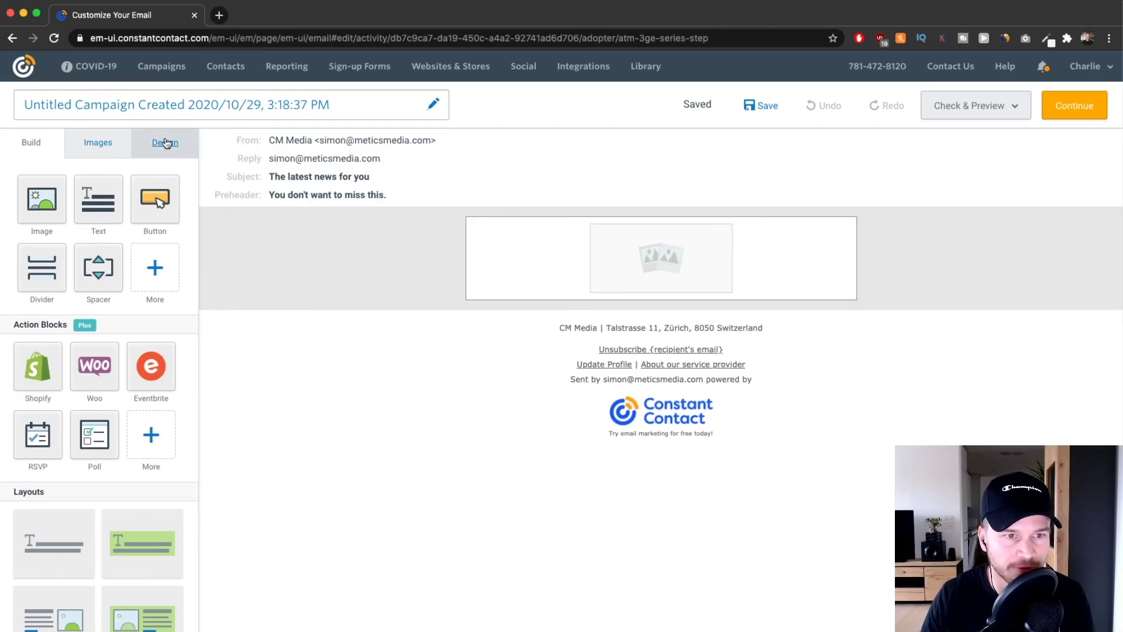
Rename the untitled campaign to 'Welcome Email Nr. 1' and save the name.
{"action": "left_click", "coordinate": [433, 105]}
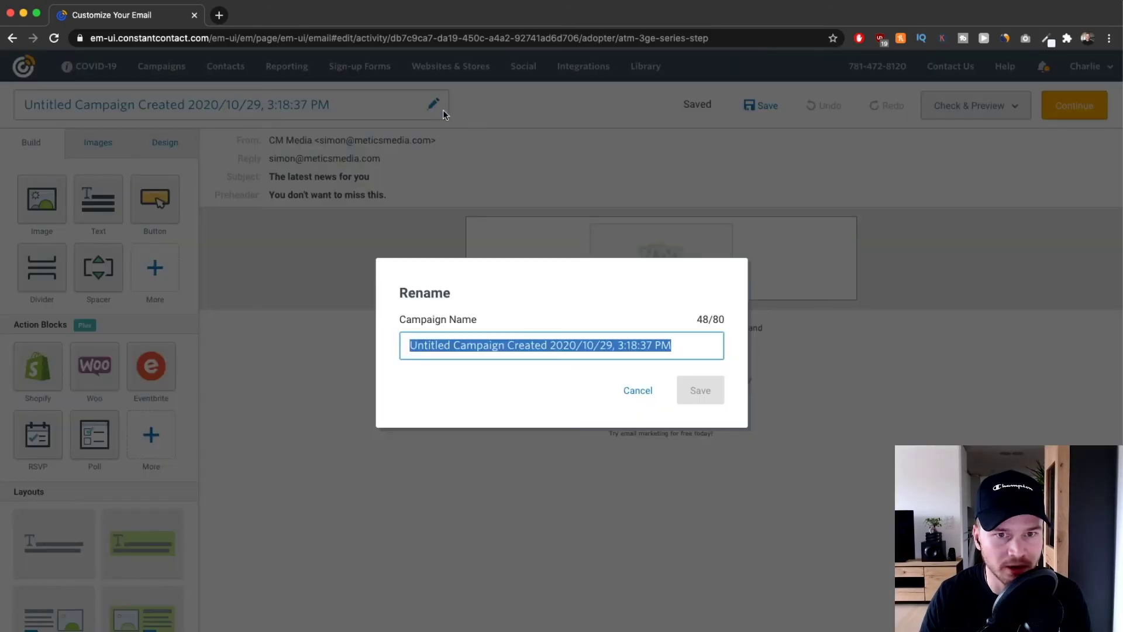
{"action": "key", "text": "BackSpace"}
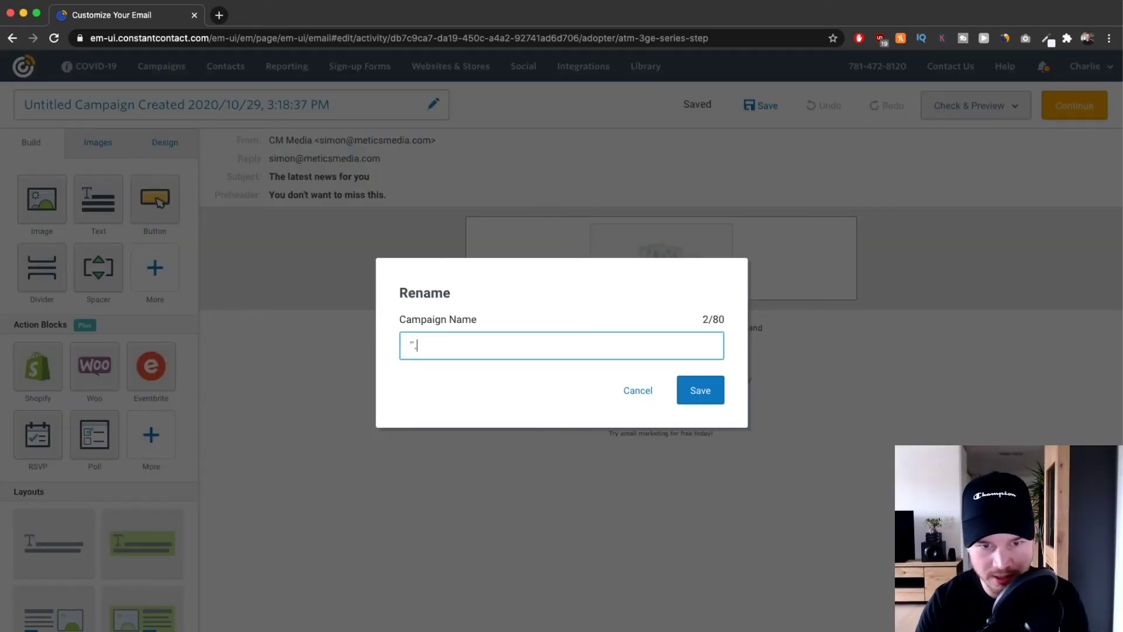
{"action": "type", "text": "Welcome Email Nr."}
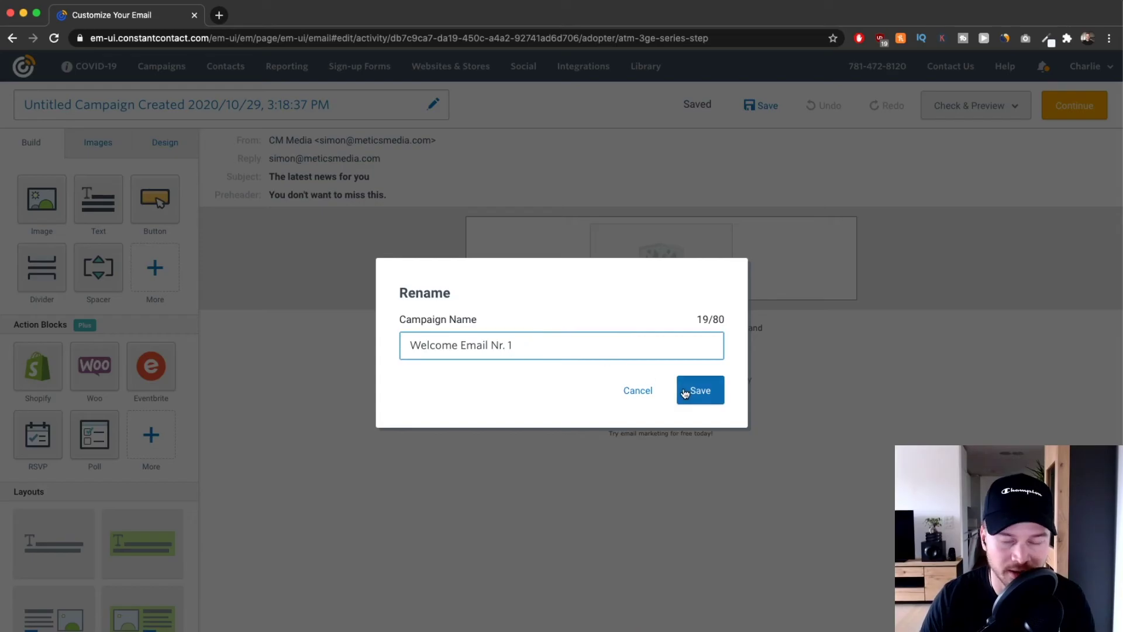
{"action": "left_click_drag", "start_coordinate": [518, 346], "coordinate": [404, 350]}
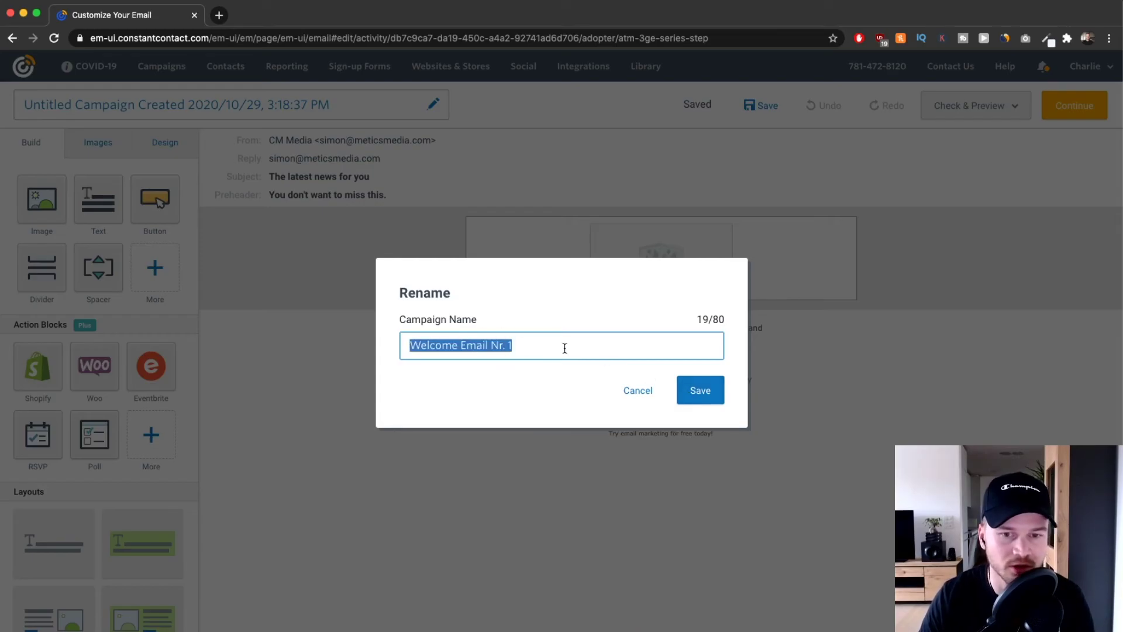
{"action": "left_click", "coordinate": [706, 389]}
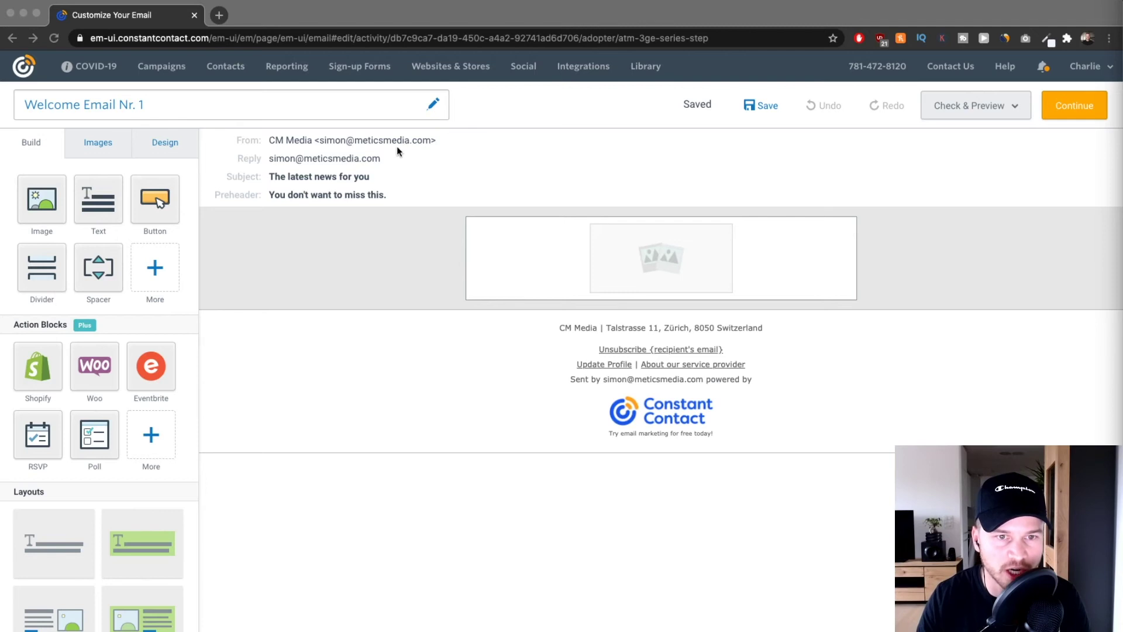
{"action": "left_click", "coordinate": [398, 147]}
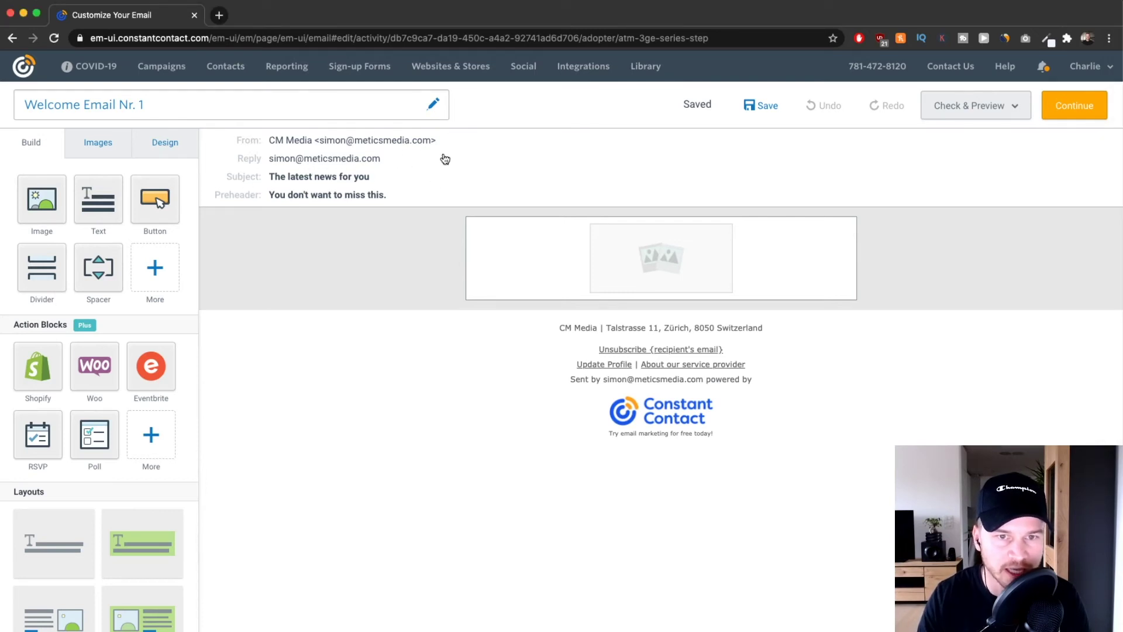
{"action": "left_click", "coordinate": [401, 169]}
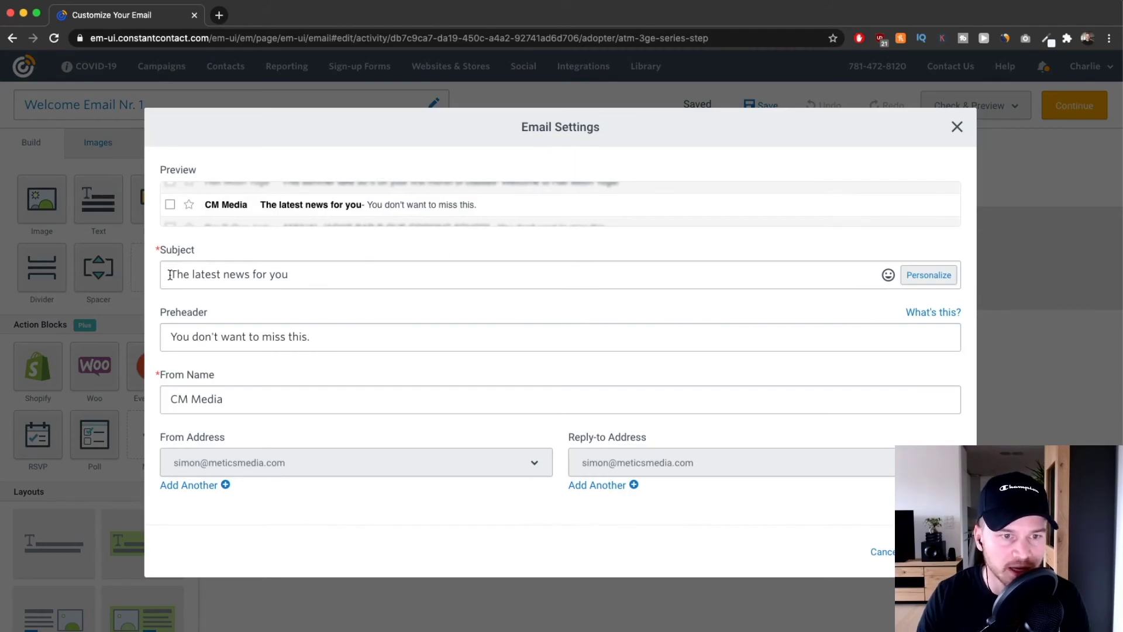
Replace the subject 'The latest news for you' with 'Welcome'.
{"action": "left_click_drag", "start_coordinate": [170, 275], "coordinate": [295, 276]}
{"action": "type", "text": "Welcome"}
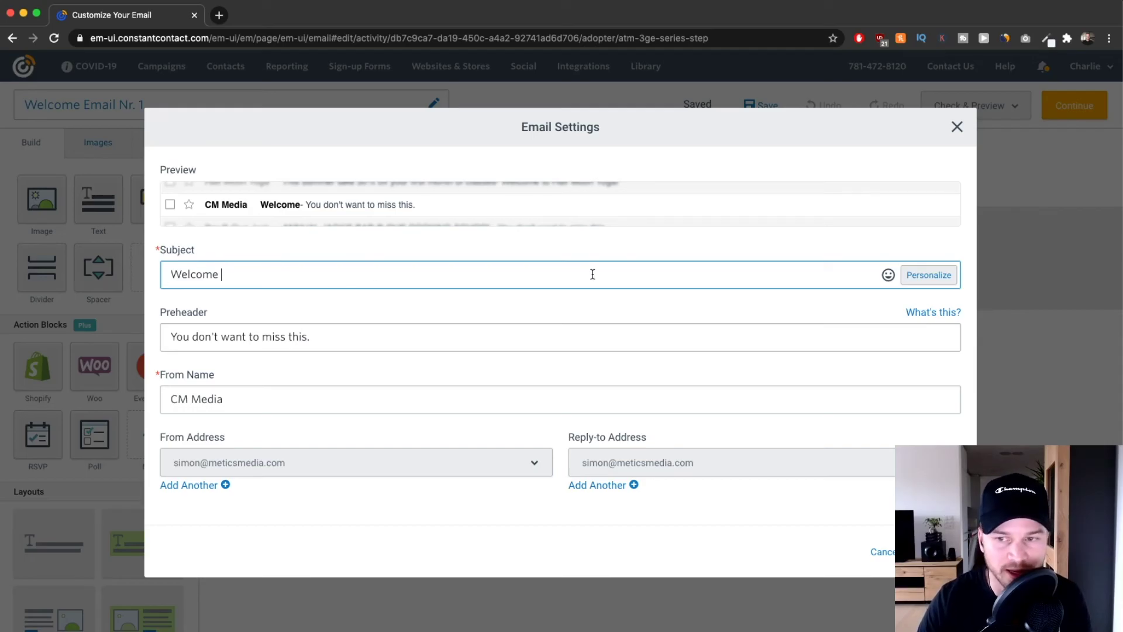
Insert a First Name personalization tag into the subject line.
{"action": "left_click", "coordinate": [927, 279]}
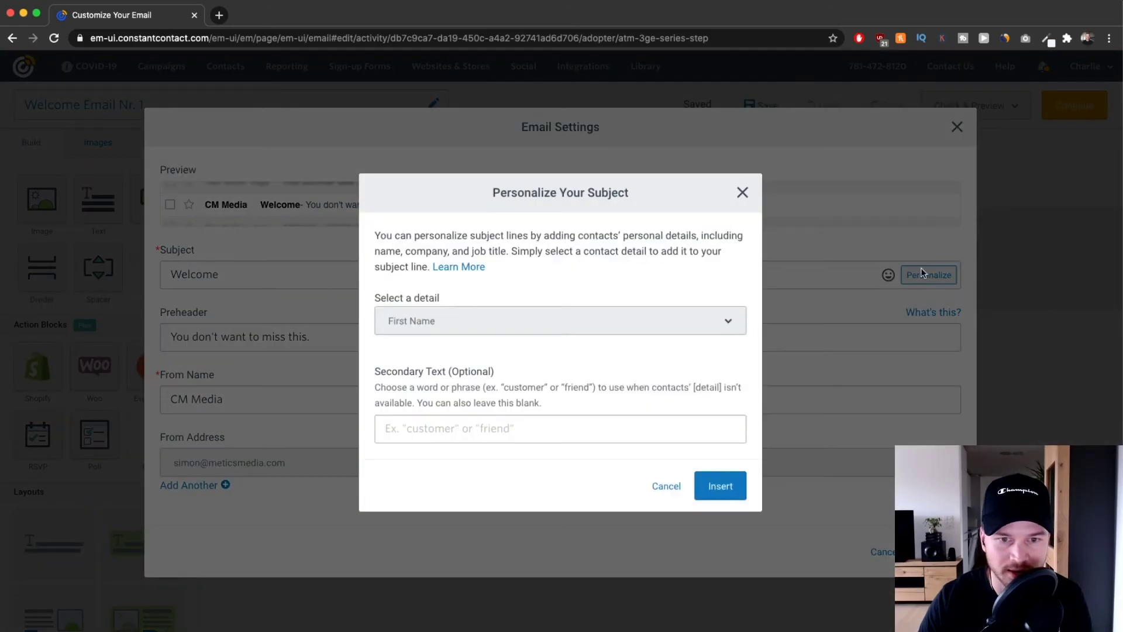
{"action": "left_click", "coordinate": [464, 315]}
{"action": "left_click", "coordinate": [413, 318]}
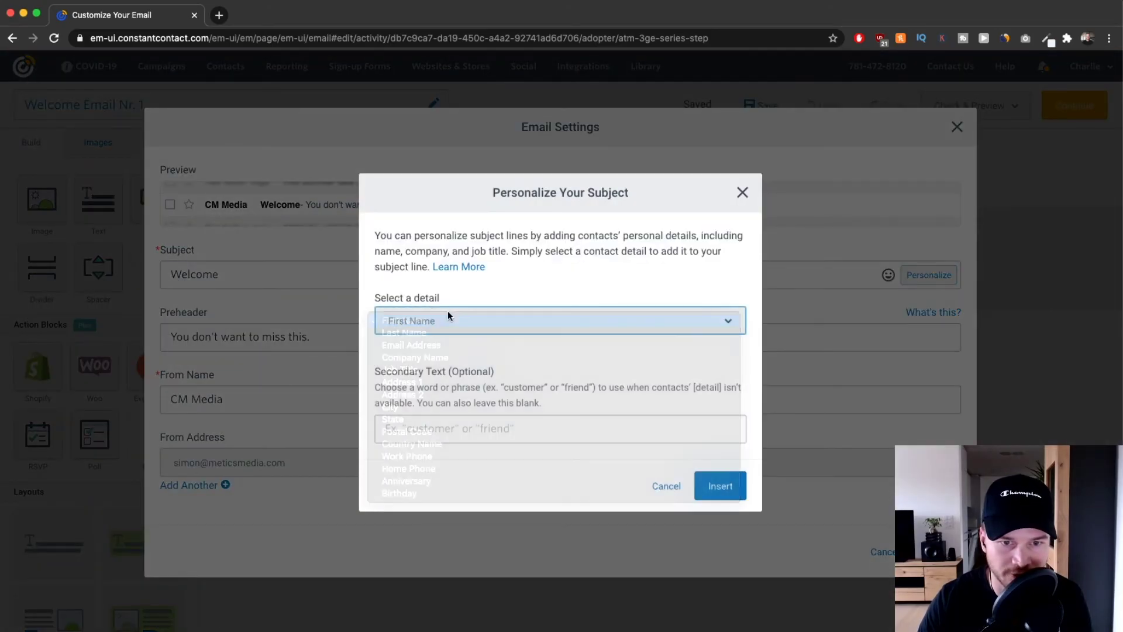
{"action": "left_click", "coordinate": [715, 488]}
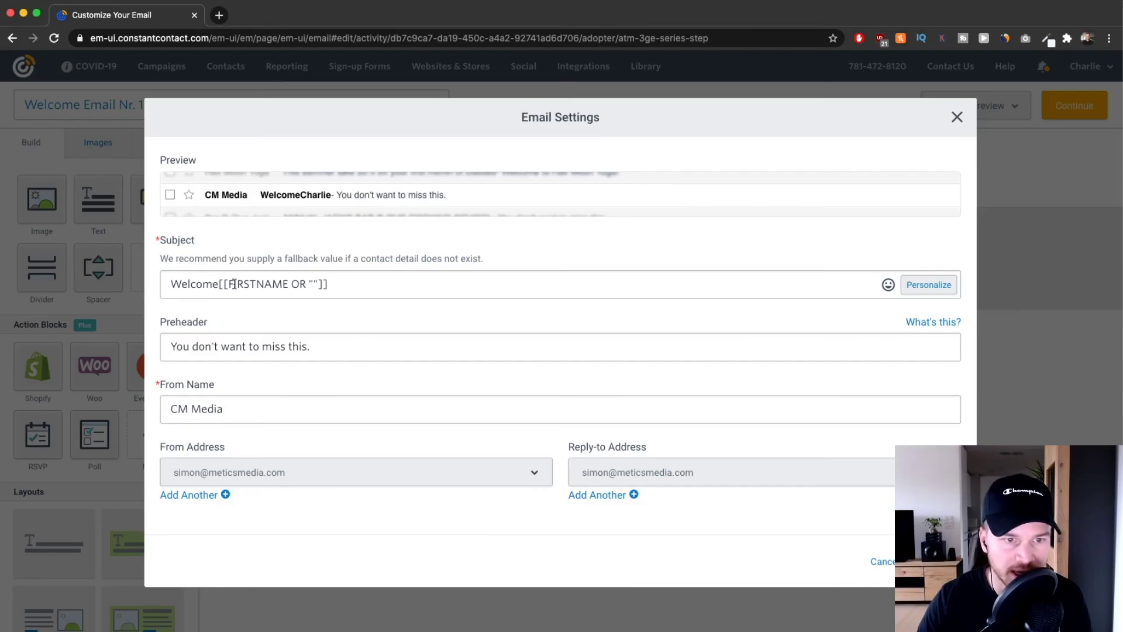
{"action": "left_click_drag", "start_coordinate": [302, 196], "coordinate": [335, 198]}
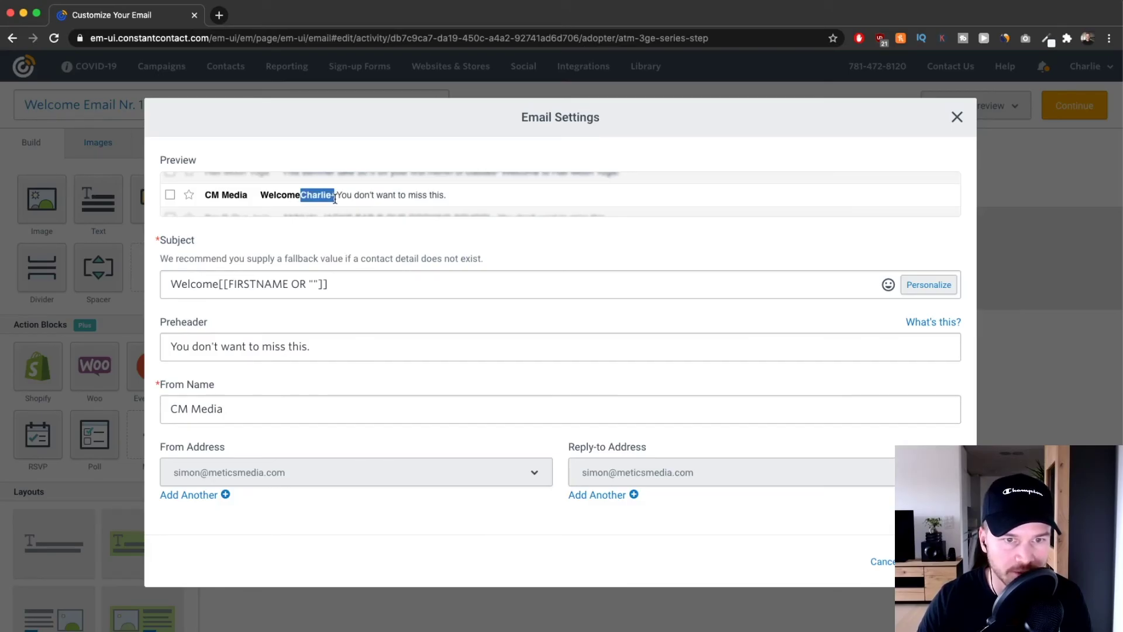
{"action": "left_click", "coordinate": [299, 204]}
Complete the subject as 'Welcome [First Name]! Here's your youtube checklist..'.
{"action": "left_click", "coordinate": [219, 285]}
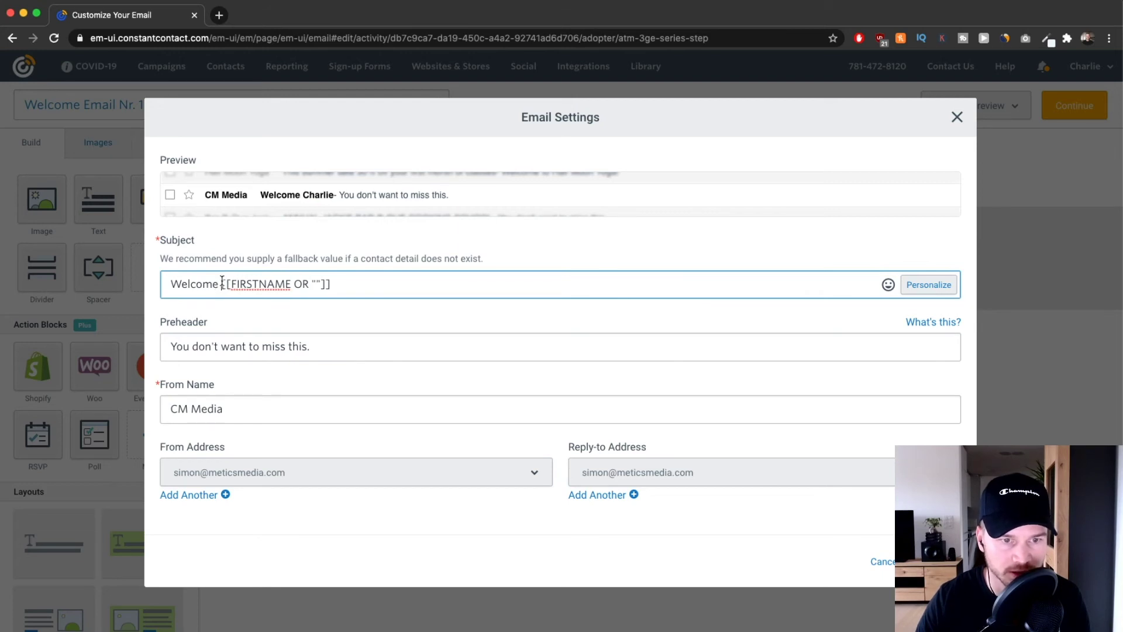
{"action": "left_click", "coordinate": [354, 283]}
{"action": "type", "text": "!"}
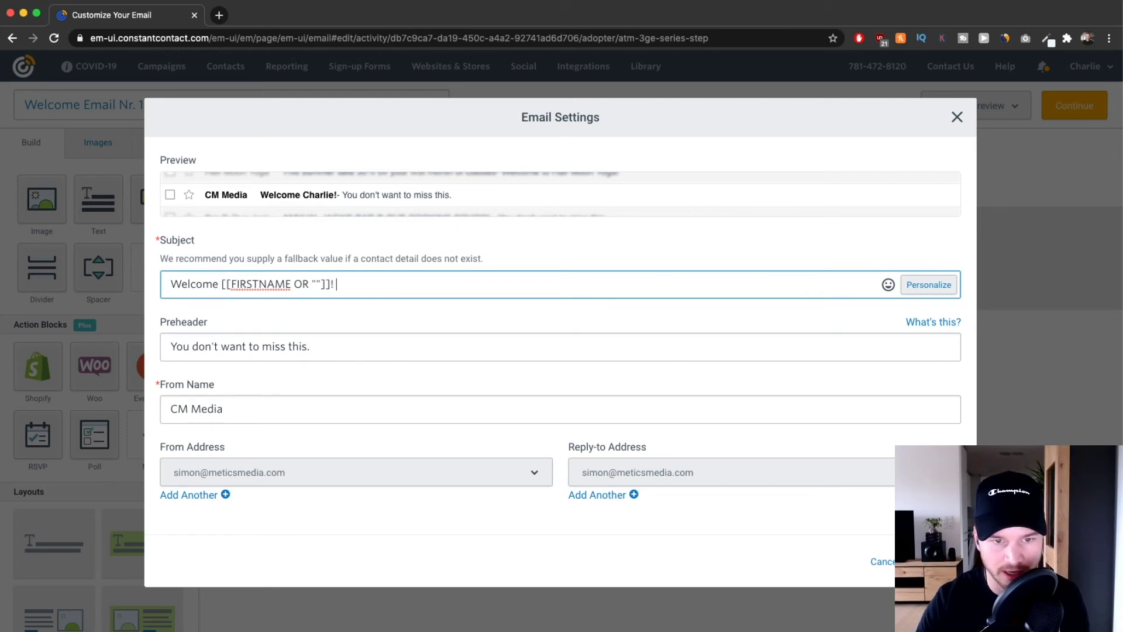
{"action": "type", "text": " Here"}
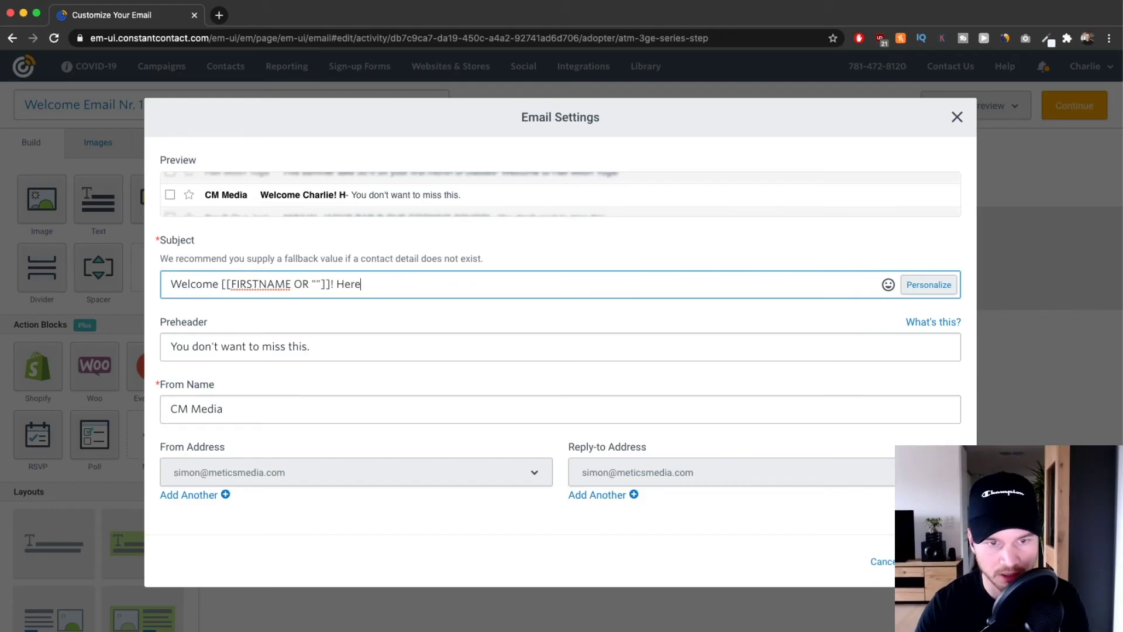
{"action": "type", "text": "'s your y"}
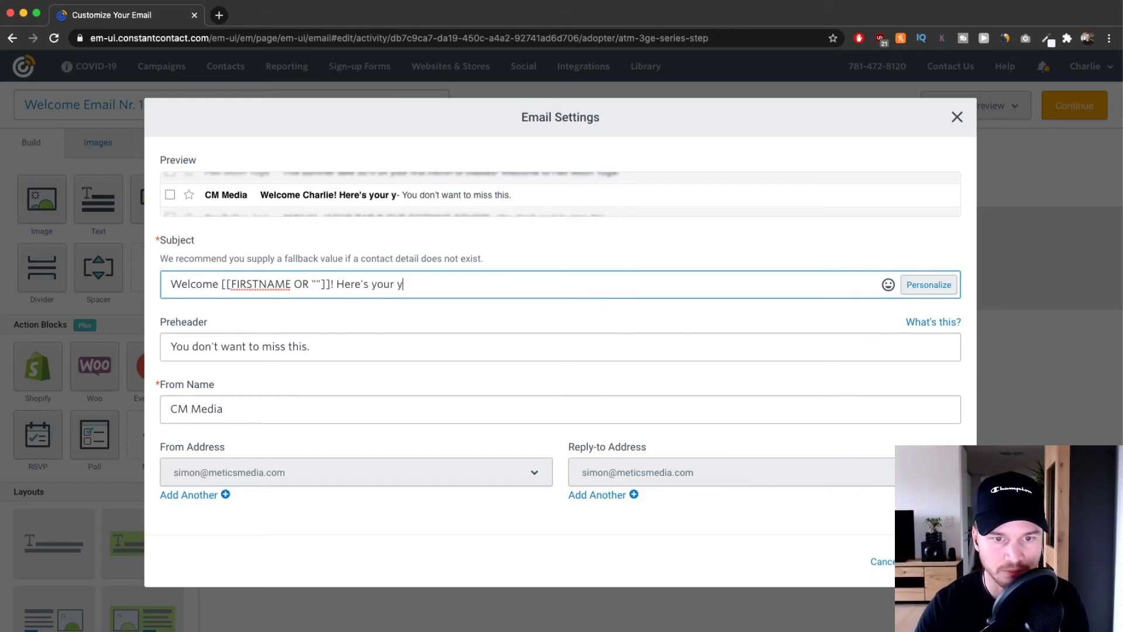
{"action": "type", "text": "outube checklist"}
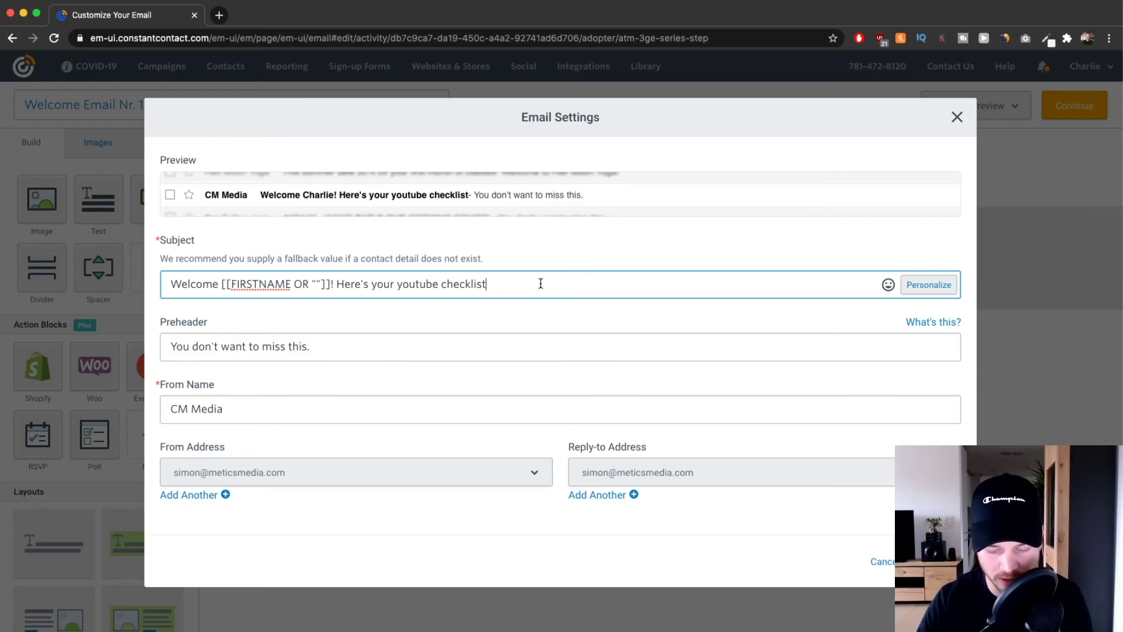
{"action": "type", "text": ".."}
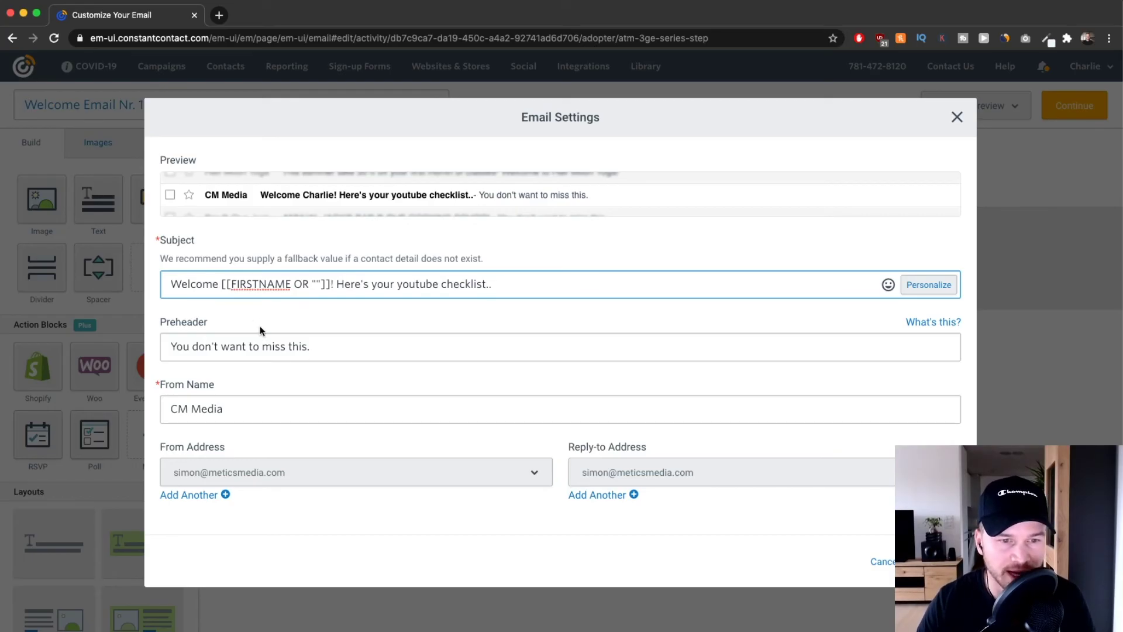
{"action": "left_click_drag", "start_coordinate": [480, 195], "coordinate": [559, 191]}
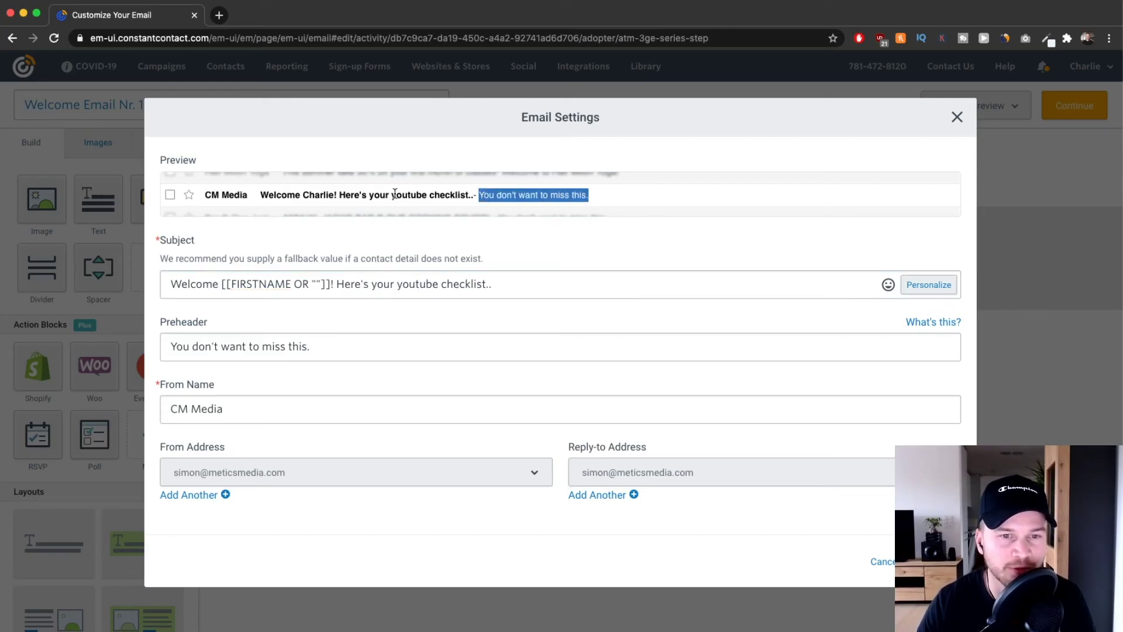
{"action": "left_click", "coordinate": [314, 347]}
Set the preheader to 'Download the checklist here:'.
{"action": "key", "text": "super+a"}
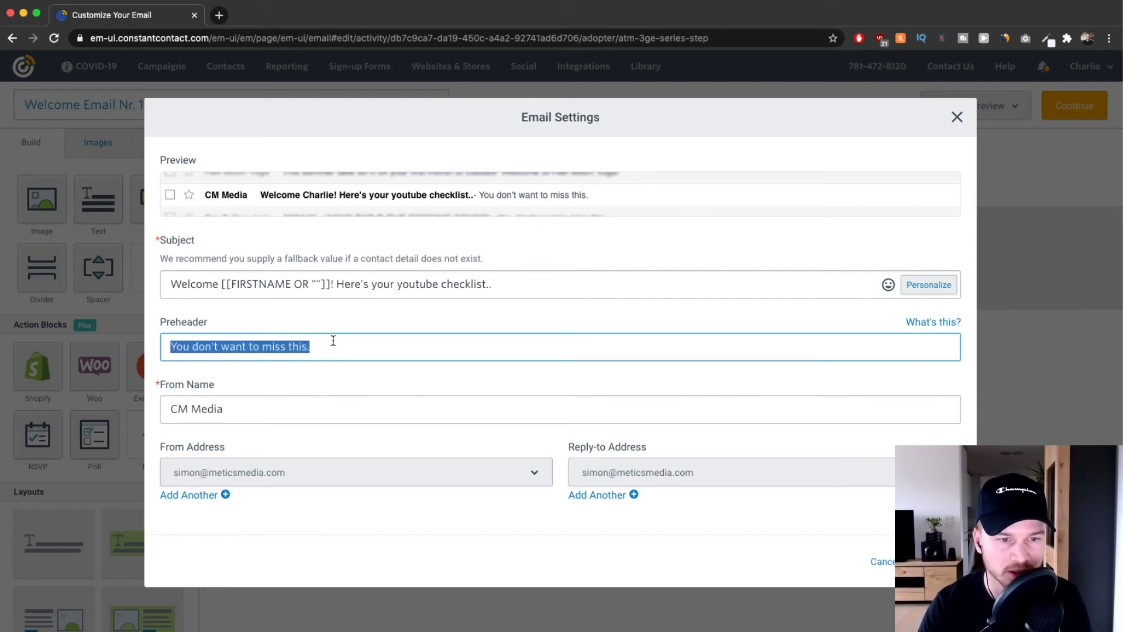
{"action": "type", "text": "Download"}
{"action": "key", "text": "BackSpace"}
{"action": "key", "text": "BackSpace"}
{"action": "type", "text": "ad the checklist here:"}
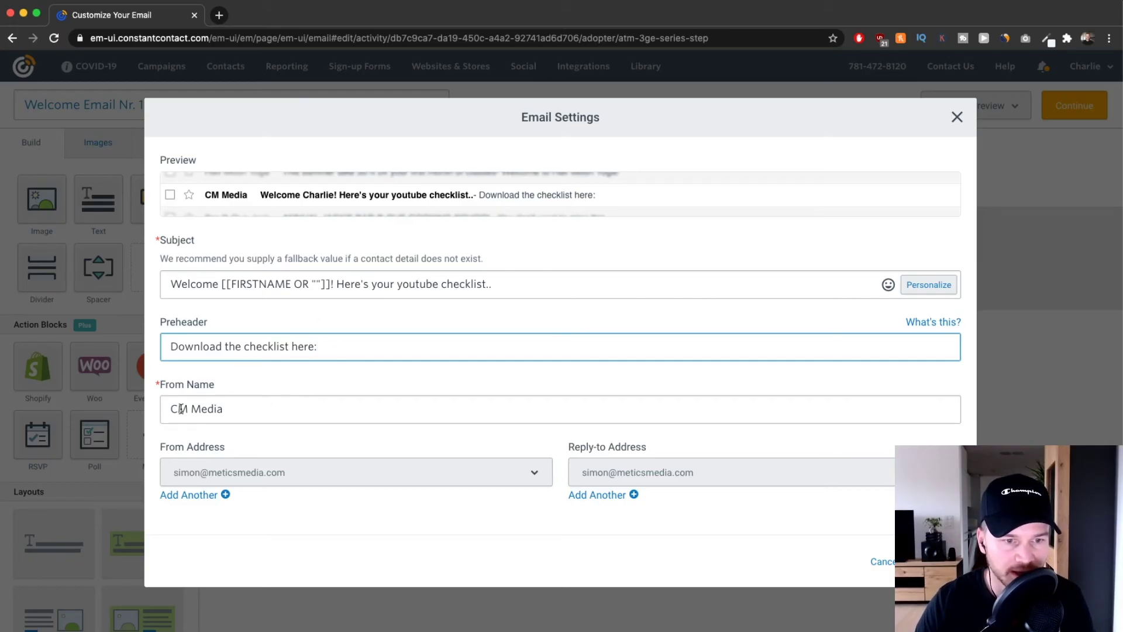
Change the From Name to the account owner's first name, keeping the existing sender and reply-to addresses.
{"action": "left_click_drag", "start_coordinate": [171, 409], "coordinate": [244, 408]}
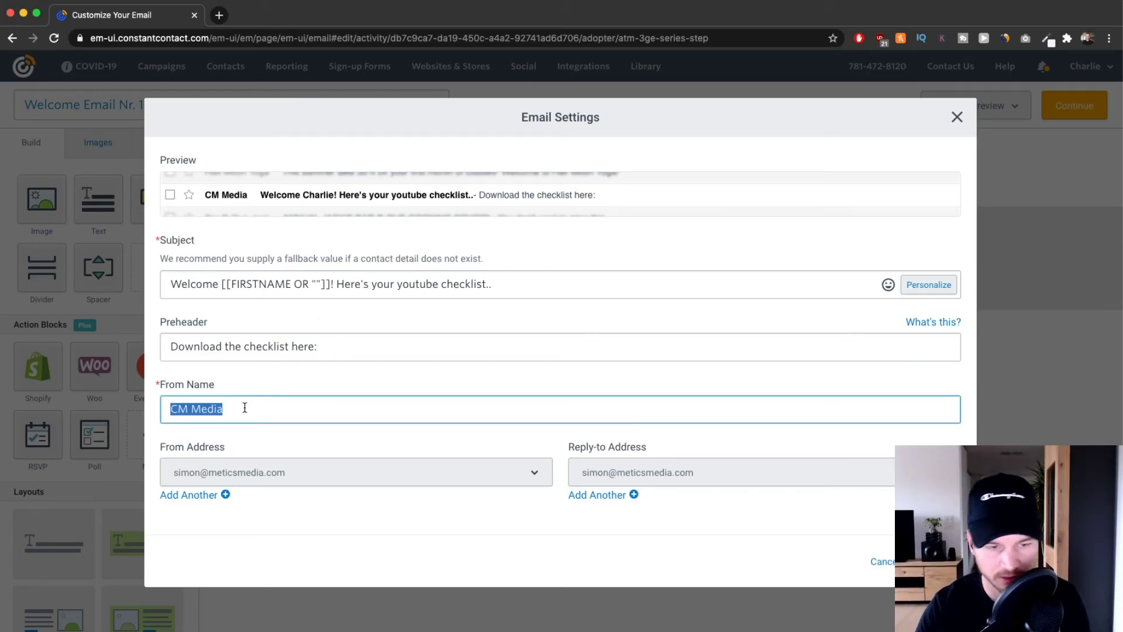
{"action": "type", "text": "Charlie"}
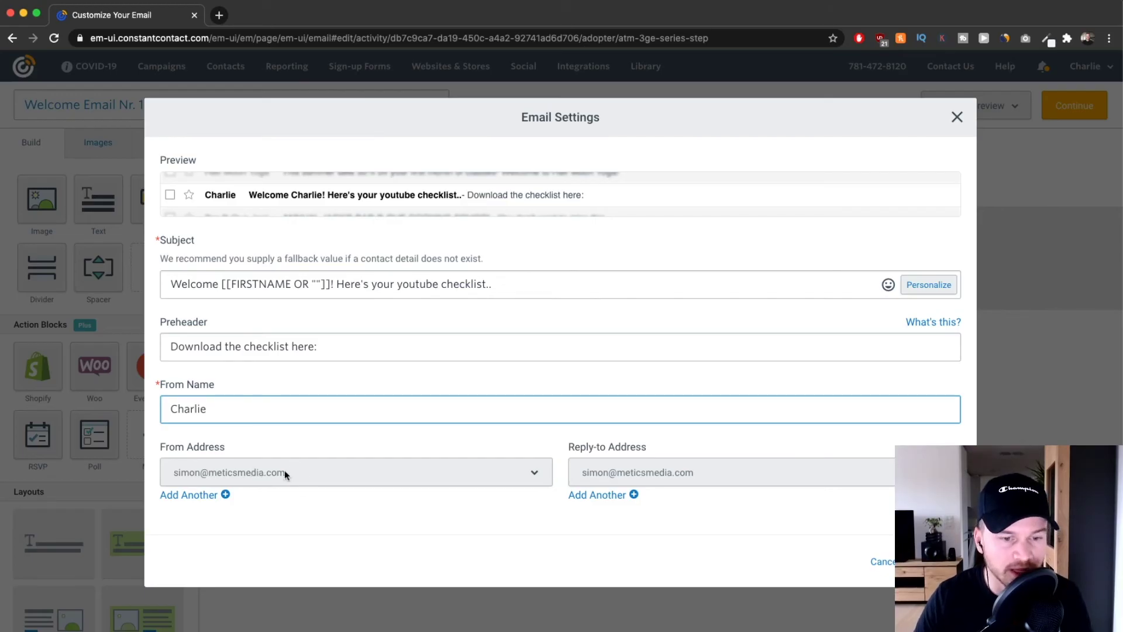
{"action": "left_click", "coordinate": [312, 468]}
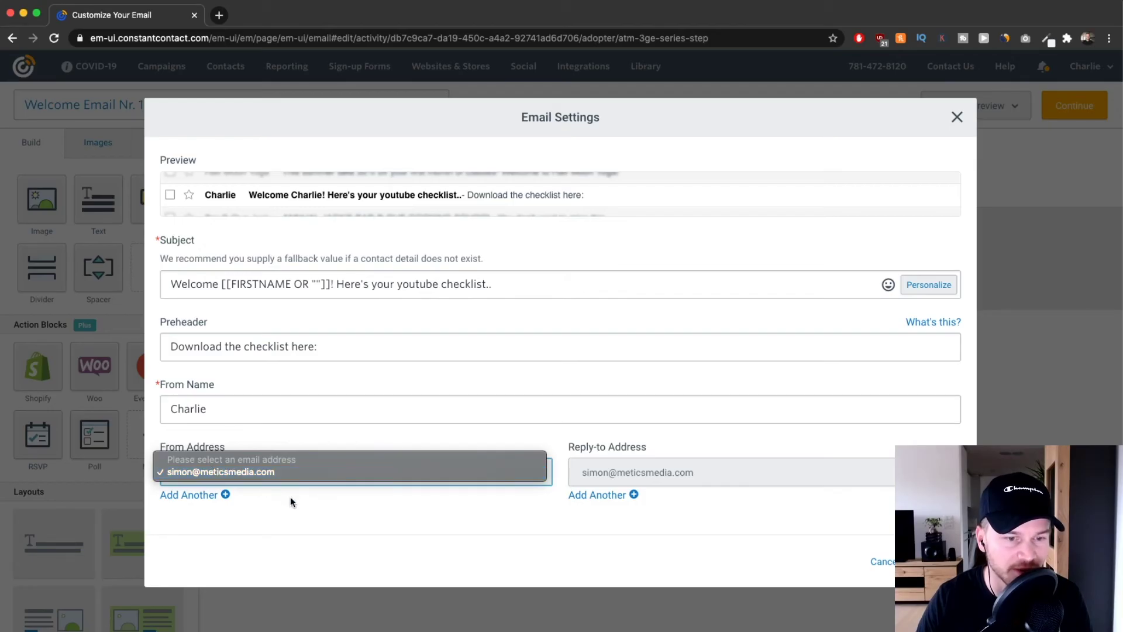
{"action": "left_click", "coordinate": [259, 451]}
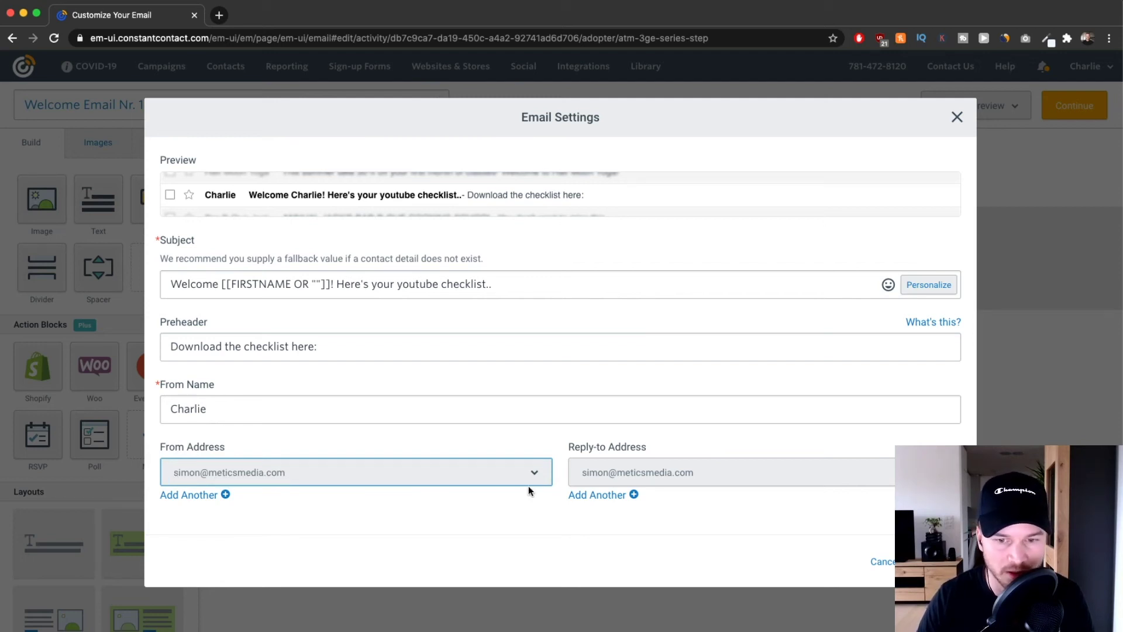
{"action": "left_click", "coordinate": [609, 472]}
{"action": "left_click", "coordinate": [607, 472]}
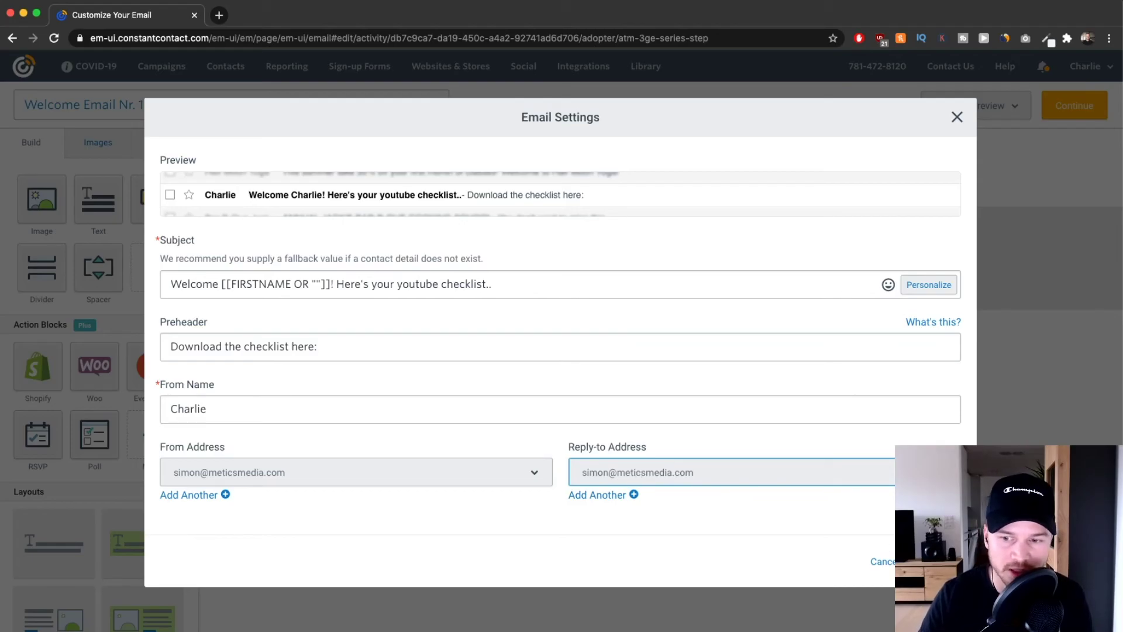
{"action": "left_click", "coordinate": [936, 561]}
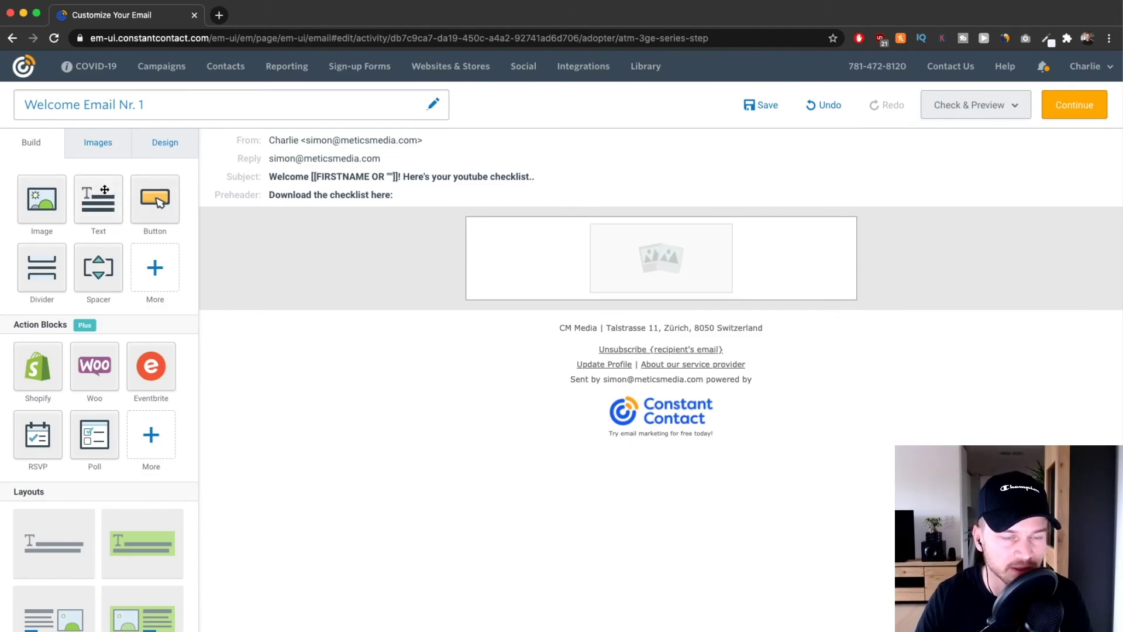
Add a Text block to the email body and delete the empty image placeholder.
{"action": "left_click_drag", "start_coordinate": [105, 205], "coordinate": [669, 218]}
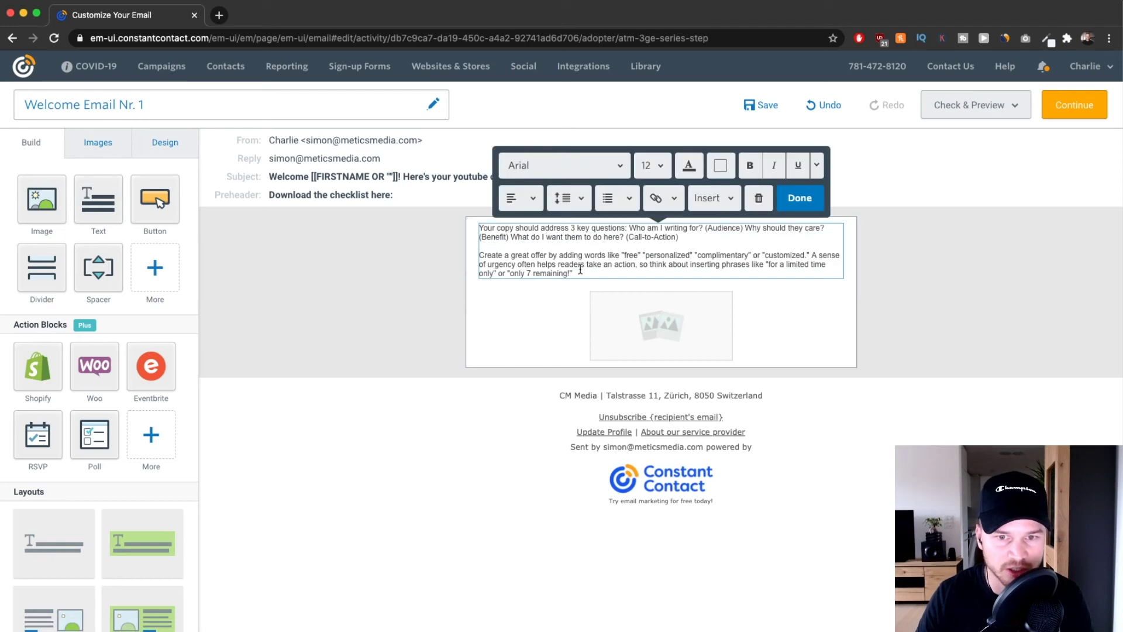
{"action": "left_click", "coordinate": [728, 304]}
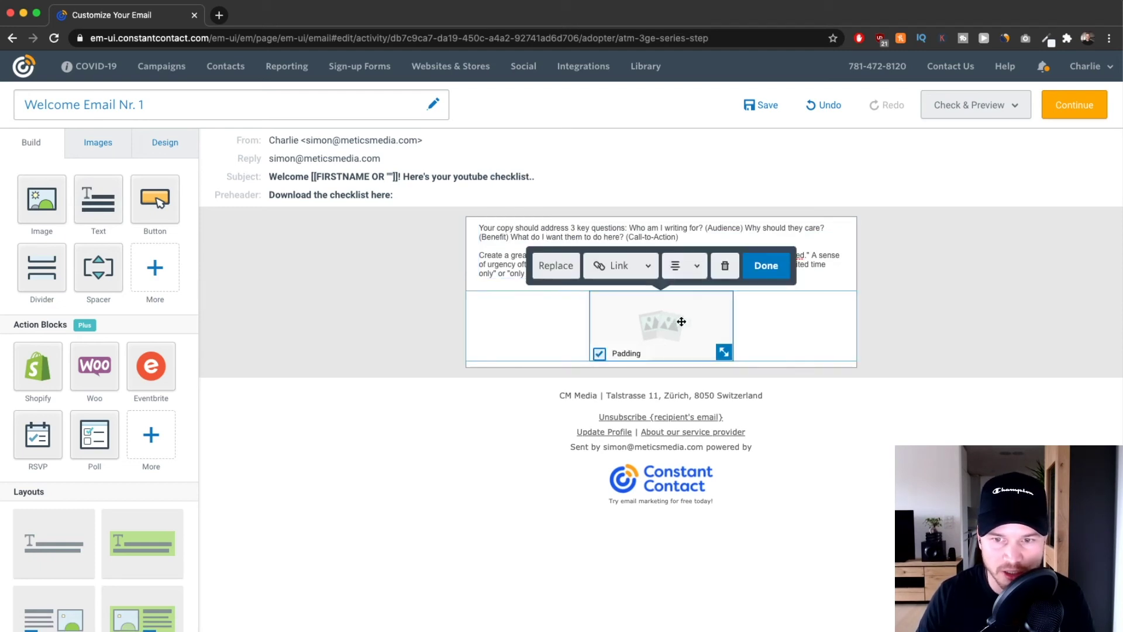
{"action": "left_click", "coordinate": [722, 263]}
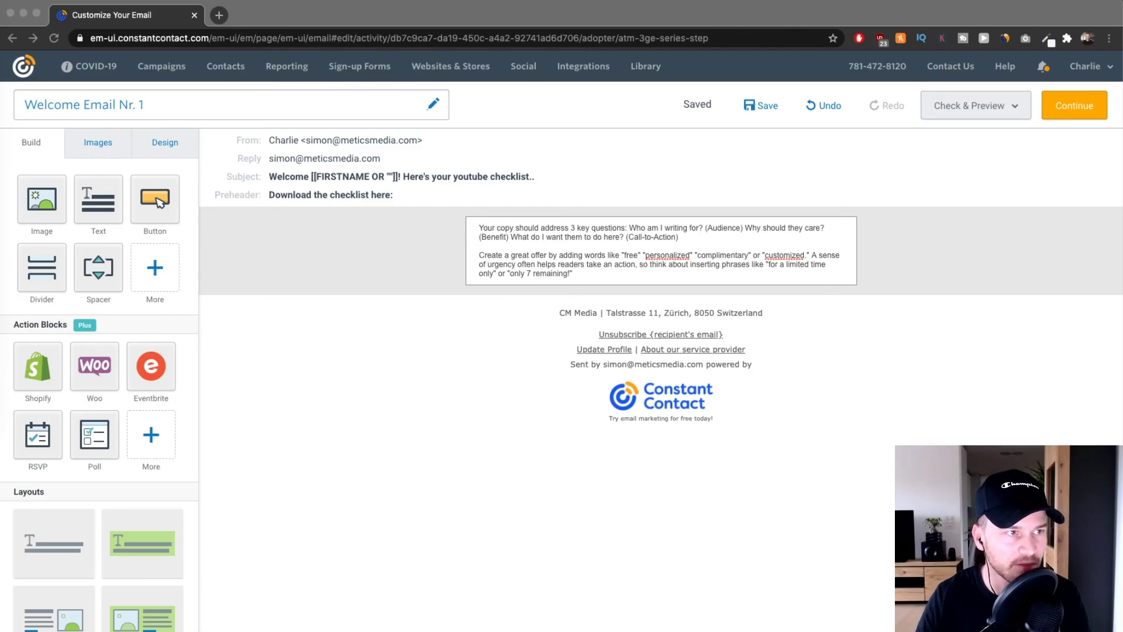
{"action": "left_click", "coordinate": [574, 269]}
Replace the placeholder copy with the pasted welcome text and set all of it to size 14.
{"action": "left_click_drag", "start_coordinate": [575, 272], "coordinate": [481, 228]}
{"action": "type", "text": "Welcome to my email newsletter!  I promise you that you’ll receive nothing but valuable information from my emails.  …if at some point you don’t want to receive my emails anymore, there’s a link at the bottom of every email where you can easily unsubscribe at any time.  Here’s how to get started and get the most from me:  1. Add this email address to your contacts & whitelist my emails  To make sure you don’t miss any important information, we have to make sure that my emails don’t go to your promotion/spam folder.  If you’re using Gmail, just click the three dots on the top right of this email and add me to your contact list.  If this email ended up in your spam or promotions folder, make sure to drag it into your primary inbox.  All good? Perfect!  2. Subscribe to my YouTube Channel  YouTube is the best way for me to give you as much value as possible by sharing new strategies and giving you step-by-step tutorials.  Make sure you don’t miss my videos by subscribing to my channel:  > Click here to subscribe to my YouTube Channel  3. Download your FREE Youtube Optimization Checklist  Specifically for my subscribers, I’ve put together a youtube checklist including all the steps it takes to optimize your videos for the youtube algorithm."}
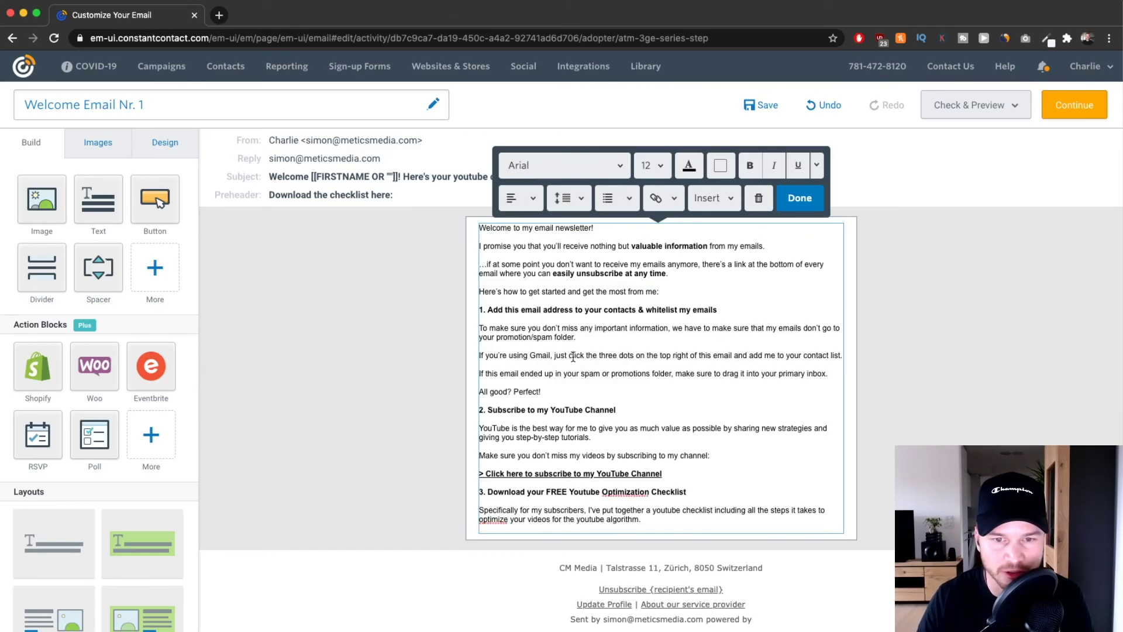
{"action": "key", "text": "super+a"}
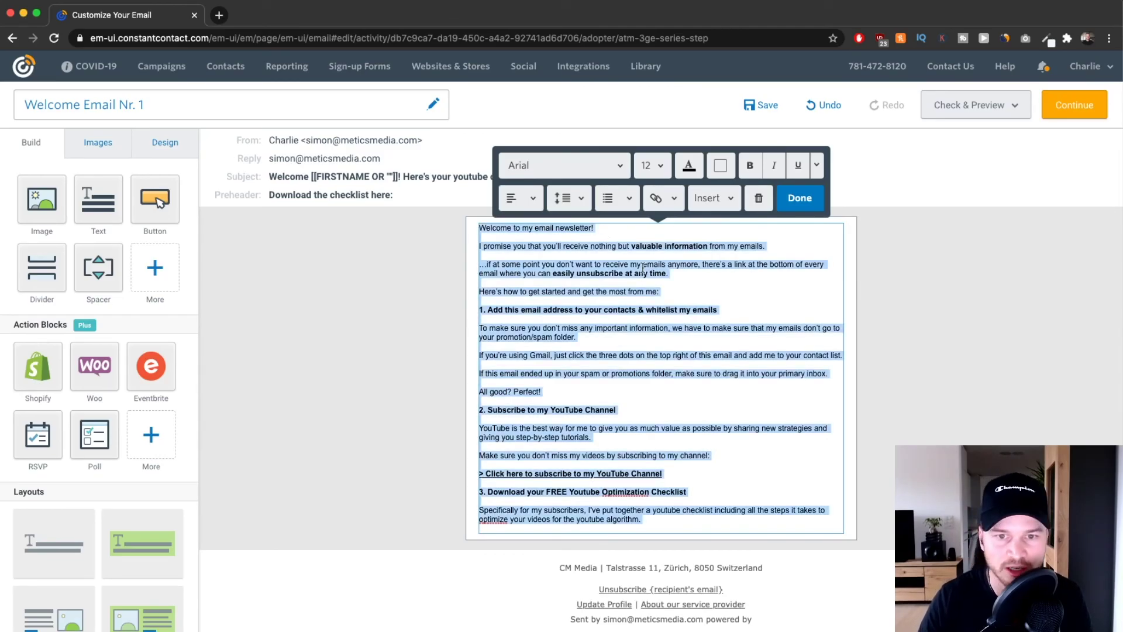
{"action": "left_click", "coordinate": [659, 175]}
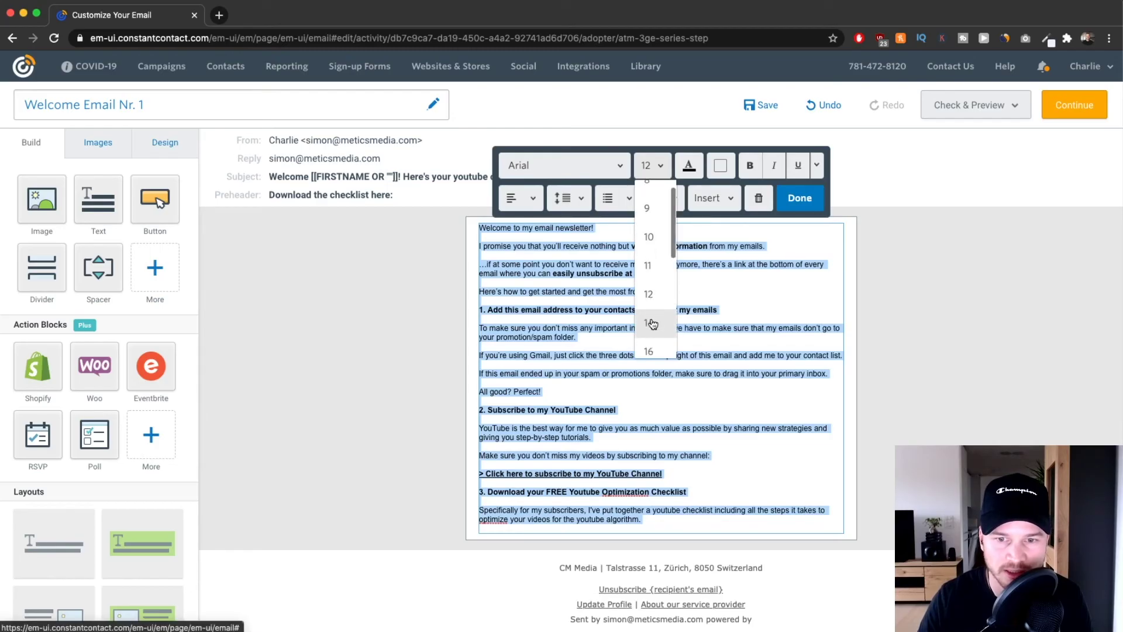
{"action": "left_click", "coordinate": [652, 318]}
{"action": "left_click", "coordinate": [582, 339]}
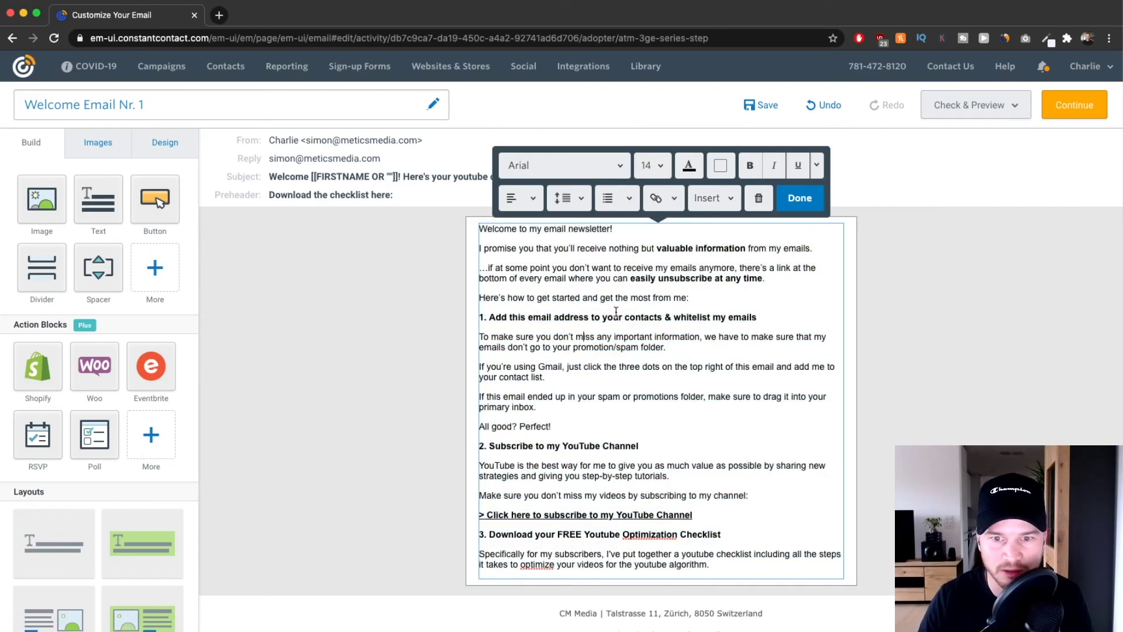
Insert an empty line above the opening 'Welcome' line.
{"action": "scroll", "coordinate": [635, 325], "scroll_direction": "up", "scroll_amount": 5}
{"action": "scroll", "coordinate": [635, 324], "scroll_direction": "down", "scroll_amount": 1}
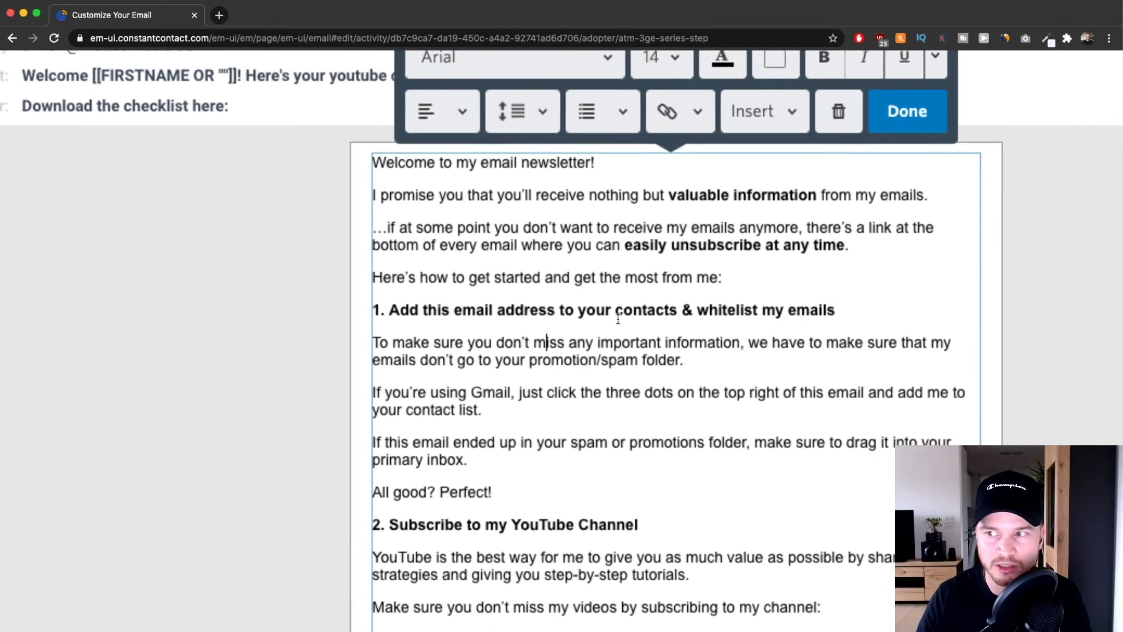
{"action": "scroll", "coordinate": [586, 295], "scroll_direction": "down", "scroll_amount": 3}
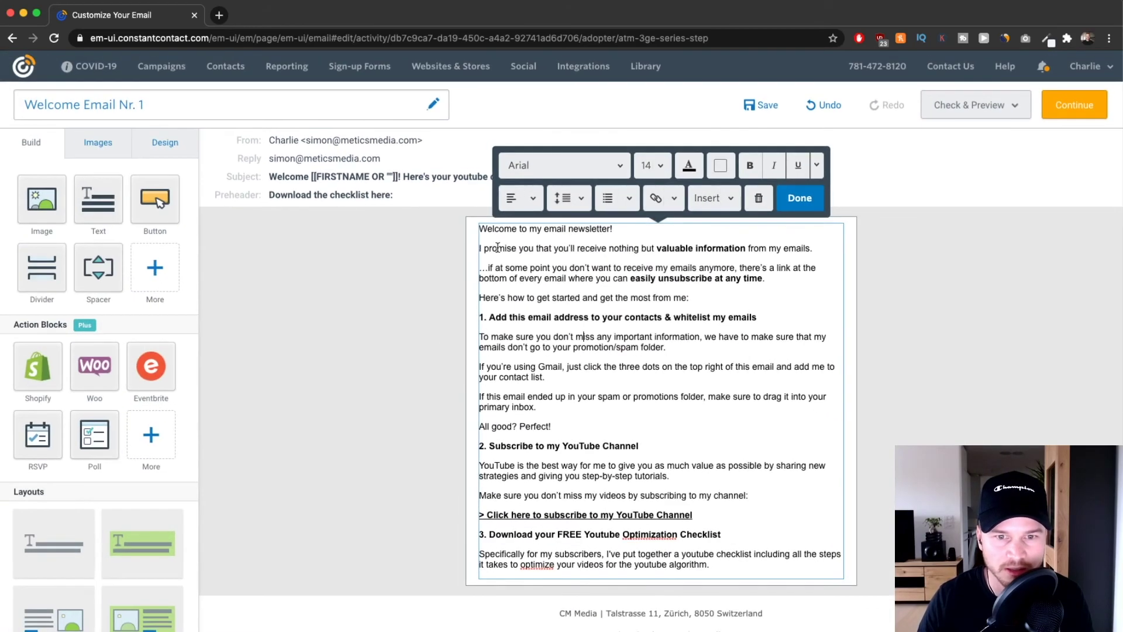
{"action": "left_click", "coordinate": [480, 232]}
{"action": "key", "text": "Return"}
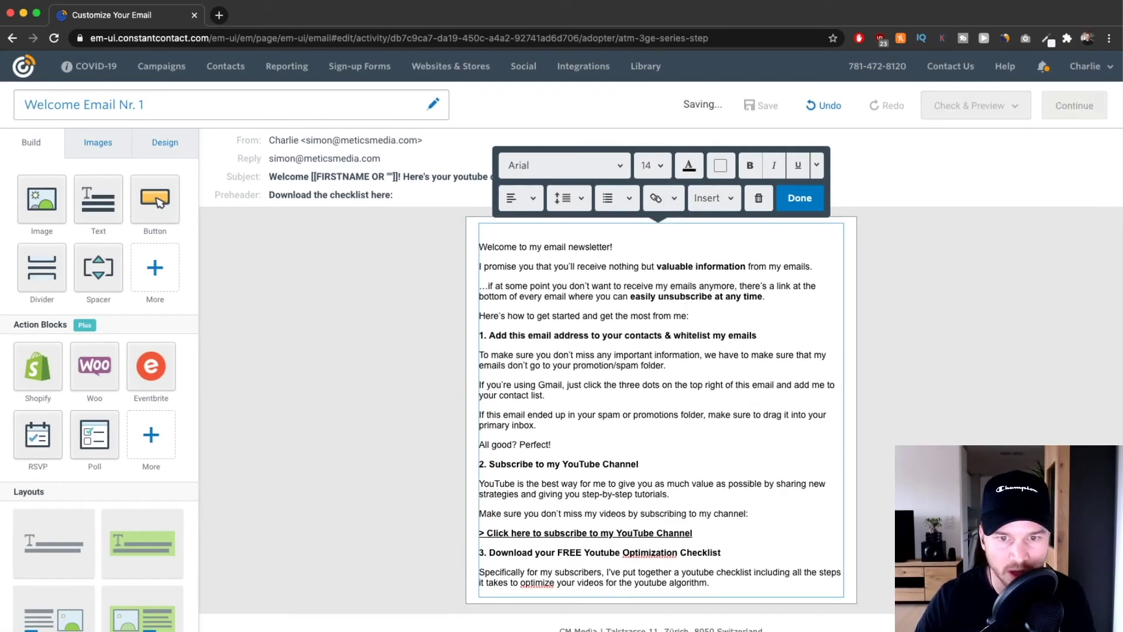
{"action": "scroll", "coordinate": [578, 226], "scroll_direction": "up", "scroll_amount": 4}
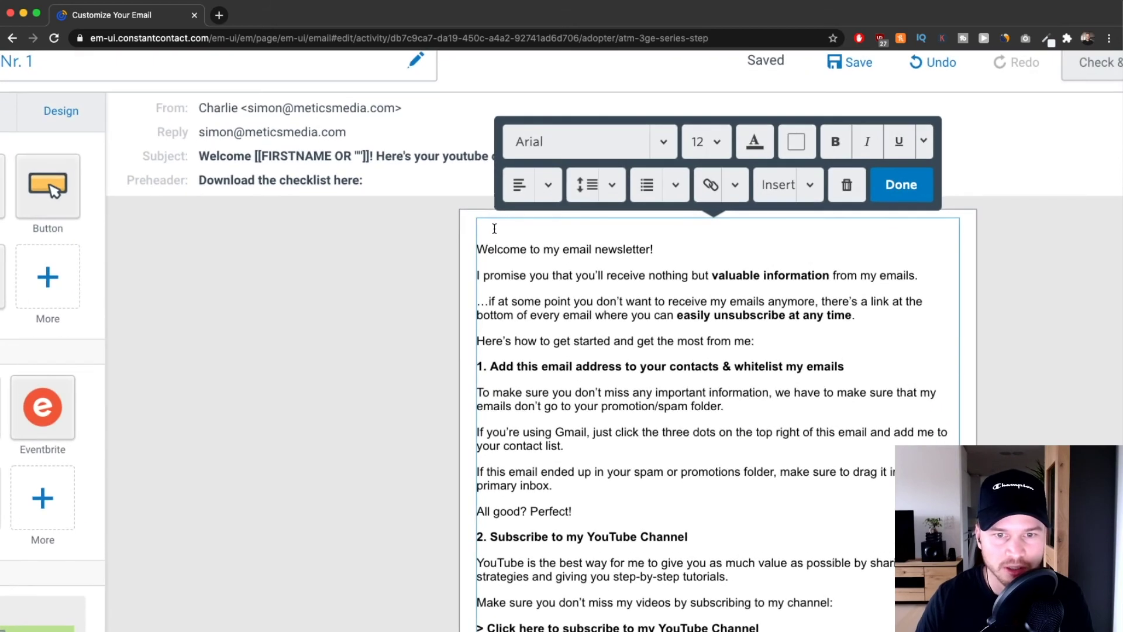
Add a Greeting Tag with primary greeting 'Hey' and '!' punctuation.
{"action": "type", "text": "Hey"}
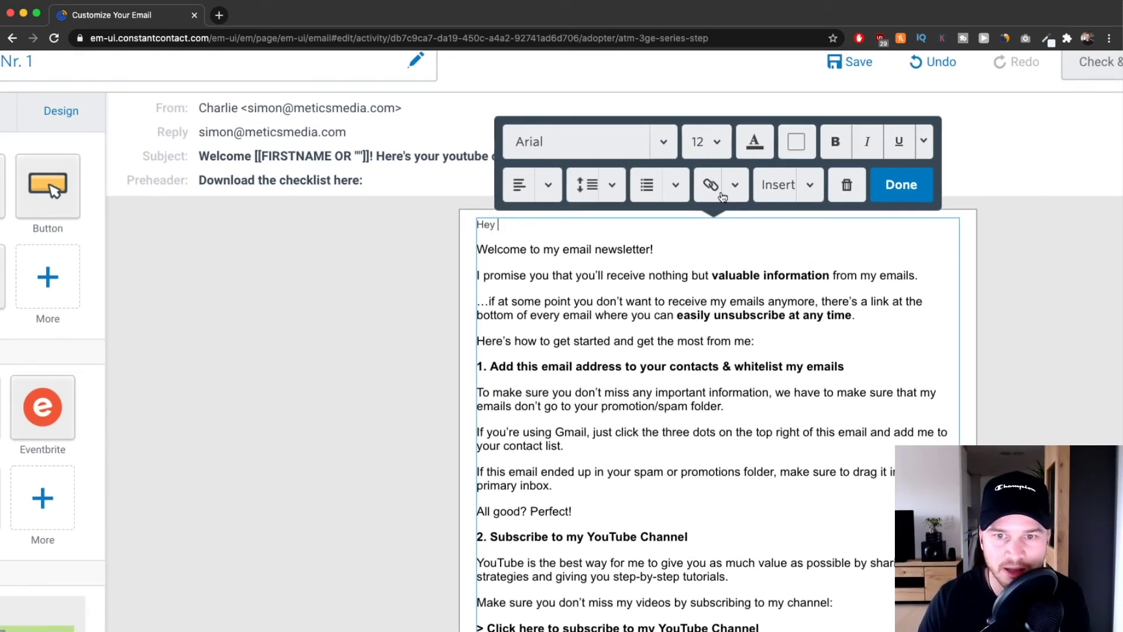
{"action": "left_click", "coordinate": [810, 186]}
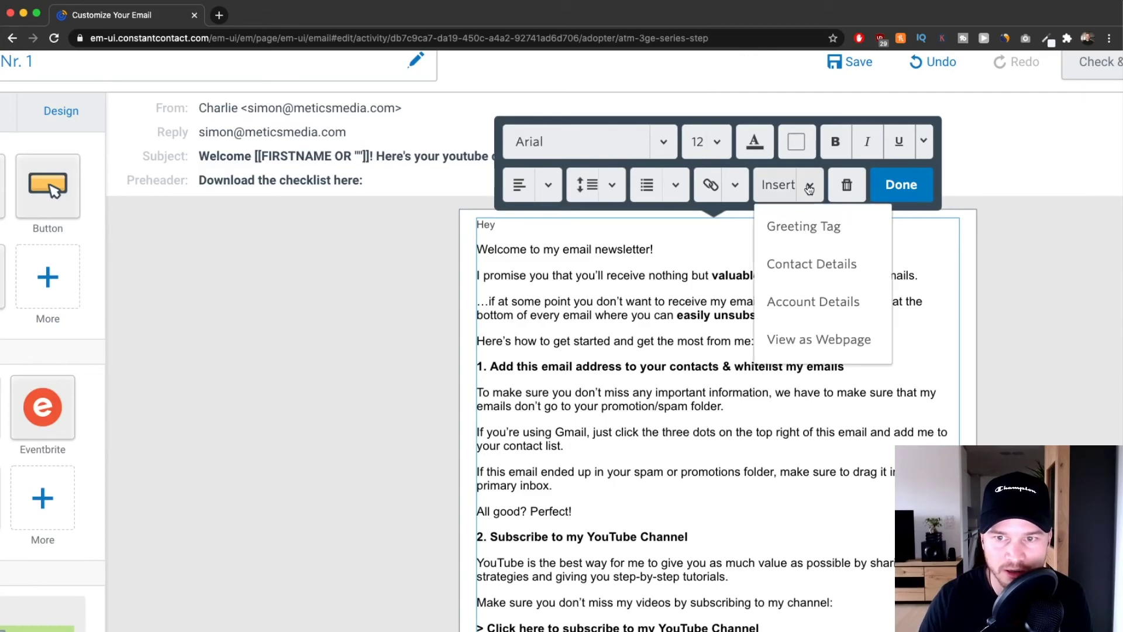
{"action": "left_click", "coordinate": [798, 225]}
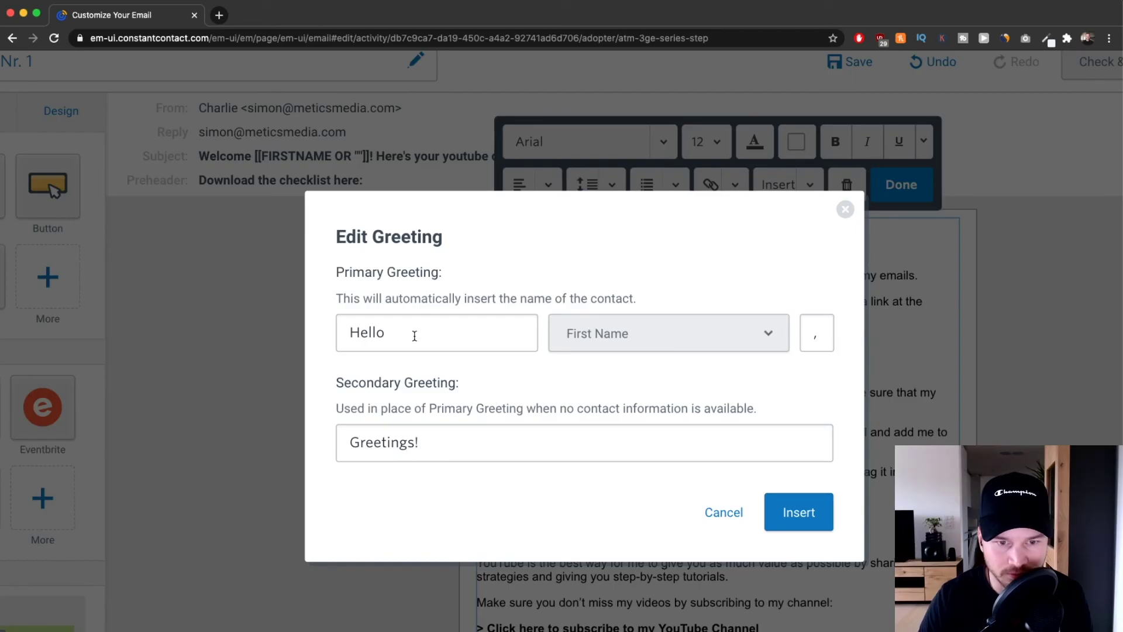
{"action": "double_click", "coordinate": [355, 329]}
{"action": "type", "text": "Hey"}
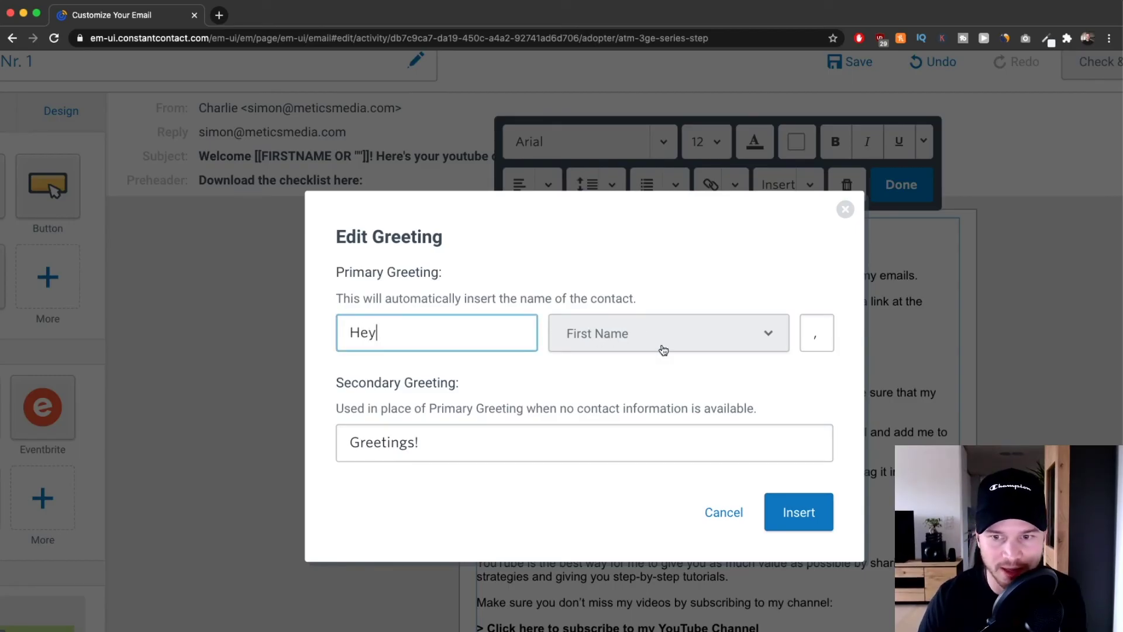
{"action": "double_click", "coordinate": [819, 332]}
{"action": "type", "text": "!"}
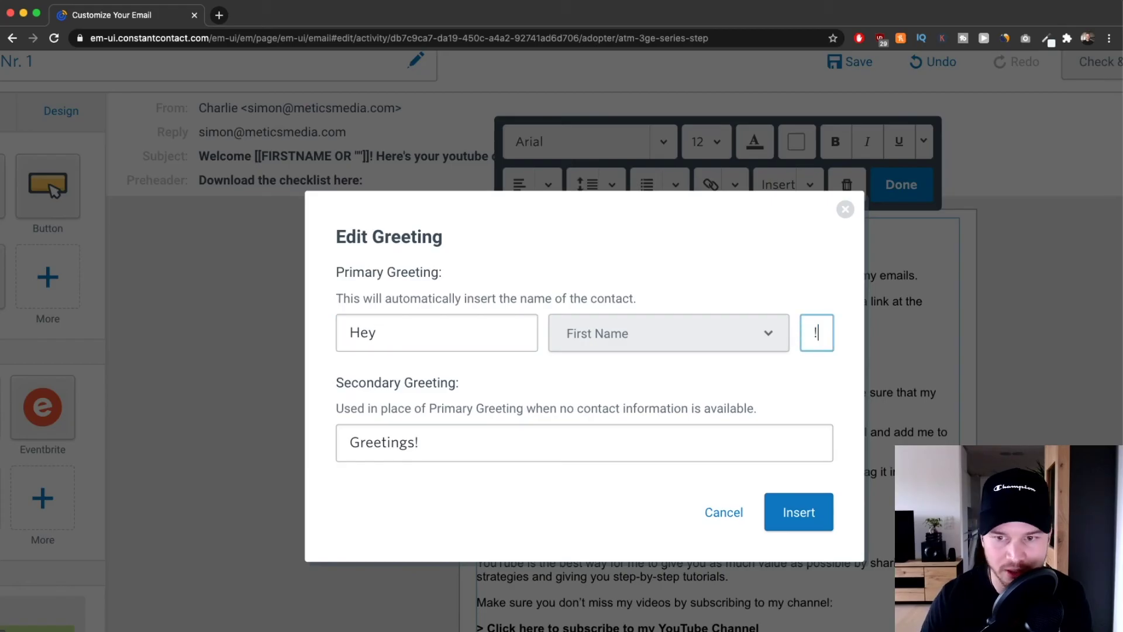
Set the fallback greeting to 'Hey there!' and insert the greeting tag.
{"action": "left_click", "coordinate": [412, 442]}
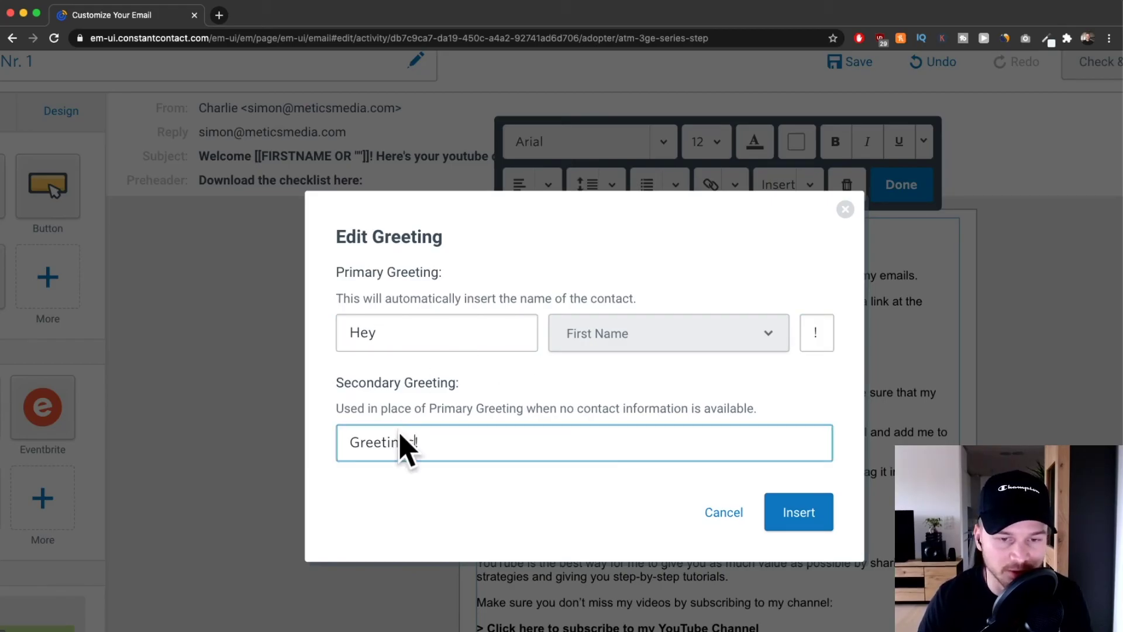
{"action": "left_click_drag", "start_coordinate": [414, 443], "coordinate": [318, 444]}
{"action": "type", "text": "hey th"}
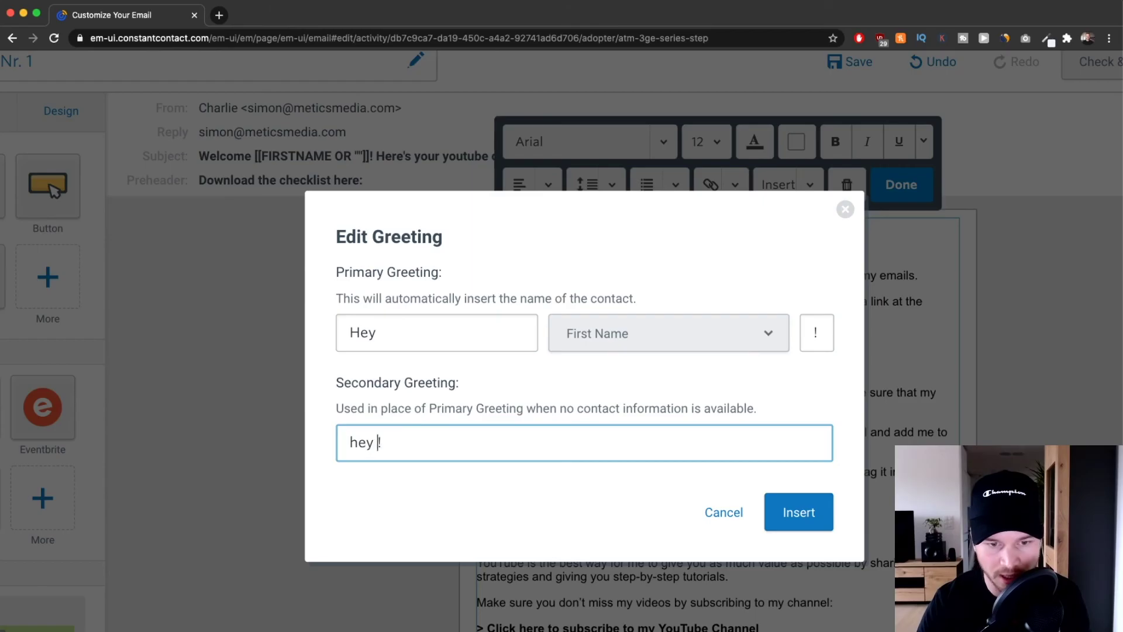
{"action": "key", "text": "BackSpace"}
{"action": "key", "text": "BackSpace"}
{"action": "key", "text": "BackSpace"}
{"action": "key", "text": "BackSpace"}
{"action": "key", "text": "BackSpace"}
{"action": "key", "text": "BackSpace"}
{"action": "type", "text": "They"}
{"action": "key", "text": "BackSpace"}
{"action": "key", "text": "BackSpace"}
{"action": "key", "text": "BackSpace"}
{"action": "key", "text": "BackSpace"}
{"action": "type", "text": "Hey there"}
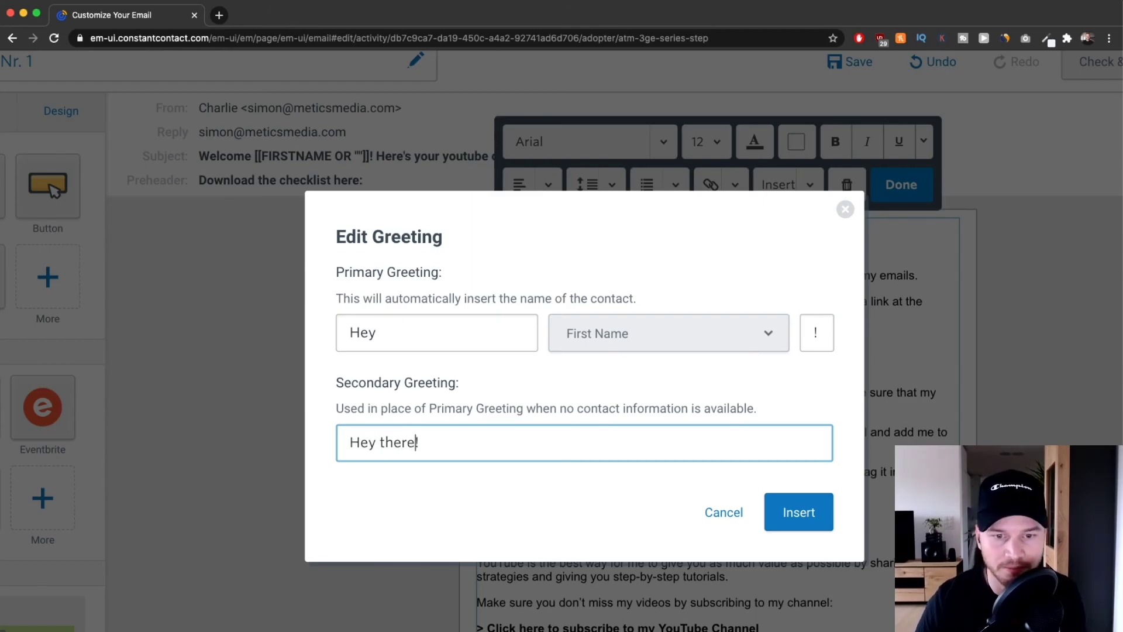
{"action": "left_click", "coordinate": [785, 514]}
Delete the duplicate plain 'Hey' typed before the greeting tag.
{"action": "left_click", "coordinate": [496, 225]}
{"action": "key", "text": "BackSpace"}
{"action": "key", "text": "BackSpace"}
{"action": "key", "text": "BackSpace"}
{"action": "key", "text": "BackSpace"}
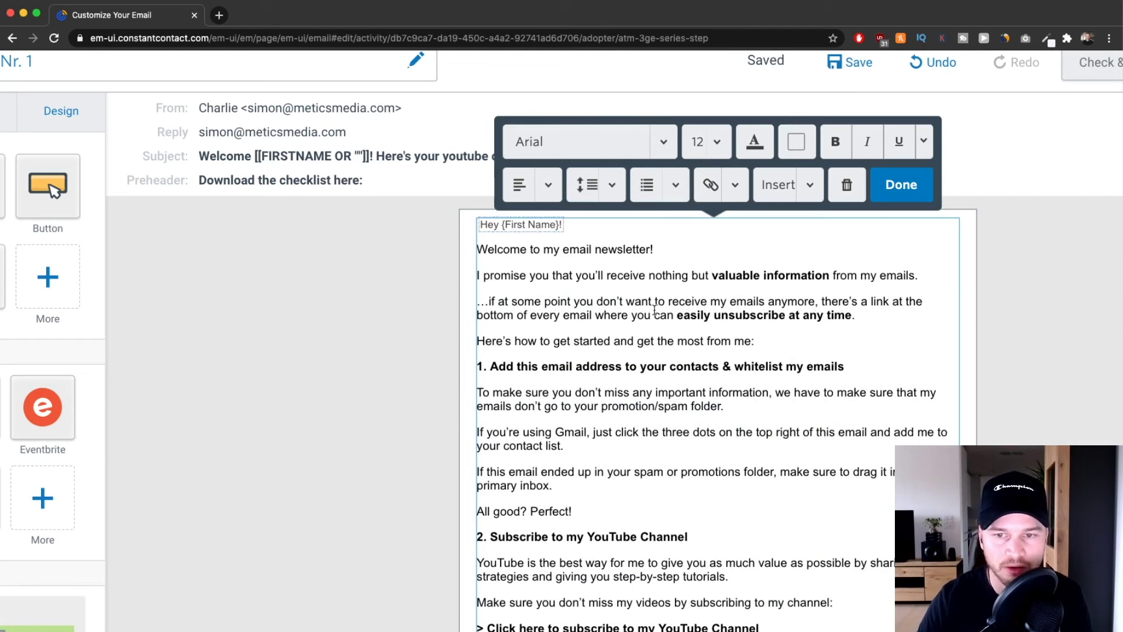
{"action": "scroll", "coordinate": [672, 312], "scroll_direction": "down", "scroll_amount": 5}
{"action": "left_click_drag", "start_coordinate": [648, 344], "coordinate": [630, 336]}
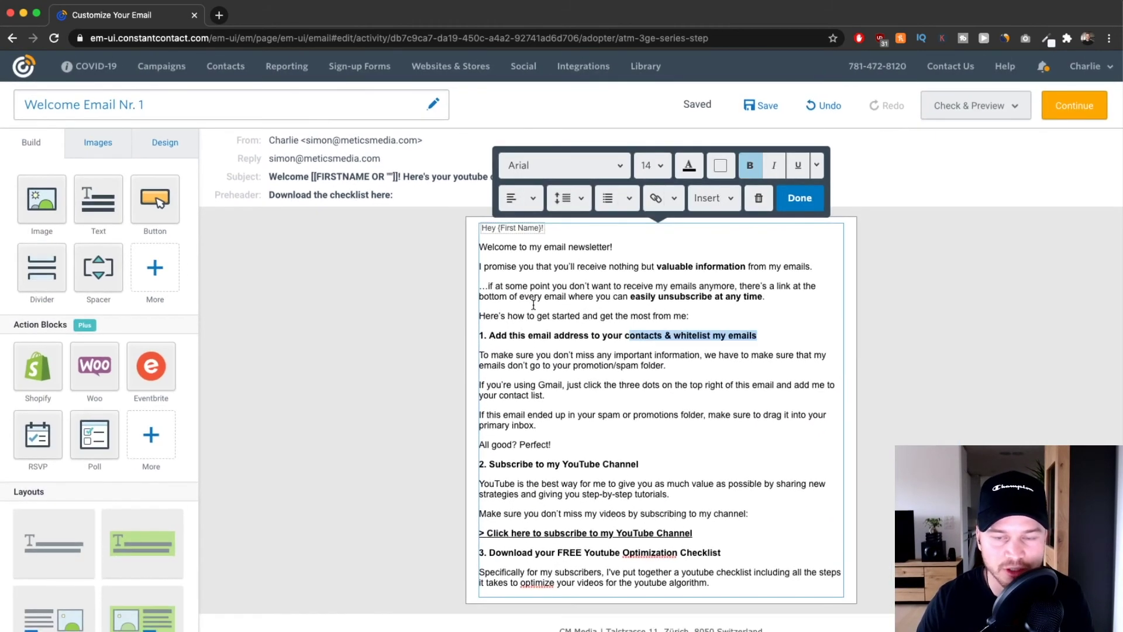
{"action": "left_click", "coordinate": [603, 306]}
{"action": "left_click_drag", "start_coordinate": [51, 199], "coordinate": [736, 355]}
{"action": "left_click", "coordinate": [784, 190]}
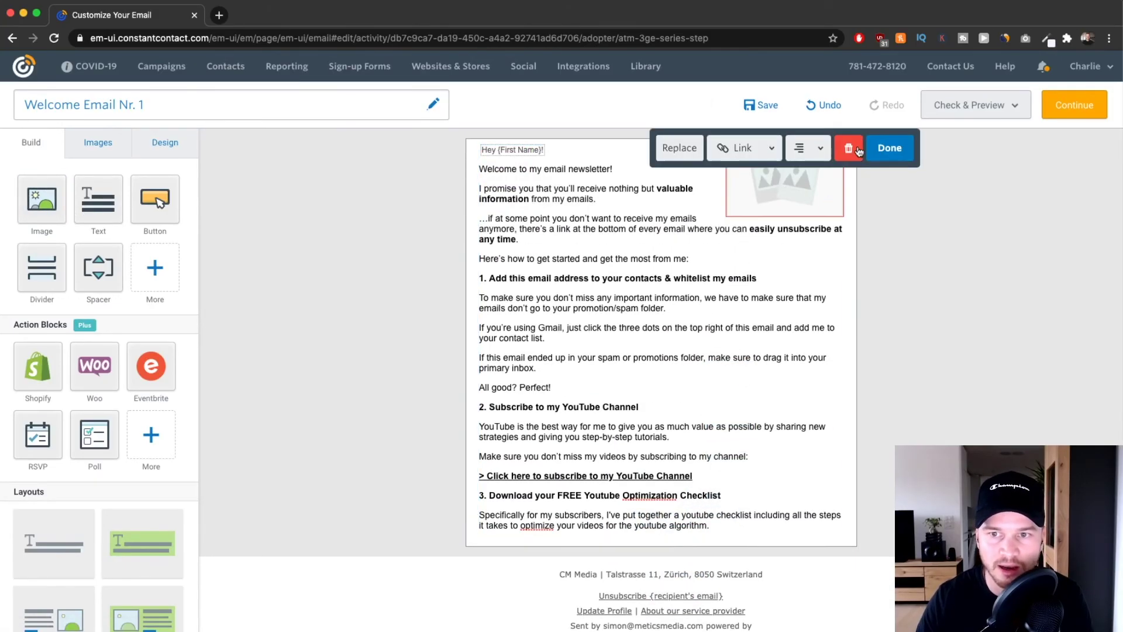
{"action": "left_click", "coordinate": [855, 150]}
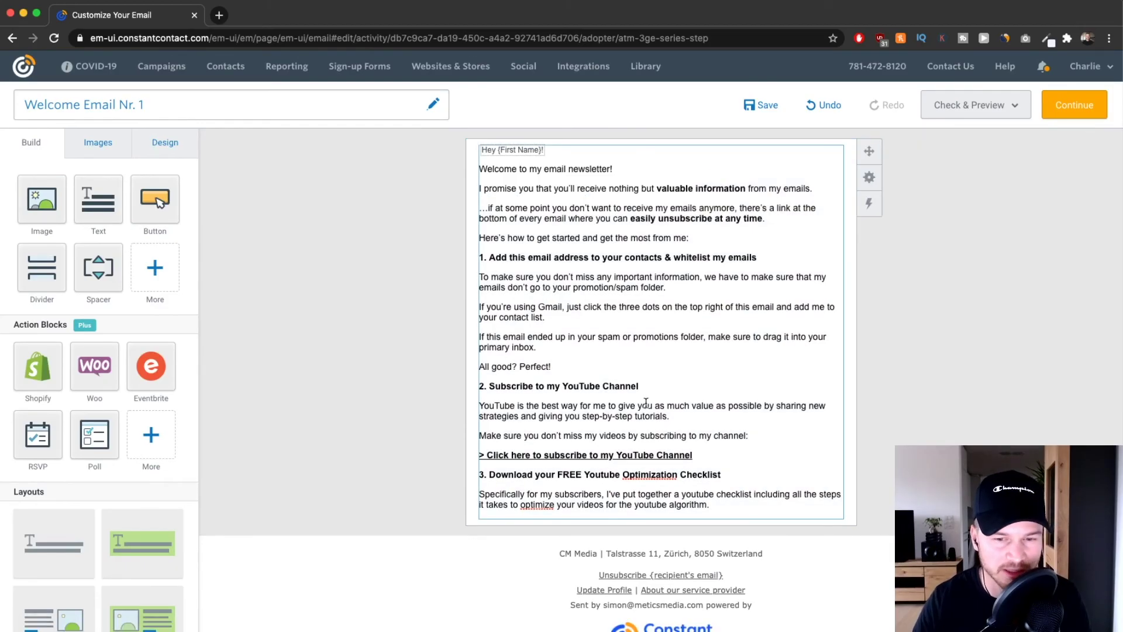
{"action": "scroll", "coordinate": [547, 265], "scroll_direction": "up", "scroll_amount": 3}
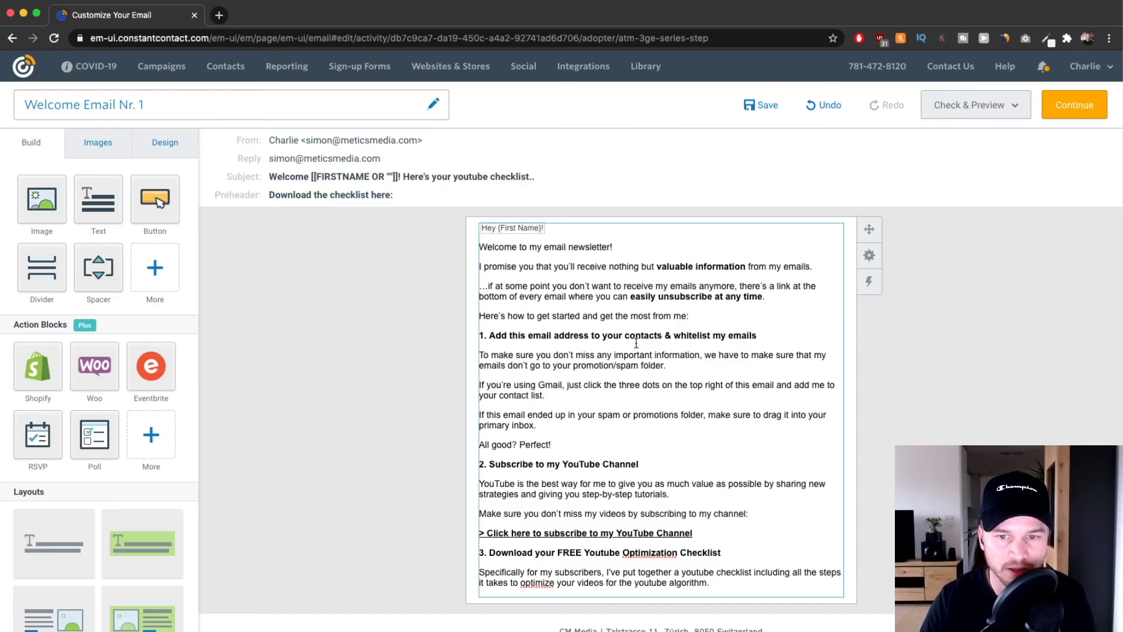
{"action": "scroll", "coordinate": [668, 337], "scroll_direction": "up", "scroll_amount": 3}
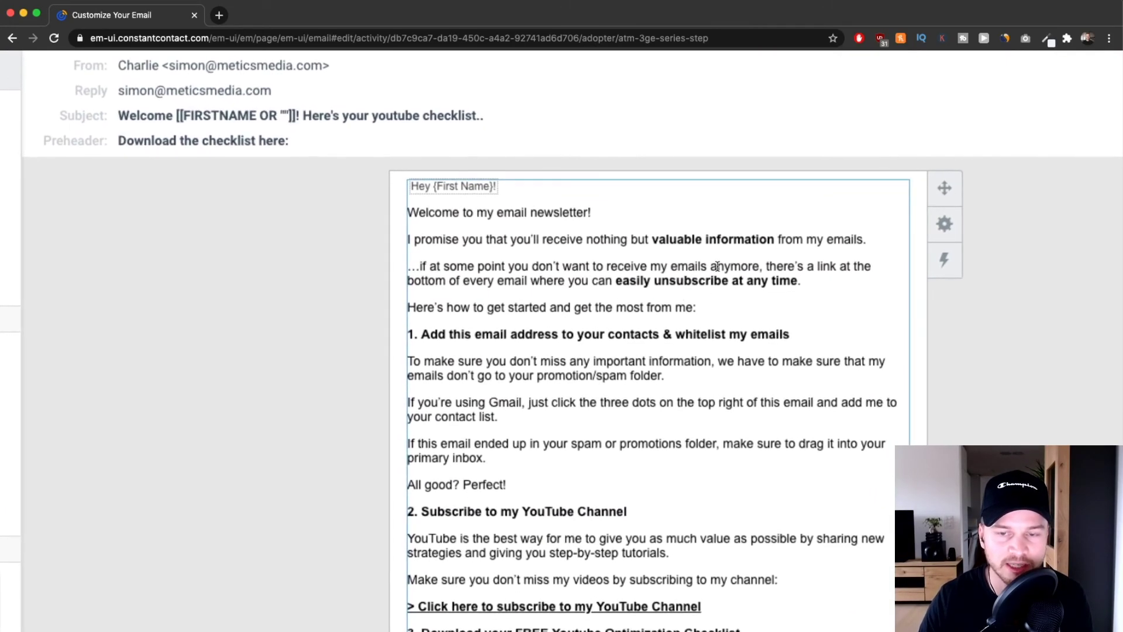
{"action": "scroll", "coordinate": [643, 304], "scroll_direction": "down", "scroll_amount": 5}
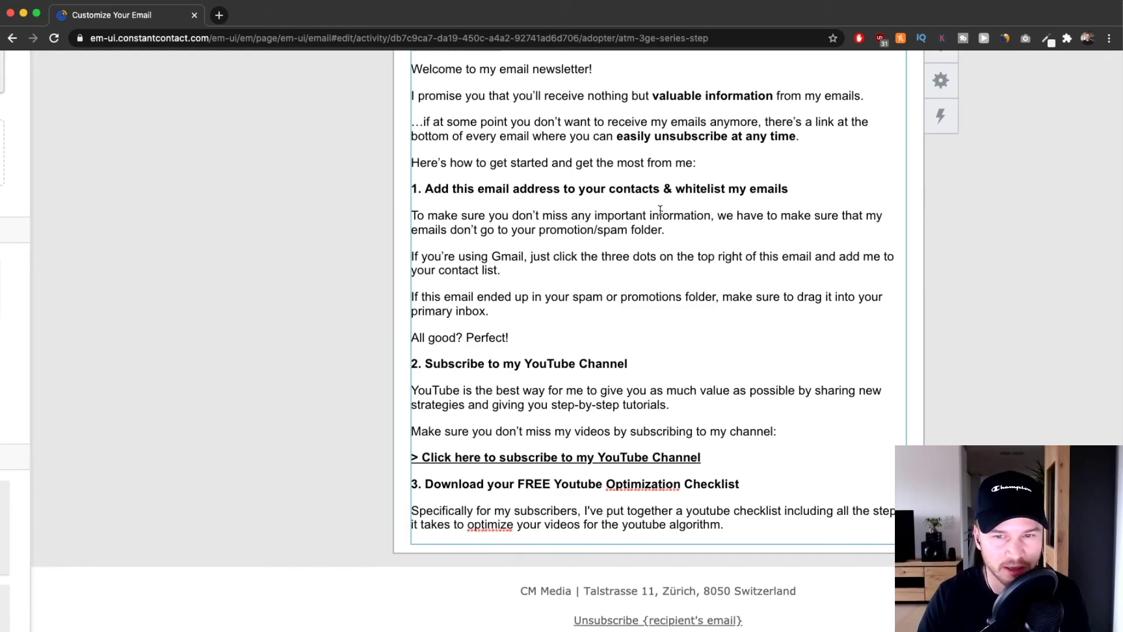
{"action": "scroll", "coordinate": [589, 211], "scroll_direction": "down", "scroll_amount": 4}
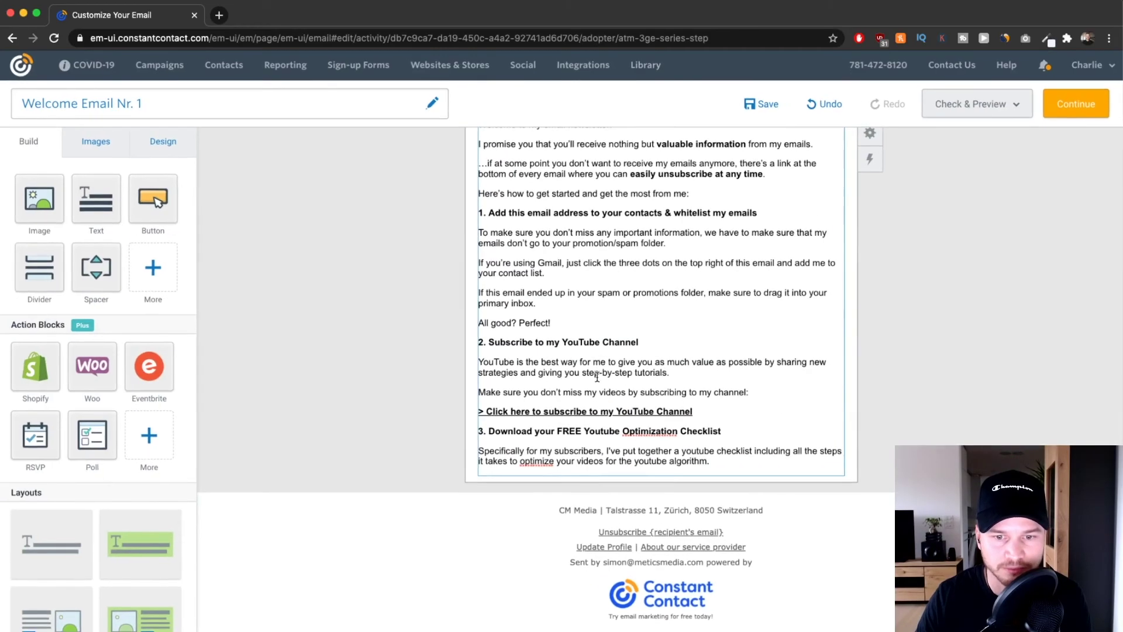
Paste '> Click here to download the YouTube Checklist' at the email's end, sized 14.
{"action": "left_click", "coordinate": [715, 460]}
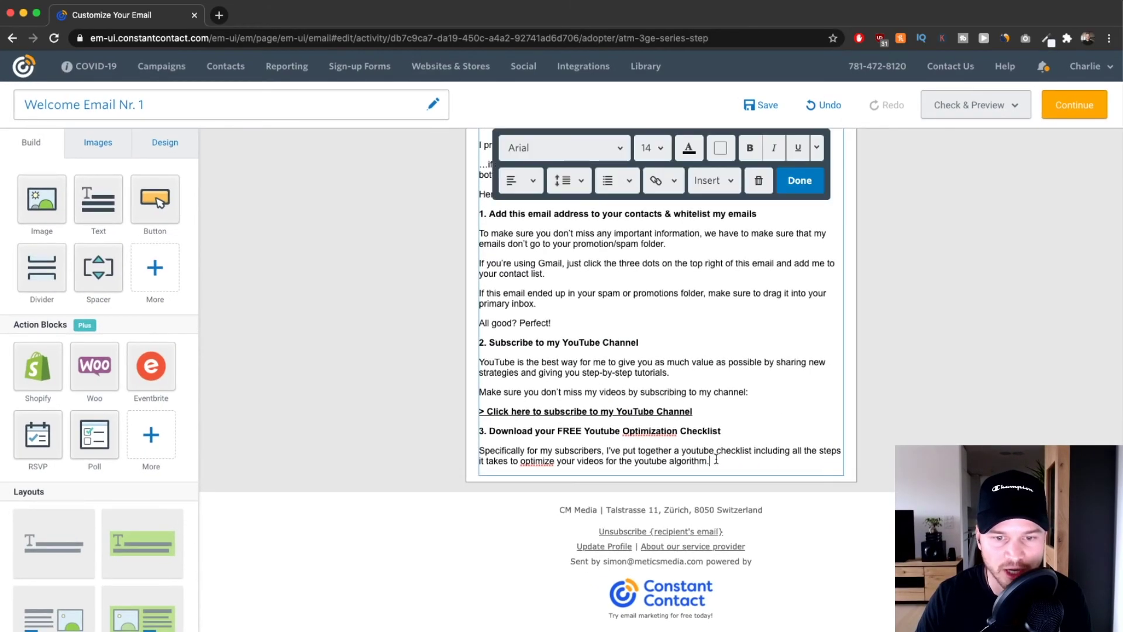
{"action": "key", "text": "super+Tab"}
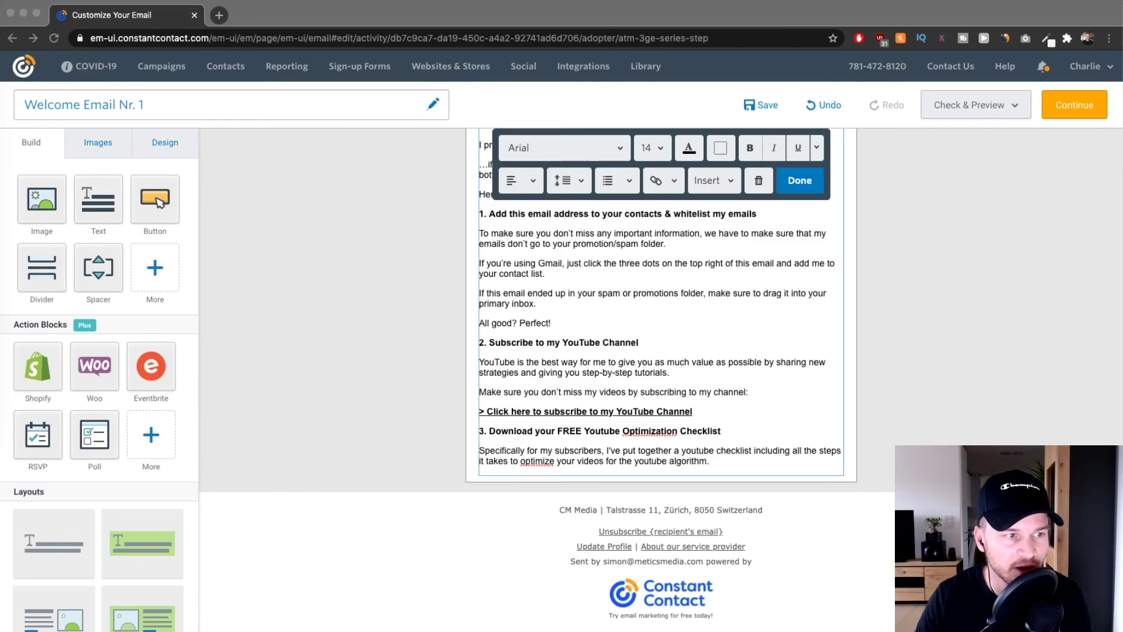
{"action": "key", "text": "super+Tab"}
{"action": "type", "text": "> Click here to download the YouTube Checklist"}
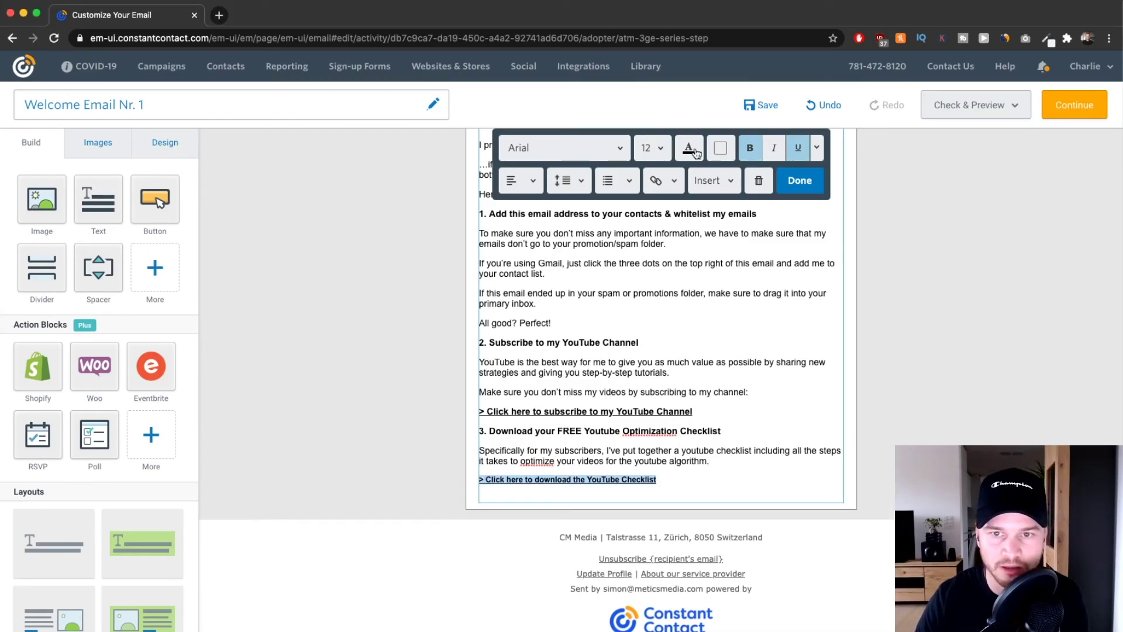
{"action": "left_click", "coordinate": [653, 146]}
{"action": "left_click", "coordinate": [648, 305]}
Select the whole 'Click here to subscribe to my YouTube Channel' line.
{"action": "scroll", "coordinate": [653, 490], "scroll_direction": "up", "scroll_amount": 3}
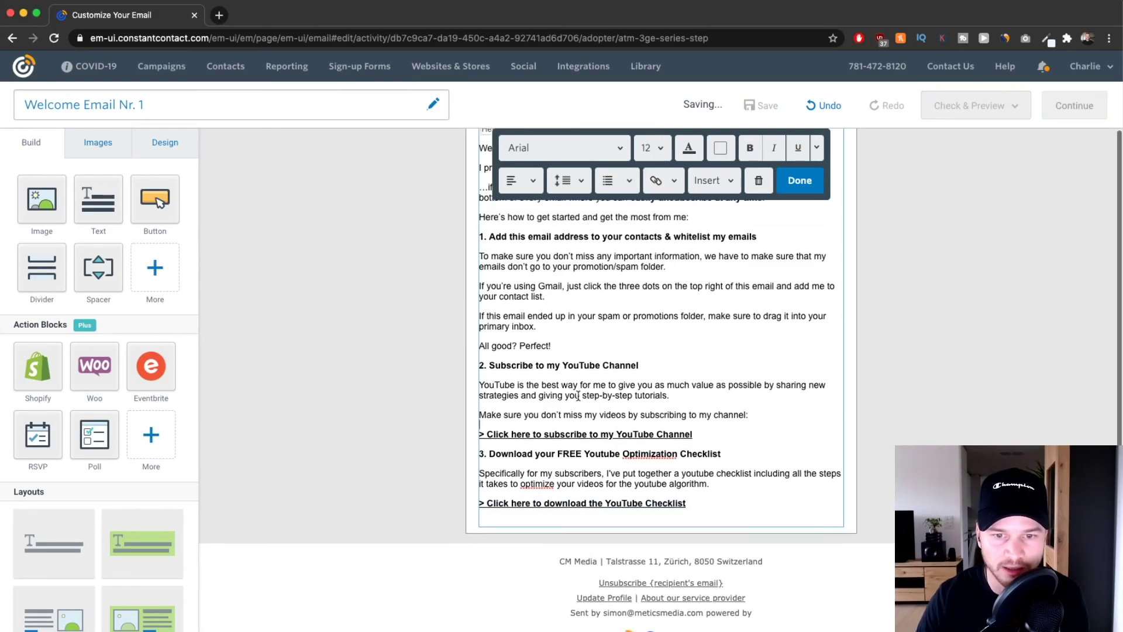
{"action": "scroll", "coordinate": [644, 489], "scroll_direction": "down", "scroll_amount": 1}
{"action": "scroll", "coordinate": [620, 497], "scroll_direction": "up", "scroll_amount": 3}
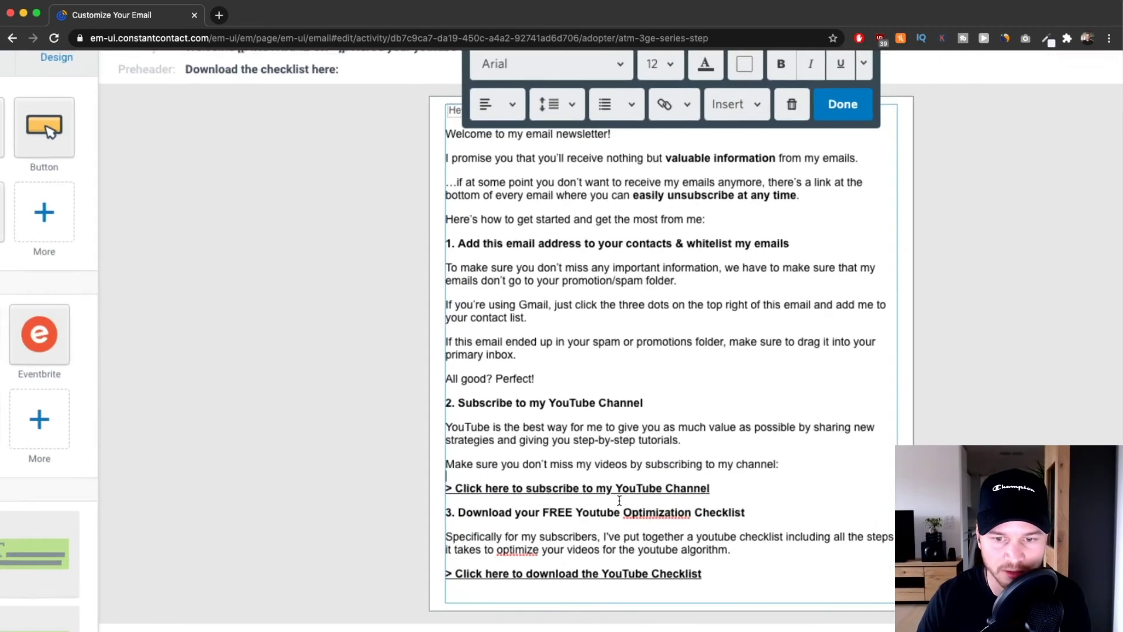
{"action": "scroll", "coordinate": [615, 498], "scroll_direction": "up", "scroll_amount": 3}
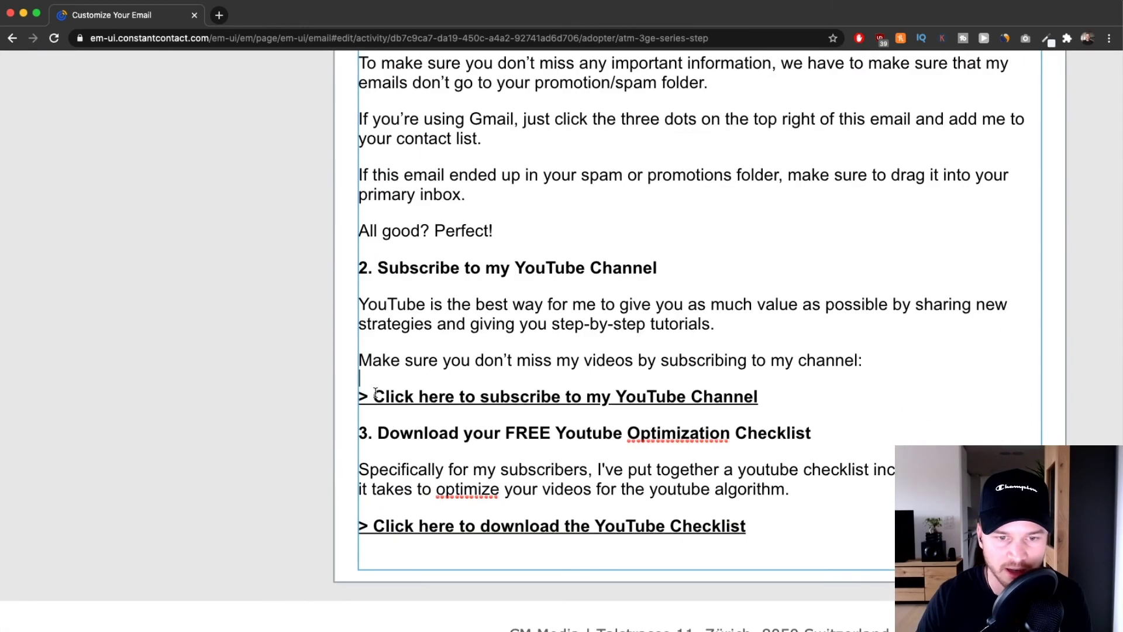
{"action": "left_click_drag", "start_coordinate": [363, 396], "coordinate": [762, 395]}
{"action": "right_click", "coordinate": [652, 395]}
{"action": "left_click", "coordinate": [609, 396]}
{"action": "left_click", "coordinate": [608, 393]}
{"action": "left_click_drag", "start_coordinate": [762, 398], "coordinate": [358, 397]}
{"action": "scroll", "coordinate": [541, 321], "scroll_direction": "down", "scroll_amount": 3}
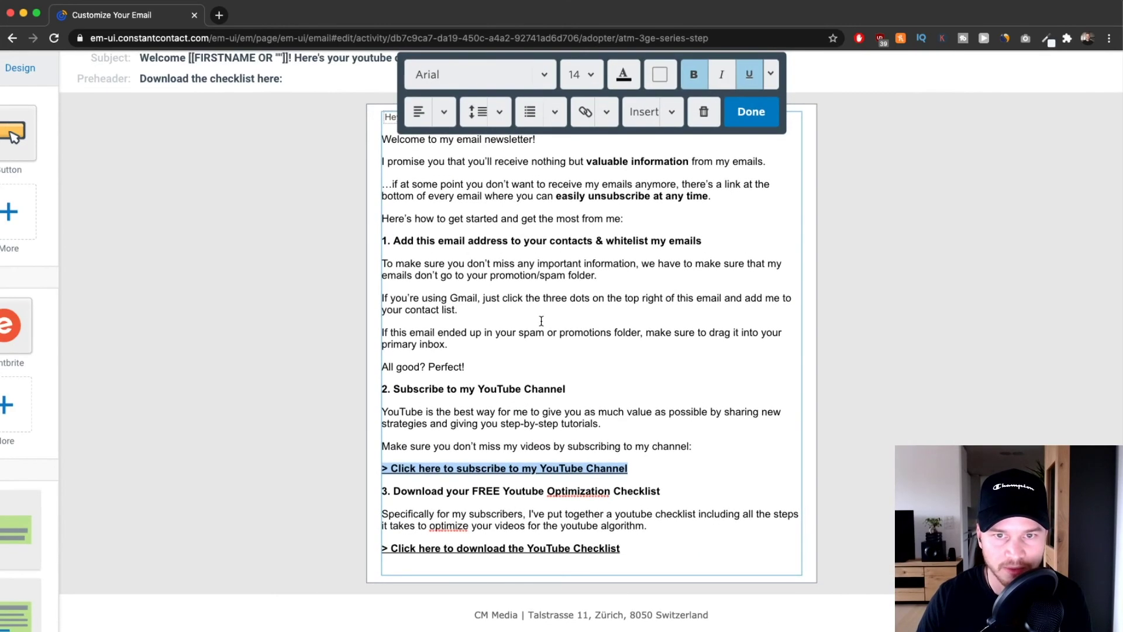
{"action": "left_click", "coordinate": [590, 113]}
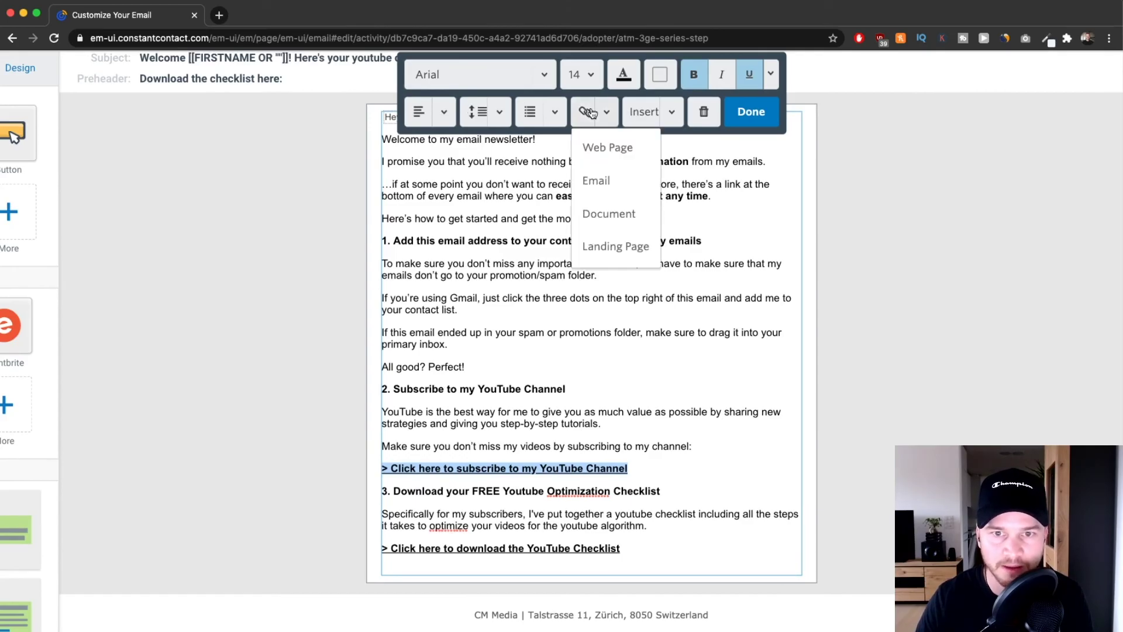
{"action": "left_click", "coordinate": [609, 151]}
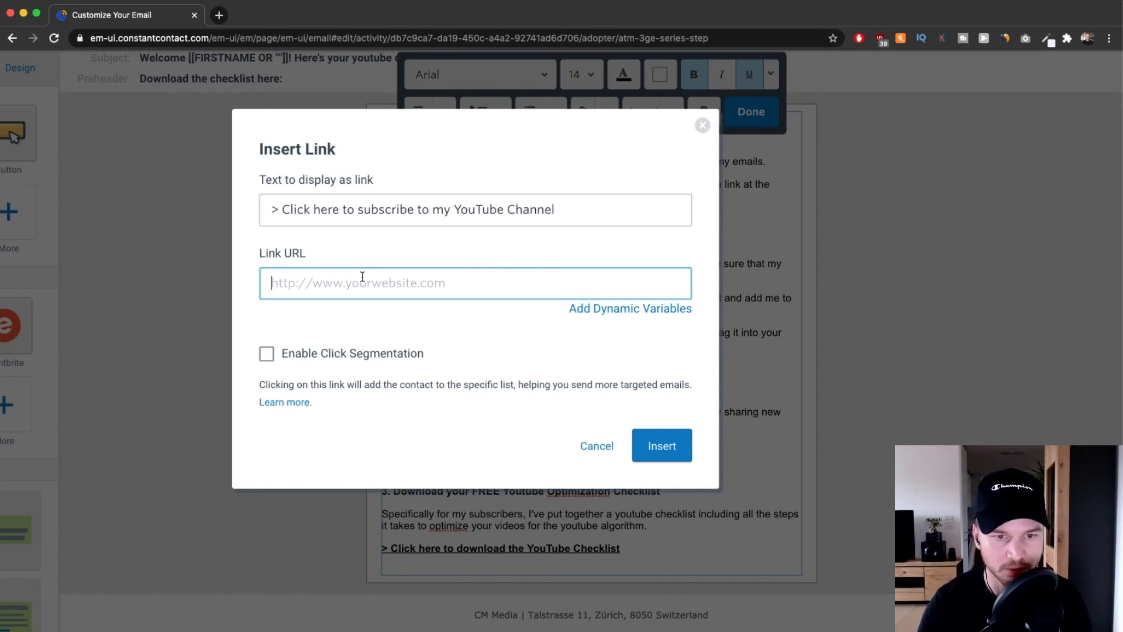
{"action": "type", "text": "youbt"}
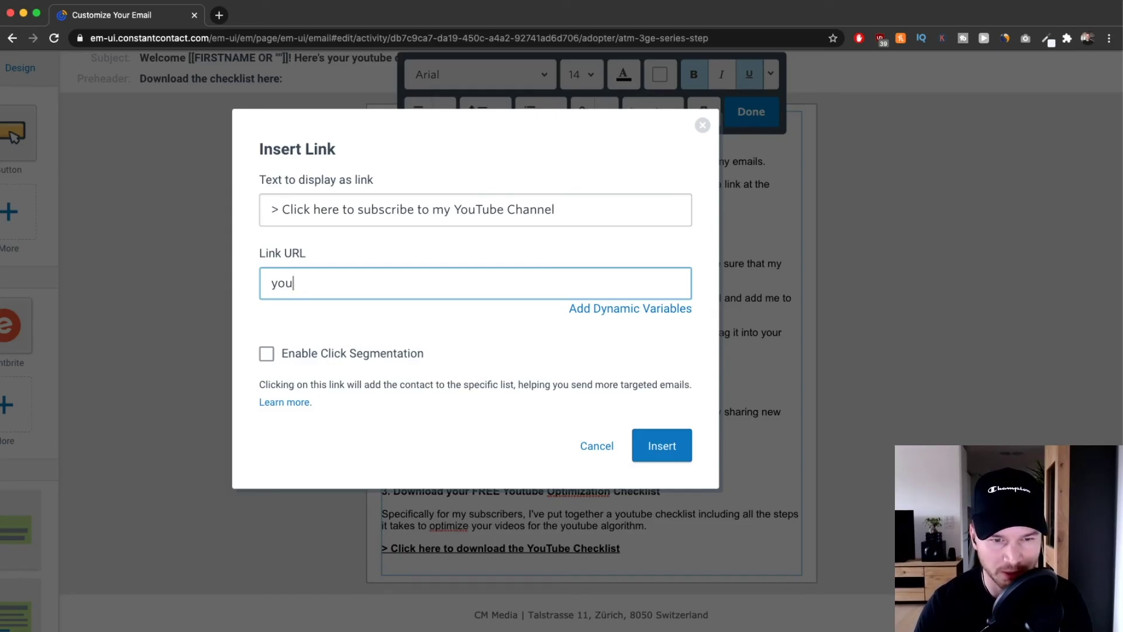
{"action": "key", "text": "BackSpace"}
{"action": "type", "text": "https"}
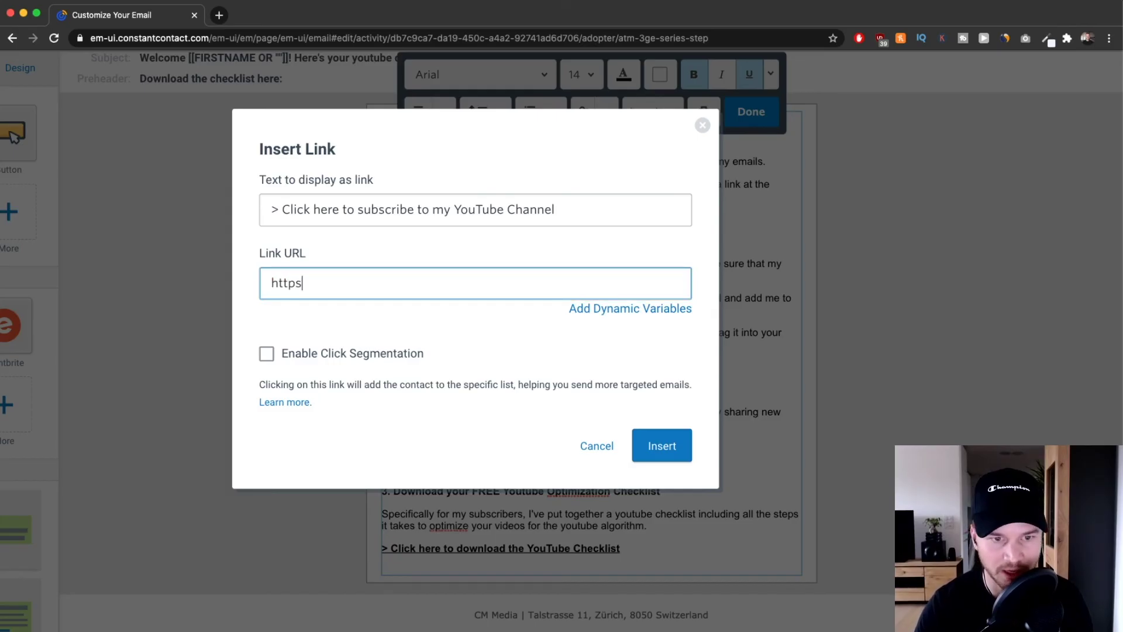
{"action": "type", "text": "://youtb"}
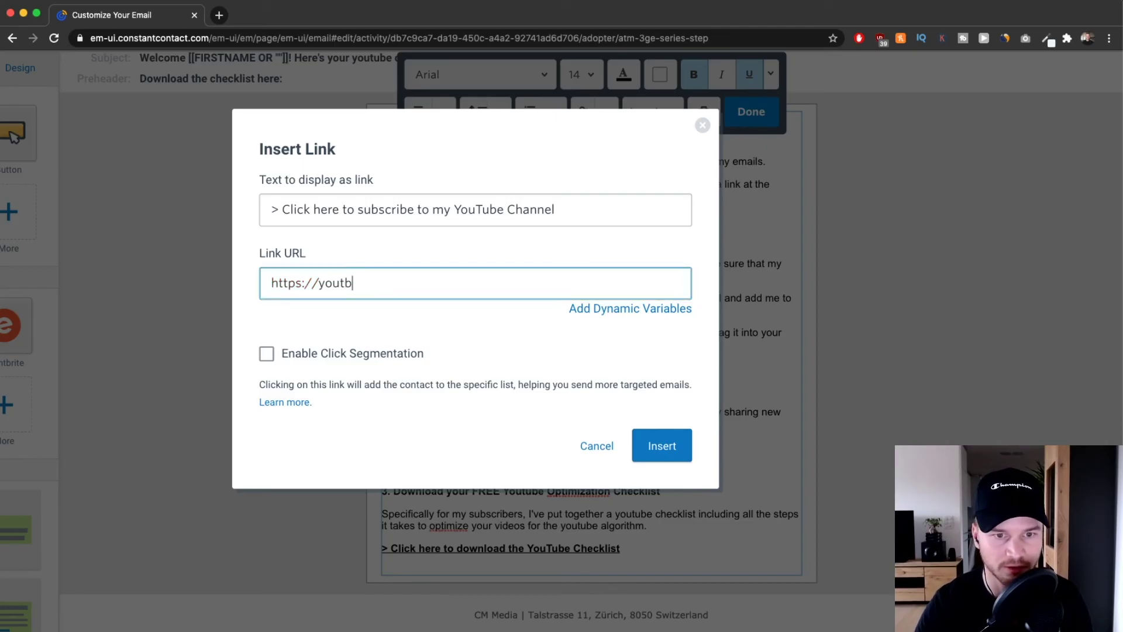
{"action": "key", "text": "BackSpace"}
{"action": "type", "text": "ube.com"}
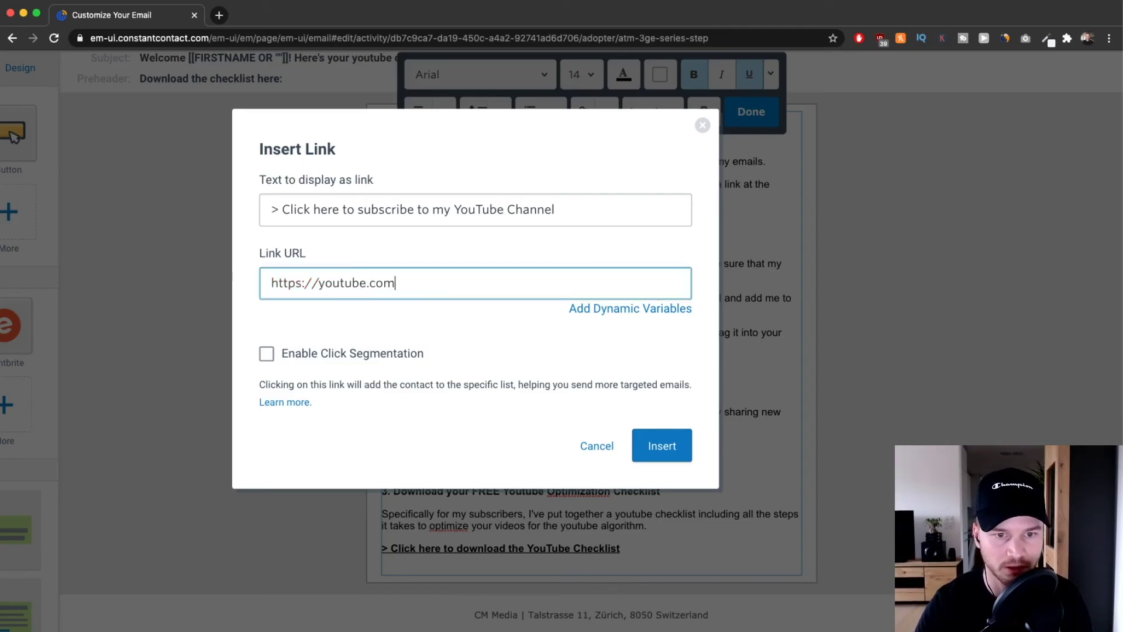
{"action": "type", "text": "/meticsmedia"}
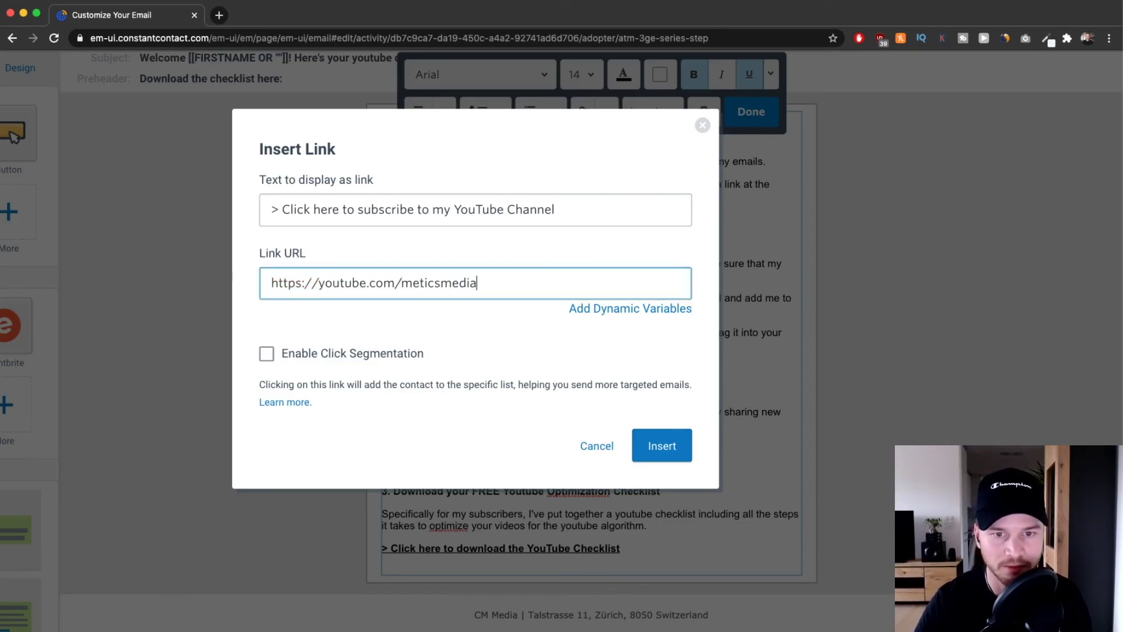
{"action": "left_click", "coordinate": [672, 440]}
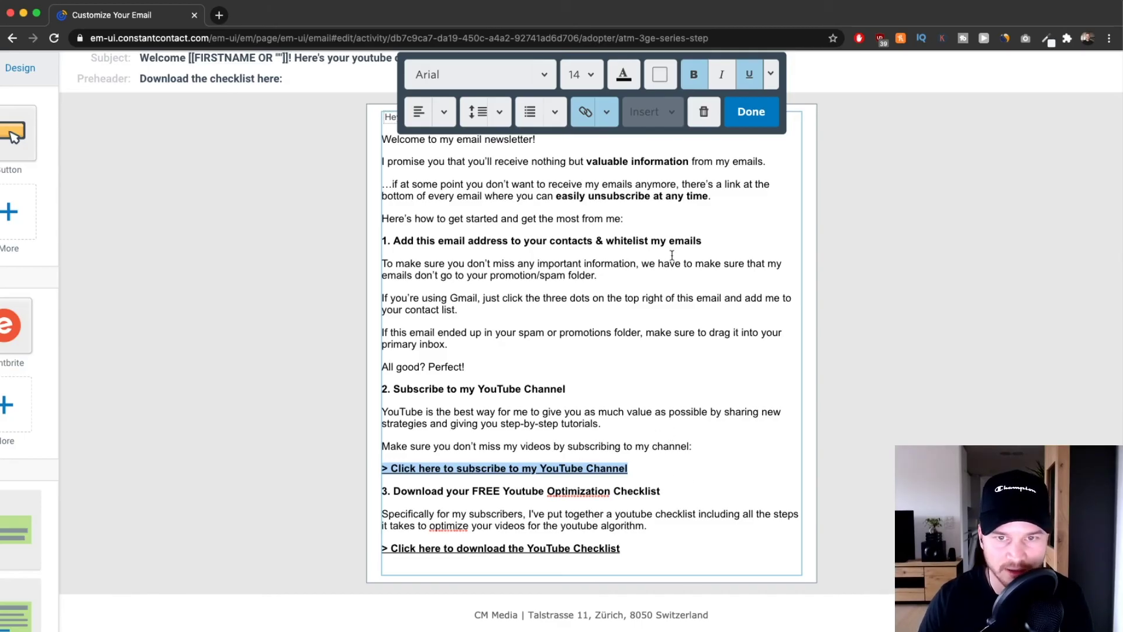
Color the subscribe link text blue.
{"action": "left_click", "coordinate": [633, 77]}
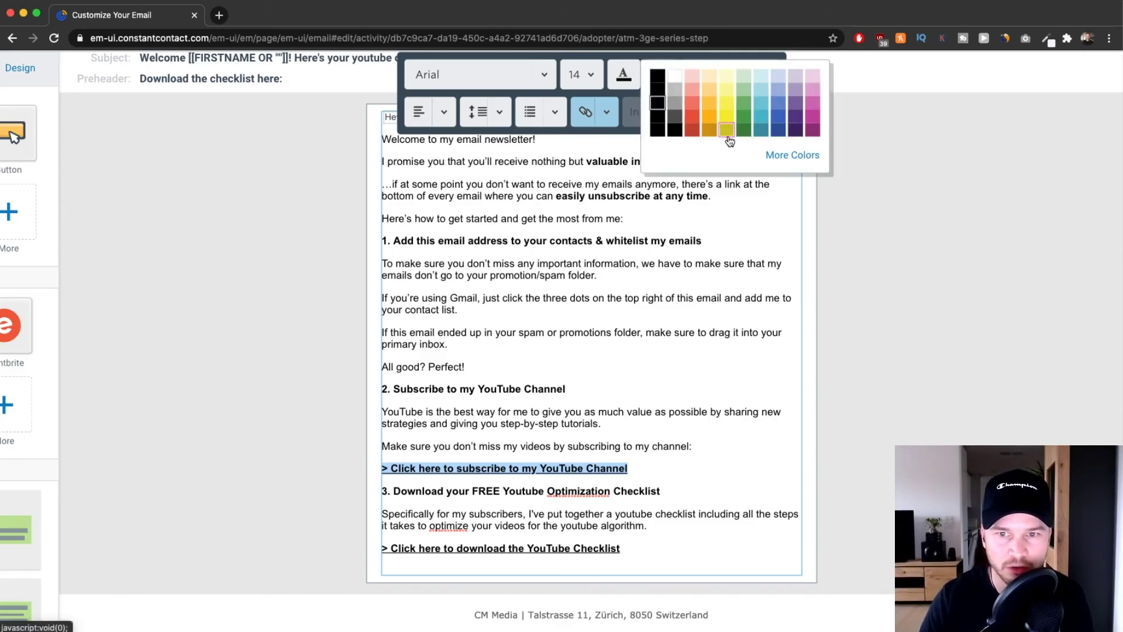
{"action": "left_click", "coordinate": [781, 125]}
{"action": "left_click", "coordinate": [679, 446]}
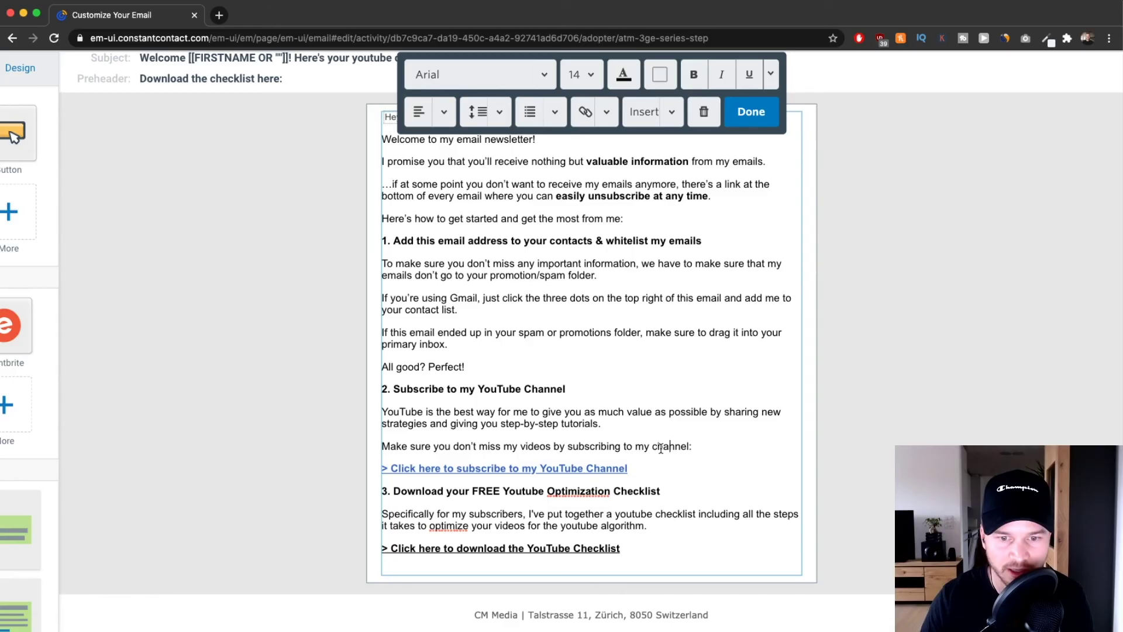
{"action": "scroll", "coordinate": [528, 474], "scroll_direction": "up", "scroll_amount": 5}
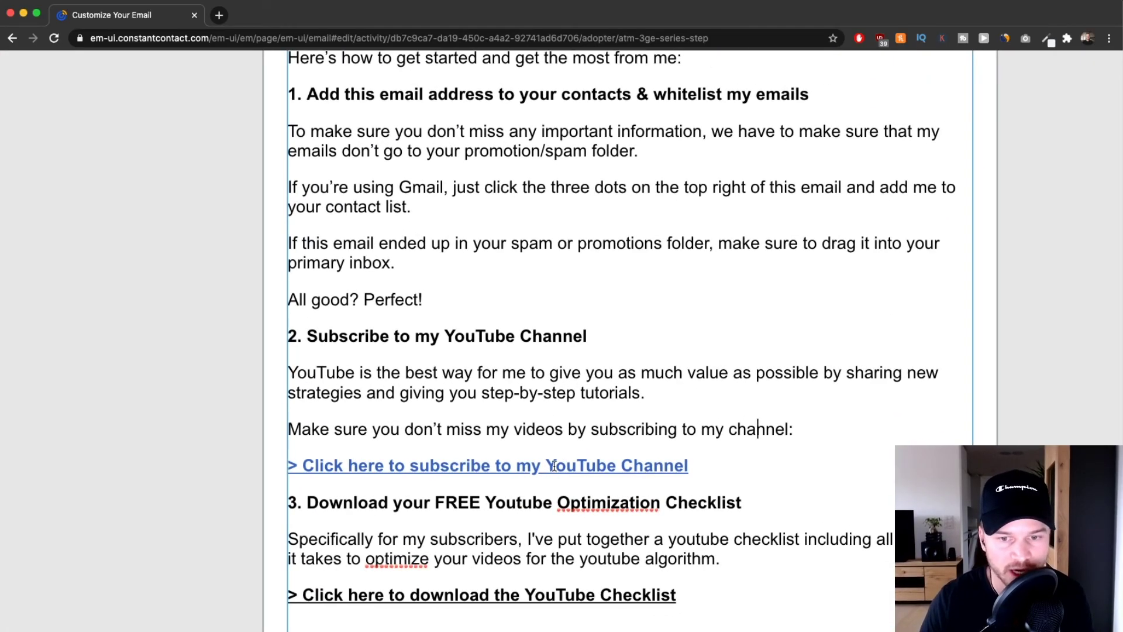
{"action": "scroll", "coordinate": [554, 466], "scroll_direction": "down", "scroll_amount": 3}
{"action": "left_click", "coordinate": [696, 489]}
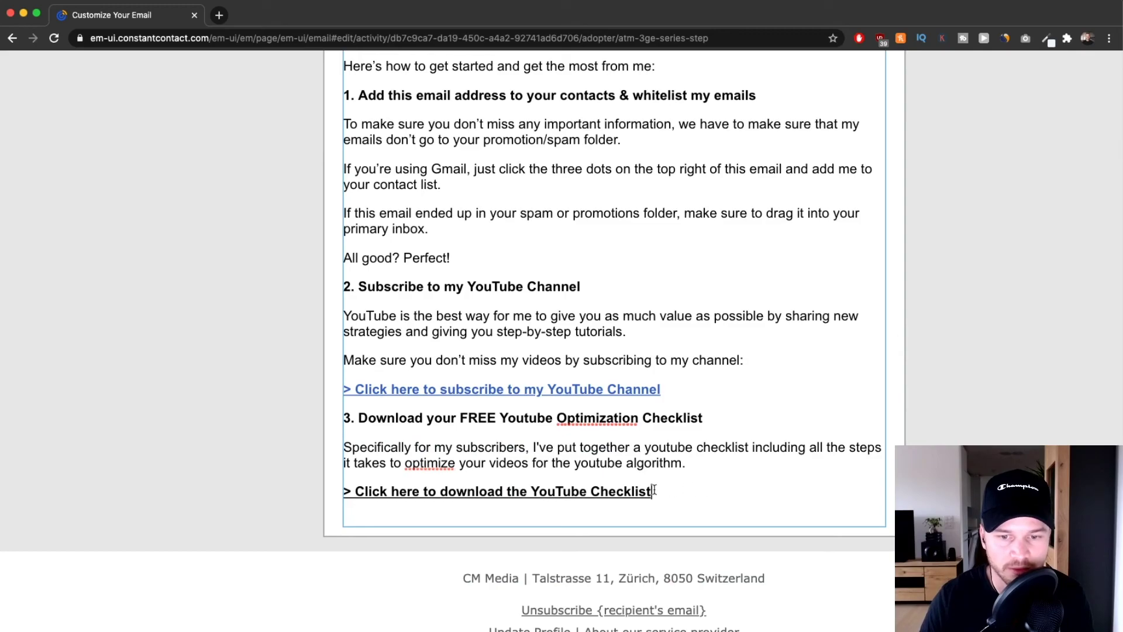
Deselect the checklist line, close the text block, and scroll the Build panel to Layouts.
{"action": "left_click_drag", "start_coordinate": [654, 490], "coordinate": [352, 491]}
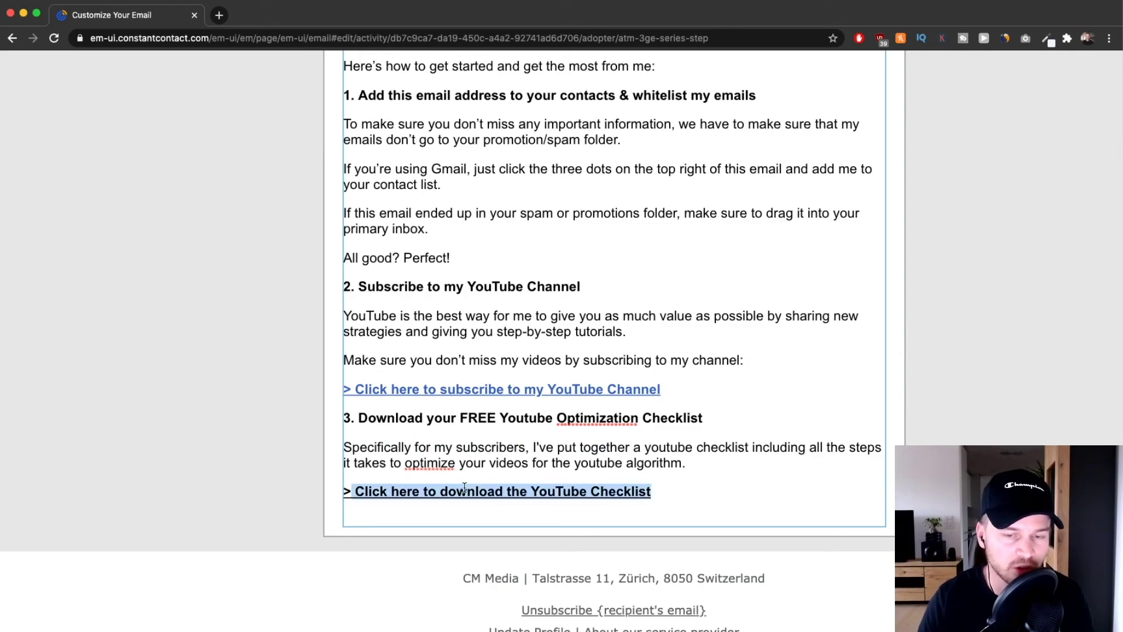
{"action": "scroll", "coordinate": [577, 421], "scroll_direction": "down", "scroll_amount": 5}
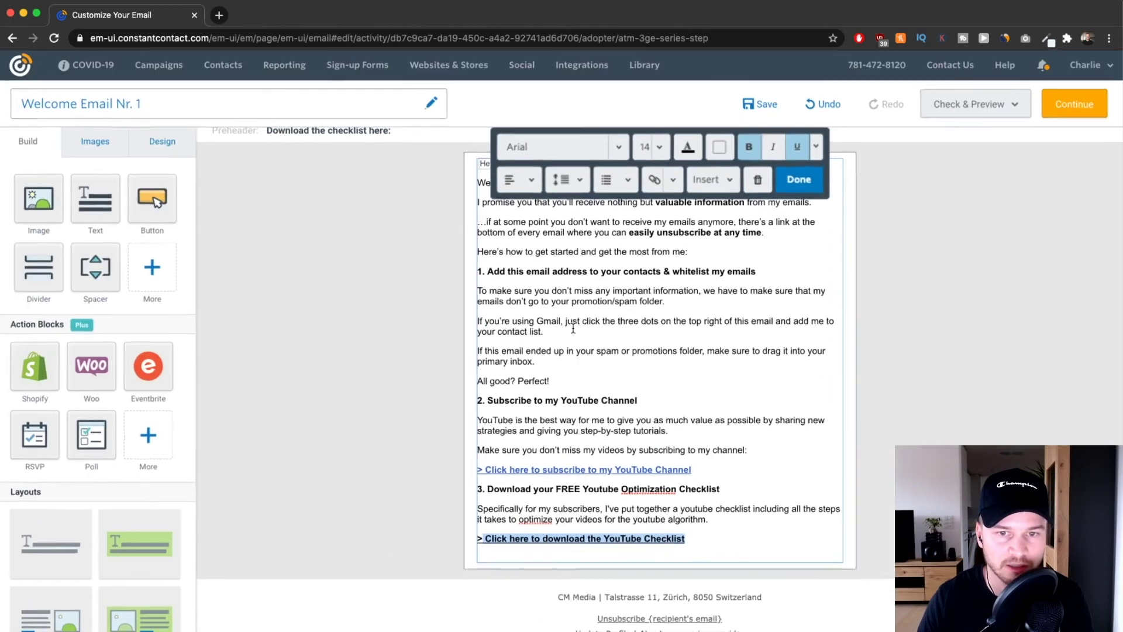
{"action": "left_click", "coordinate": [744, 538]}
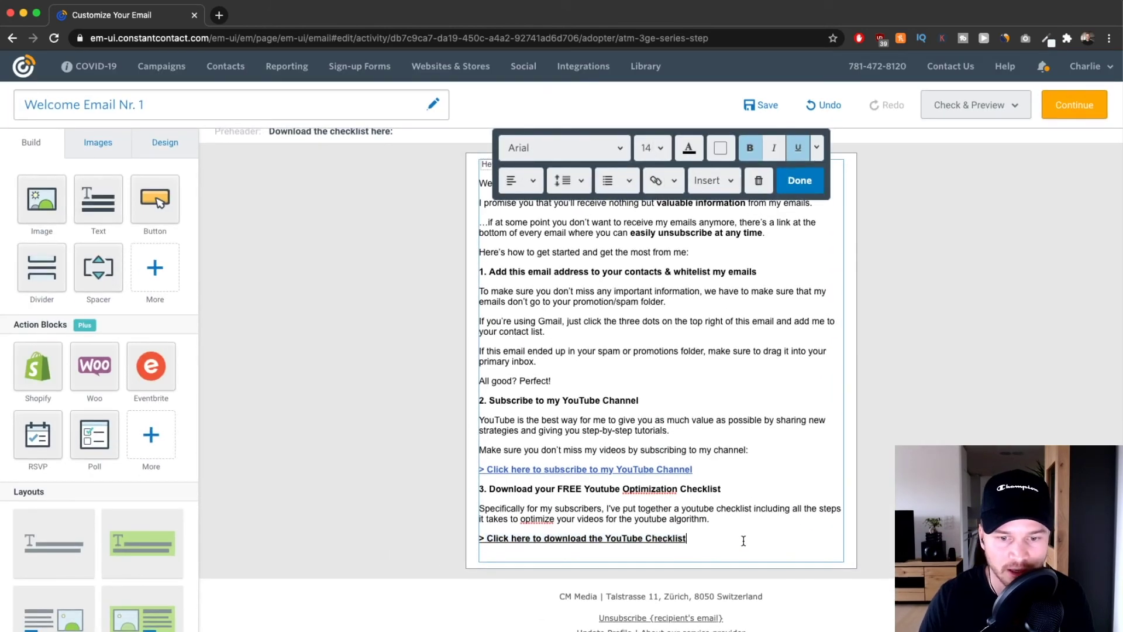
{"action": "scroll", "coordinate": [713, 498], "scroll_direction": "up", "scroll_amount": 3}
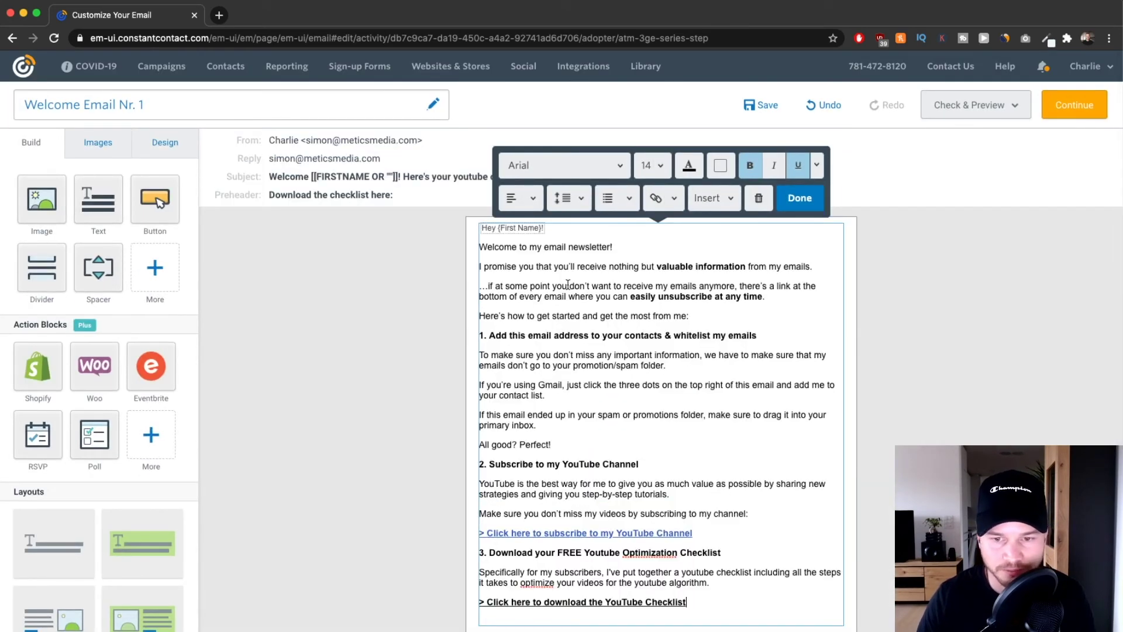
{"action": "scroll", "coordinate": [782, 445], "scroll_direction": "down", "scroll_amount": 3}
{"action": "left_click", "coordinate": [256, 356]}
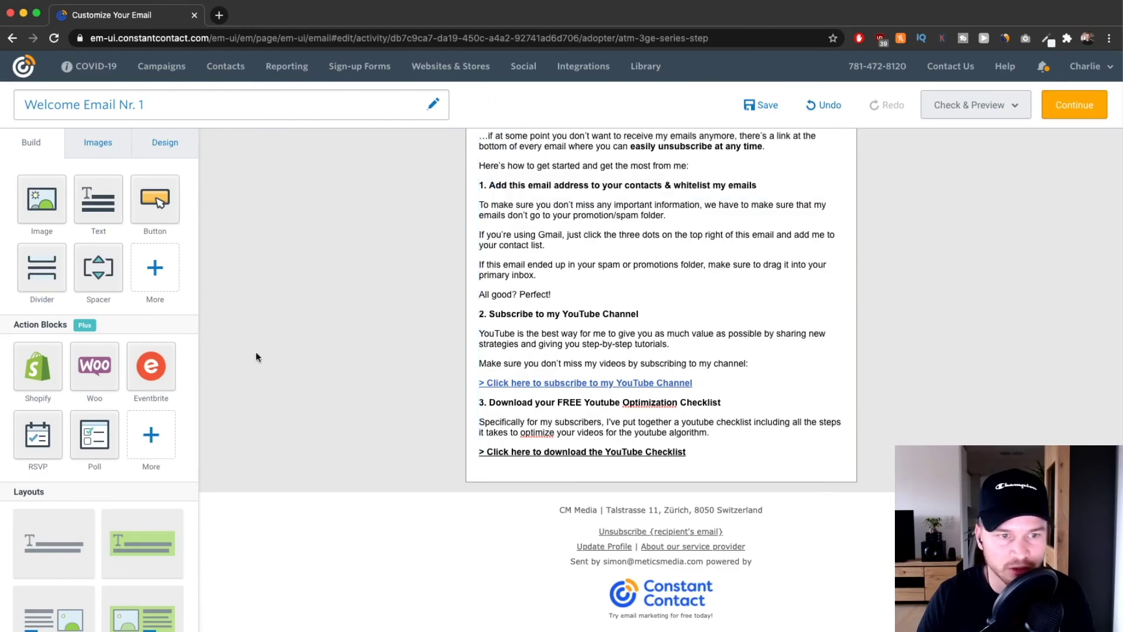
{"action": "scroll", "coordinate": [146, 283], "scroll_direction": "down", "scroll_amount": 4}
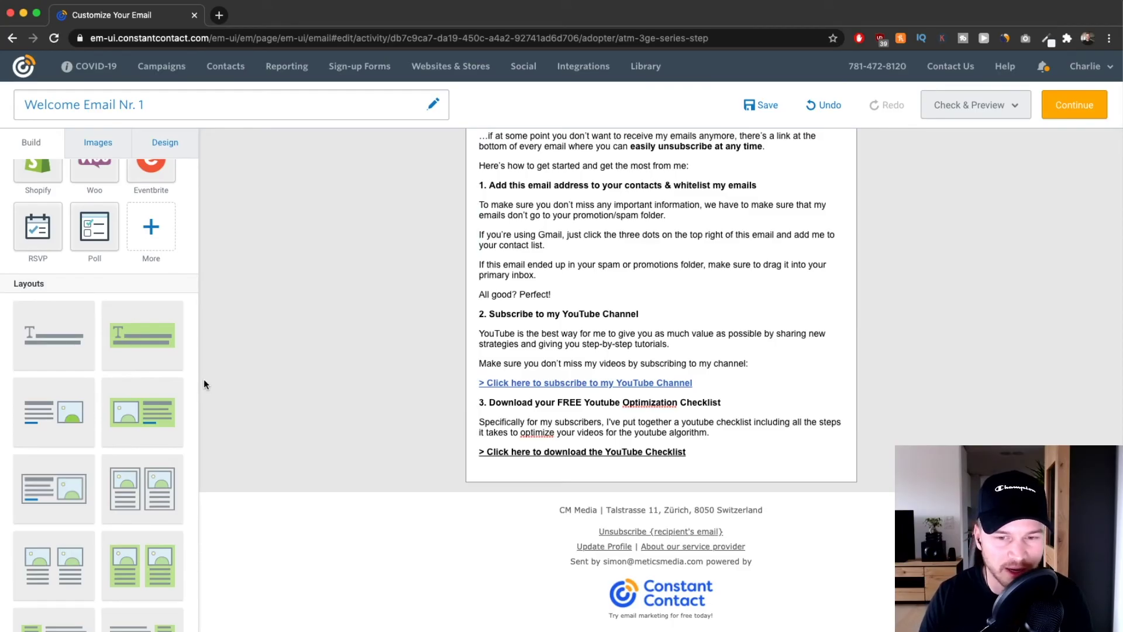
Drag an image-and-text layout block below the checklist link.
{"action": "scroll", "coordinate": [143, 409], "scroll_direction": "down", "scroll_amount": 1}
{"action": "scroll", "coordinate": [143, 409], "scroll_direction": "down", "scroll_amount": 3}
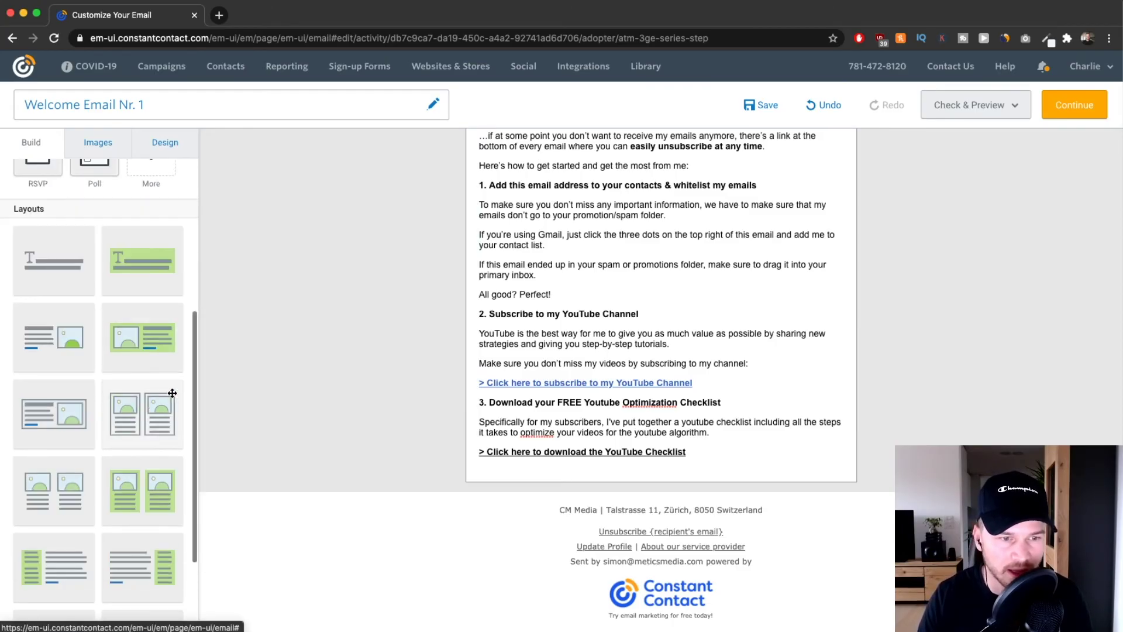
{"action": "left_click_drag", "start_coordinate": [147, 355], "coordinate": [634, 467]}
{"action": "scroll", "coordinate": [648, 469], "scroll_direction": "down", "scroll_amount": 2}
Upload profile pic.jpg and place it in the new block's image slot.
{"action": "left_click", "coordinate": [563, 455]}
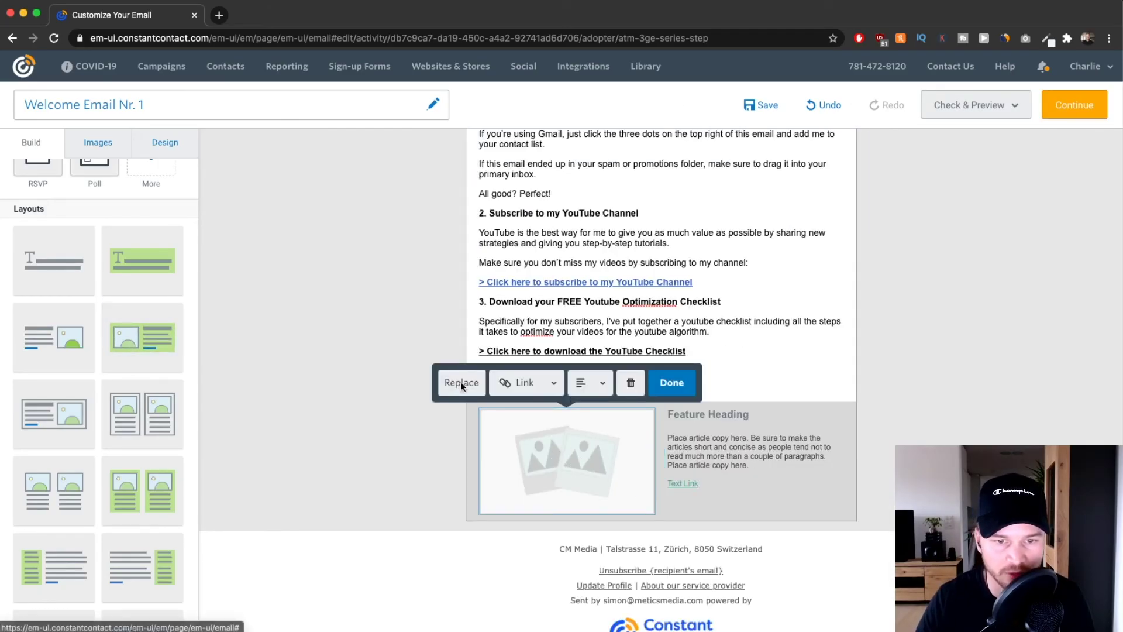
{"action": "left_click", "coordinate": [461, 381]}
{"action": "left_click", "coordinate": [1052, 138]}
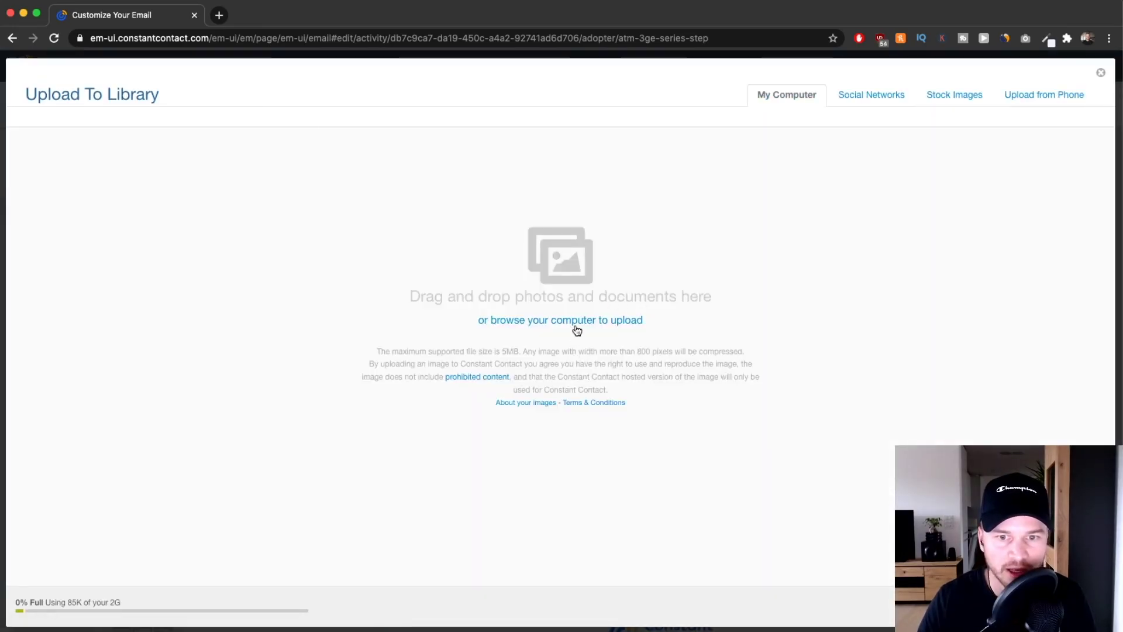
{"action": "left_click", "coordinate": [570, 321]}
{"action": "left_click", "coordinate": [450, 104]}
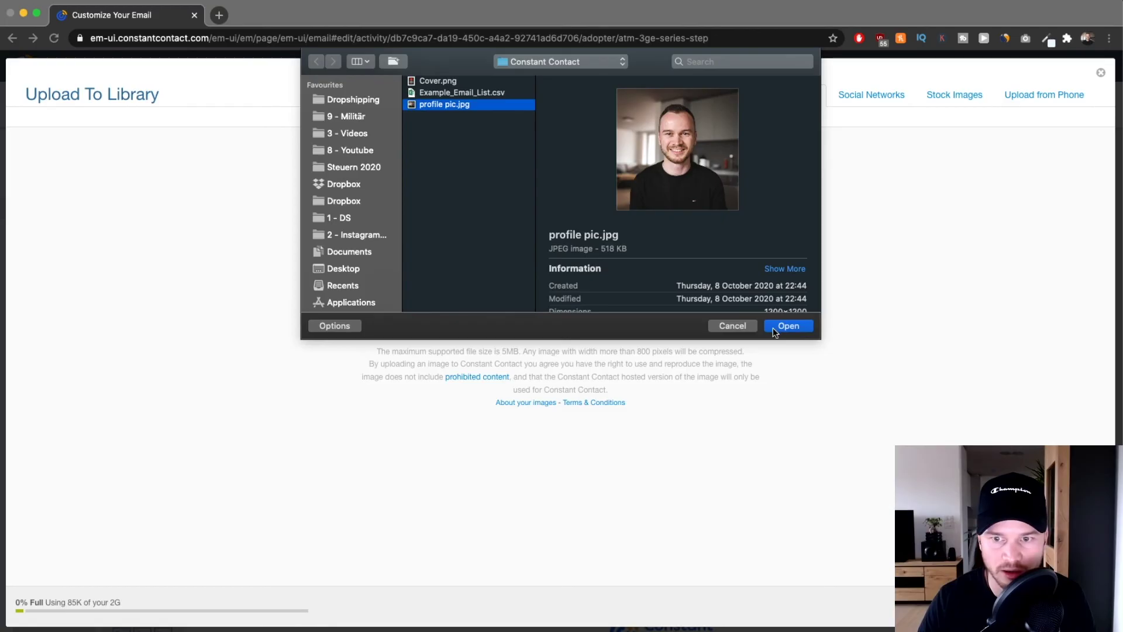
{"action": "left_click", "coordinate": [774, 327]}
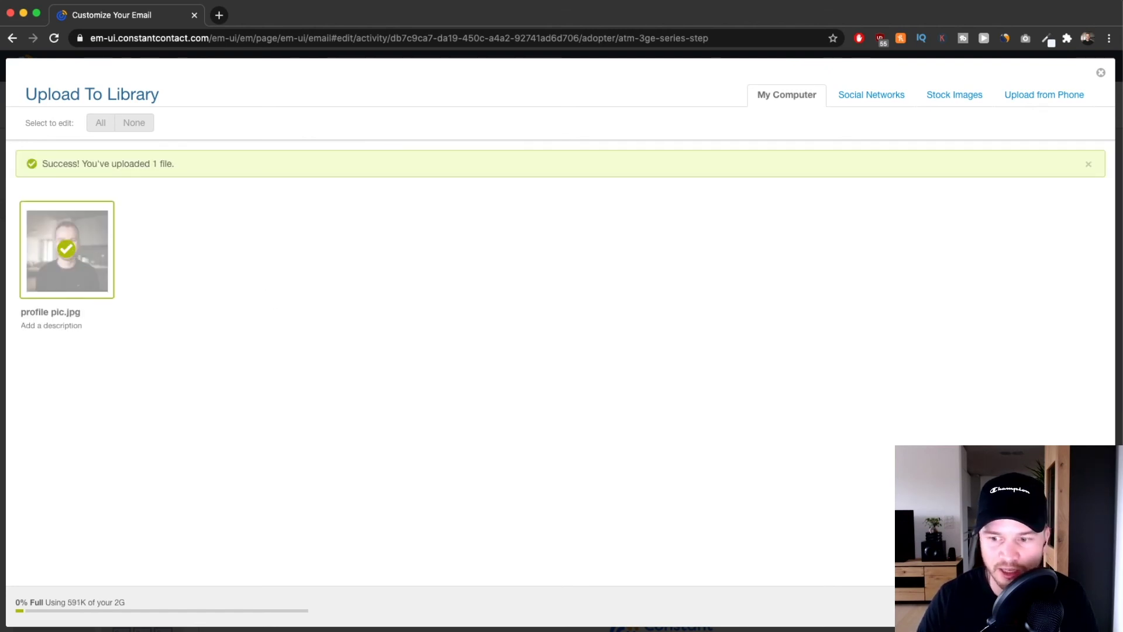
{"action": "left_click", "coordinate": [1078, 606]}
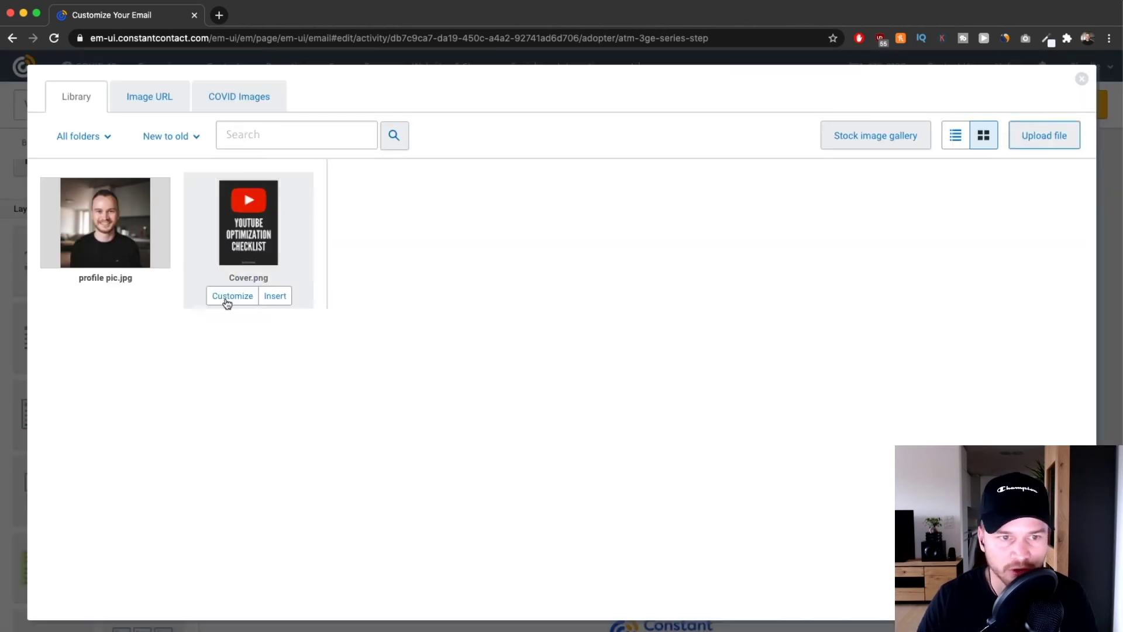
{"action": "left_click", "coordinate": [131, 240]}
{"action": "left_click", "coordinate": [1065, 598]}
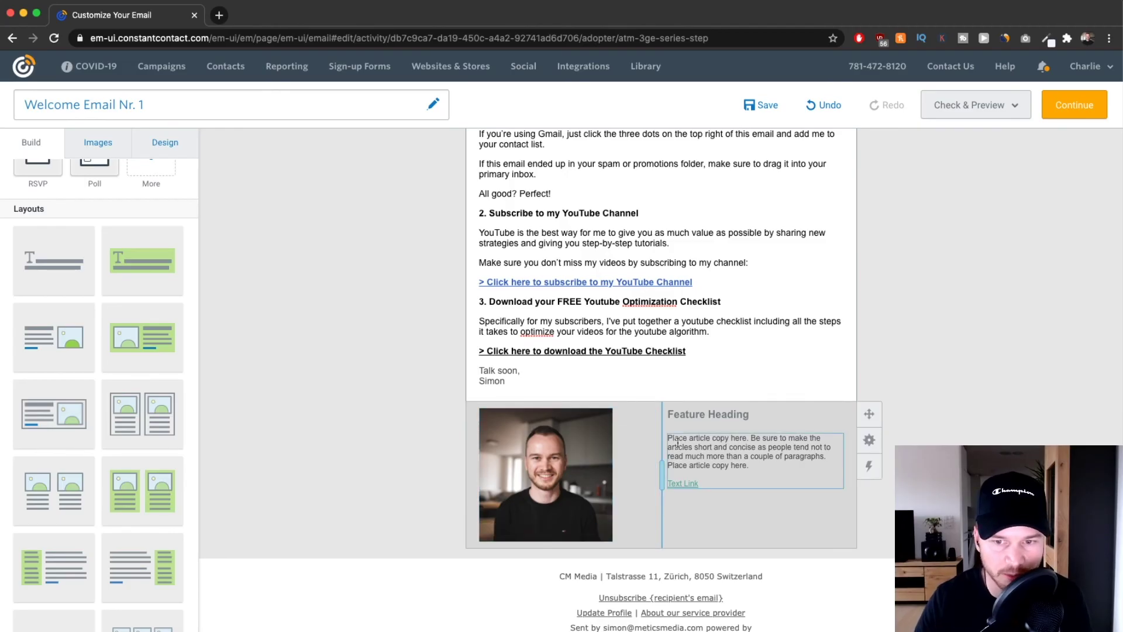
Replace 'Feature Heading' with the sender's first name followed by '/ Metics Media'.
{"action": "double_click", "coordinate": [685, 414]}
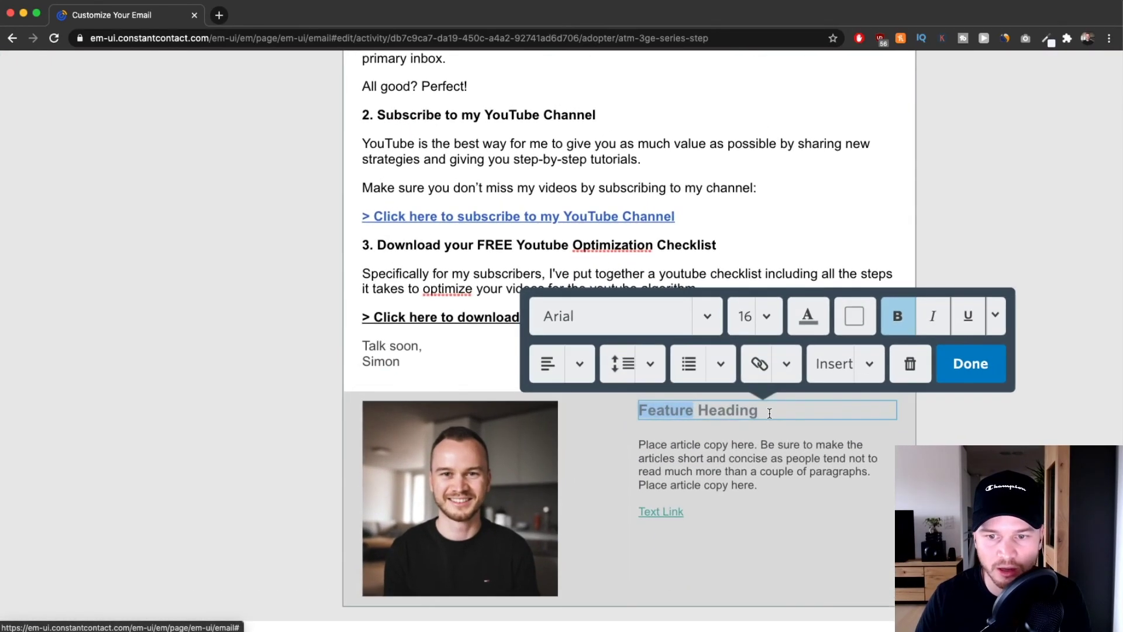
{"action": "left_click_drag", "start_coordinate": [751, 413], "coordinate": [671, 412]}
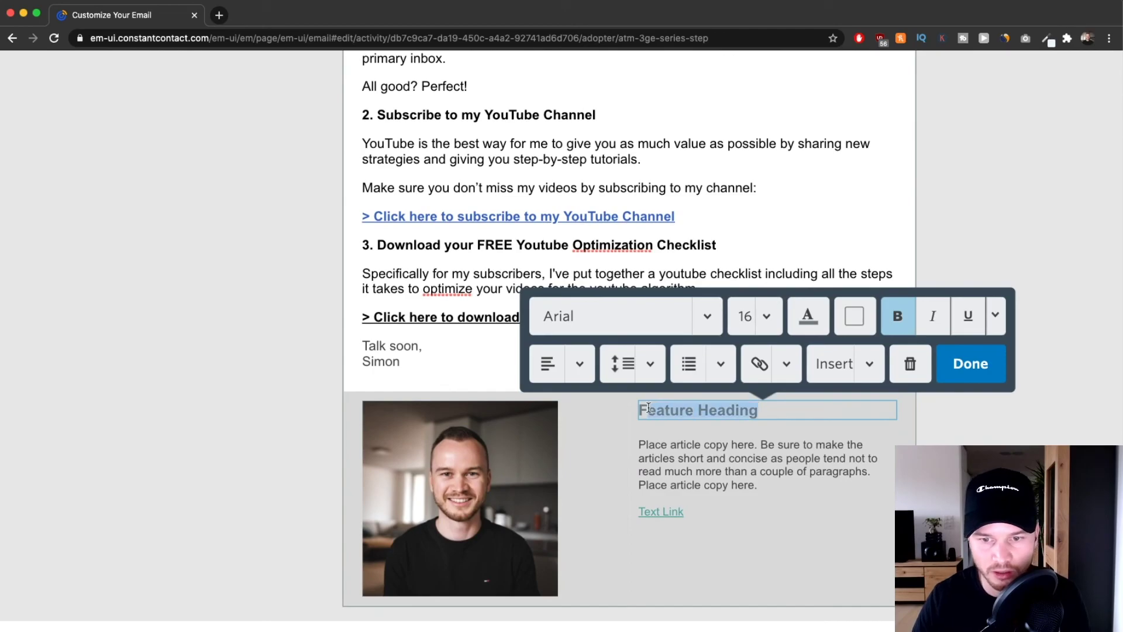
{"action": "type", "text": "Simon / Metics Metid"}
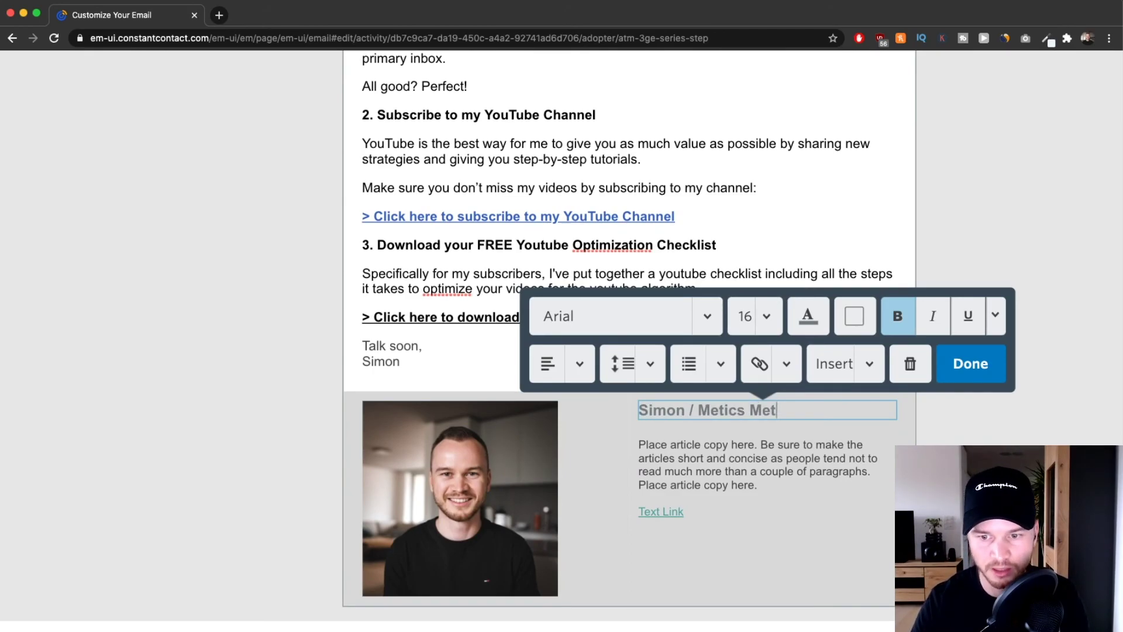
{"action": "key", "text": "BackSpace"}
{"action": "key", "text": "BackSpace"}
{"action": "key", "text": "BackSpace"}
Complete the heading as 'Metics Media' and delete the placeholder paragraph and link.
{"action": "type", "text": "dia"}
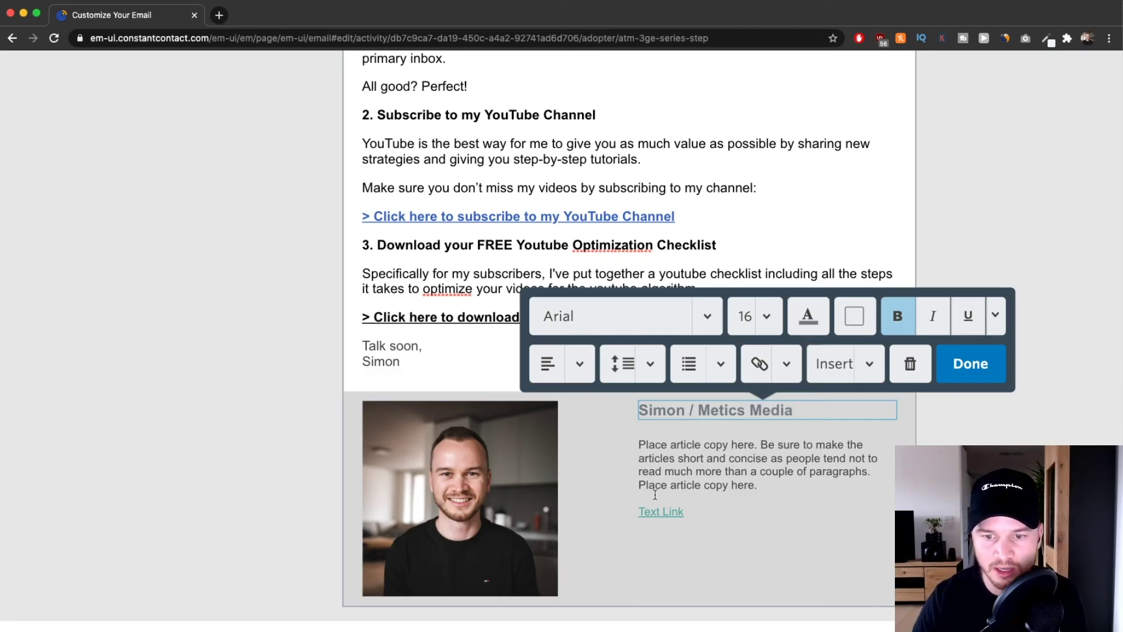
{"action": "left_click", "coordinate": [706, 471]}
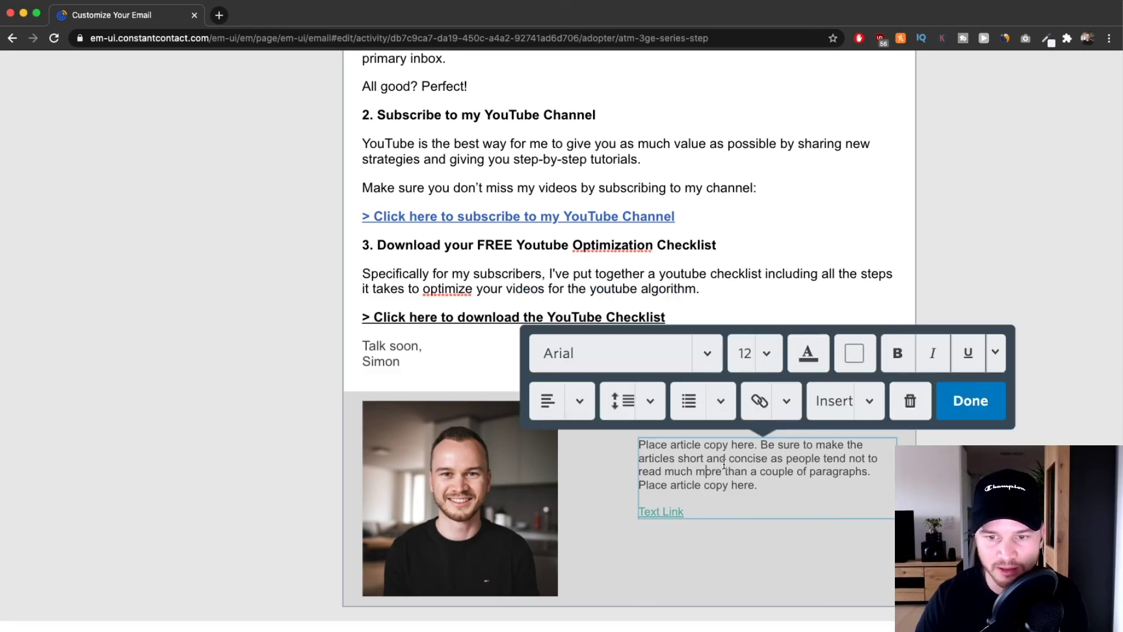
{"action": "left_click", "coordinate": [910, 401]}
{"action": "scroll", "coordinate": [685, 449], "scroll_direction": "down", "scroll_amount": 5}
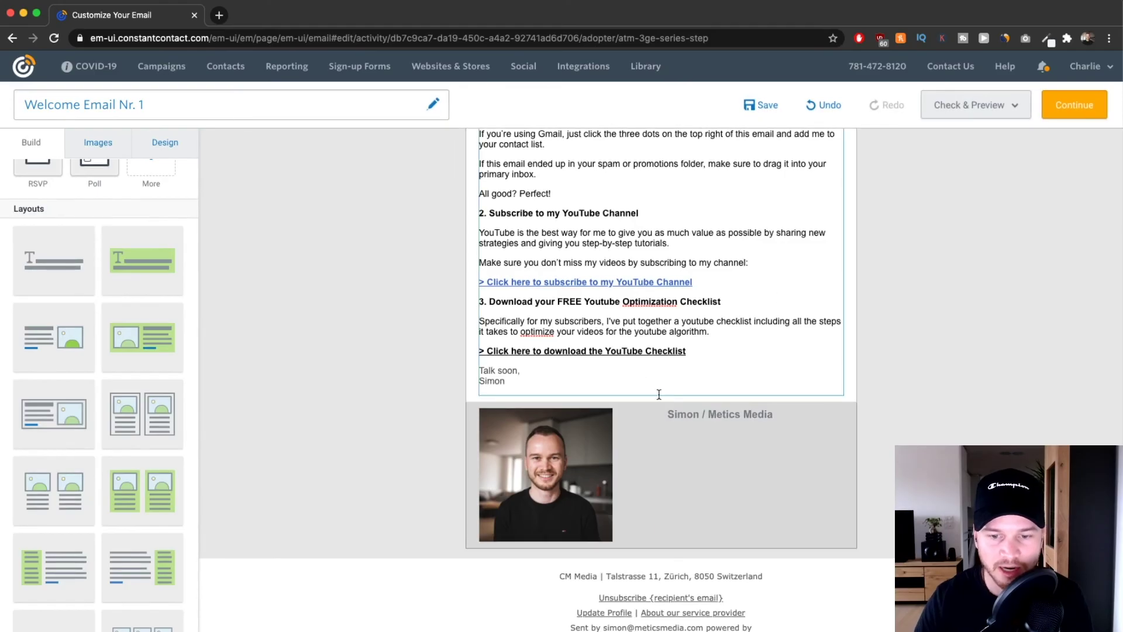
{"action": "scroll", "coordinate": [696, 363], "scroll_direction": "down", "scroll_amount": 1}
{"action": "scroll", "coordinate": [643, 403], "scroll_direction": "up", "scroll_amount": 5}
{"action": "scroll", "coordinate": [609, 432], "scroll_direction": "up", "scroll_amount": 2}
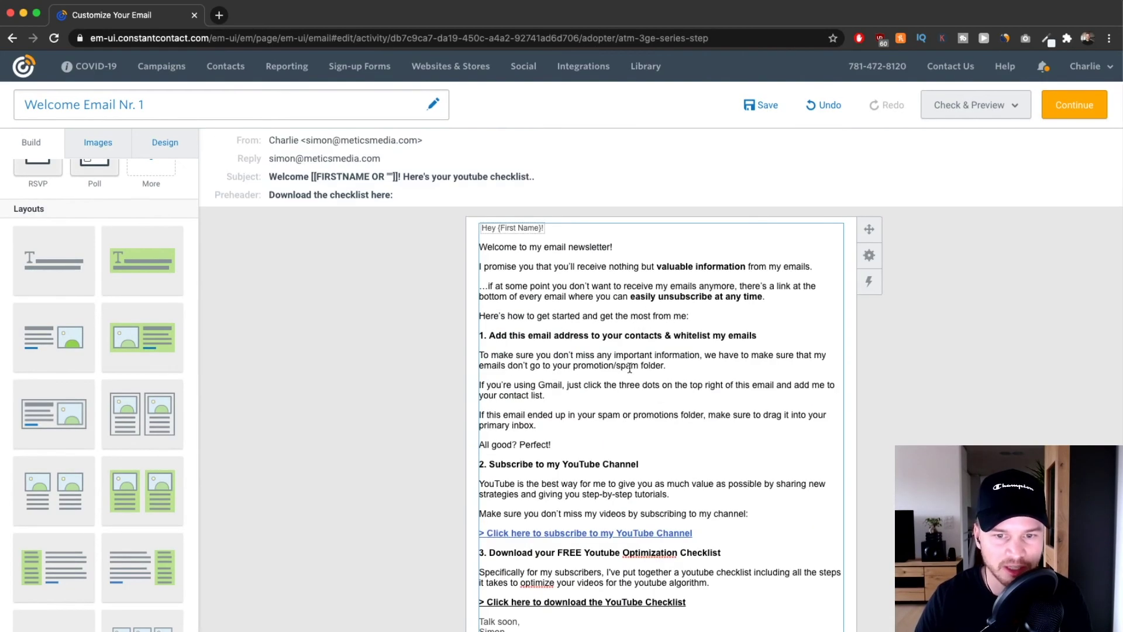
Scroll through the email to review the finished feature block.
{"action": "scroll", "coordinate": [91, 345], "scroll_direction": "up", "scroll_amount": 5}
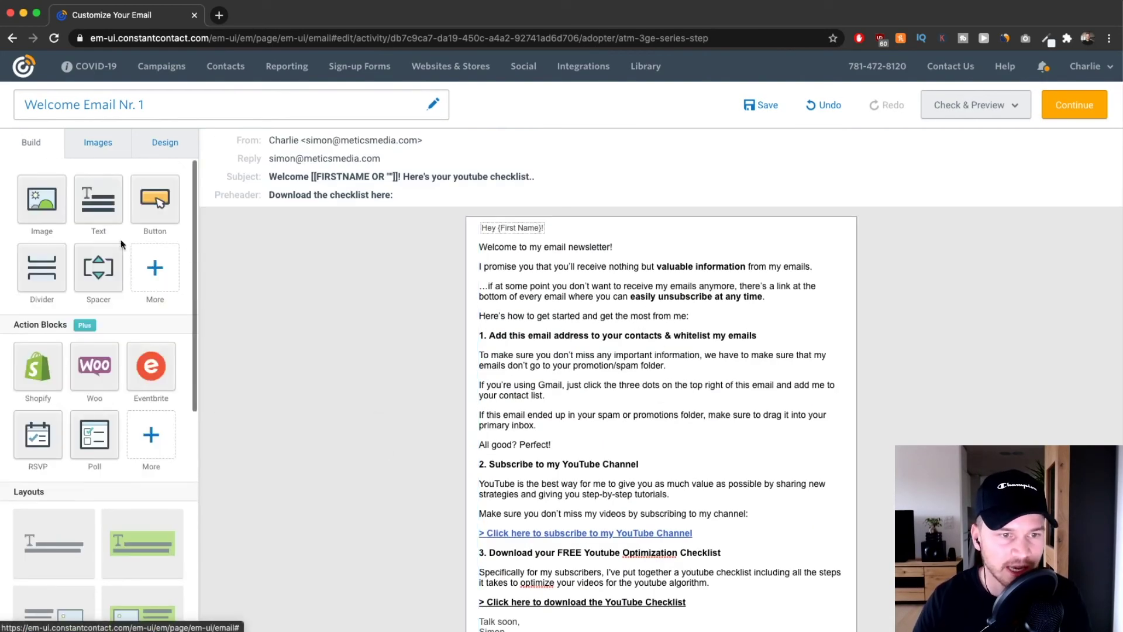
{"action": "scroll", "coordinate": [35, 380], "scroll_direction": "down", "scroll_amount": 3}
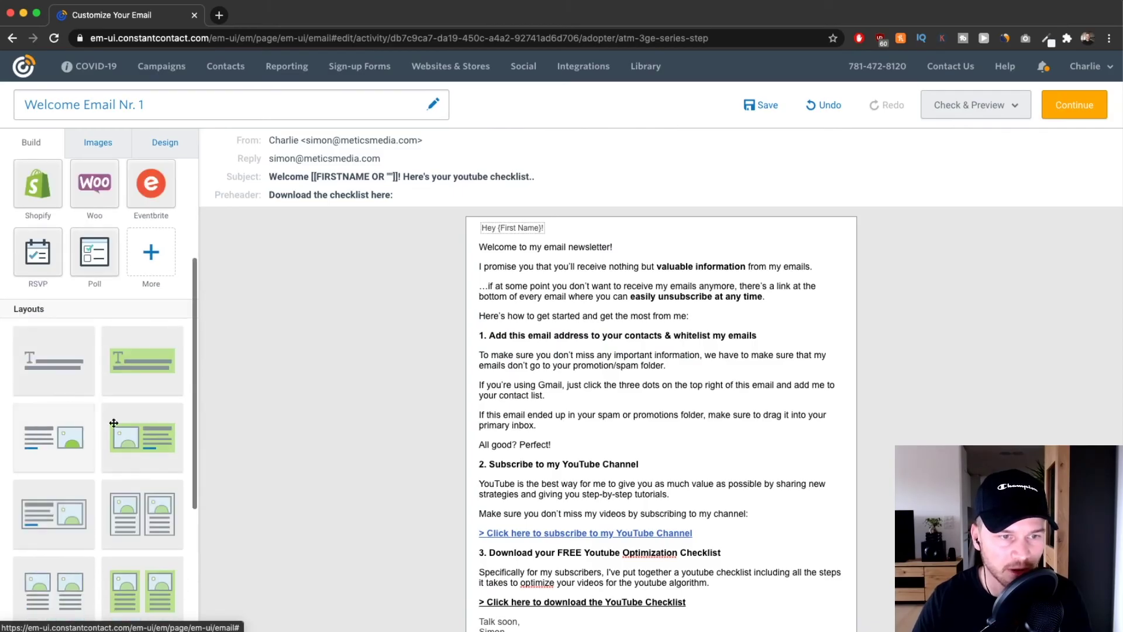
{"action": "scroll", "coordinate": [778, 447], "scroll_direction": "down", "scroll_amount": 5}
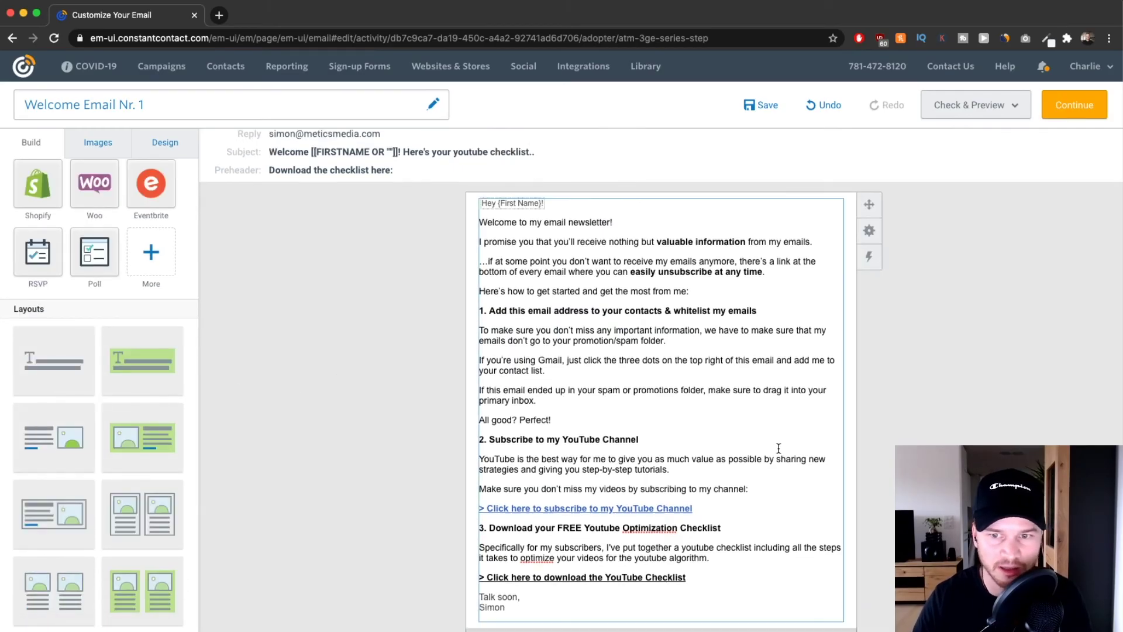
{"action": "scroll", "coordinate": [663, 577], "scroll_direction": "up", "scroll_amount": 5}
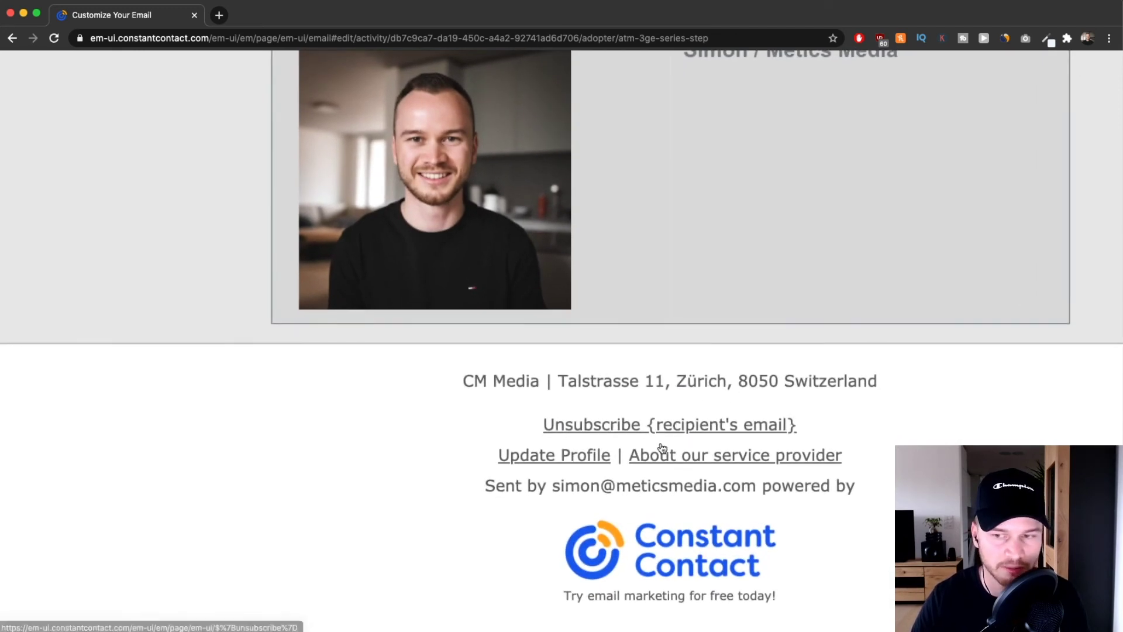
{"action": "scroll", "coordinate": [697, 443], "scroll_direction": "right", "scroll_amount": 2}
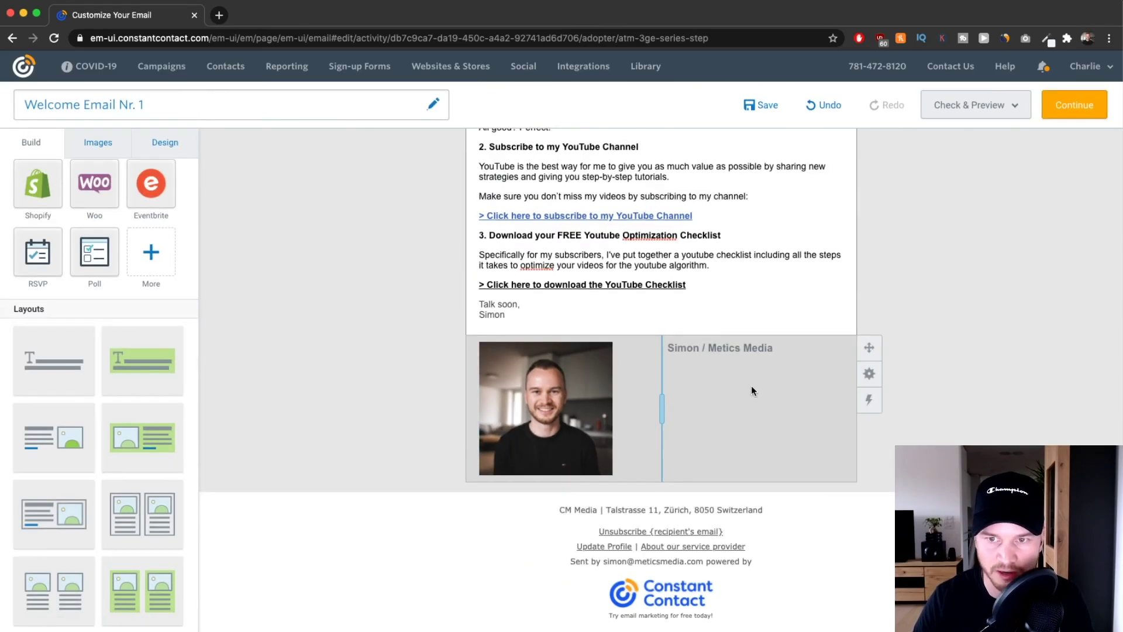
{"action": "scroll", "coordinate": [933, 281], "scroll_direction": "up", "scroll_amount": 3}
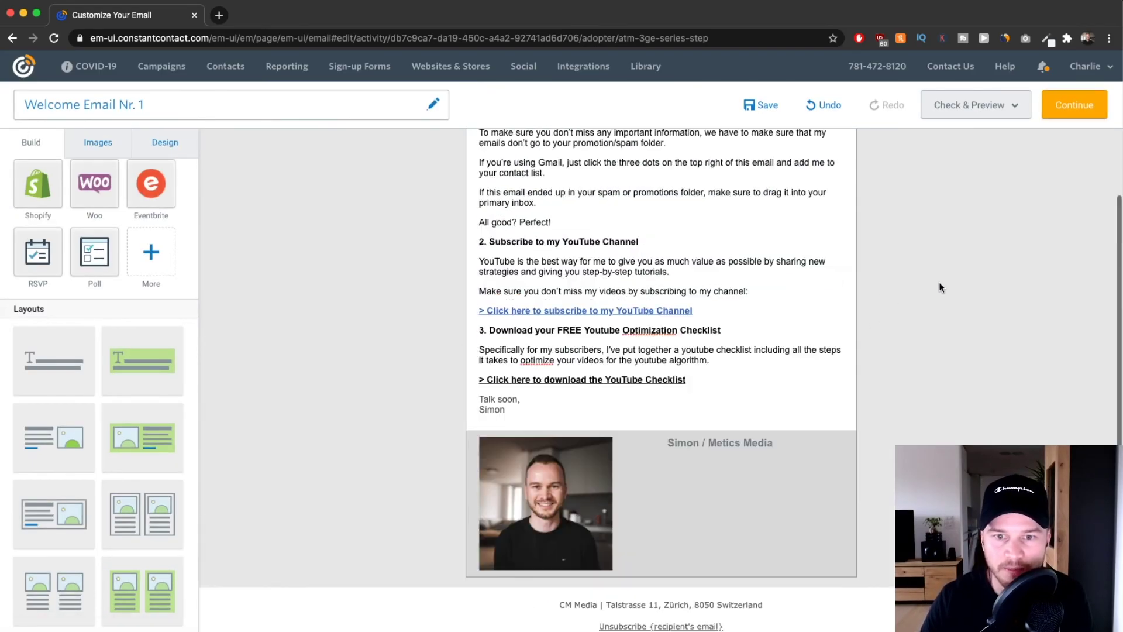
{"action": "scroll", "coordinate": [875, 317], "scroll_direction": "up", "scroll_amount": 5}
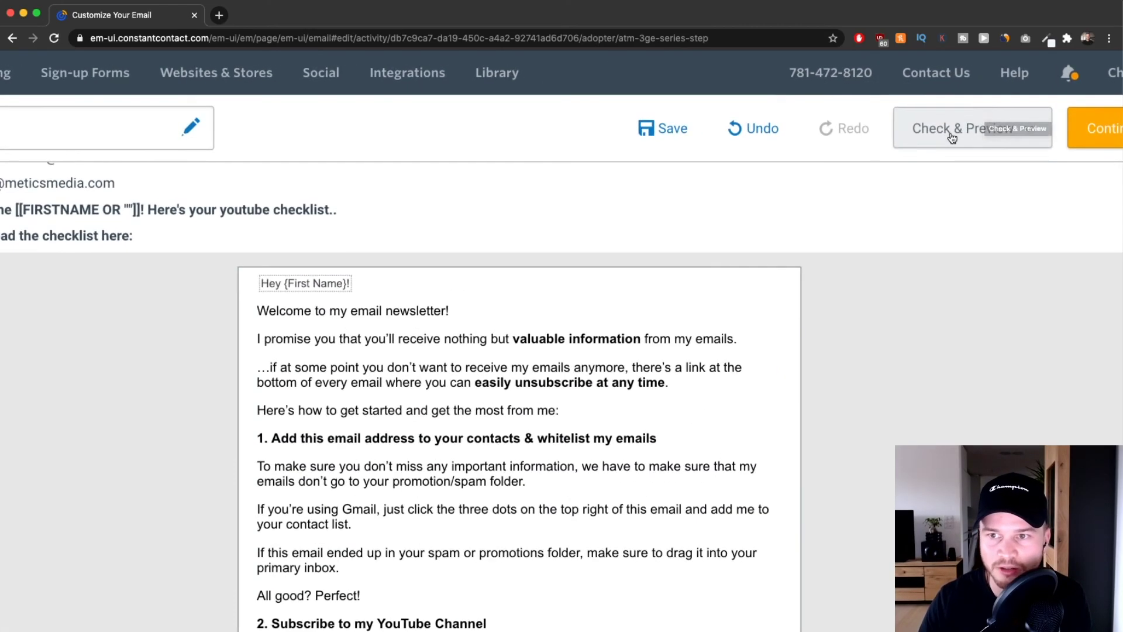
Open the Check & Preview send-test preview and start adding a test recipient address.
{"action": "left_click", "coordinate": [959, 109]}
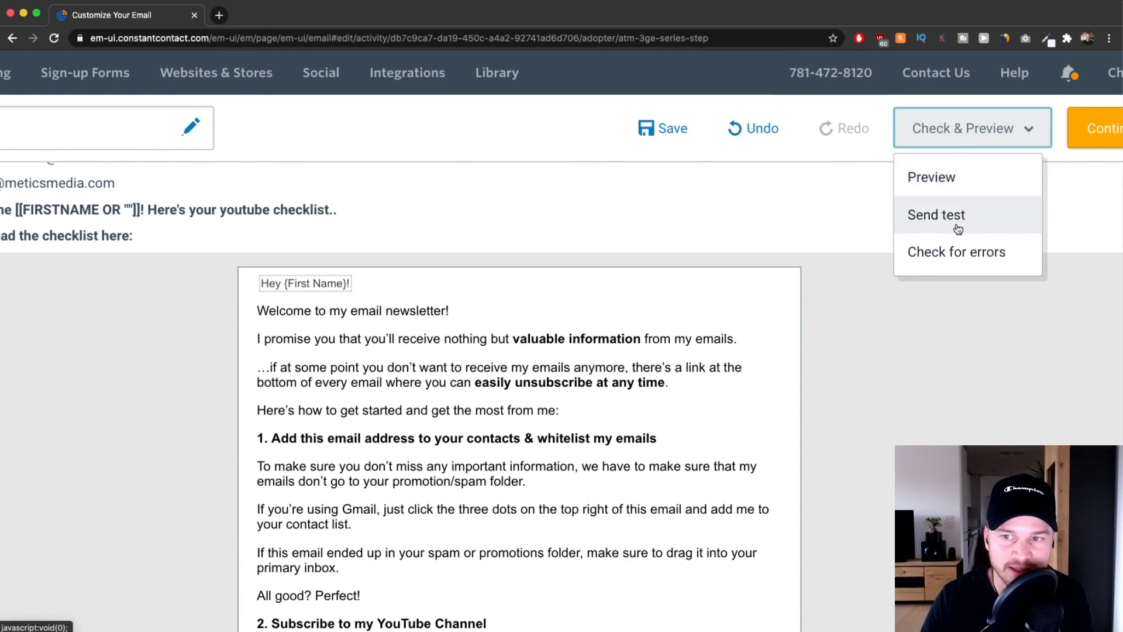
{"action": "left_click", "coordinate": [939, 217]}
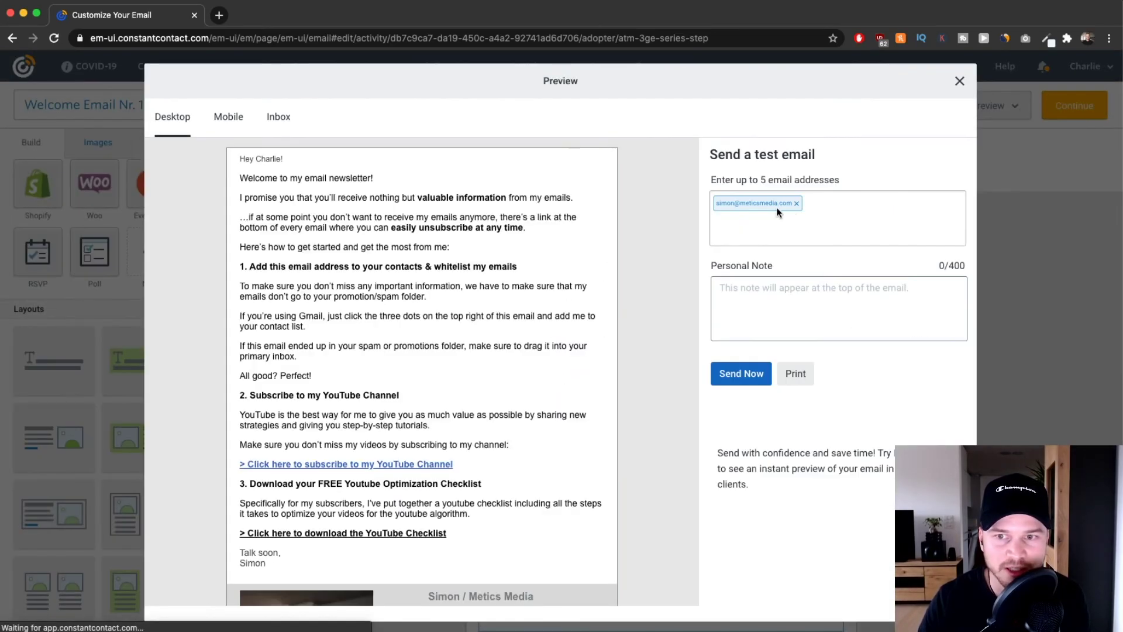
{"action": "left_click", "coordinate": [830, 209]}
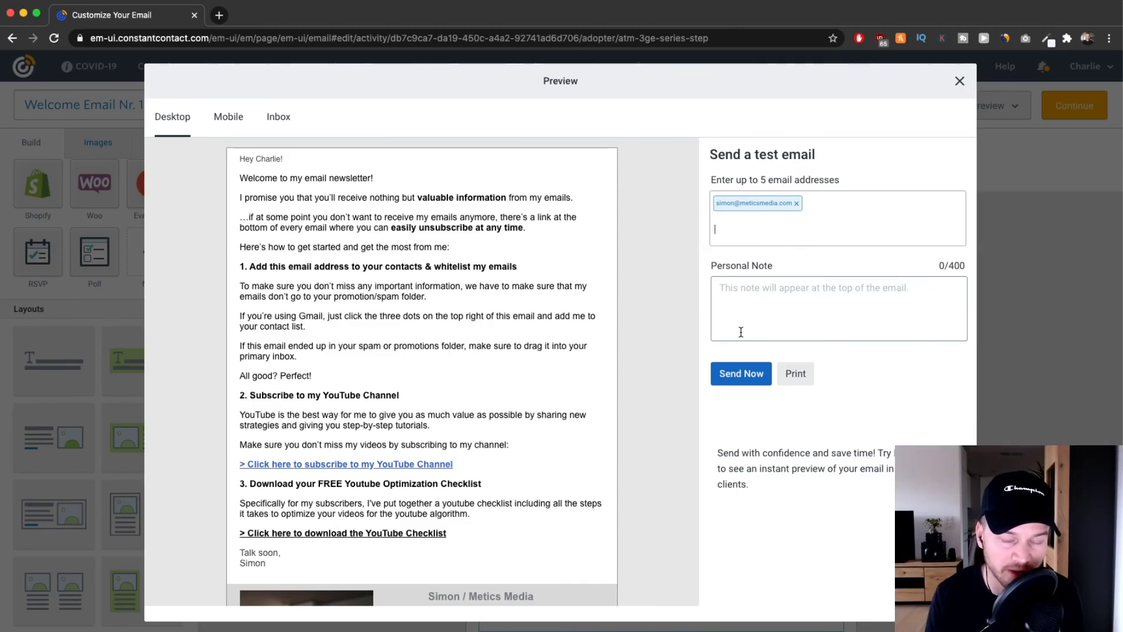
{"action": "scroll", "coordinate": [451, 329], "scroll_direction": "down", "scroll_amount": 5}
{"action": "scroll", "coordinate": [452, 329], "scroll_direction": "up", "scroll_amount": 5}
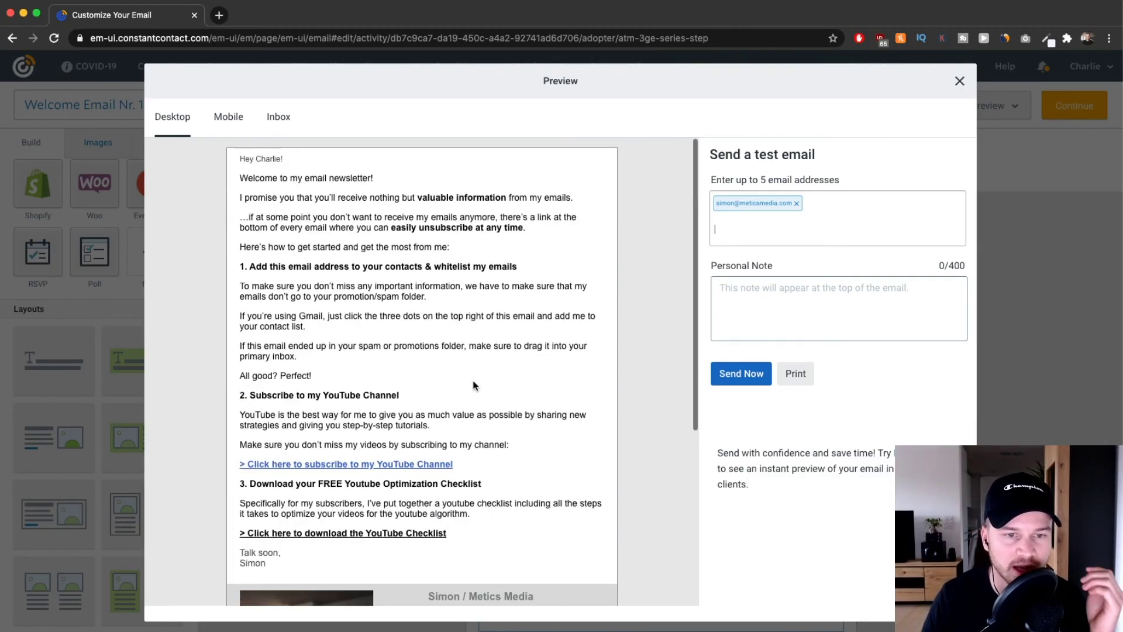
Check the email's mobile layout, then switch back to the desktop preview.
{"action": "left_click", "coordinate": [228, 120]}
{"action": "scroll", "coordinate": [452, 289], "scroll_direction": "down", "scroll_amount": 10}
{"action": "scroll", "coordinate": [418, 340], "scroll_direction": "up", "scroll_amount": 4}
{"action": "scroll", "coordinate": [418, 340], "scroll_direction": "up", "scroll_amount": 3}
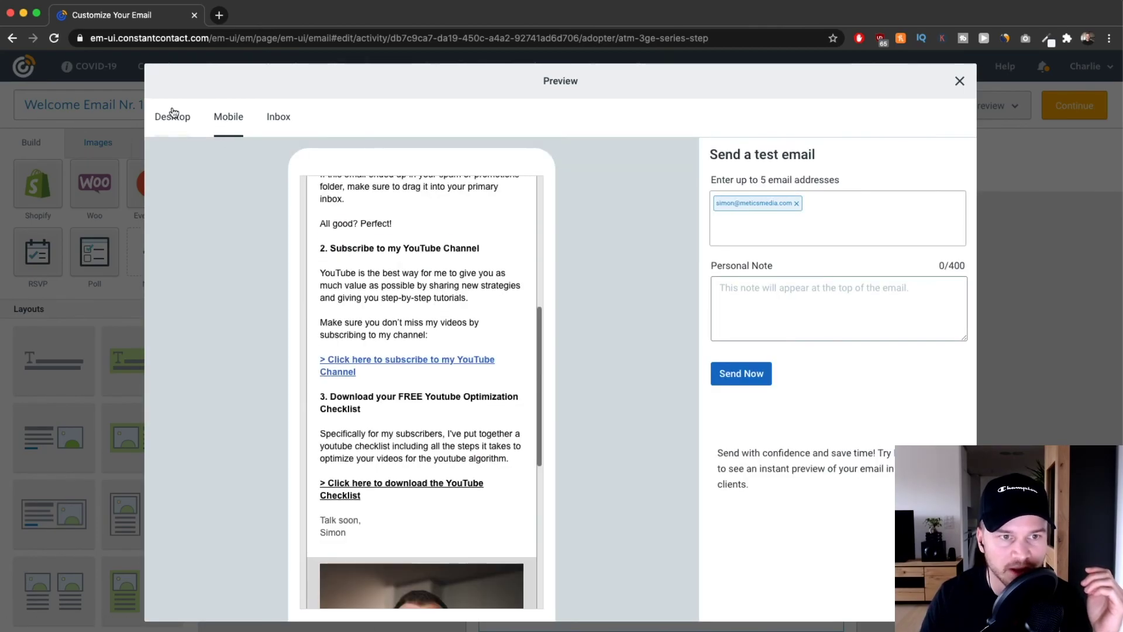
{"action": "left_click", "coordinate": [171, 116]}
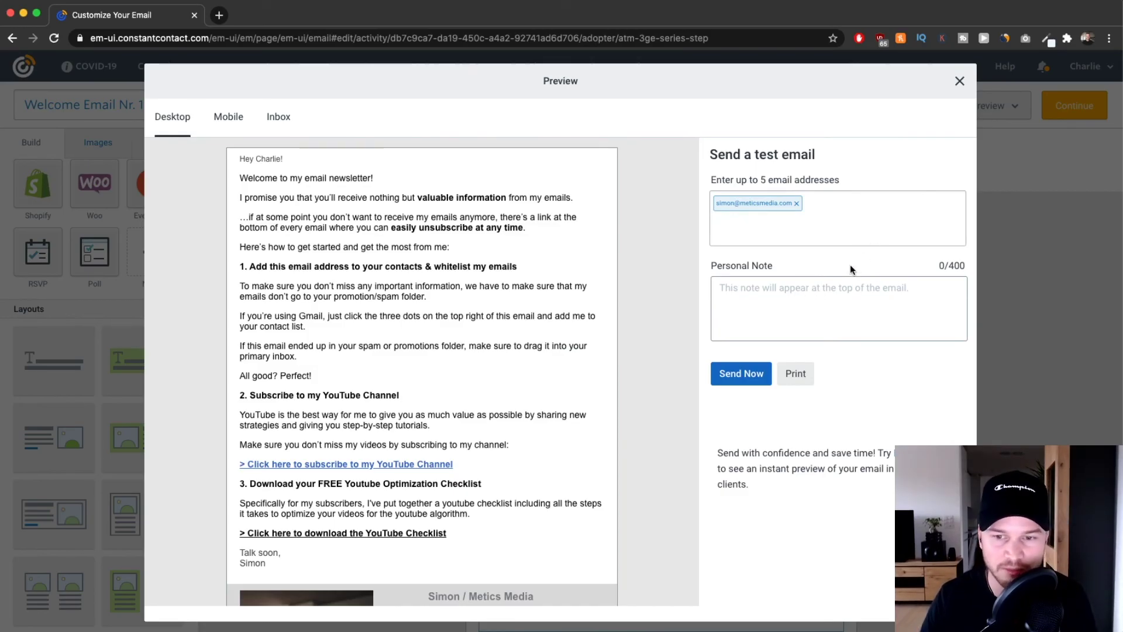
Close the preview, then save Welcome Email Nr. 1 and return to the Welcome Sequence (Youtube) series.
{"action": "left_click", "coordinate": [958, 81]}
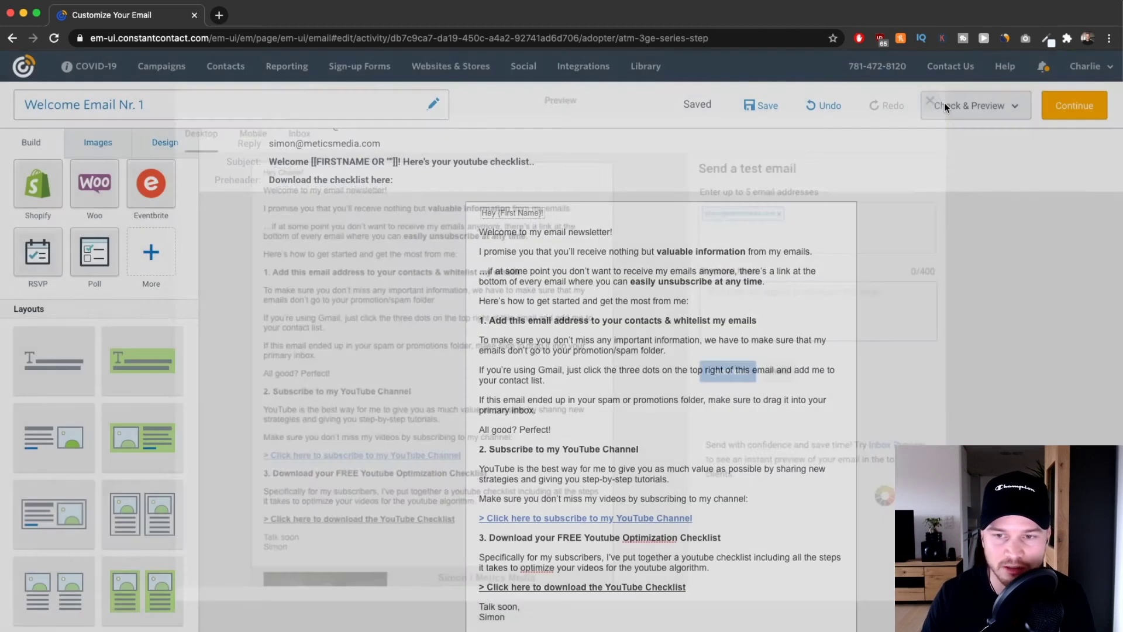
{"action": "scroll", "coordinate": [813, 342], "scroll_direction": "down", "scroll_amount": 1}
{"action": "left_click", "coordinate": [973, 107]}
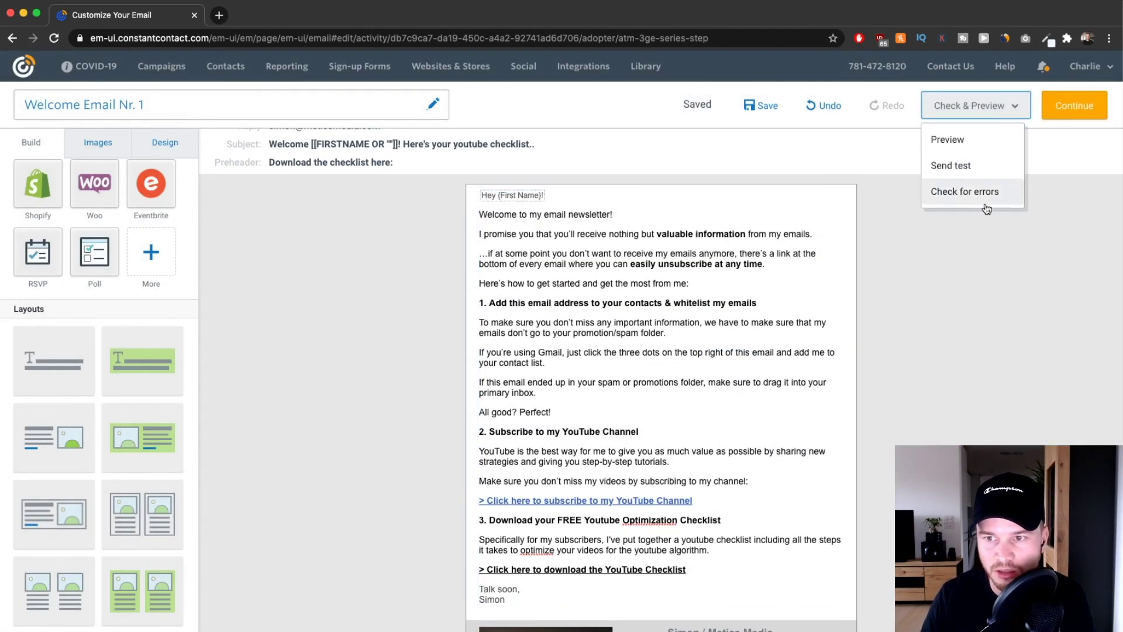
{"action": "scroll", "coordinate": [652, 353], "scroll_direction": "down", "scroll_amount": 1}
{"action": "scroll", "coordinate": [652, 354], "scroll_direction": "down", "scroll_amount": 4}
{"action": "scroll", "coordinate": [652, 354], "scroll_direction": "up", "scroll_amount": 5}
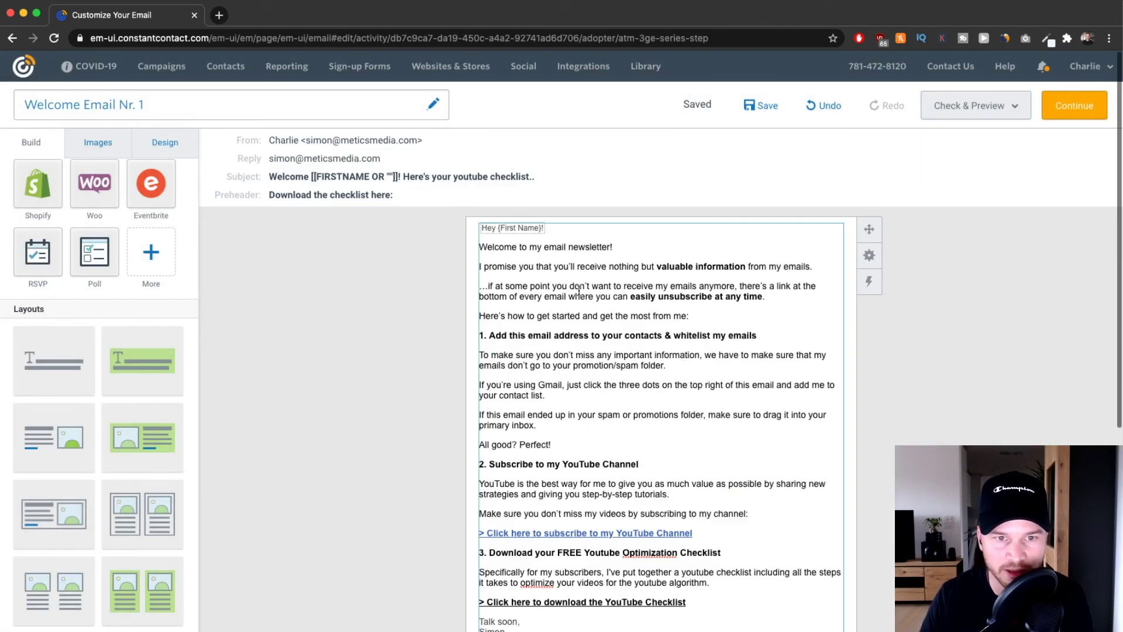
{"action": "left_click", "coordinate": [1060, 117]}
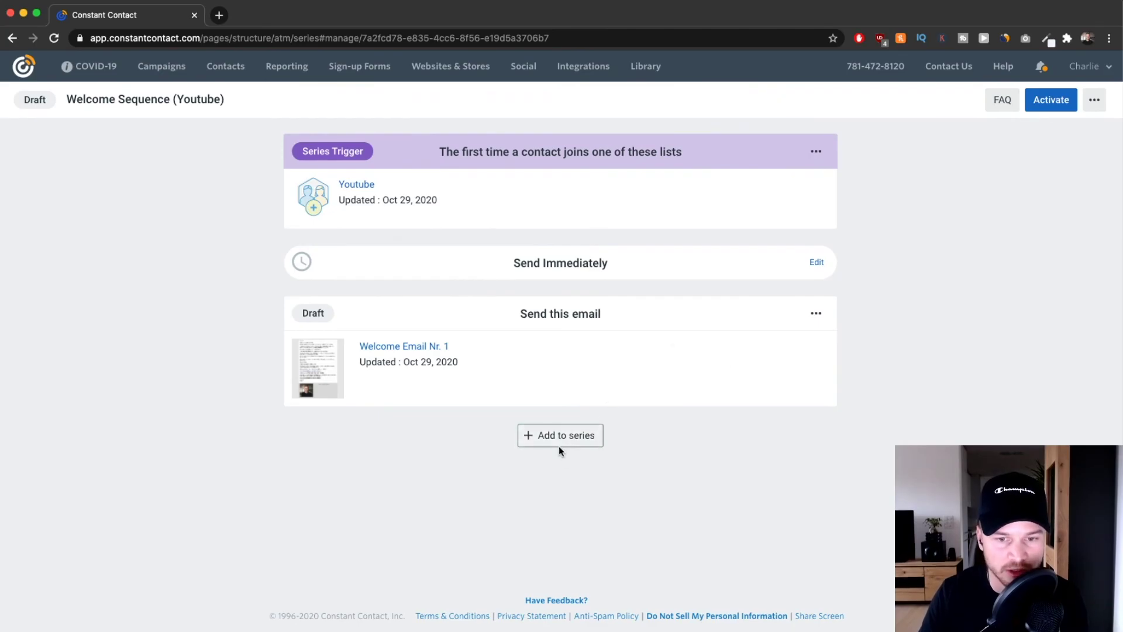
Add another wait-and-email step to the Welcome Sequence series.
{"action": "scroll", "coordinate": [559, 447], "scroll_direction": "up", "scroll_amount": 5}
{"action": "left_click", "coordinate": [542, 423]}
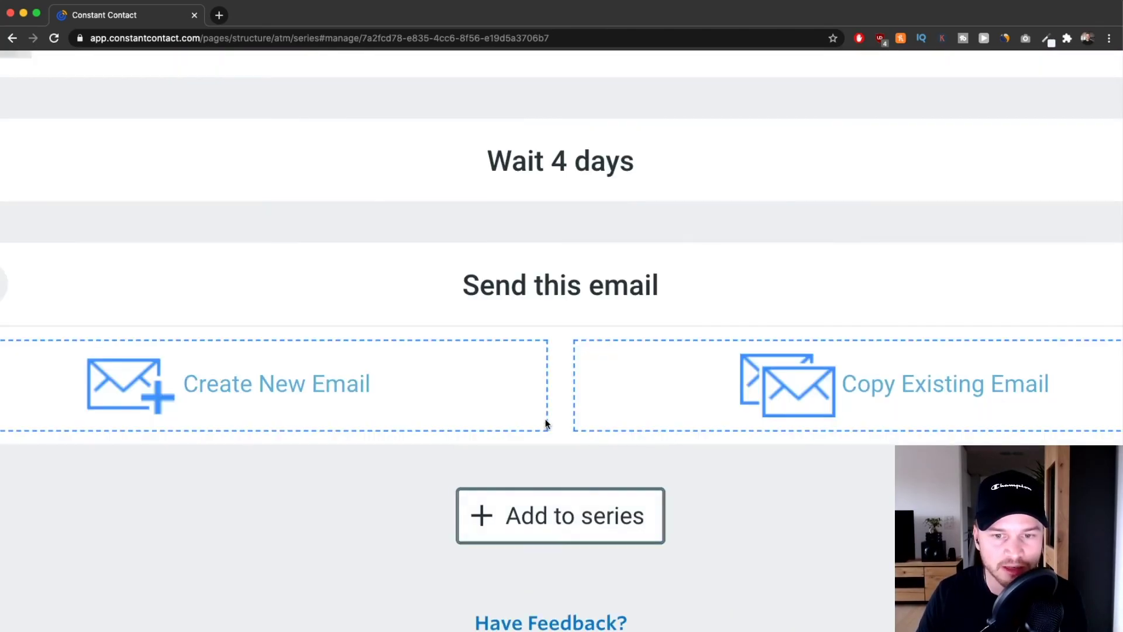
{"action": "scroll", "coordinate": [546, 423], "scroll_direction": "down", "scroll_amount": 5}
{"action": "scroll", "coordinate": [519, 411], "scroll_direction": "down", "scroll_amount": 1}
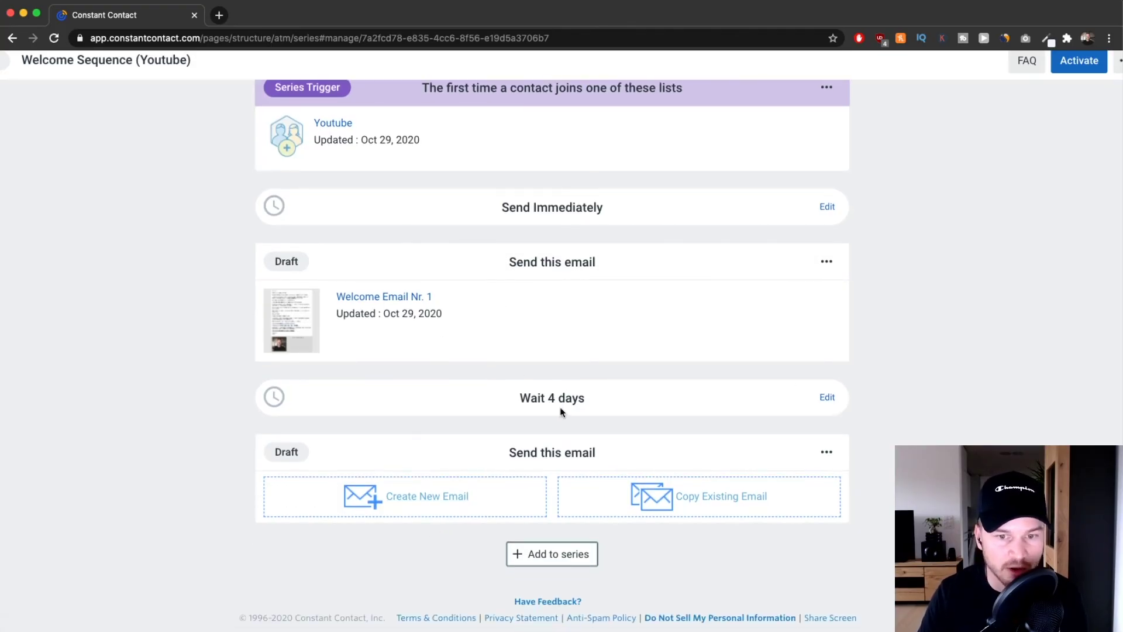
Change the new step's wait from 4 days to 2 days, then return to the Campaigns list.
{"action": "left_click", "coordinate": [827, 398]}
{"action": "left_click_drag", "start_coordinate": [476, 314], "coordinate": [445, 314]}
{"action": "type", "text": "2"}
{"action": "left_click", "coordinate": [725, 373]}
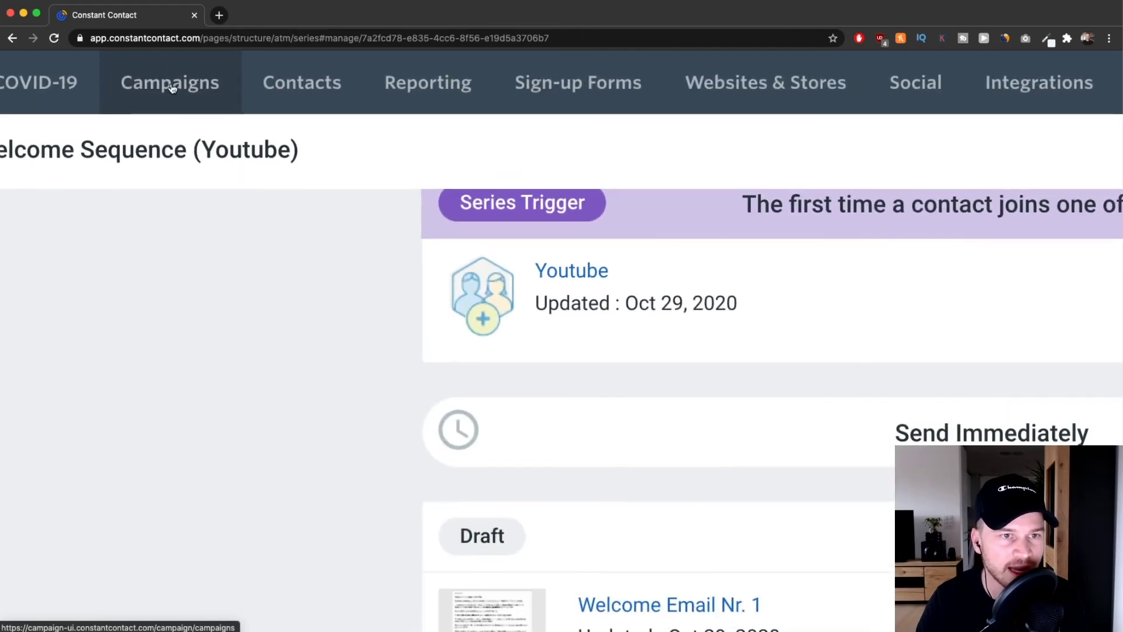
{"action": "left_click", "coordinate": [163, 69]}
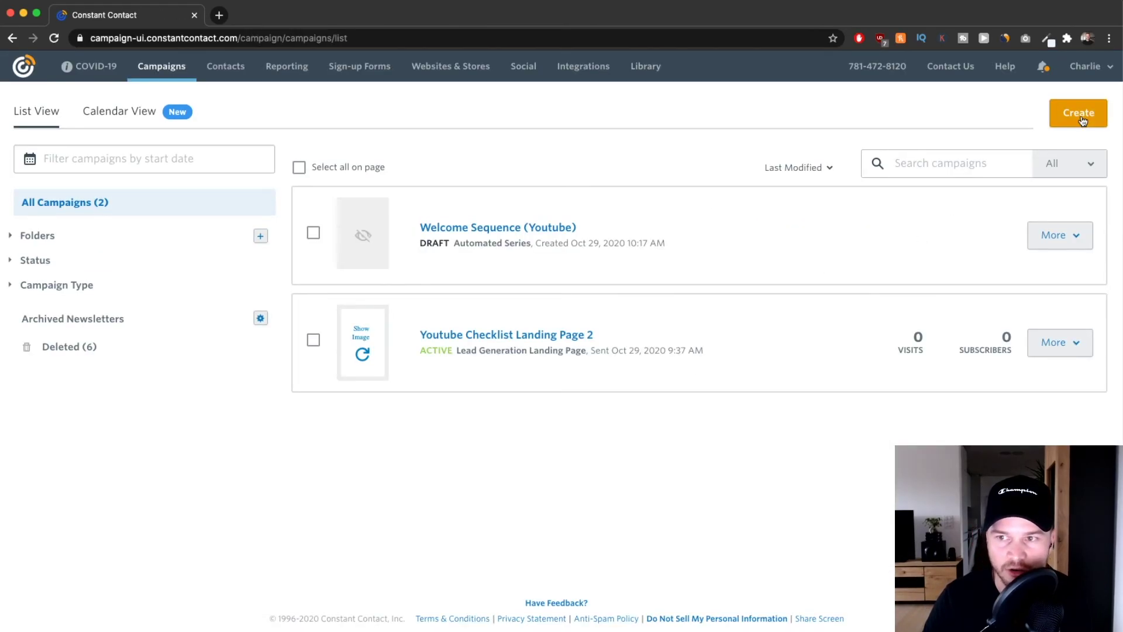
Start creating a new Email campaign.
{"action": "left_click", "coordinate": [1082, 114]}
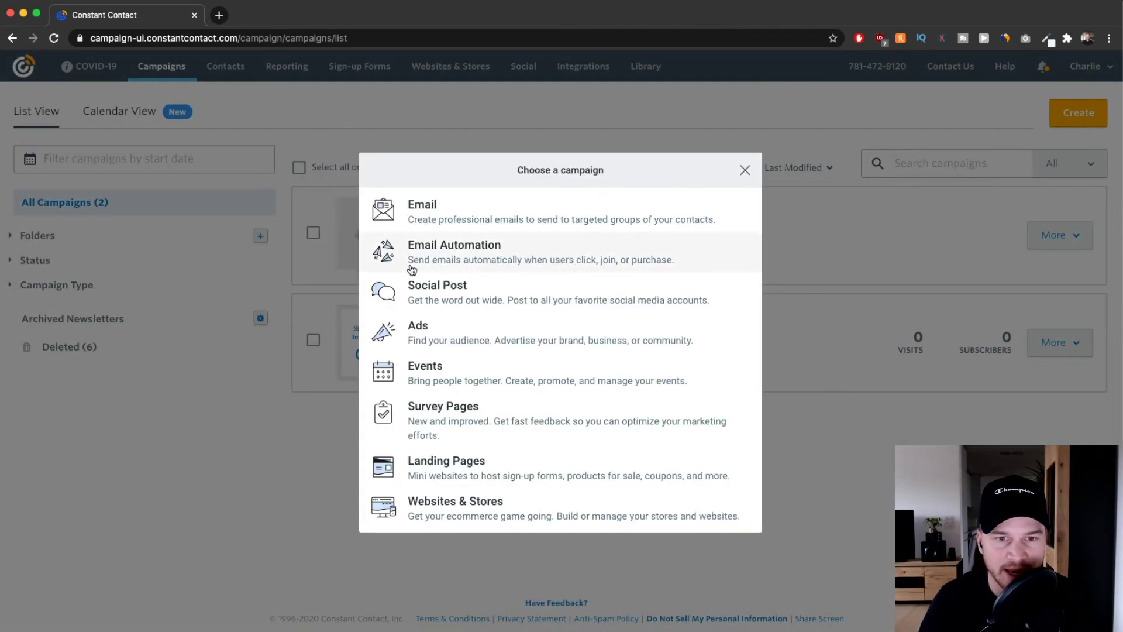
{"action": "scroll", "coordinate": [478, 259], "scroll_direction": "up", "scroll_amount": 4}
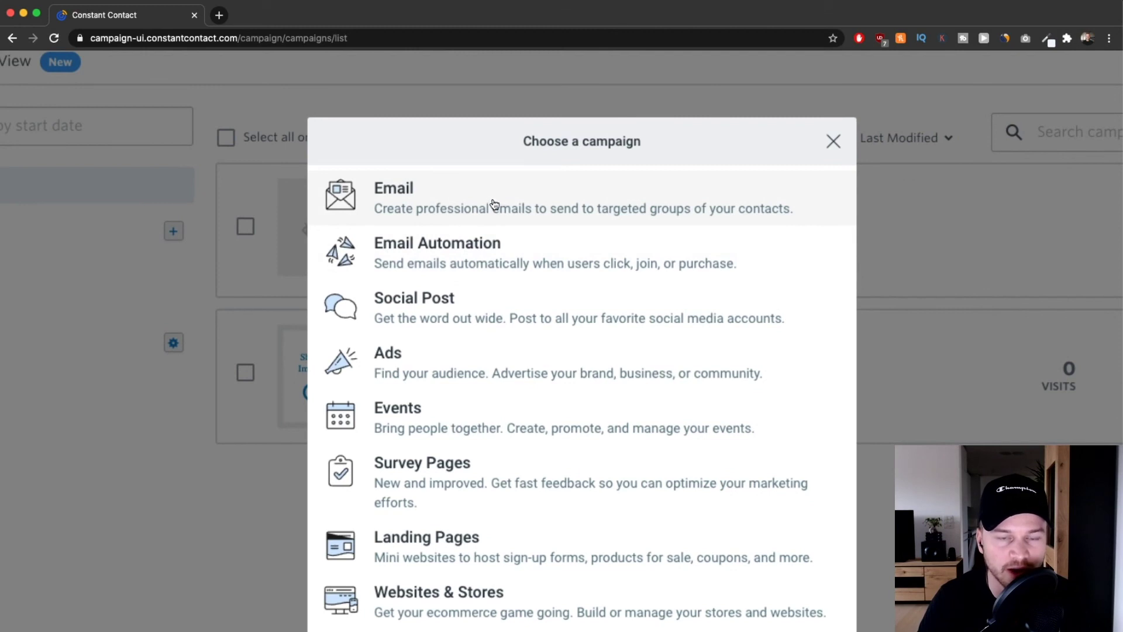
{"action": "scroll", "coordinate": [468, 208], "scroll_direction": "down", "scroll_amount": 2}
{"action": "scroll", "coordinate": [460, 208], "scroll_direction": "down", "scroll_amount": 3}
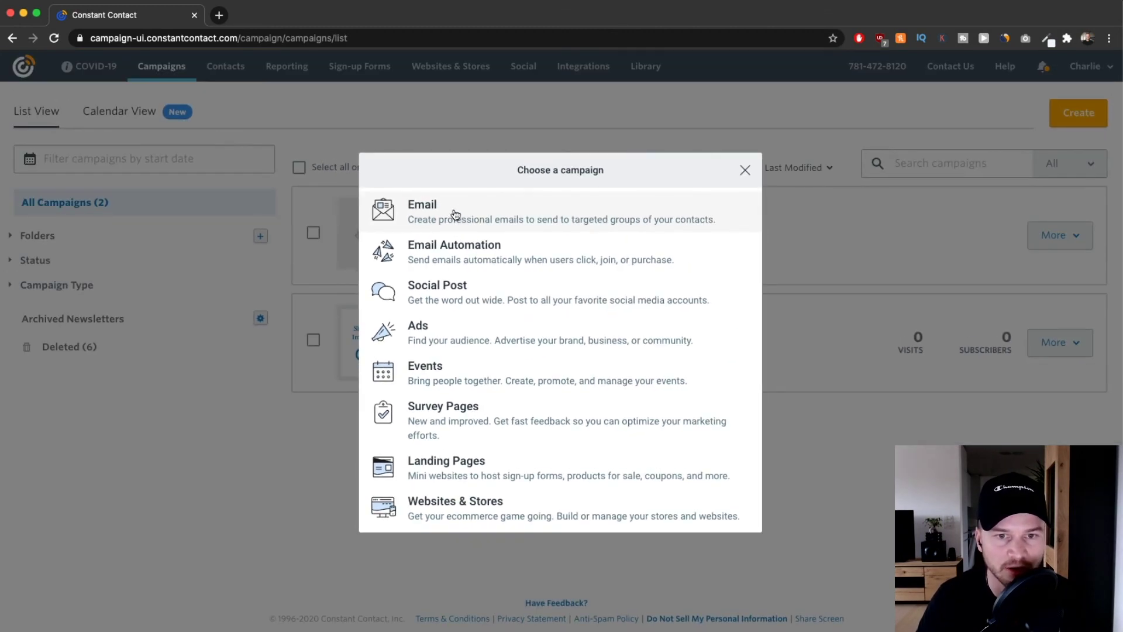
{"action": "left_click", "coordinate": [468, 220]}
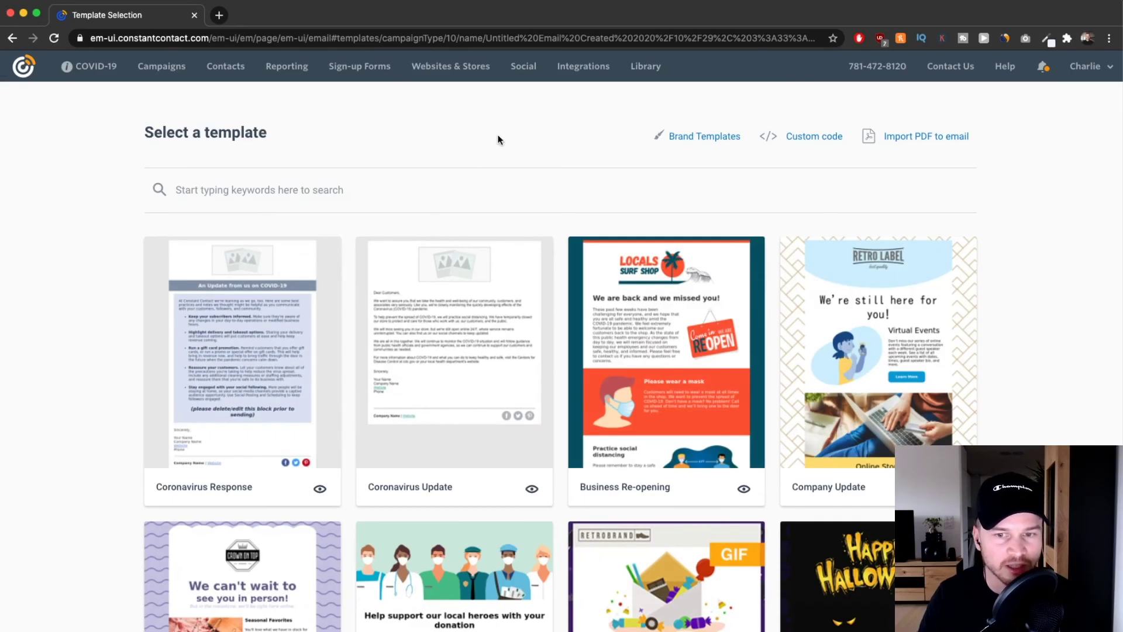
Search the templates for 'discount' and open the Anniversary Discount template.
{"action": "scroll", "coordinate": [661, 394], "scroll_direction": "down", "scroll_amount": 4}
{"action": "scroll", "coordinate": [414, 373], "scroll_direction": "up", "scroll_amount": 4}
{"action": "left_click", "coordinate": [268, 190]}
{"action": "type", "text": "disconu"}
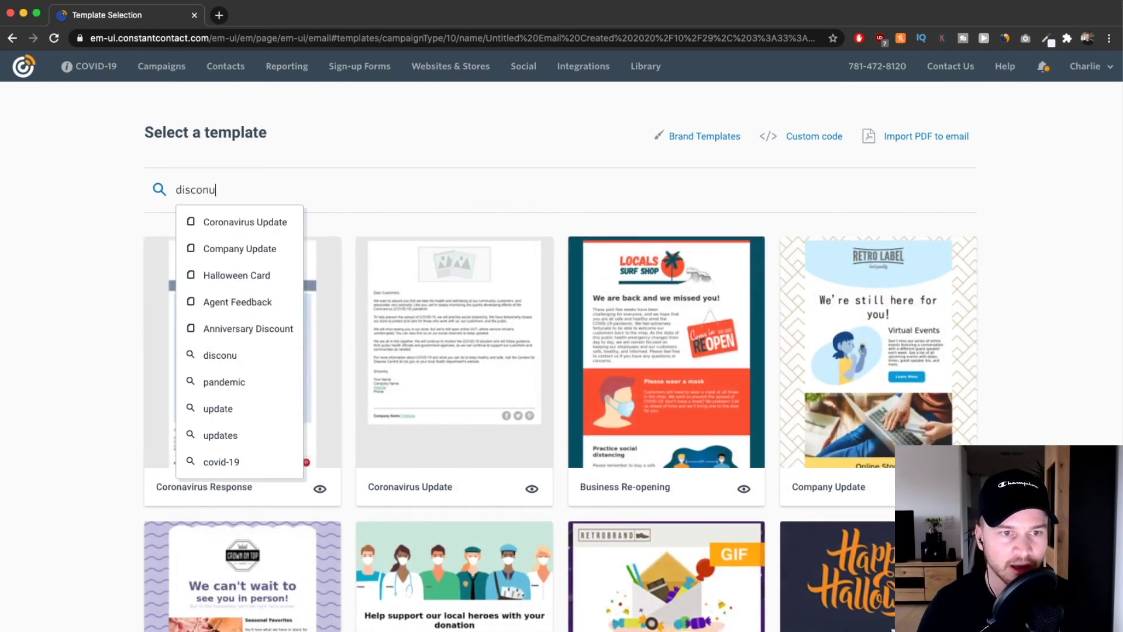
{"action": "type", "text": "unt"}
{"action": "key", "text": "Return"}
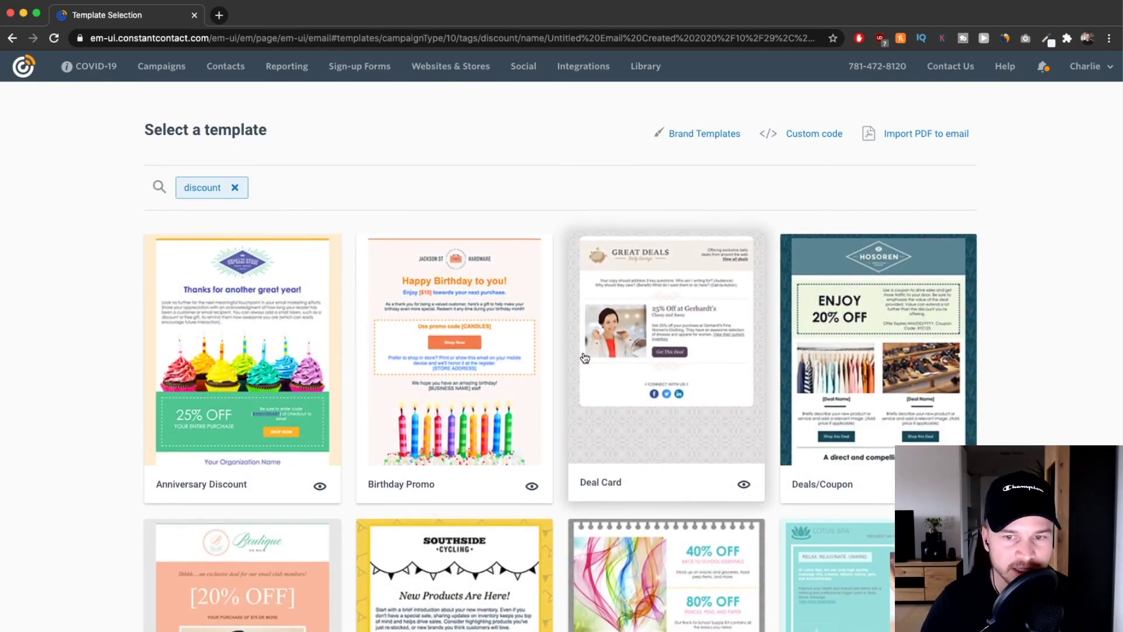
{"action": "scroll", "coordinate": [469, 363], "scroll_direction": "down", "scroll_amount": 10}
{"action": "scroll", "coordinate": [614, 379], "scroll_direction": "down", "scroll_amount": 4}
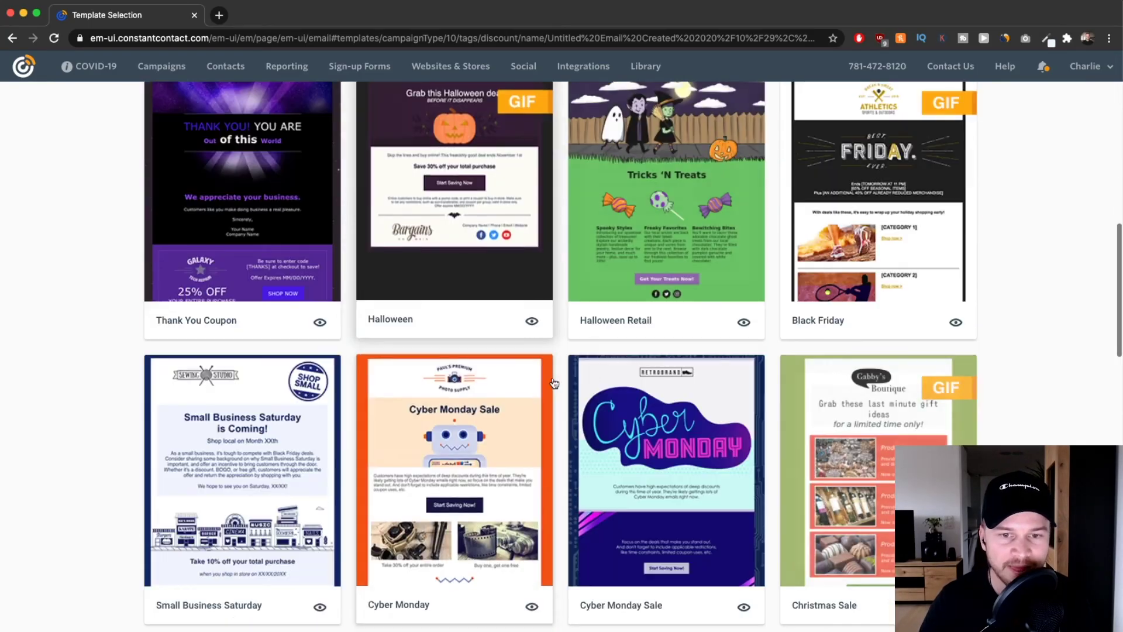
{"action": "scroll", "coordinate": [476, 398], "scroll_direction": "up", "scroll_amount": 13}
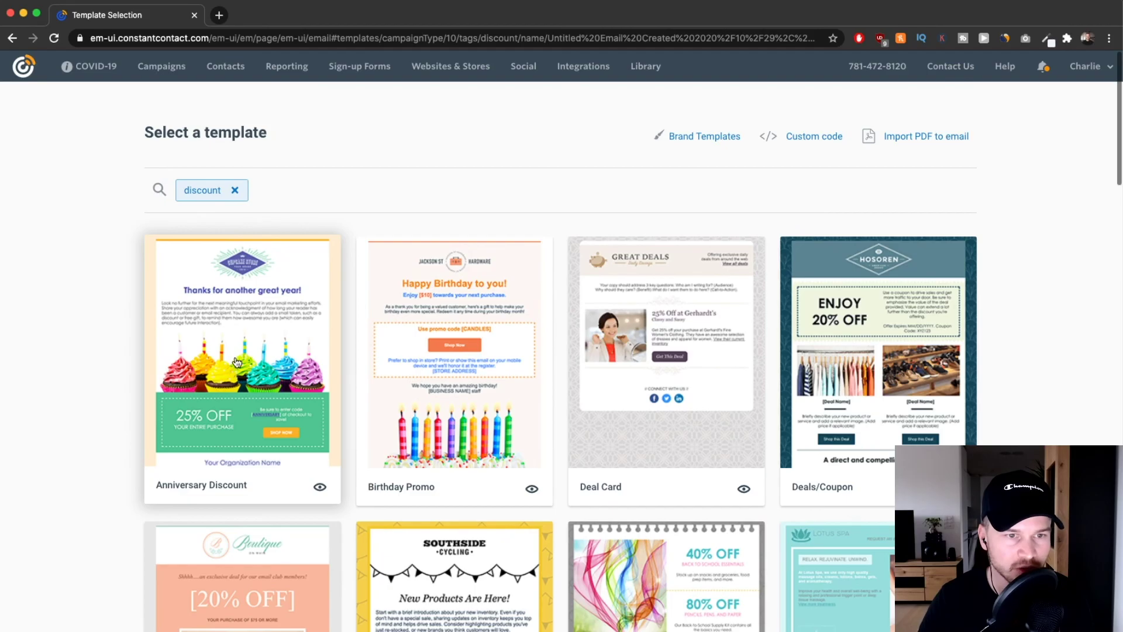
{"action": "left_click", "coordinate": [255, 327]}
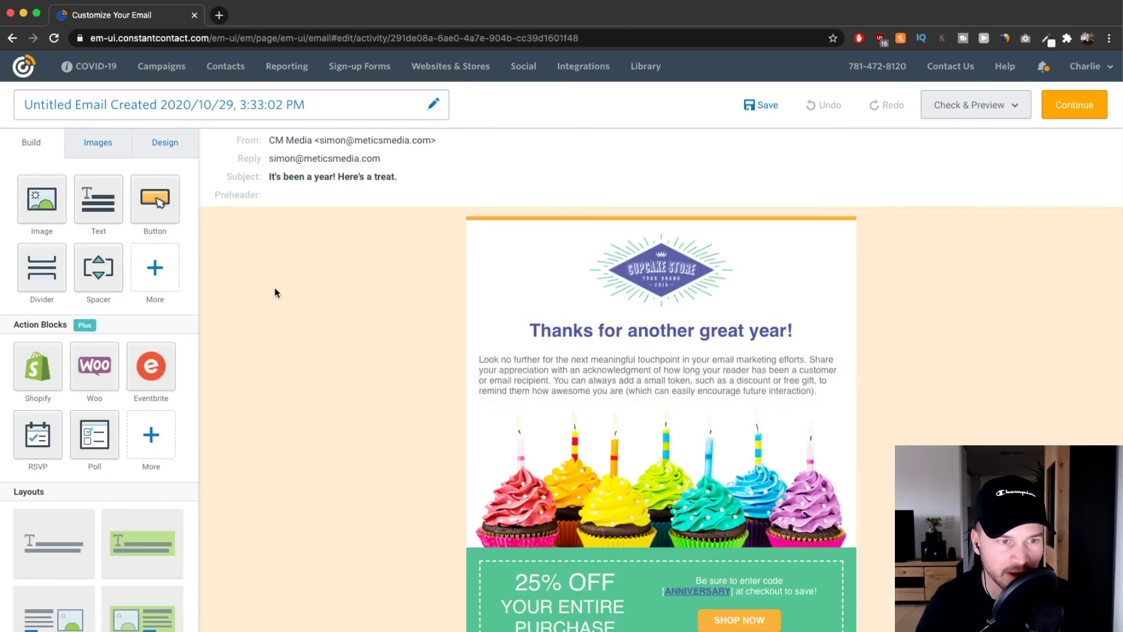
Overwrite the headline text block so it reads 'Hello'.
{"action": "scroll", "coordinate": [401, 337], "scroll_direction": "down", "scroll_amount": 3}
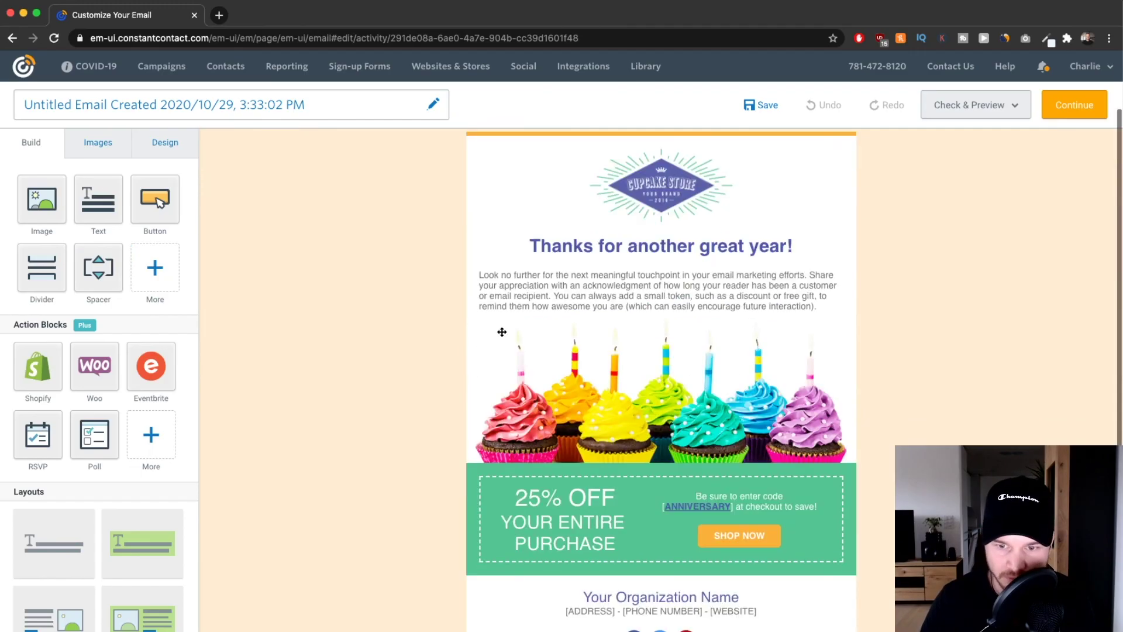
{"action": "left_click", "coordinate": [674, 204]}
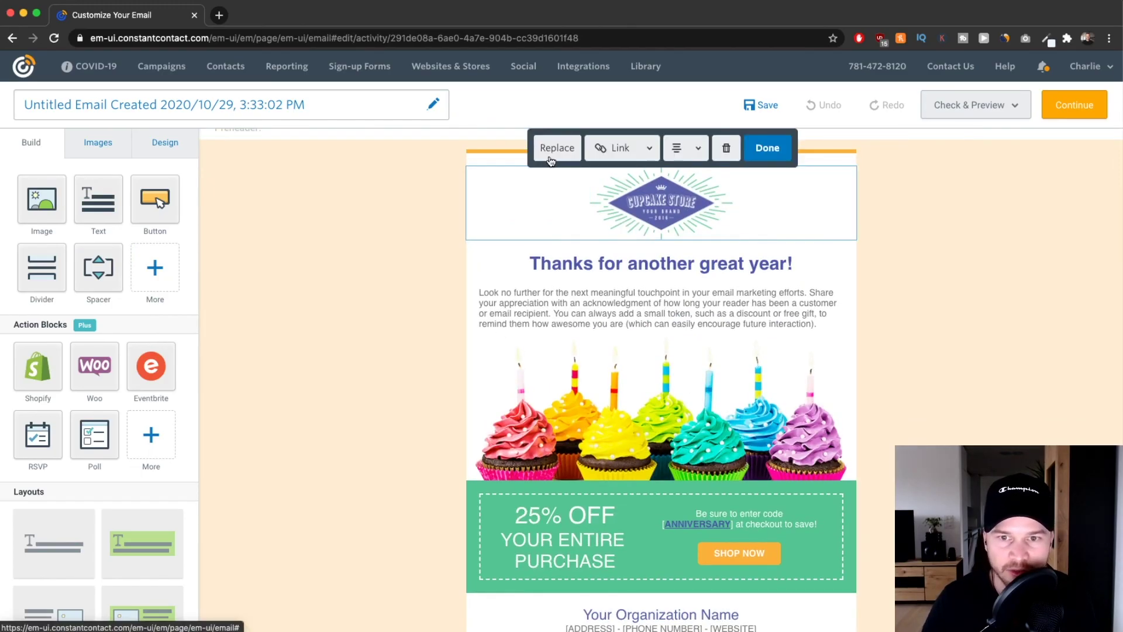
{"action": "left_click", "coordinate": [597, 263]}
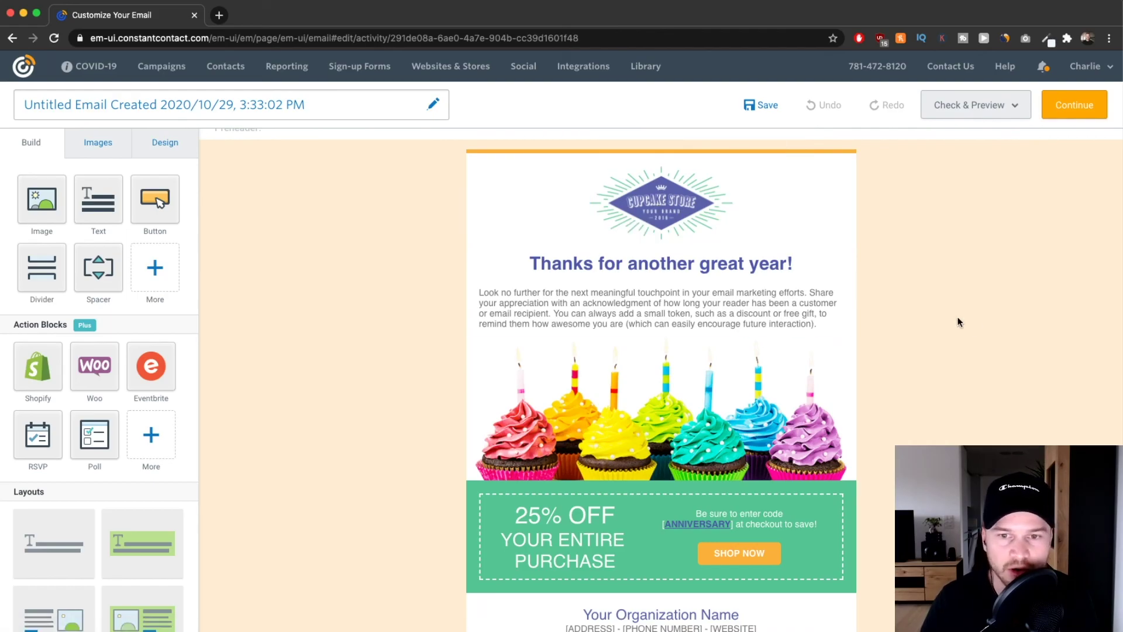
{"action": "left_click_drag", "start_coordinate": [528, 264], "coordinate": [797, 267]}
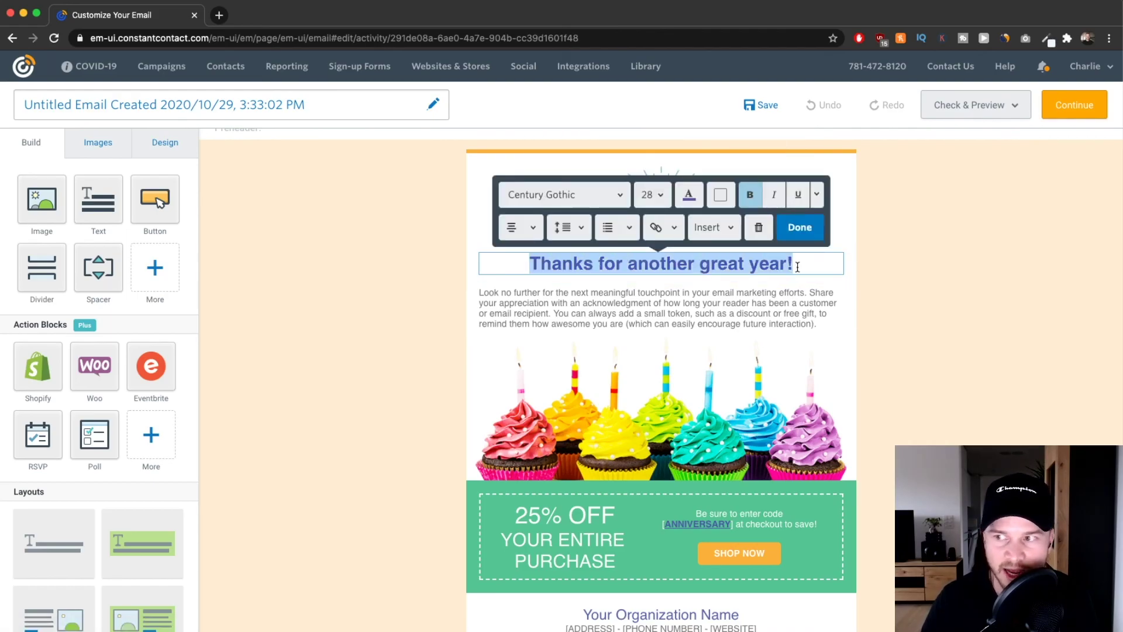
{"action": "type", "text": "Hle"}
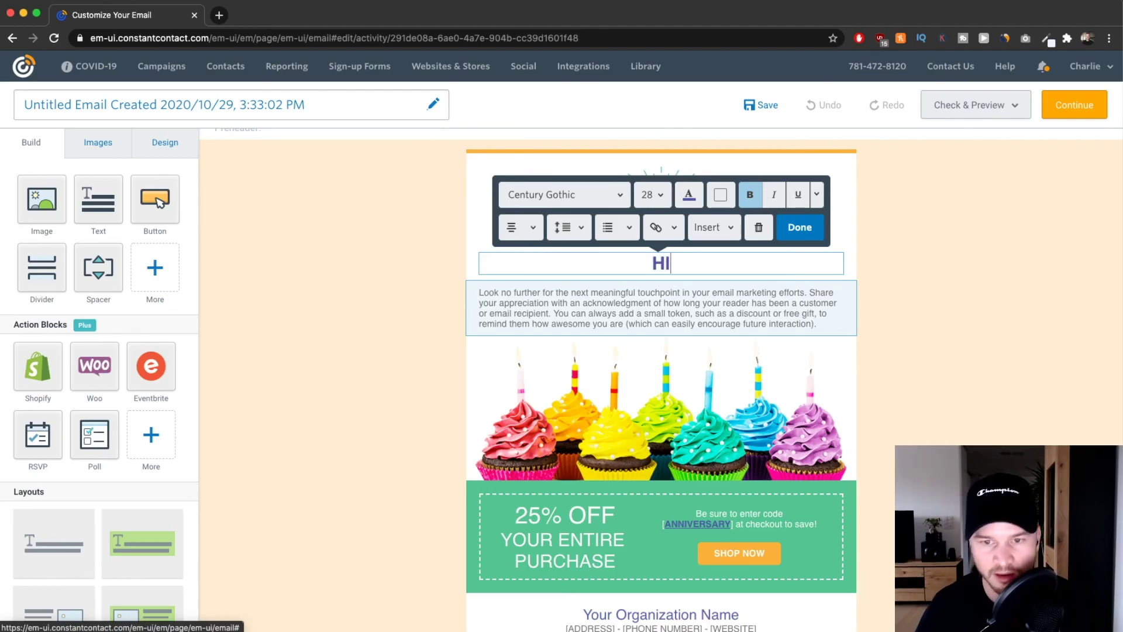
{"action": "key", "text": "BackSpace"}
{"action": "key", "text": "BackSpace"}
{"action": "type", "text": "ello"}
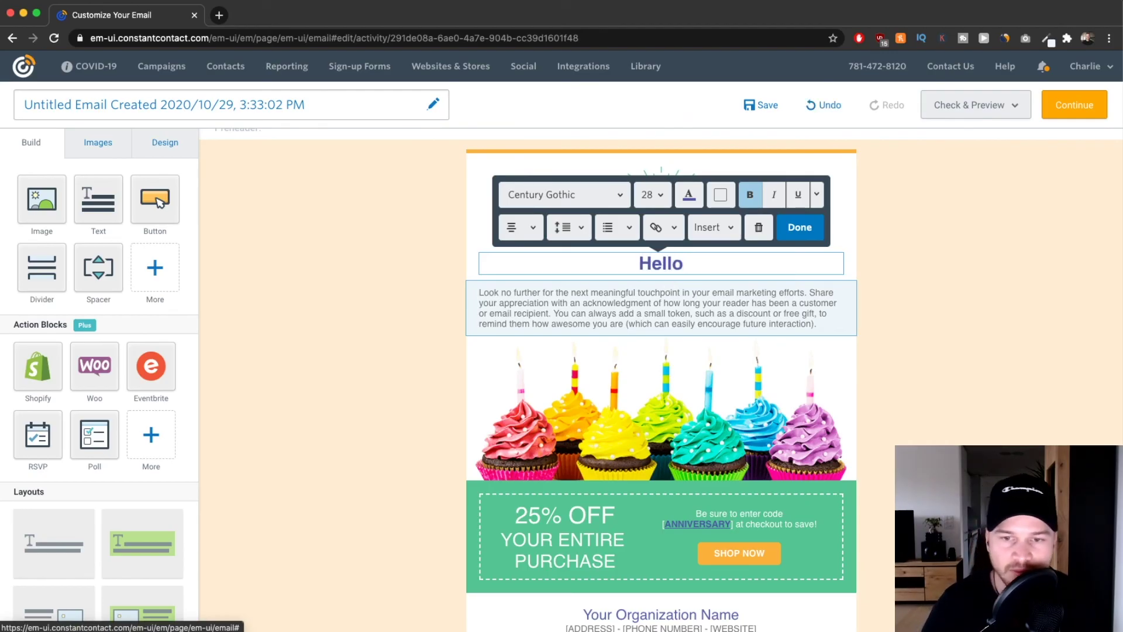
{"action": "left_click", "coordinate": [1004, 420]}
{"action": "scroll", "coordinate": [652, 289], "scroll_direction": "down", "scroll_amount": 5}
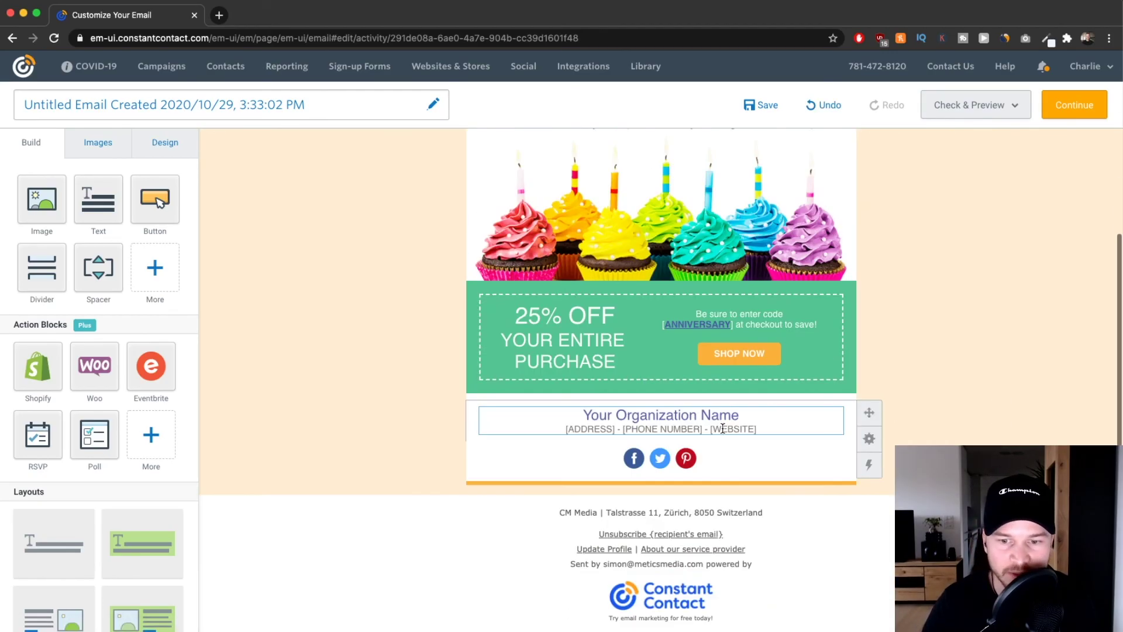
Insert a Spacer and a Divider below the intro paragraph.
{"action": "scroll", "coordinate": [111, 272], "scroll_direction": "up", "scroll_amount": 5}
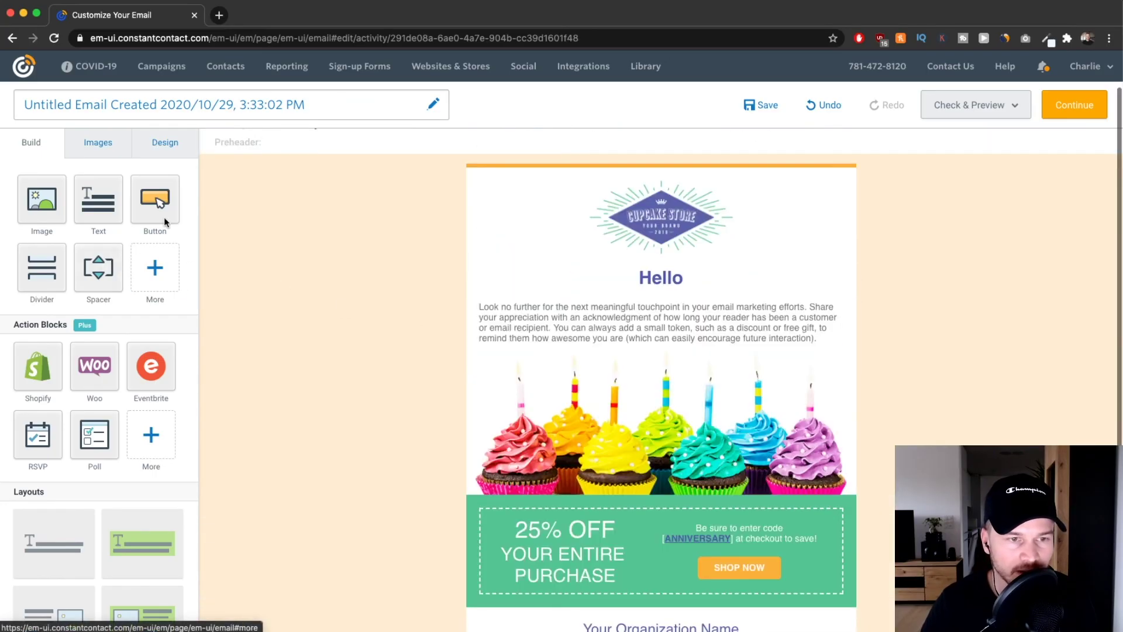
{"action": "scroll", "coordinate": [111, 280], "scroll_direction": "down", "scroll_amount": 2}
{"action": "scroll", "coordinate": [124, 240], "scroll_direction": "up", "scroll_amount": 2}
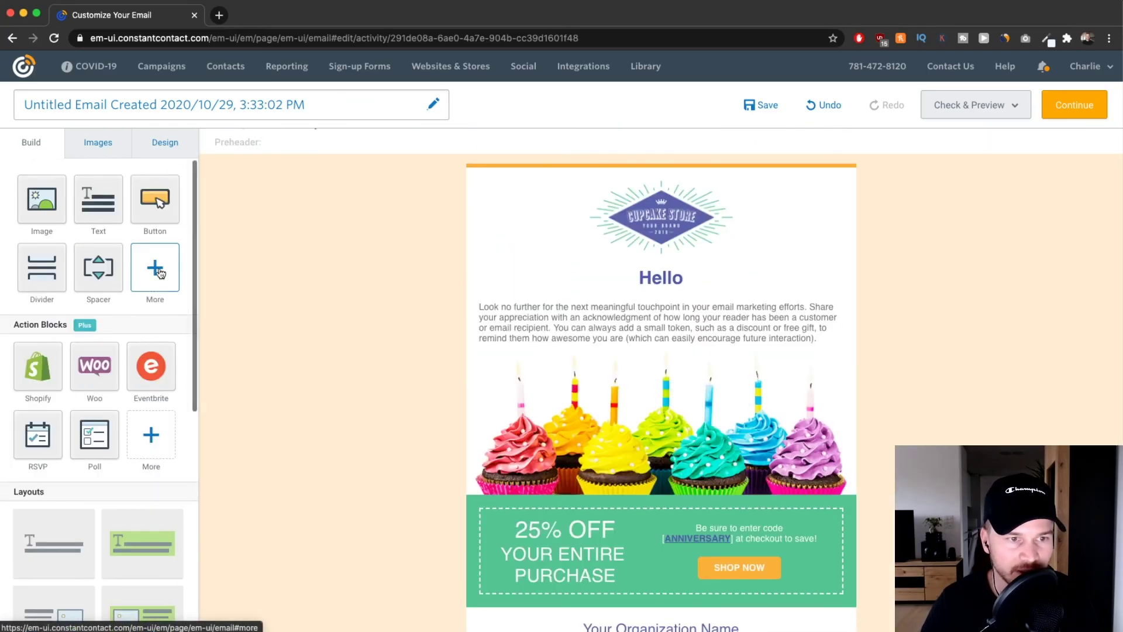
{"action": "left_click_drag", "start_coordinate": [109, 271], "coordinate": [657, 348]}
{"action": "left_click_drag", "start_coordinate": [41, 264], "coordinate": [663, 353]}
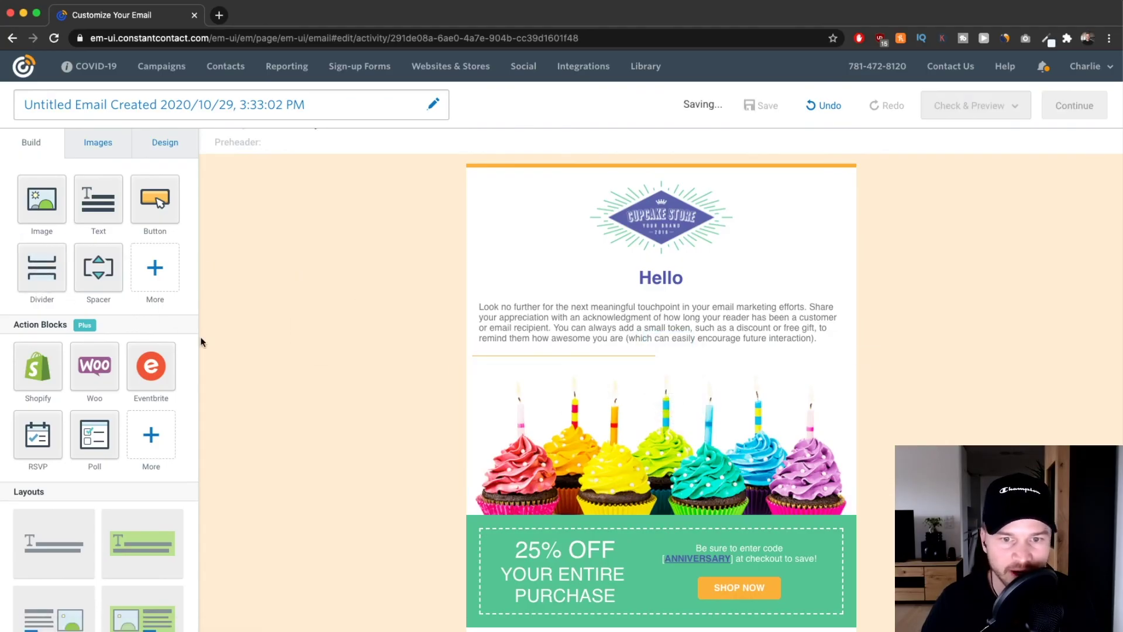
{"action": "mouse_move", "coordinate": [157, 202]}
{"action": "left_mouse_down"}
{"action": "mouse_move", "coordinate": [704, 343]}
{"action": "mouse_move", "coordinate": [692, 356]}
{"action": "mouse_move", "coordinate": [155, 211]}
{"action": "left_mouse_up"}
Drop a two-column image layout below the 25% OFF coupon block.
{"action": "scroll", "coordinate": [107, 386], "scroll_direction": "down", "scroll_amount": 3}
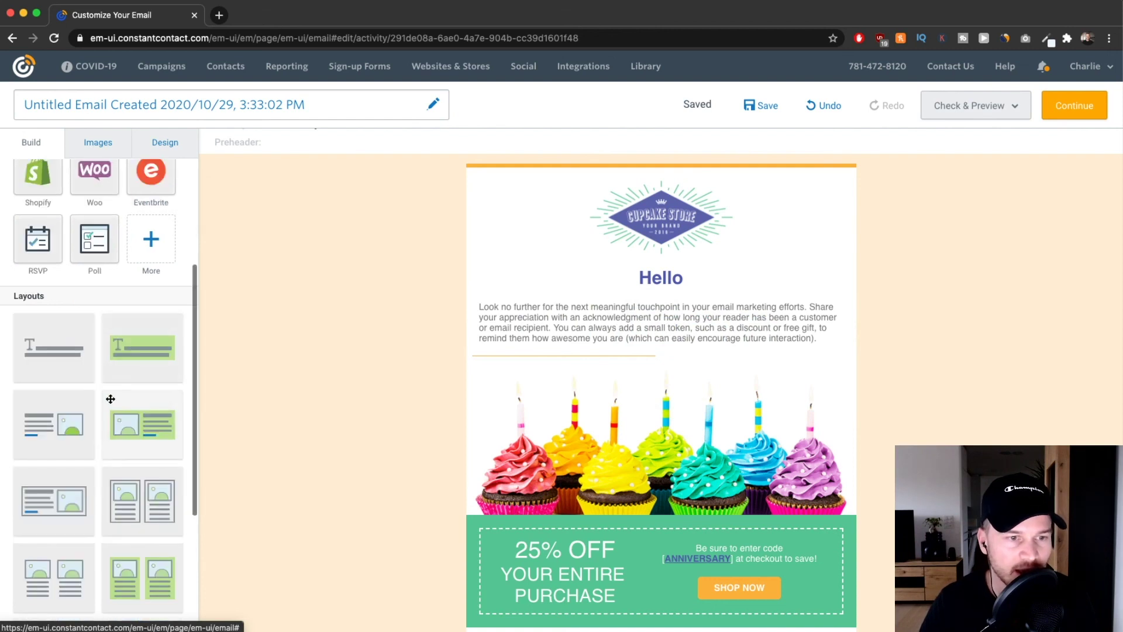
{"action": "scroll", "coordinate": [99, 374], "scroll_direction": "down", "scroll_amount": 4}
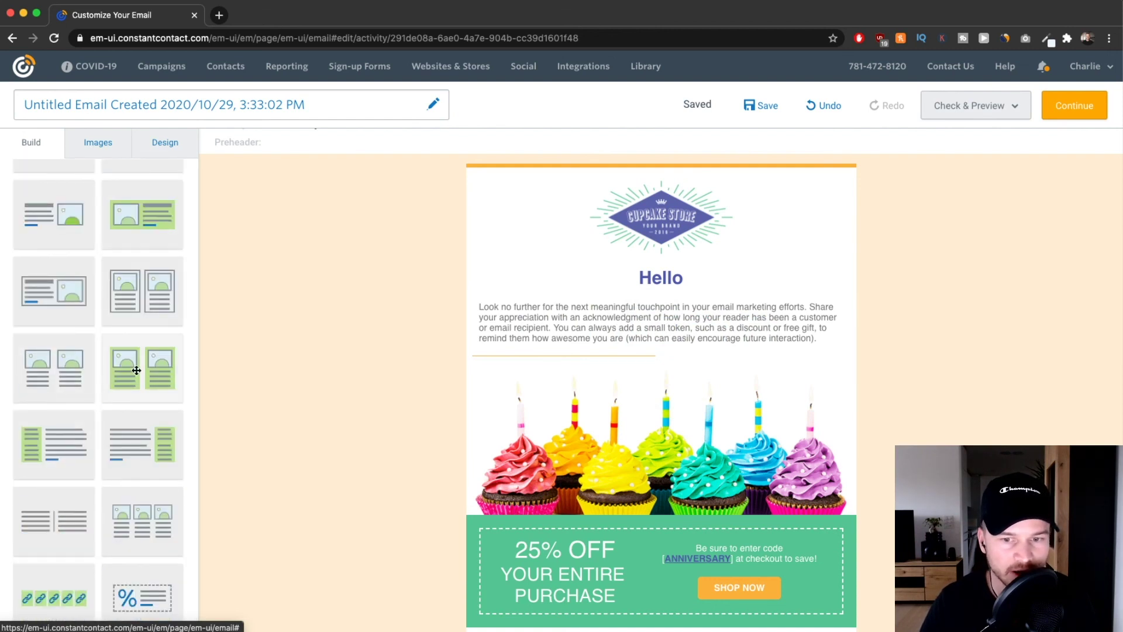
{"action": "scroll", "coordinate": [634, 404], "scroll_direction": "down", "scroll_amount": 5}
{"action": "left_click_drag", "start_coordinate": [147, 287], "coordinate": [637, 397]}
{"action": "scroll", "coordinate": [637, 397], "scroll_direction": "down", "scroll_amount": 3}
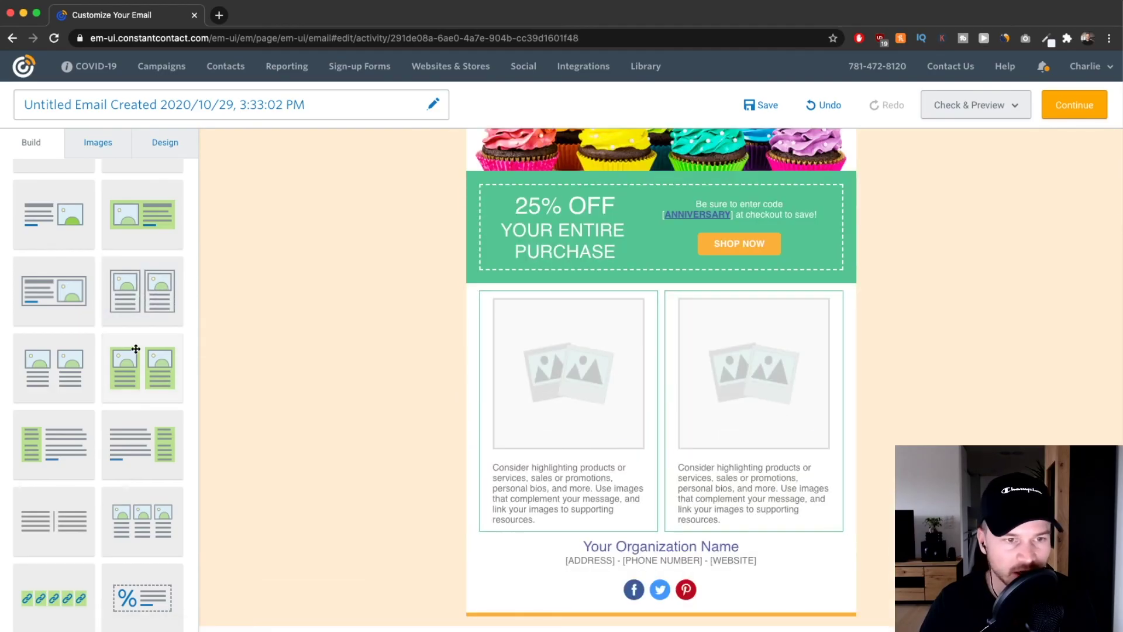
{"action": "scroll", "coordinate": [118, 390], "scroll_direction": "down", "scroll_amount": 1}
{"action": "scroll", "coordinate": [491, 358], "scroll_direction": "up", "scroll_amount": 6}
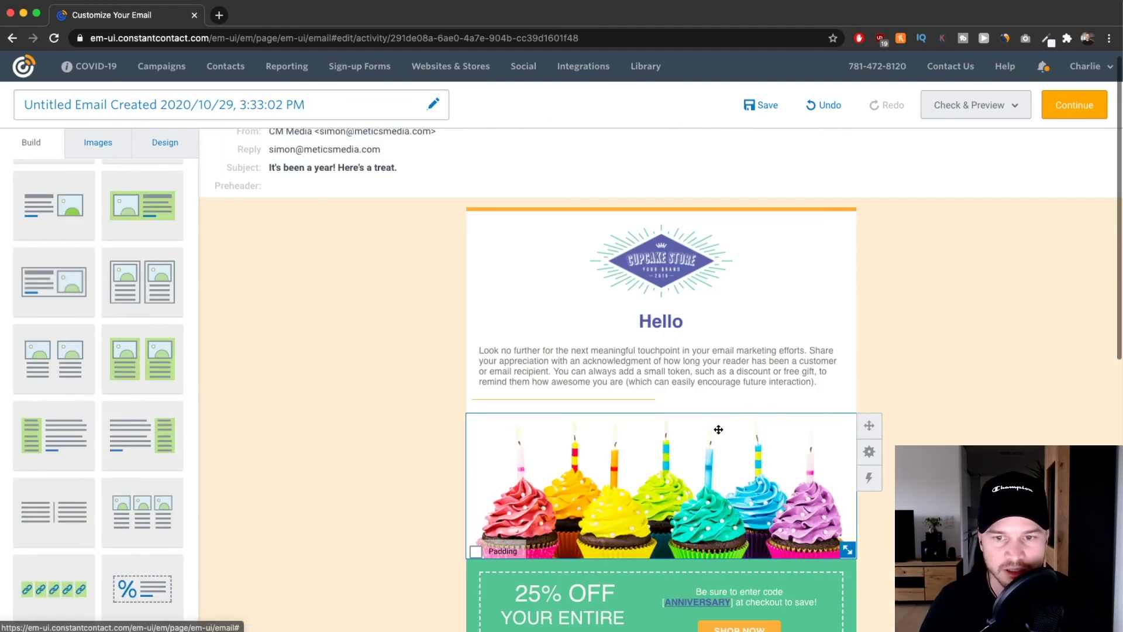
{"action": "scroll", "coordinate": [345, 271], "scroll_direction": "up", "scroll_amount": 1}
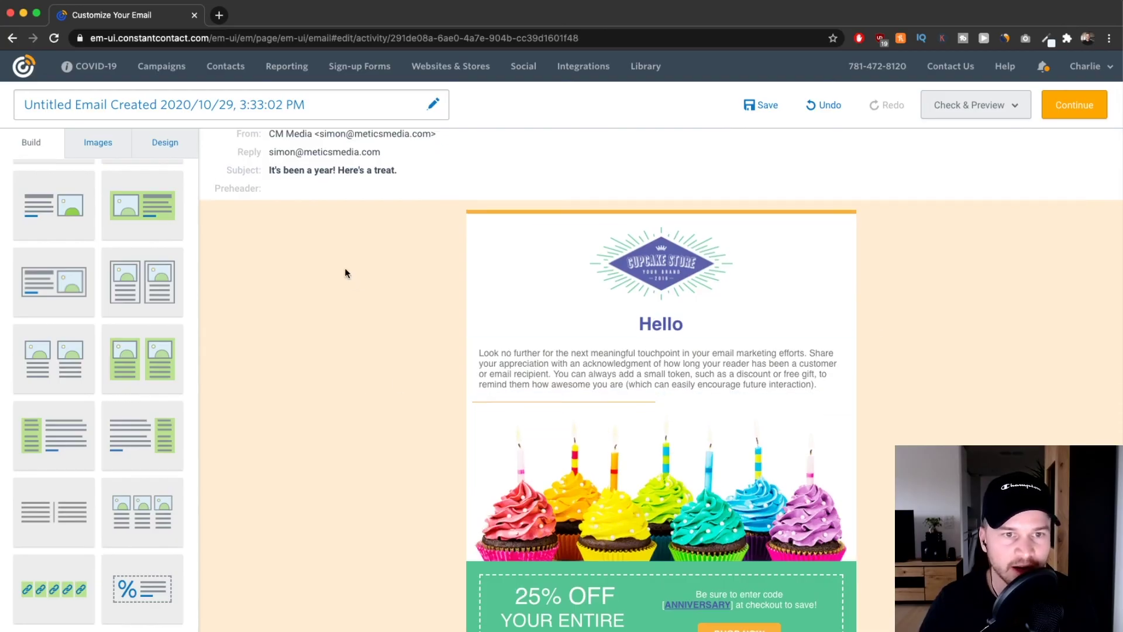
{"action": "left_click", "coordinate": [345, 167]}
{"action": "left_click_drag", "start_coordinate": [344, 276], "coordinate": [122, 272]}
{"action": "left_click", "coordinate": [317, 164]}
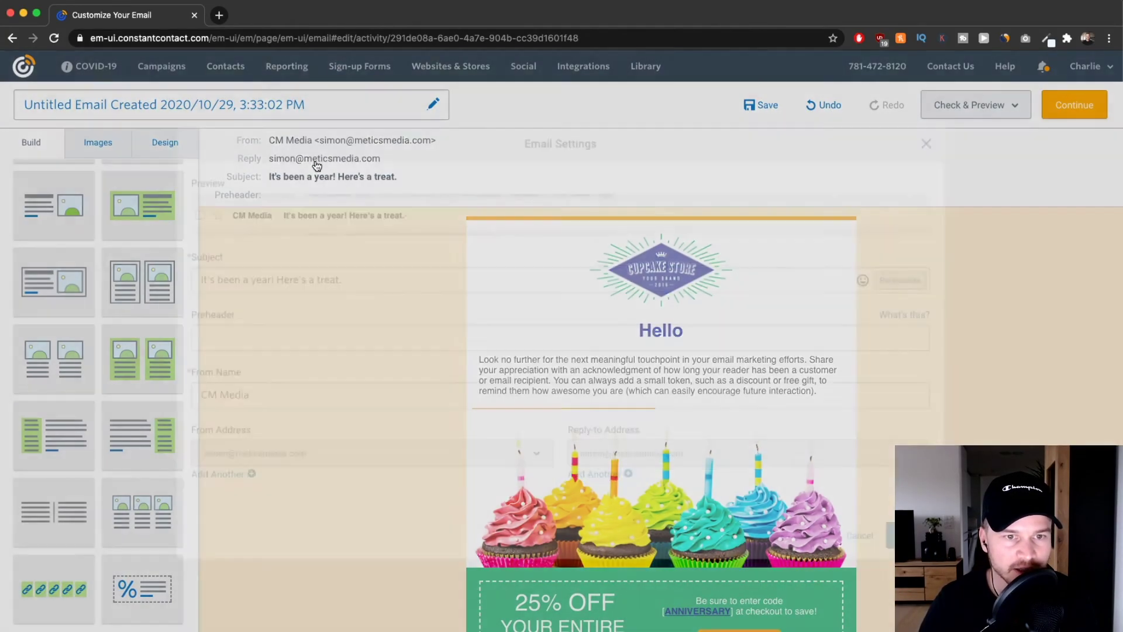
{"action": "left_click", "coordinate": [261, 276]}
{"action": "double_click", "coordinate": [205, 400]}
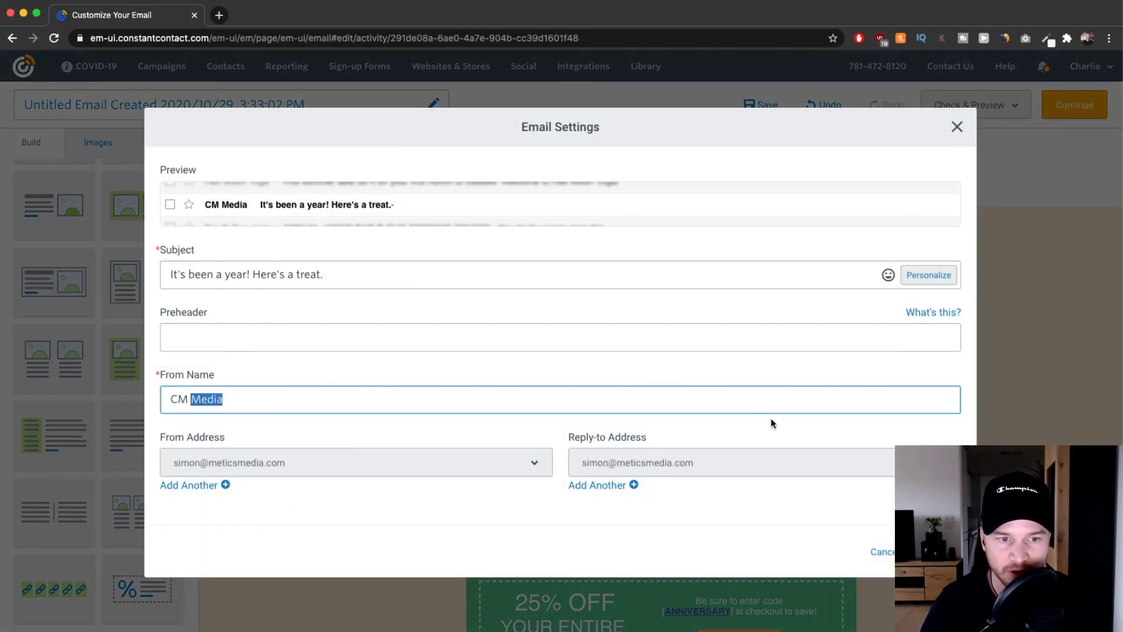
{"action": "left_click", "coordinate": [955, 127]}
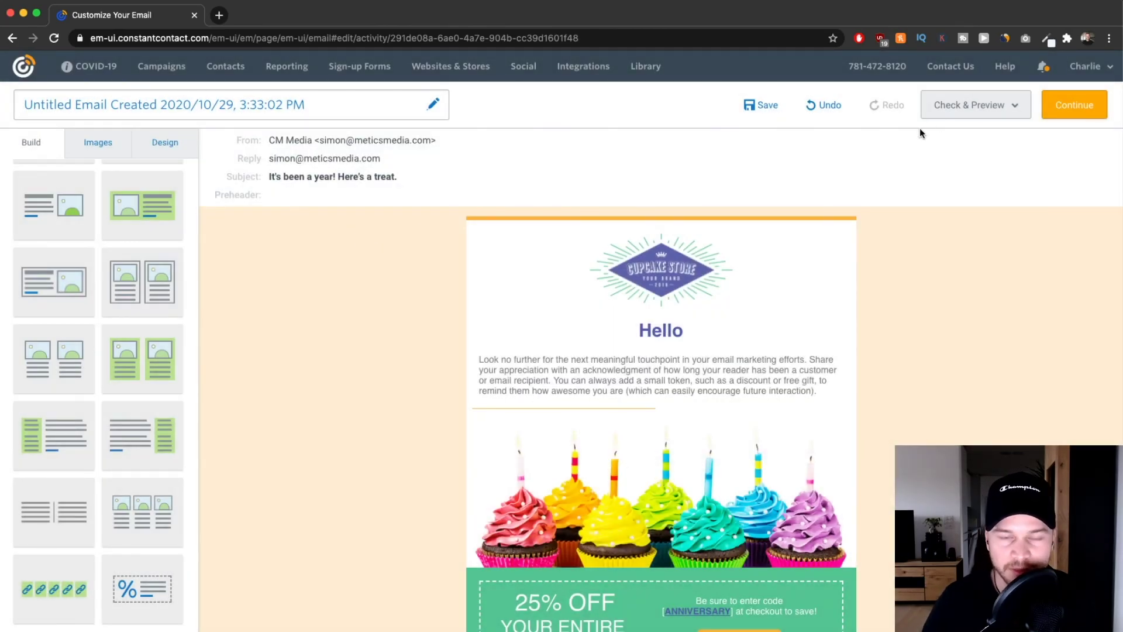
{"action": "left_click", "coordinate": [984, 108]}
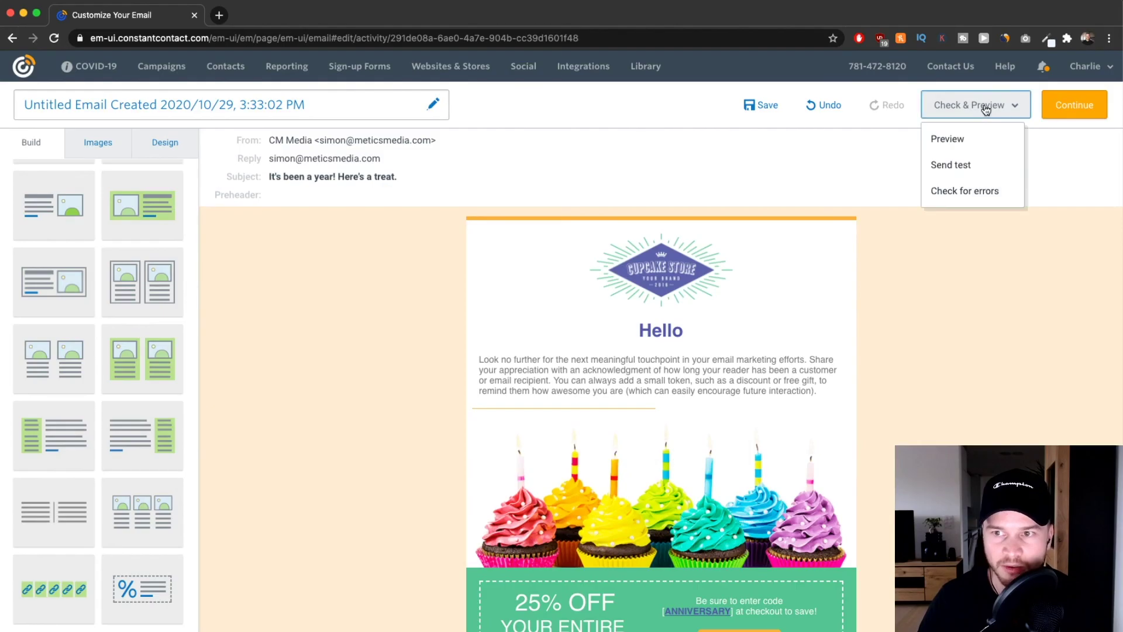
{"action": "left_click", "coordinate": [980, 169]}
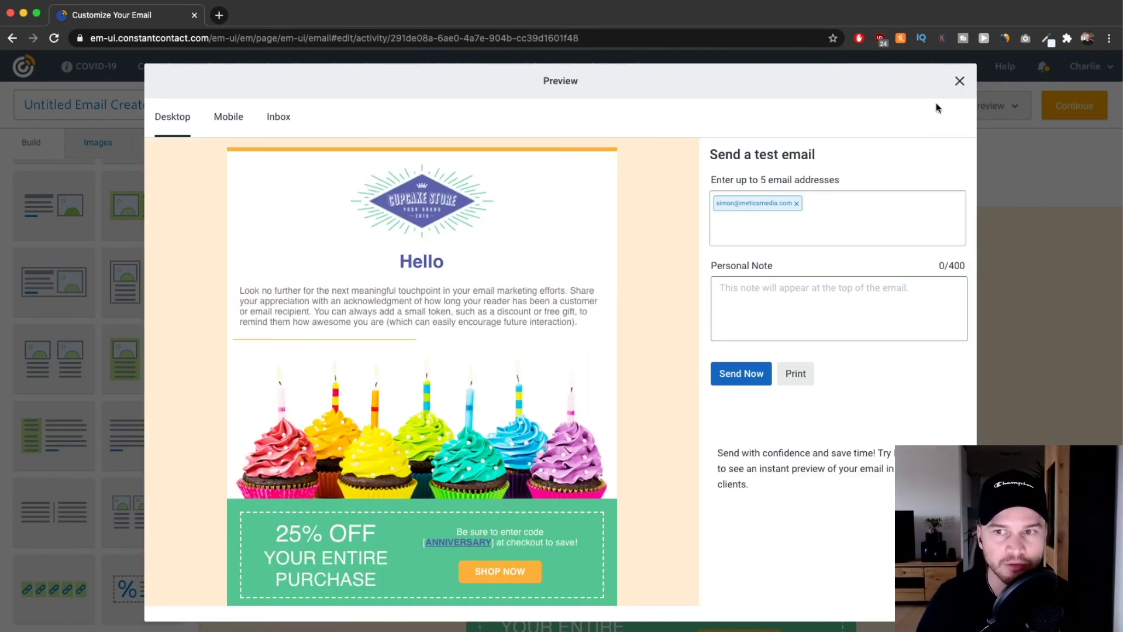
{"action": "left_click", "coordinate": [959, 81]}
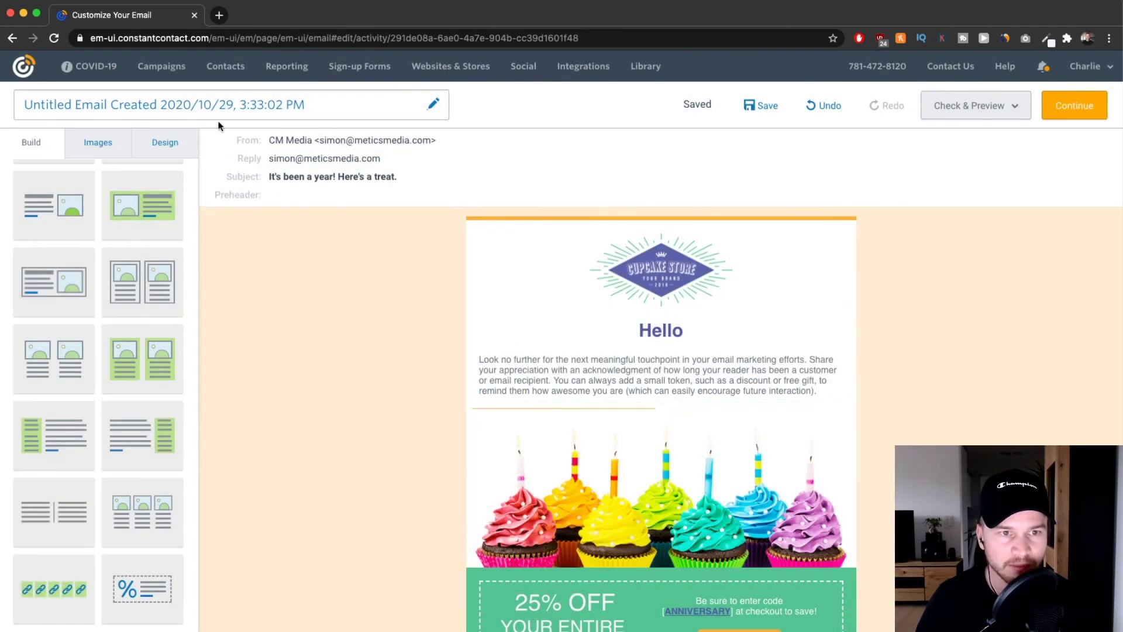
Rename the untitled email campaign to 'Discount October' and save it.
{"action": "left_click", "coordinate": [316, 105]}
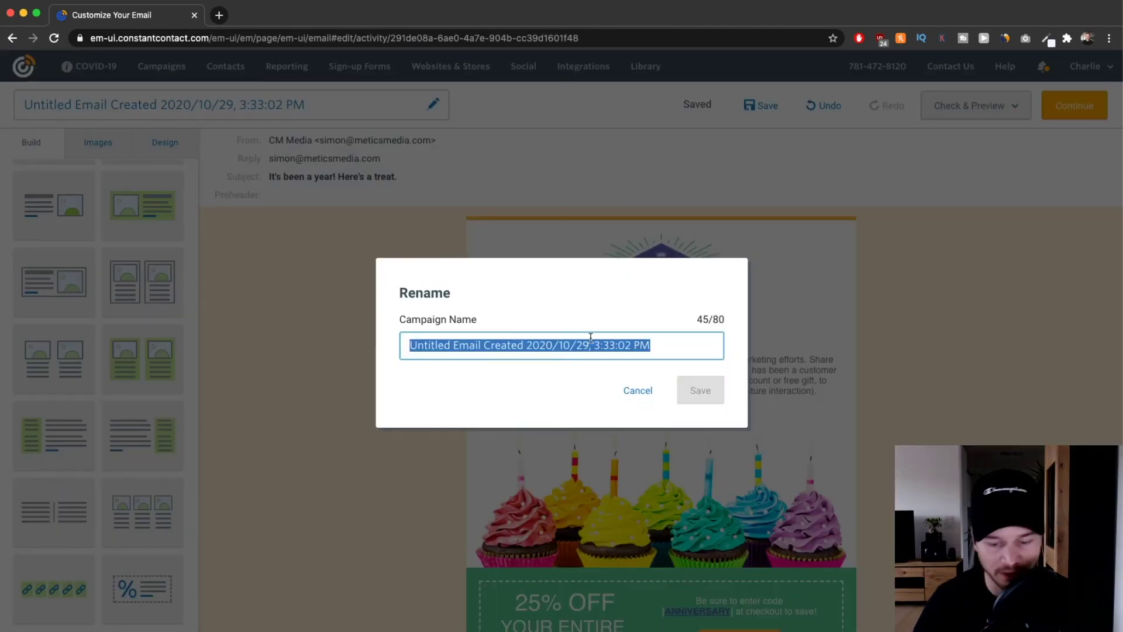
{"action": "type", "text": "Discount October"}
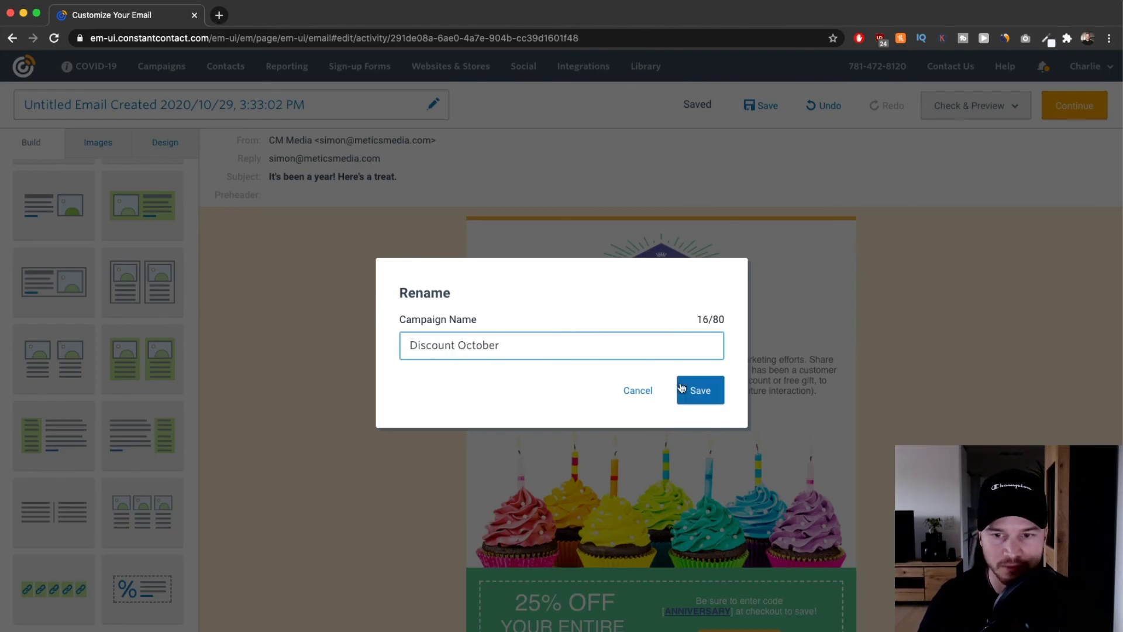
{"action": "left_click", "coordinate": [682, 387]}
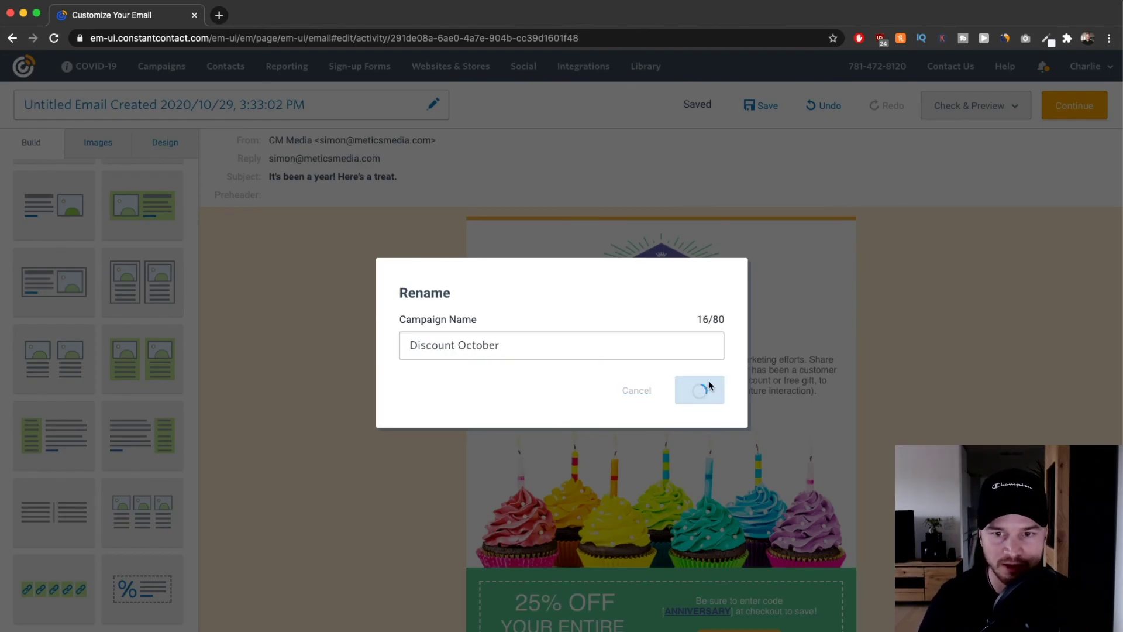
{"action": "scroll", "coordinate": [828, 264], "scroll_direction": "down", "scroll_amount": 10}
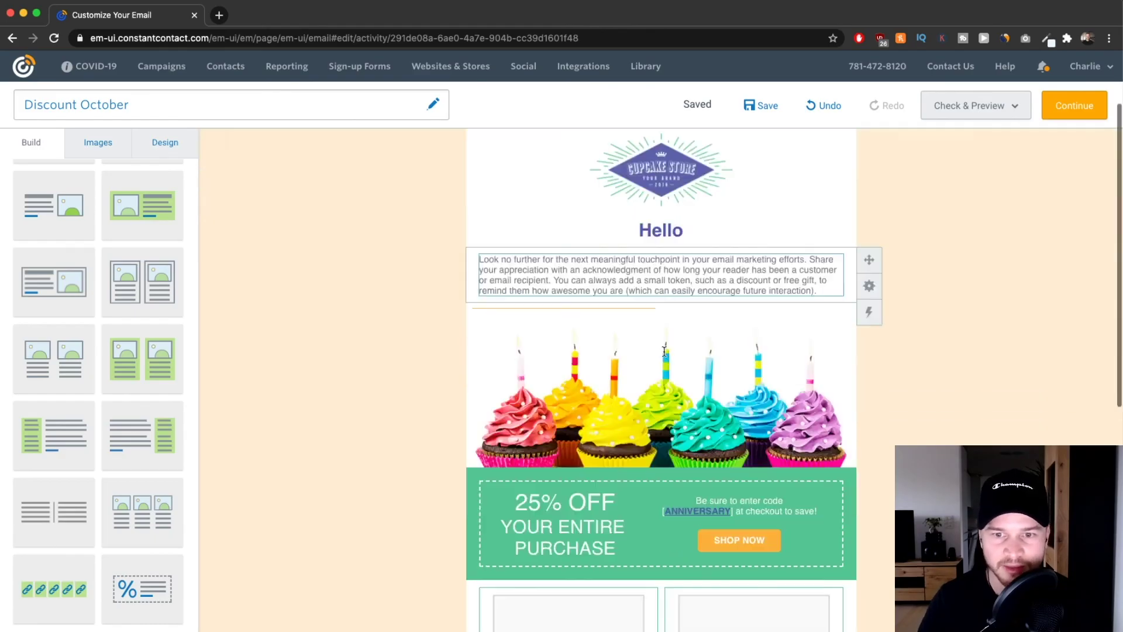
{"action": "scroll", "coordinate": [1015, 156], "scroll_direction": "up", "scroll_amount": 15}
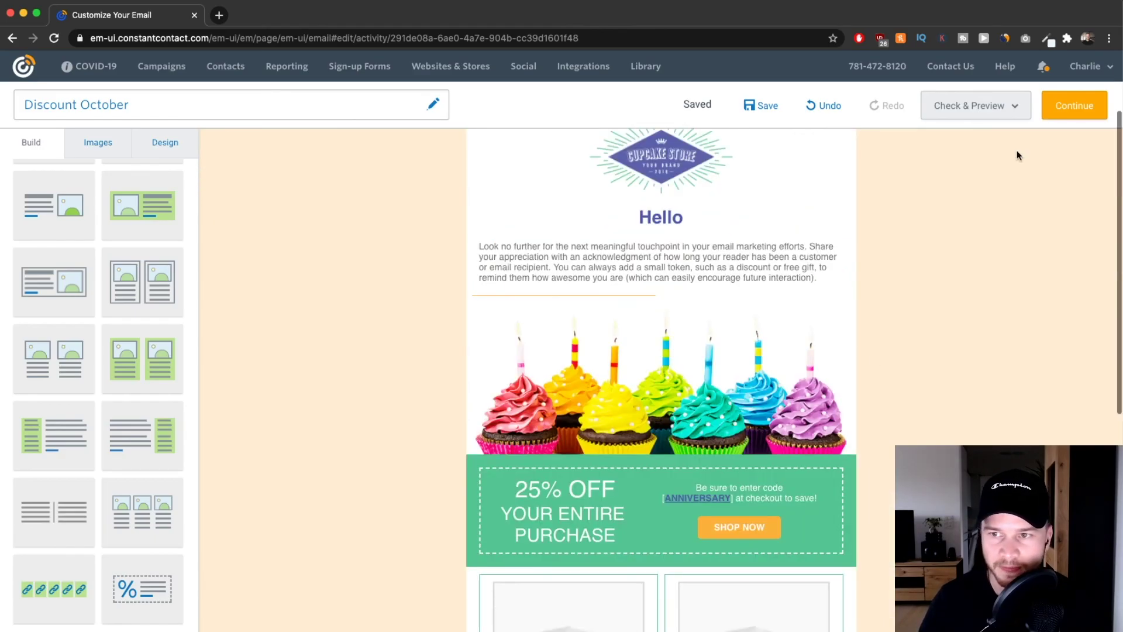
Continue to the send settings and select the Youtube (4) list as recipients.
{"action": "left_click", "coordinate": [1070, 111]}
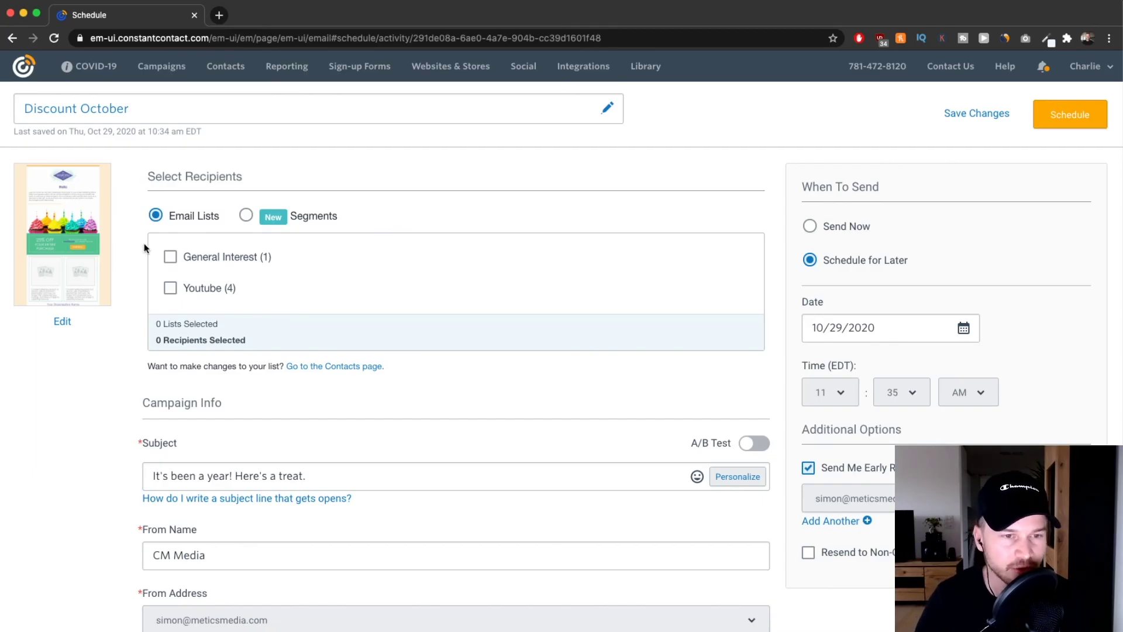
{"action": "scroll", "coordinate": [209, 274], "scroll_direction": "up", "scroll_amount": 5}
{"action": "scroll", "coordinate": [178, 252], "scroll_direction": "down", "scroll_amount": 1}
{"action": "scroll", "coordinate": [178, 252], "scroll_direction": "down", "scroll_amount": 5}
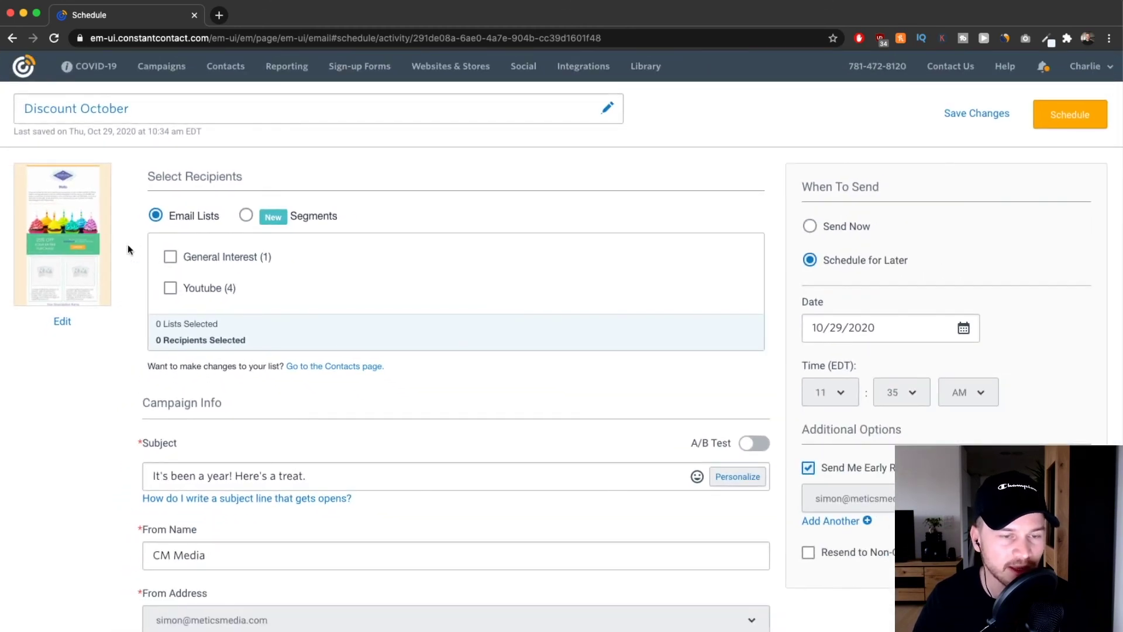
{"action": "left_click", "coordinate": [170, 288]}
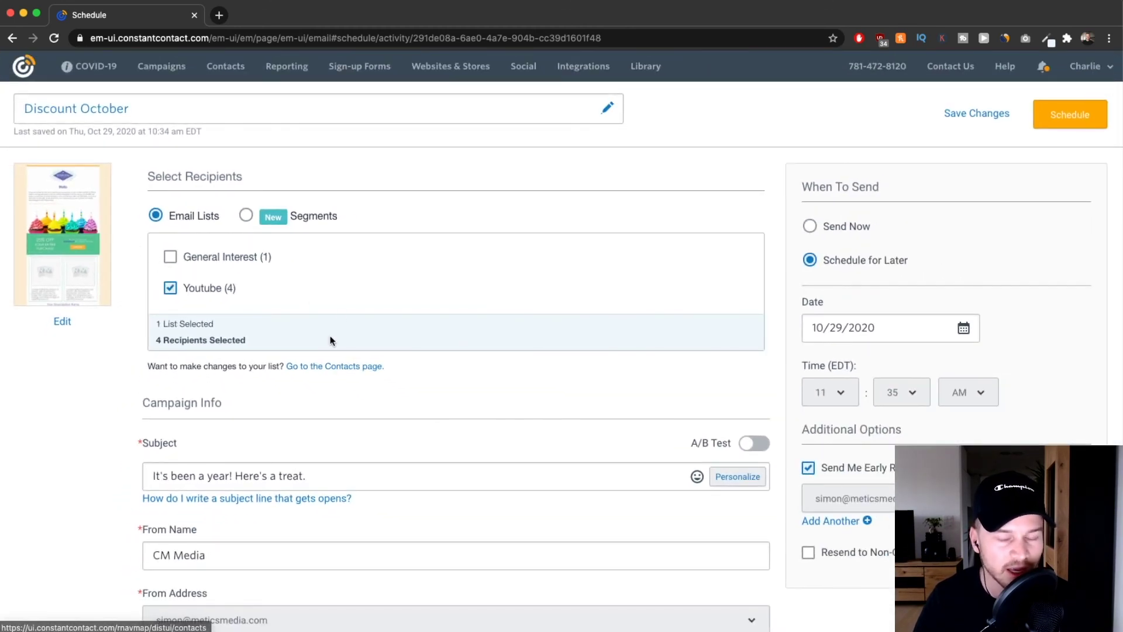
Keep Schedule for Later at 10/29/2020 11:35 AM and schedule the email.
{"action": "scroll", "coordinate": [272, 307], "scroll_direction": "down", "scroll_amount": 1}
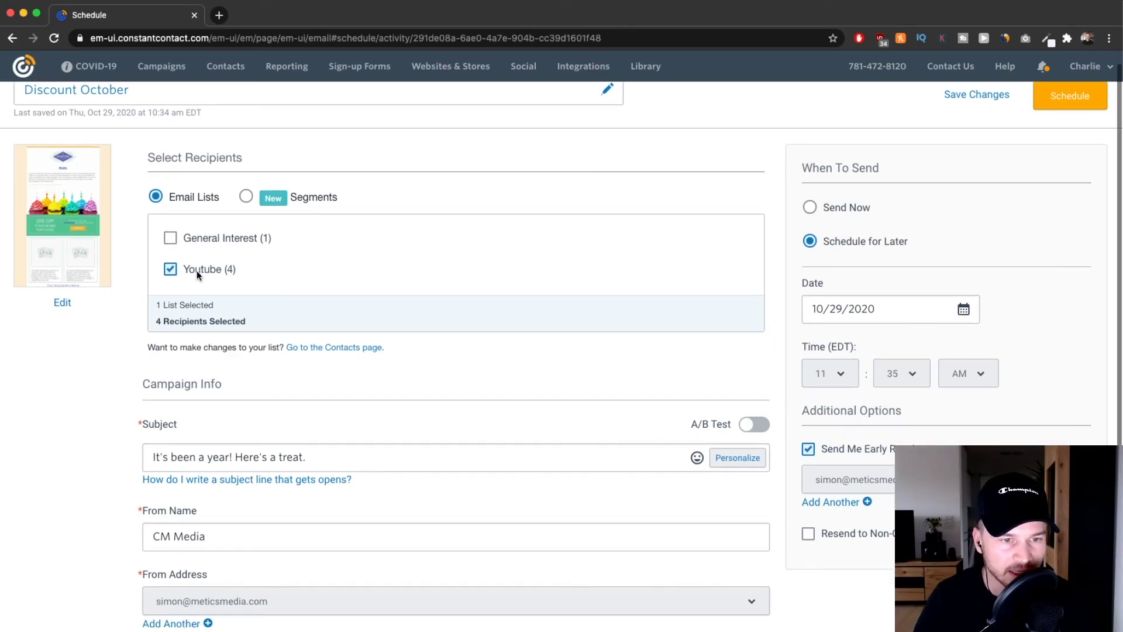
{"action": "scroll", "coordinate": [197, 270], "scroll_direction": "down", "scroll_amount": 5}
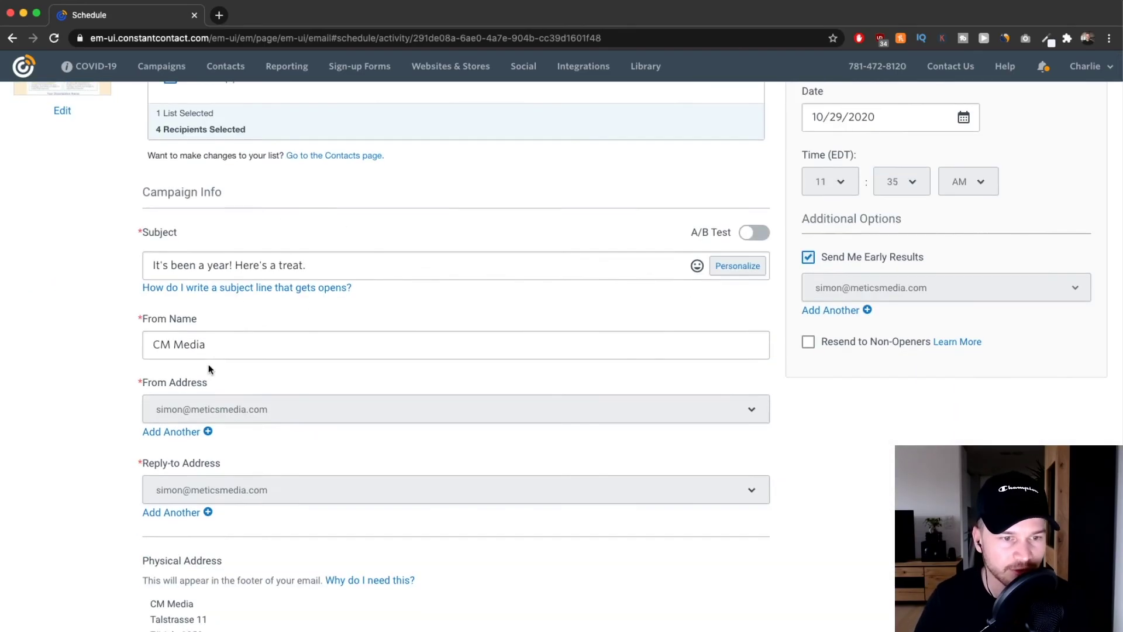
{"action": "scroll", "coordinate": [222, 374], "scroll_direction": "down", "scroll_amount": 3}
{"action": "scroll", "coordinate": [289, 485], "scroll_direction": "up", "scroll_amount": 8}
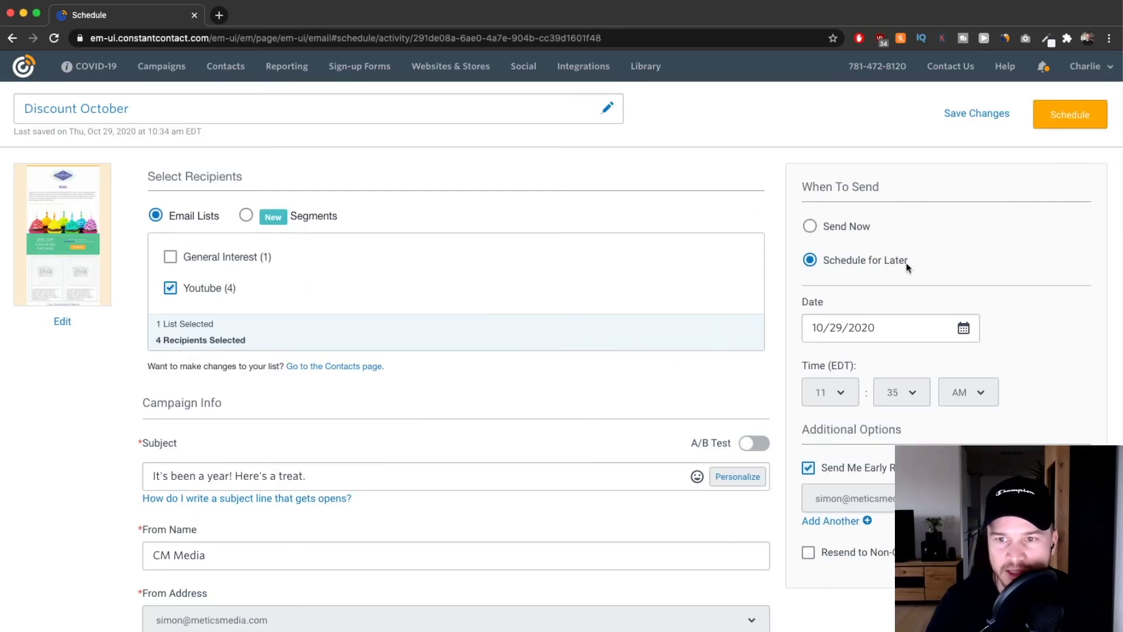
{"action": "left_click", "coordinate": [838, 230]}
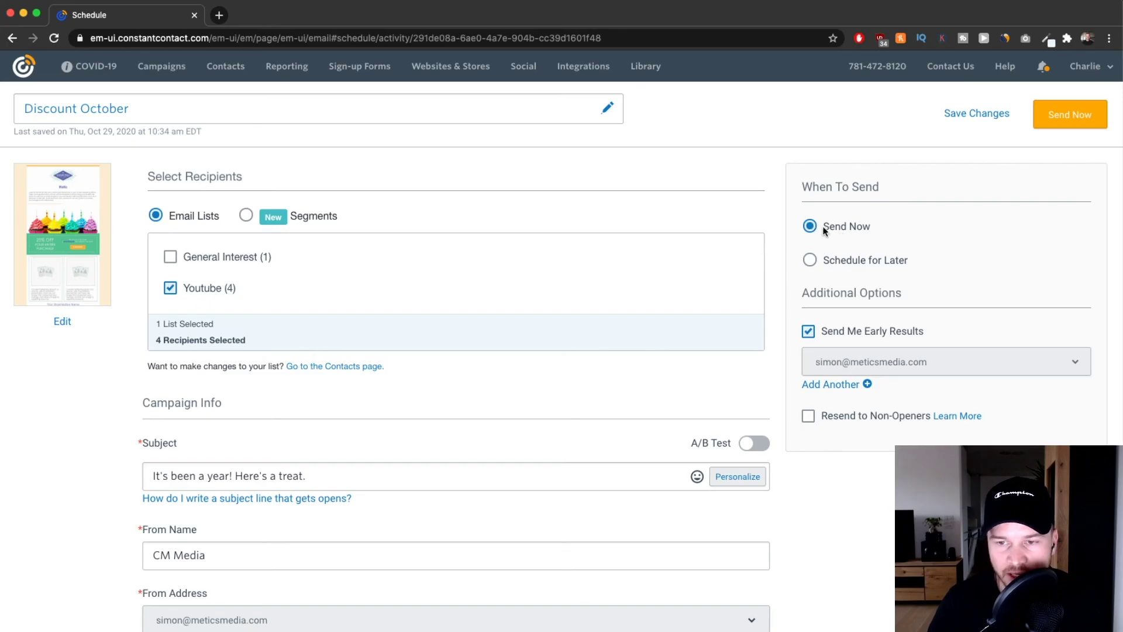
{"action": "left_click", "coordinate": [810, 259]}
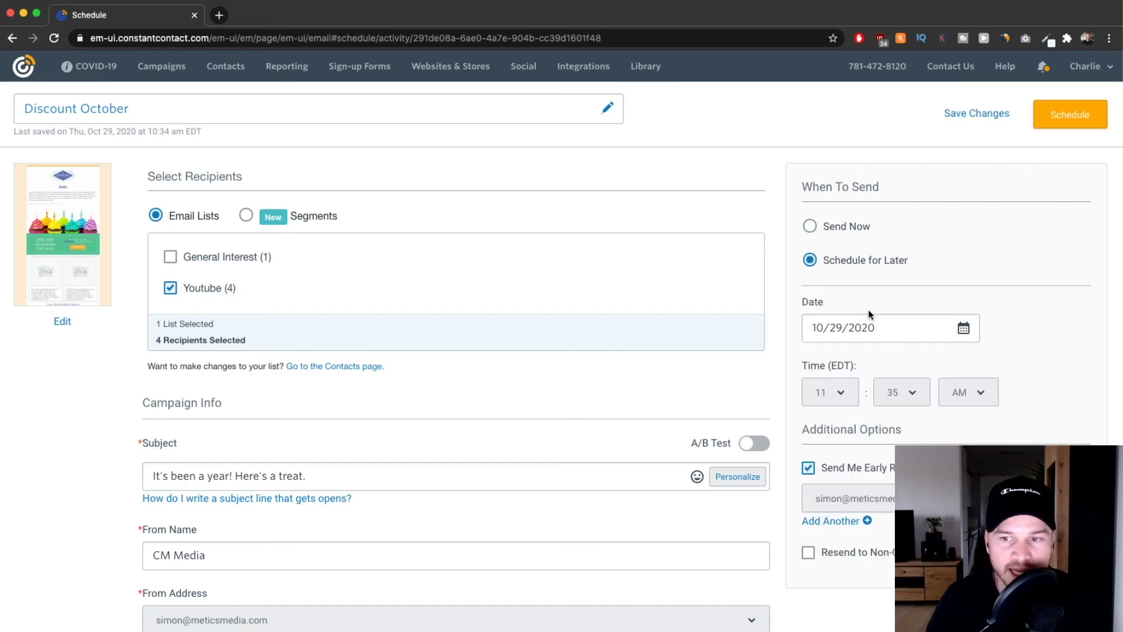
{"action": "scroll", "coordinate": [868, 310], "scroll_direction": "down", "scroll_amount": 4}
{"action": "scroll", "coordinate": [865, 230], "scroll_direction": "up", "scroll_amount": 1}
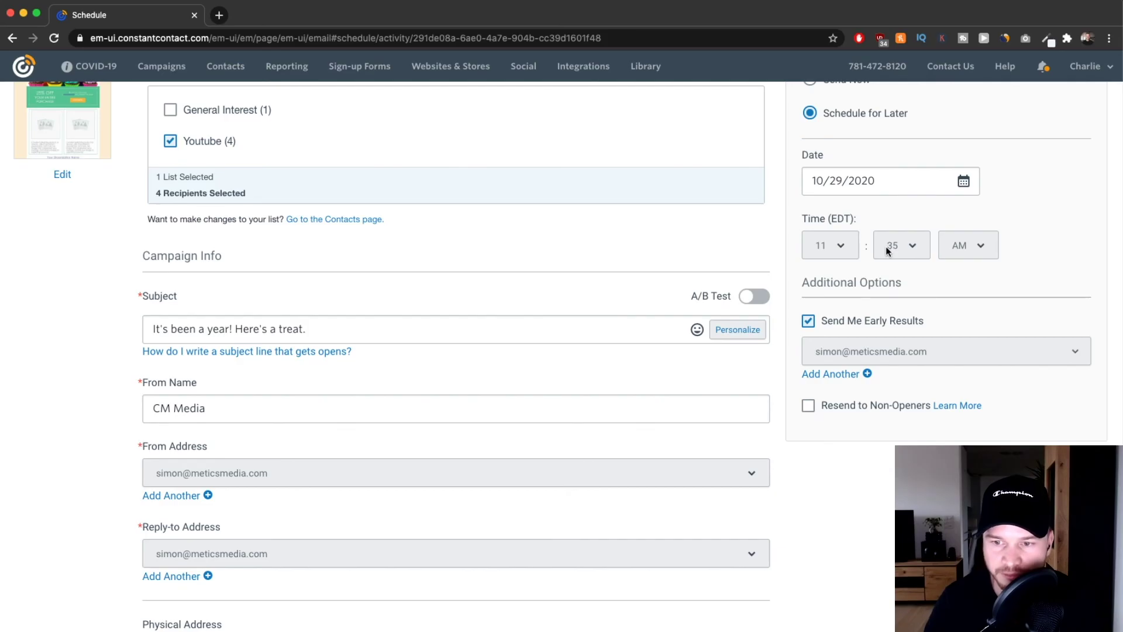
{"action": "scroll", "coordinate": [761, 263], "scroll_direction": "up", "scroll_amount": 5}
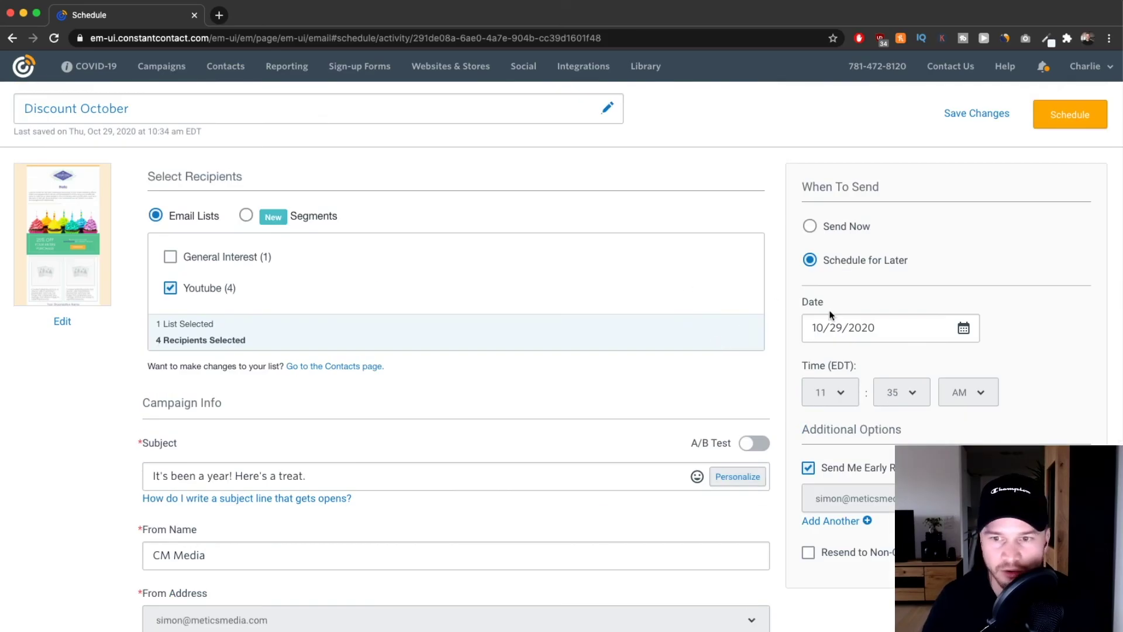
{"action": "left_click", "coordinate": [1052, 117]}
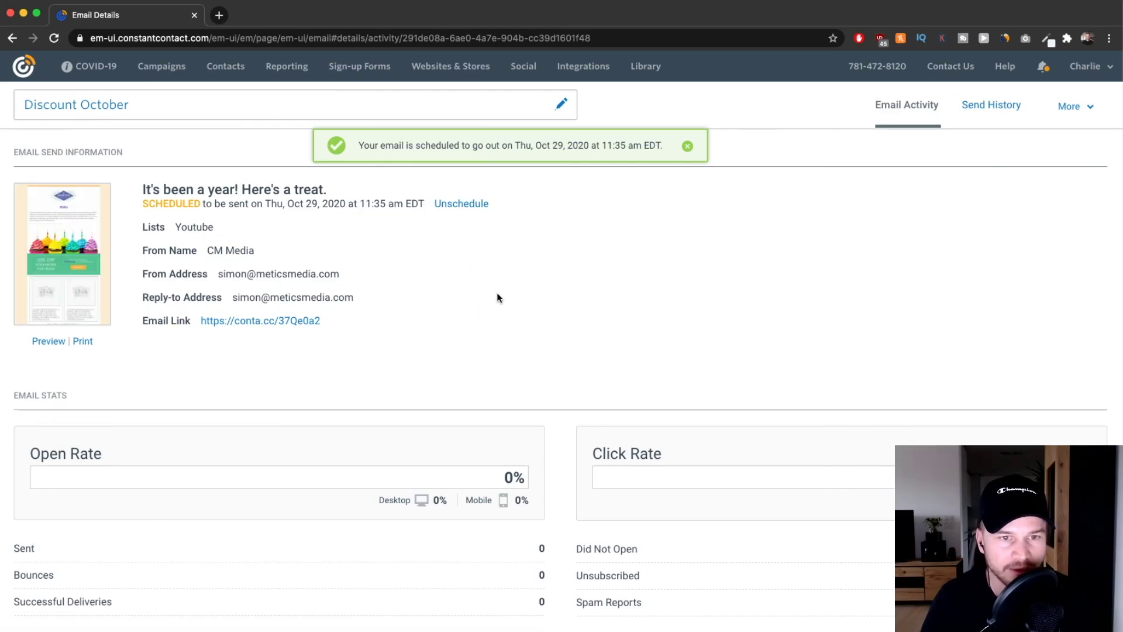
Scroll through the Email Details page to review the scheduled status and empty stats.
{"action": "scroll", "coordinate": [496, 296], "scroll_direction": "down", "scroll_amount": 1}
{"action": "scroll", "coordinate": [498, 299], "scroll_direction": "up", "scroll_amount": 1}
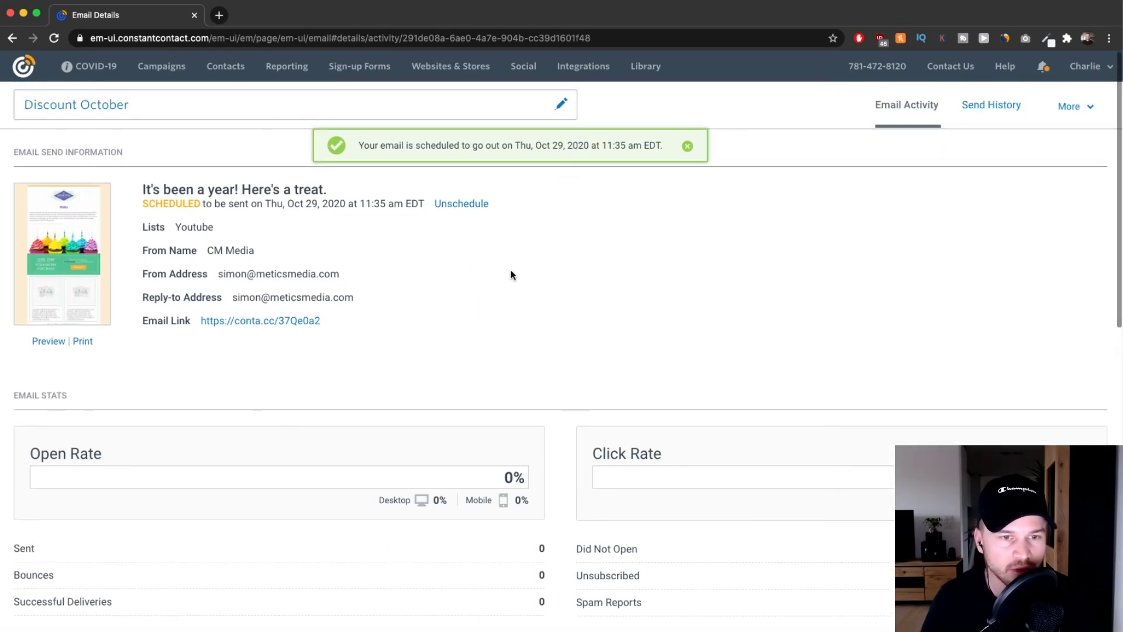
{"action": "scroll", "coordinate": [614, 290], "scroll_direction": "down", "scroll_amount": 3}
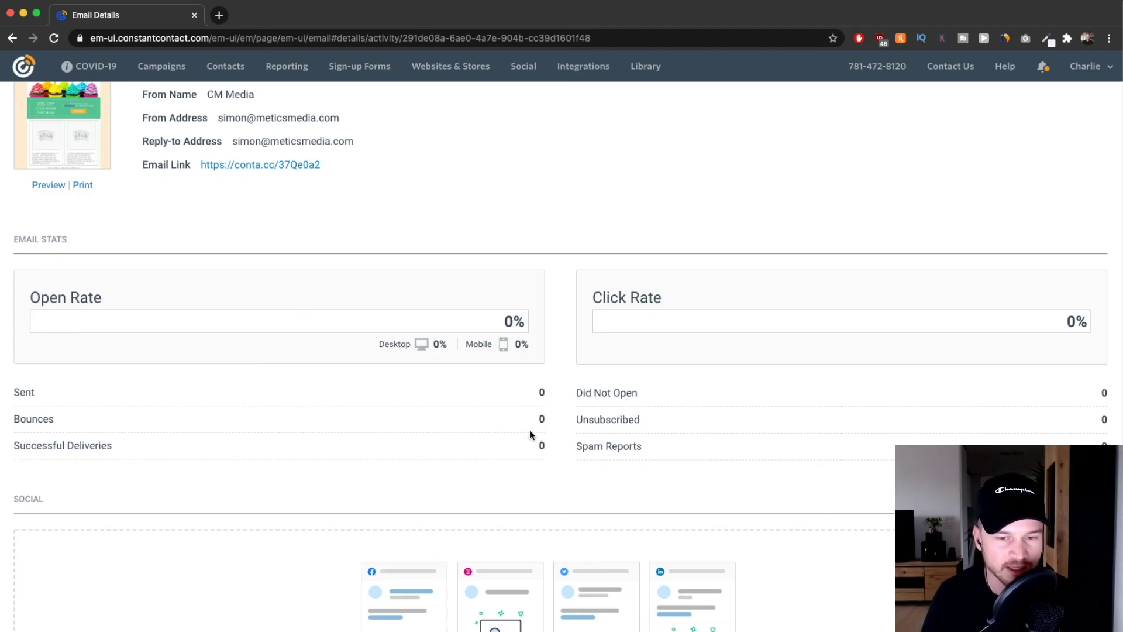
{"action": "scroll", "coordinate": [595, 322], "scroll_direction": "up", "scroll_amount": 3}
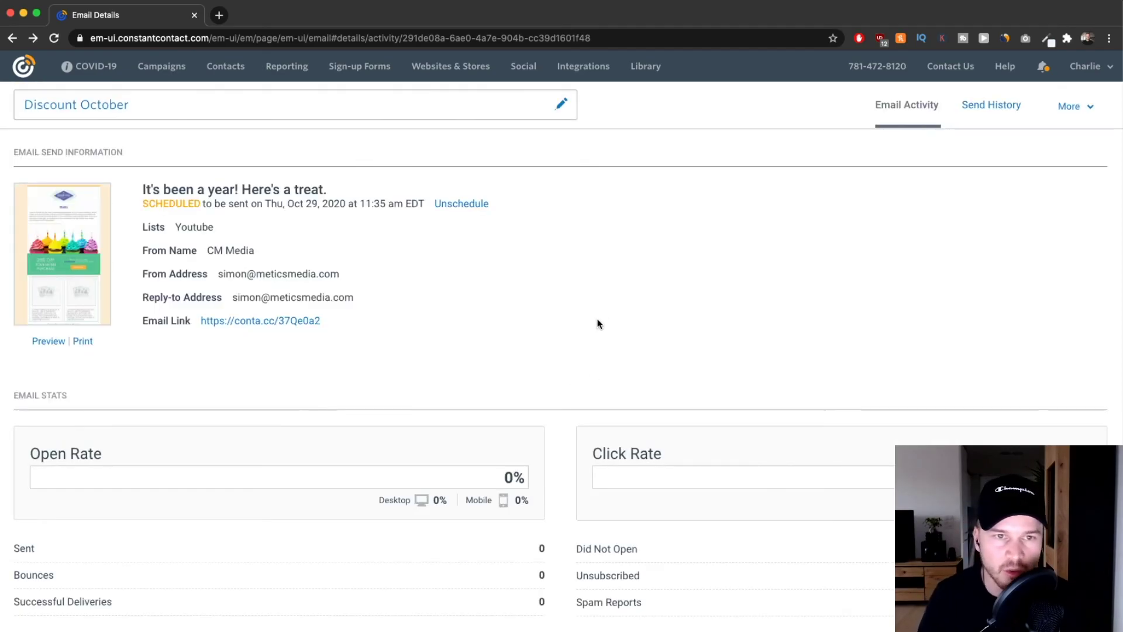
{"action": "scroll", "coordinate": [286, 69], "scroll_direction": "up", "scroll_amount": 5}
Open Reporting and review the empty Emails Overview and Trends for the past 12 months.
{"action": "left_click", "coordinate": [292, 69]}
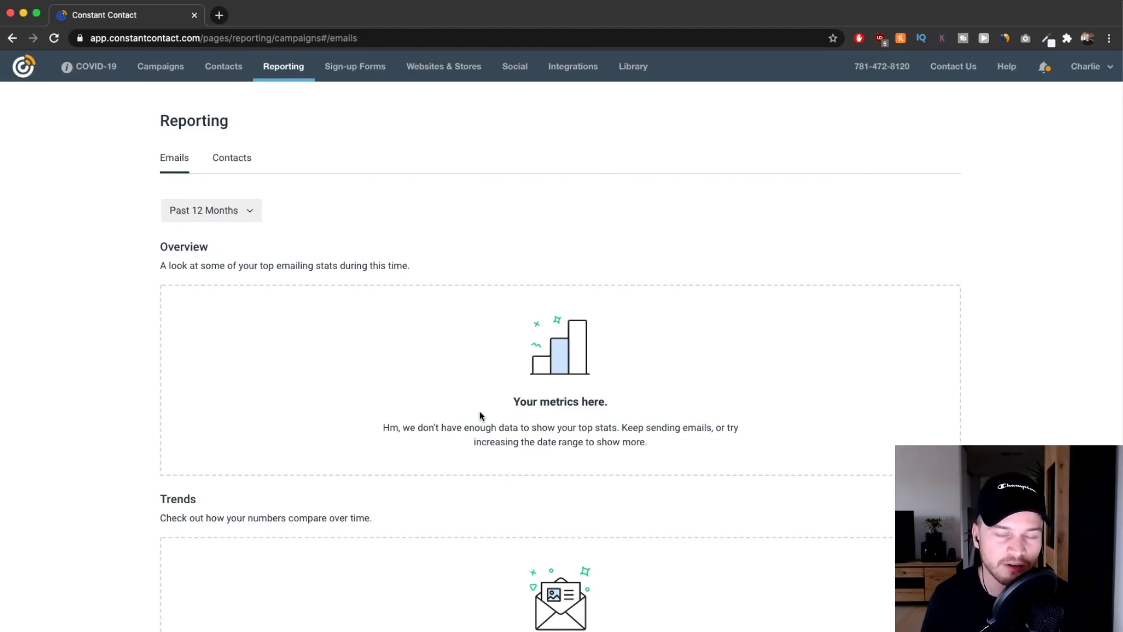
{"action": "scroll", "coordinate": [465, 384], "scroll_direction": "down", "scroll_amount": 3}
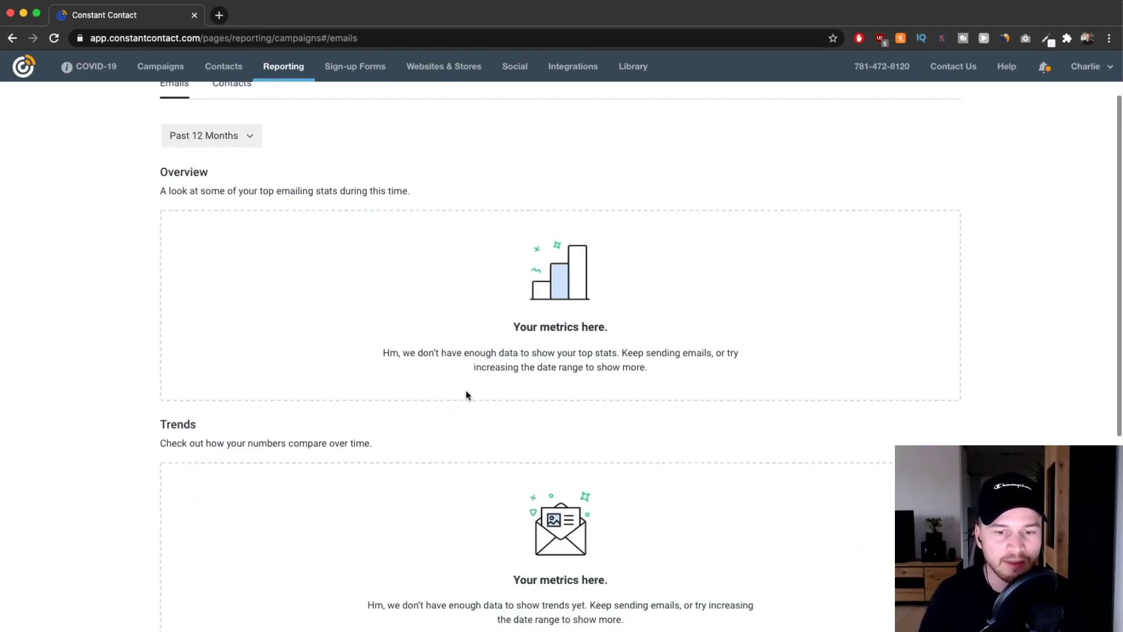
{"action": "scroll", "coordinate": [466, 391], "scroll_direction": "up", "scroll_amount": 3}
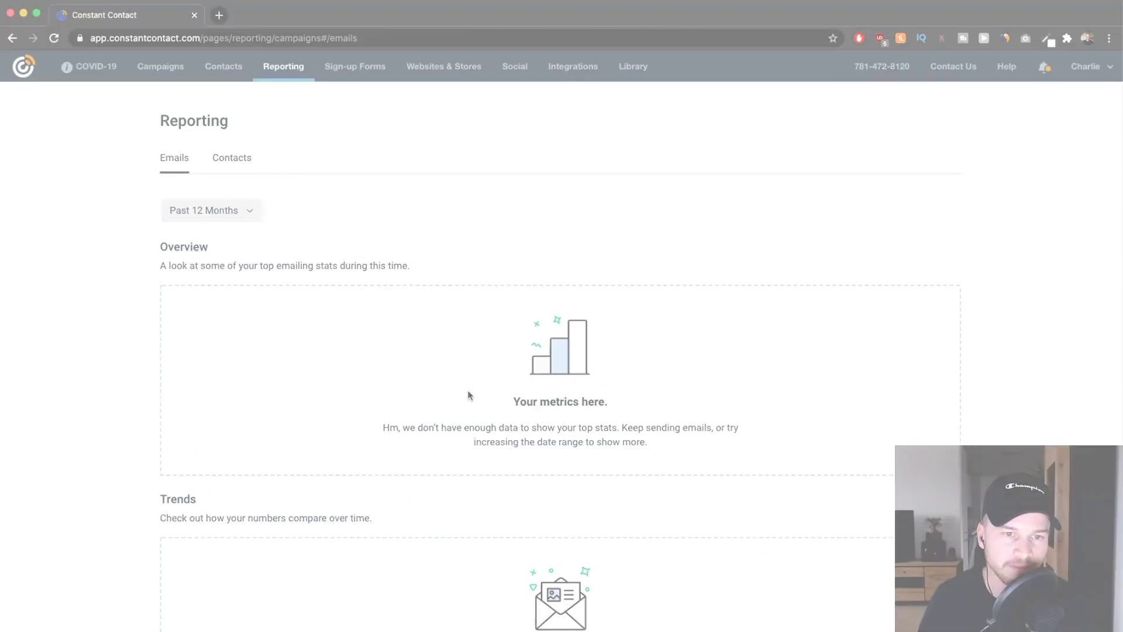